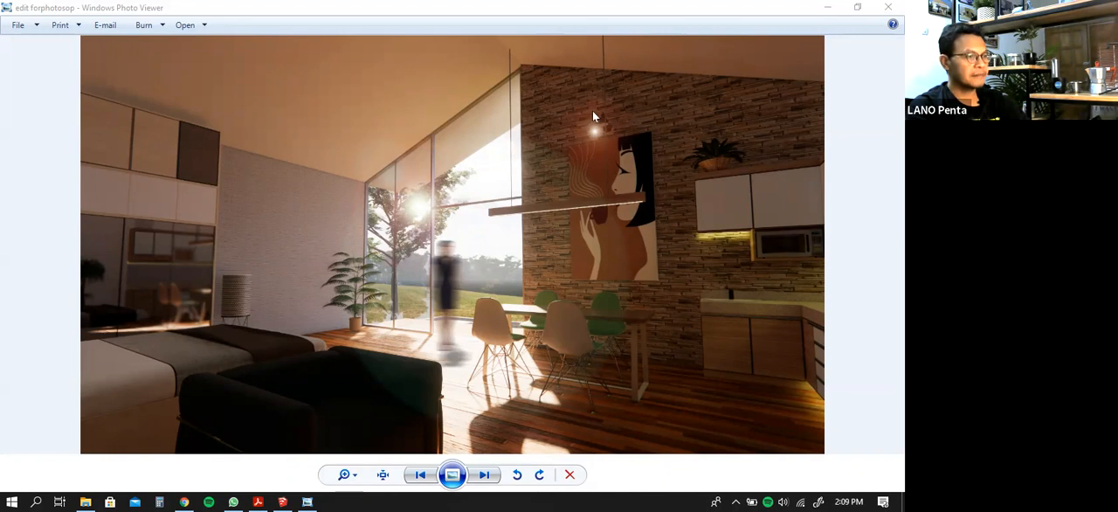
# Close the "edit forphotosop" image preview and minimise the ENSAPCAE LATIHAN folder window to return to the SketchUp model
pyautogui.click(885, 6)
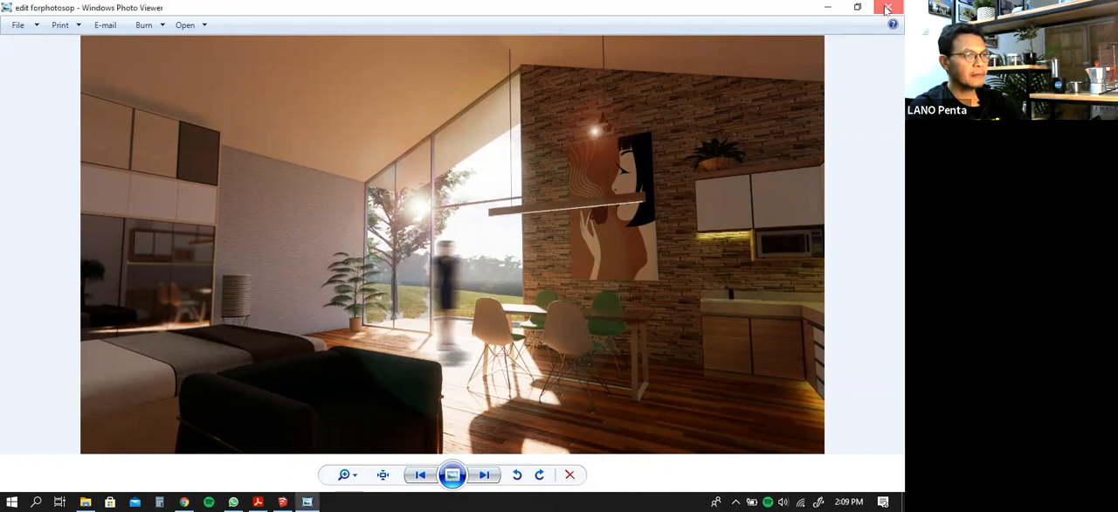
pyautogui.click(886, 8)
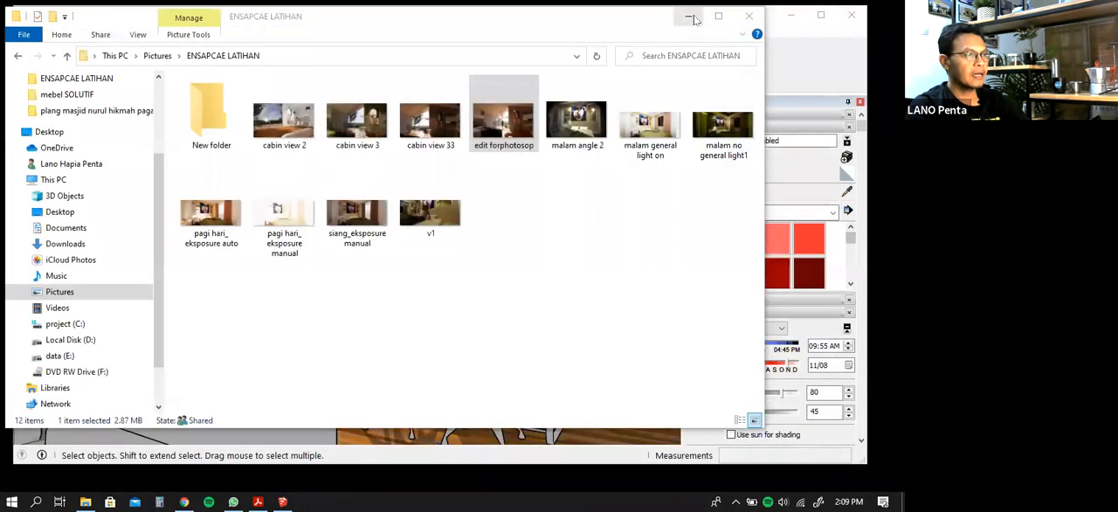
pyautogui.click(694, 16)
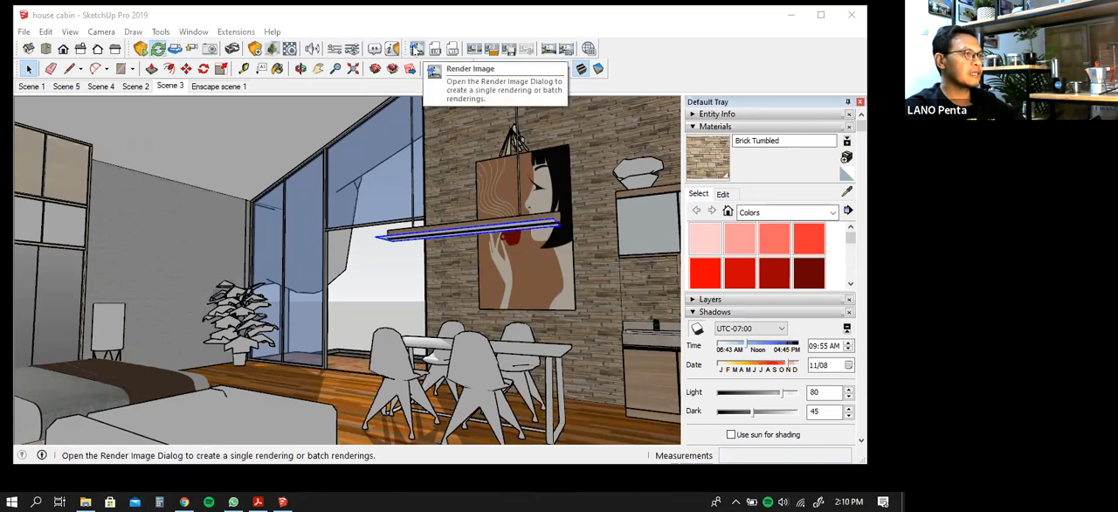
# Review the Enscape capture settings for resolution, channel export and file format, and minimise the Visual Settings window
pyautogui.click(351, 50)
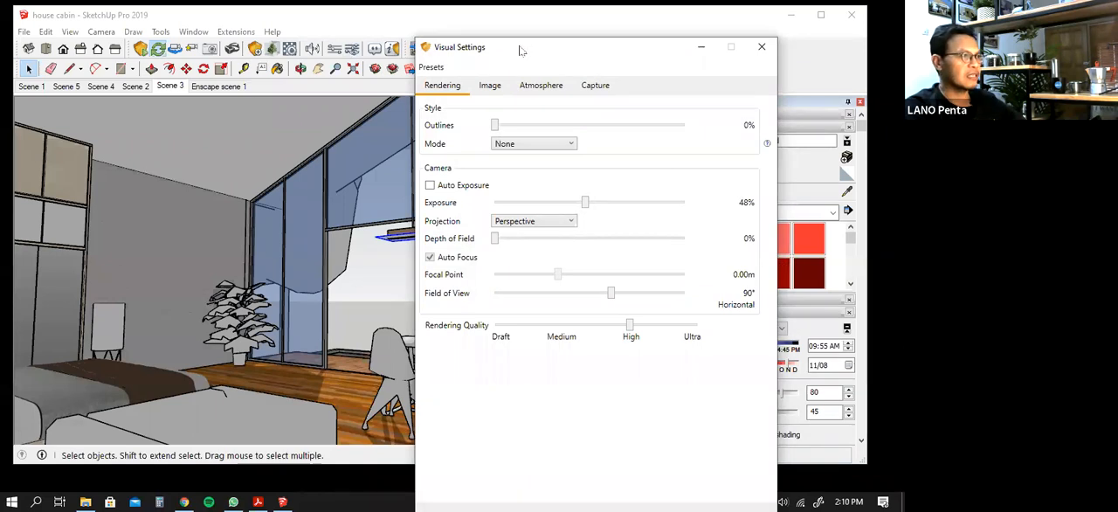
pyautogui.moveTo(524, 49); pyautogui.dragTo(481, 42)
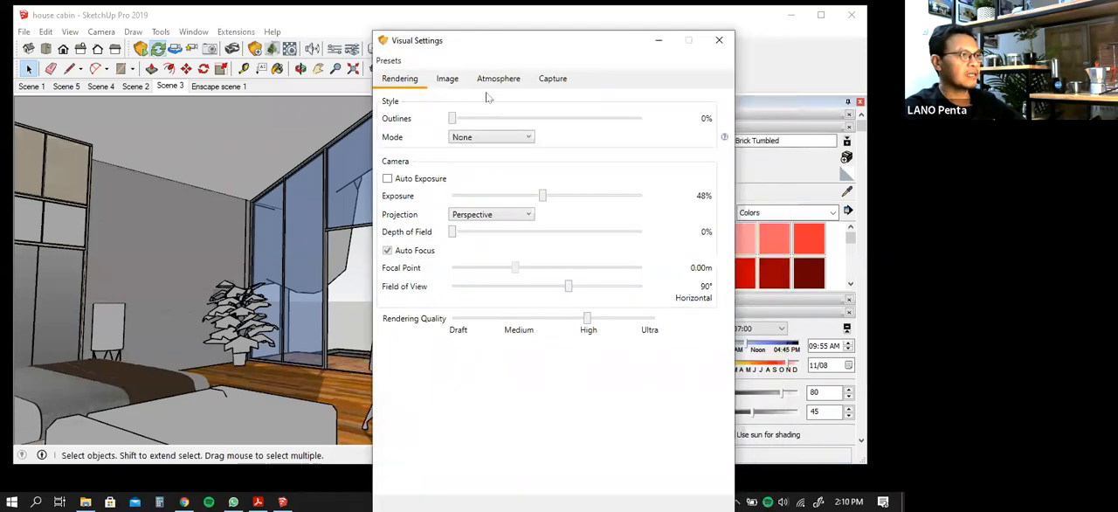
pyautogui.click(556, 79)
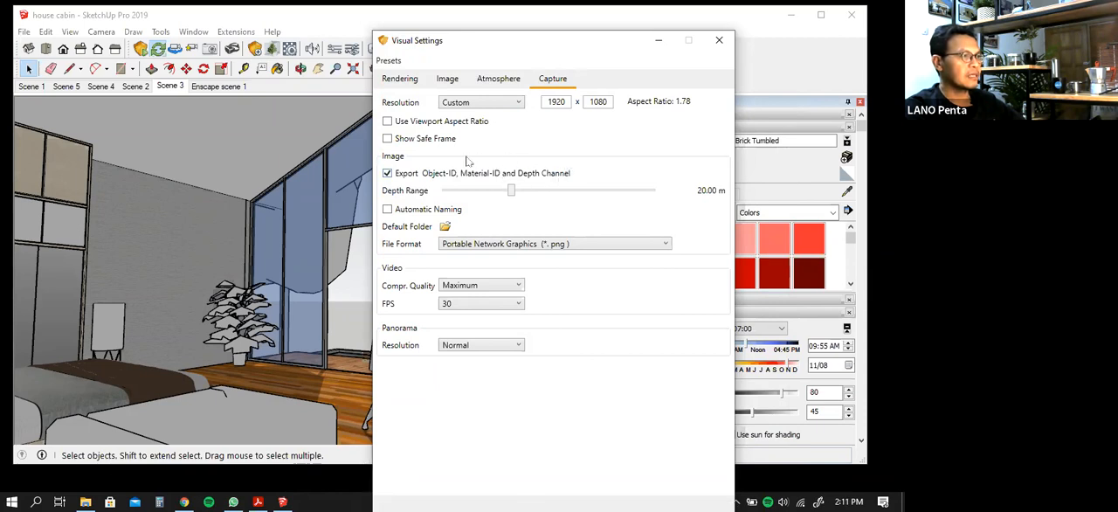
pyautogui.click(658, 41)
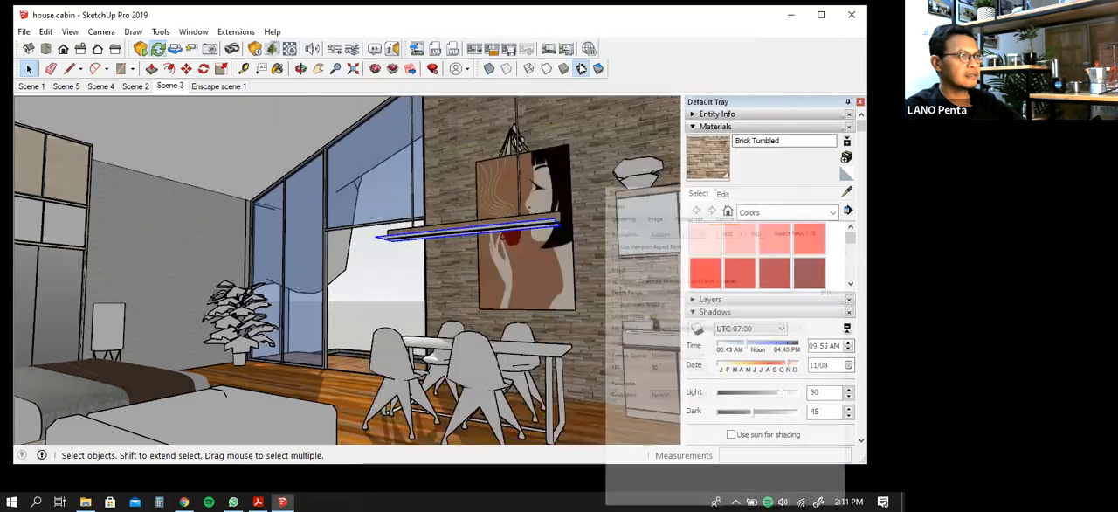
# Render the current Enscape viewport and save it as a PNG in New folder inside ENSAPCAE LATIHAN
pyautogui.click(416, 54)
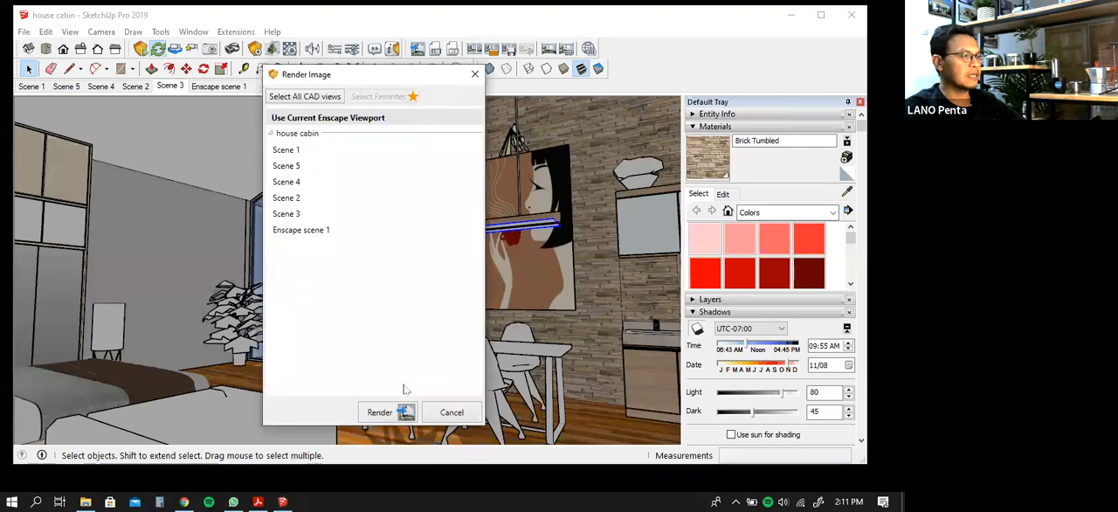
pyautogui.click(404, 413)
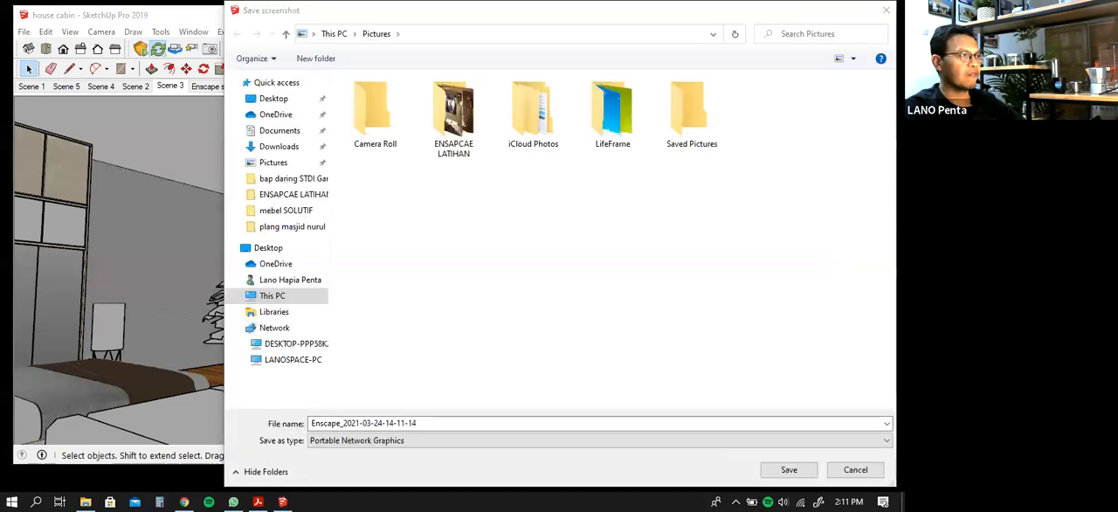
pyautogui.click(447, 131)
pyautogui.doubleClick(447, 131)
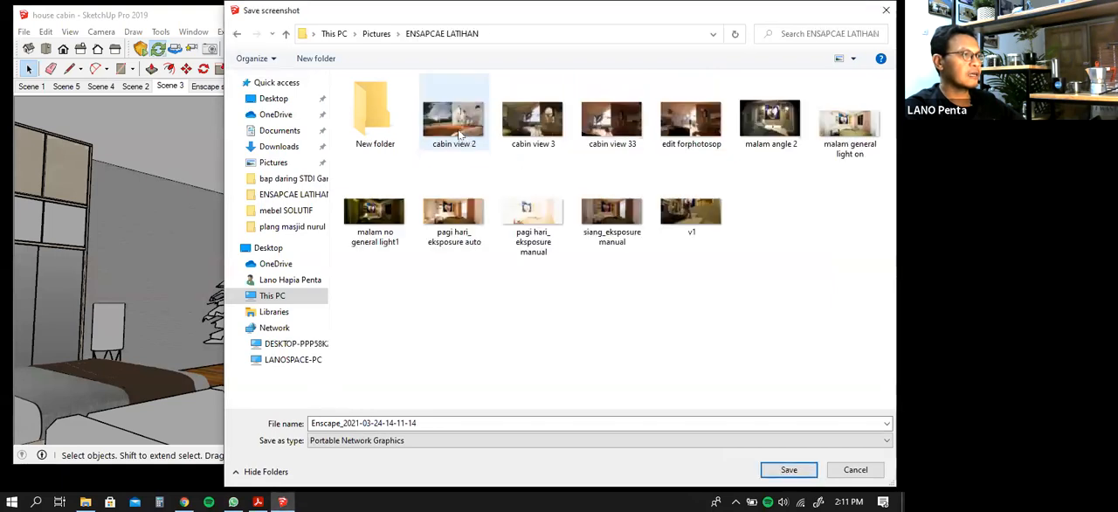
pyautogui.doubleClick(393, 131)
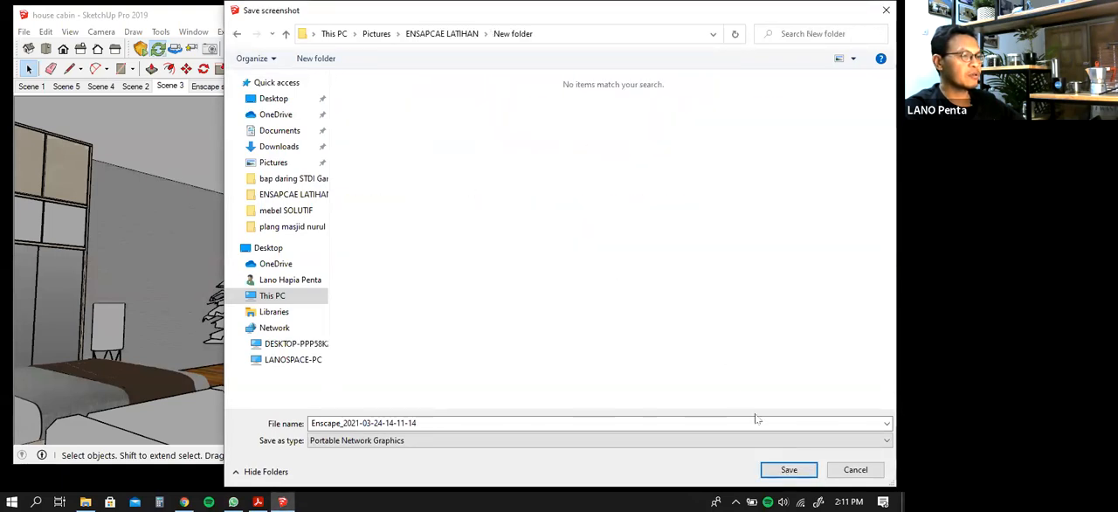
pyautogui.click(789, 471)
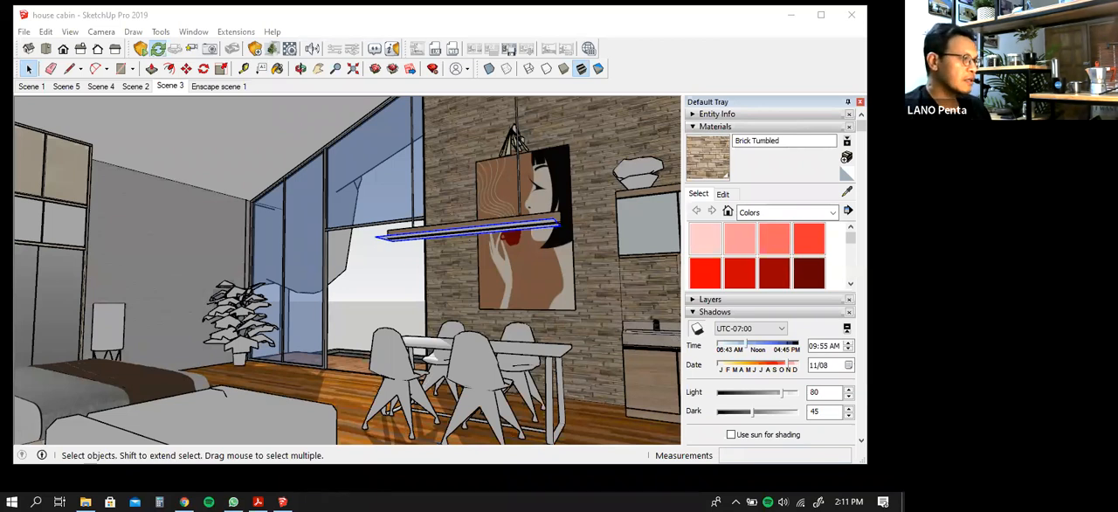
# Look into New folder inside ENSAPCAE LATIHAN, where the render is saved, and return to SketchUp
pyautogui.click(86, 501)
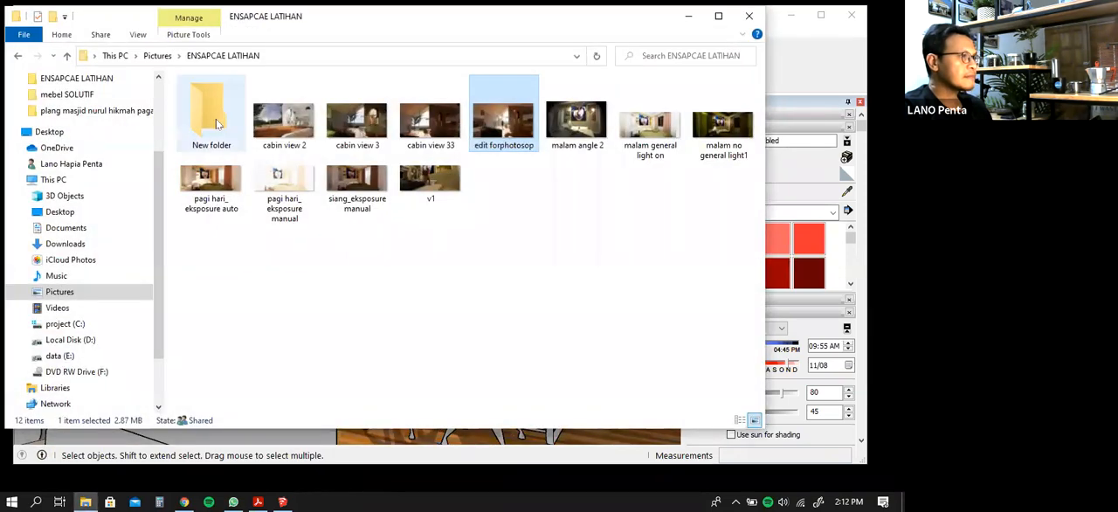
pyautogui.doubleClick(219, 122)
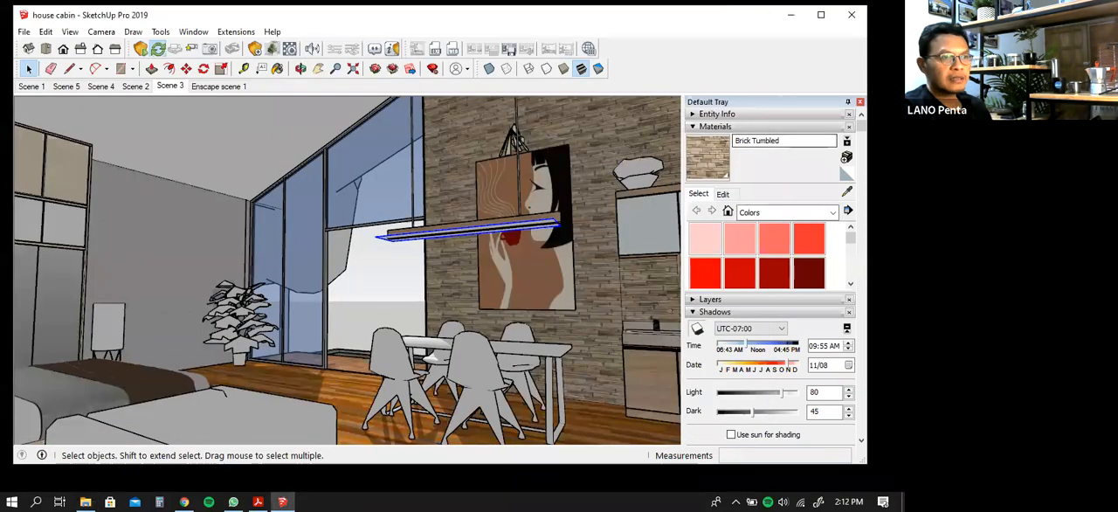
pyautogui.click(688, 16)
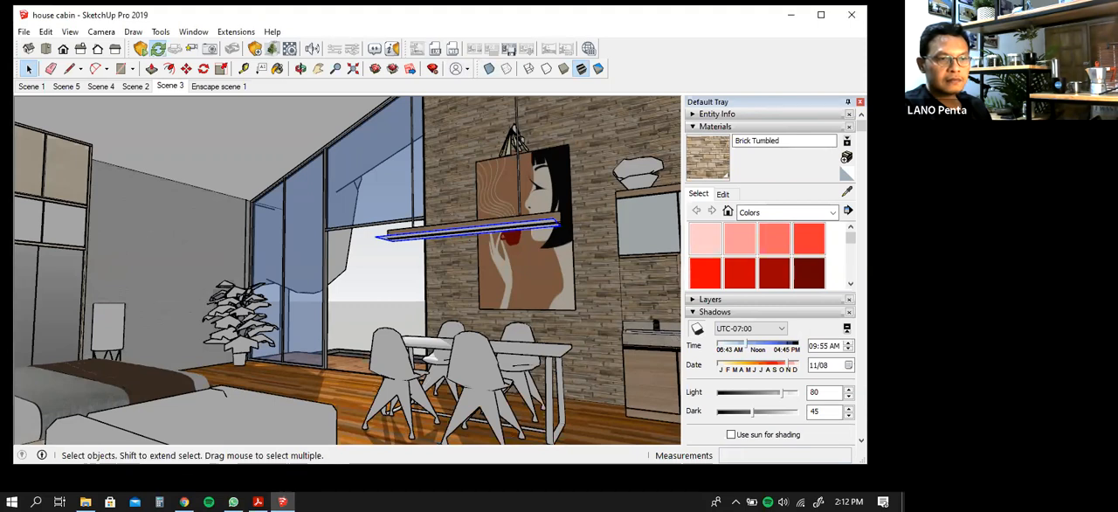
pyautogui.hotkey('alt', 'Tab')
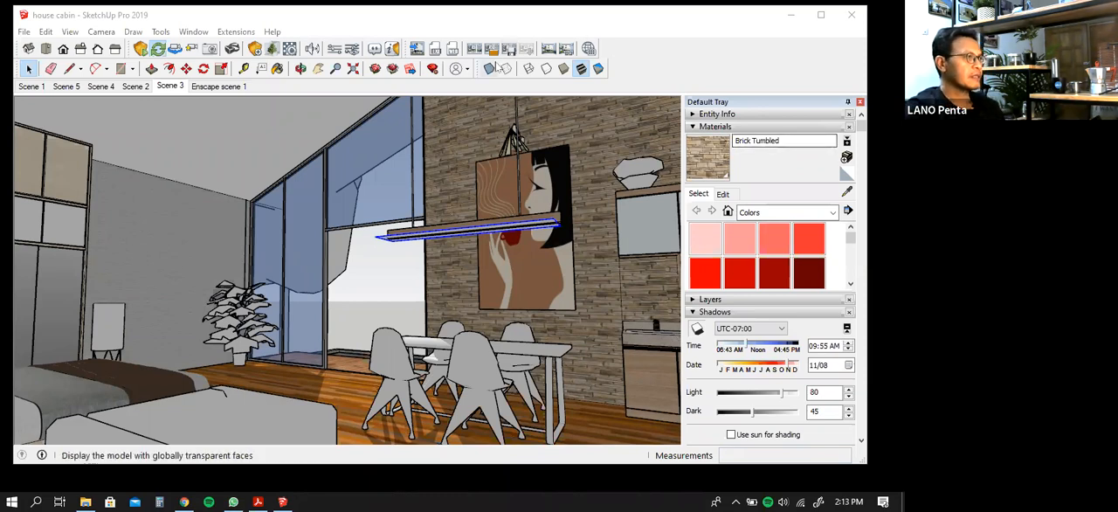
pyautogui.click(673, 27)
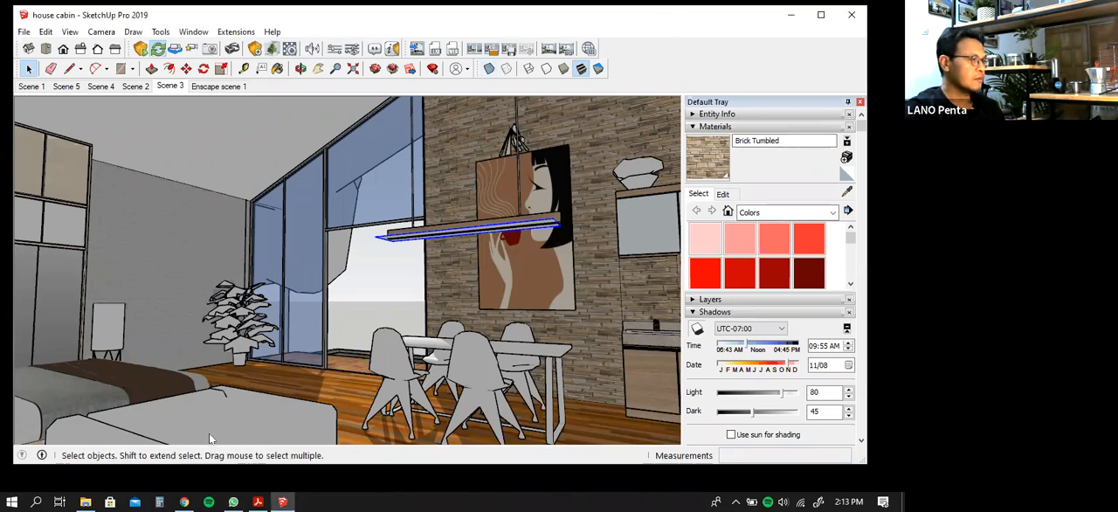
# Bring up New folder and display its rendered images as larger thumbnails
pyautogui.click(98, 496)
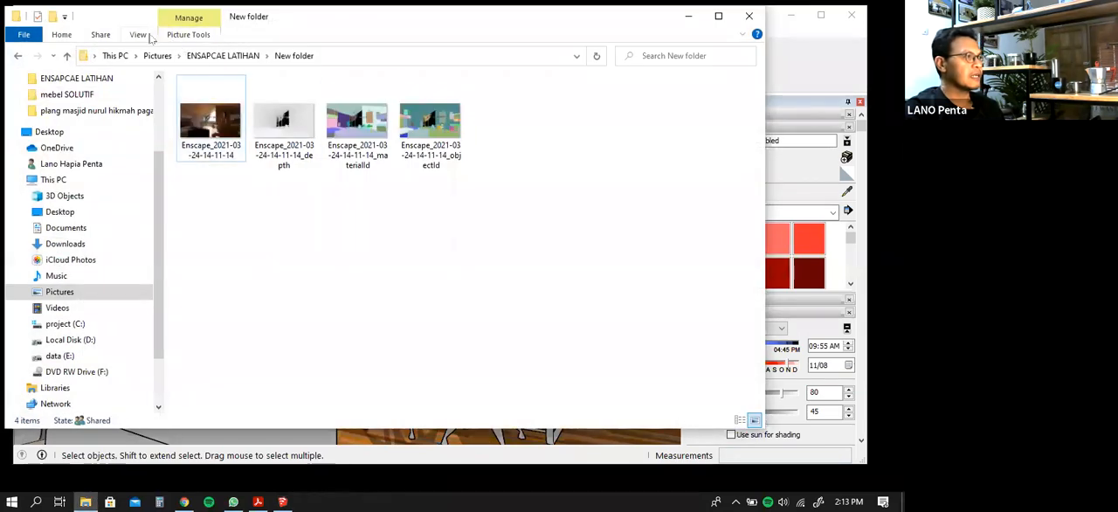
pyautogui.click(152, 36)
pyautogui.click(159, 55)
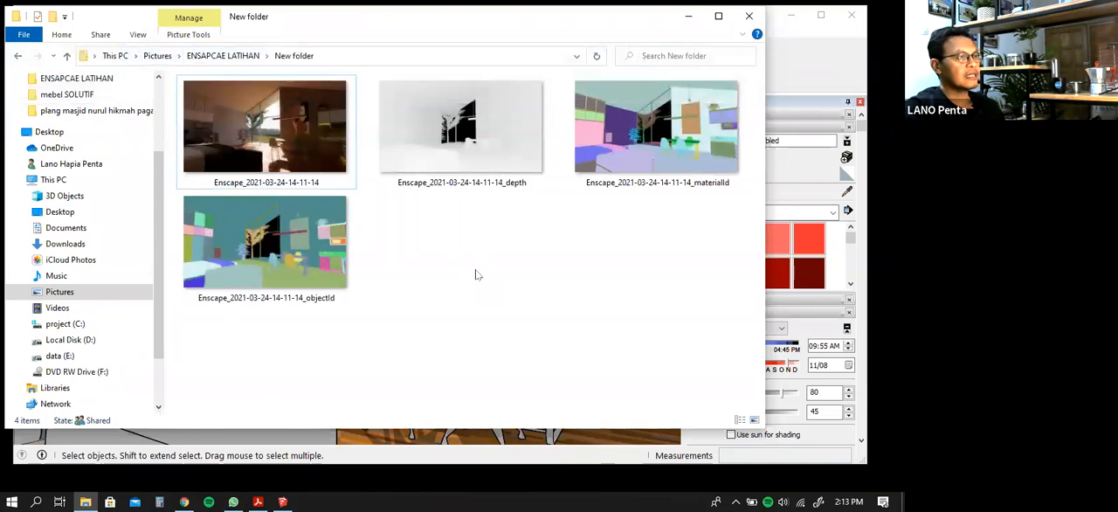
# Turn off exporting the Object-ID, Material-ID and Depth Channel images in Enscape's capture settings and minimise the settings window
pyautogui.click(822, 78)
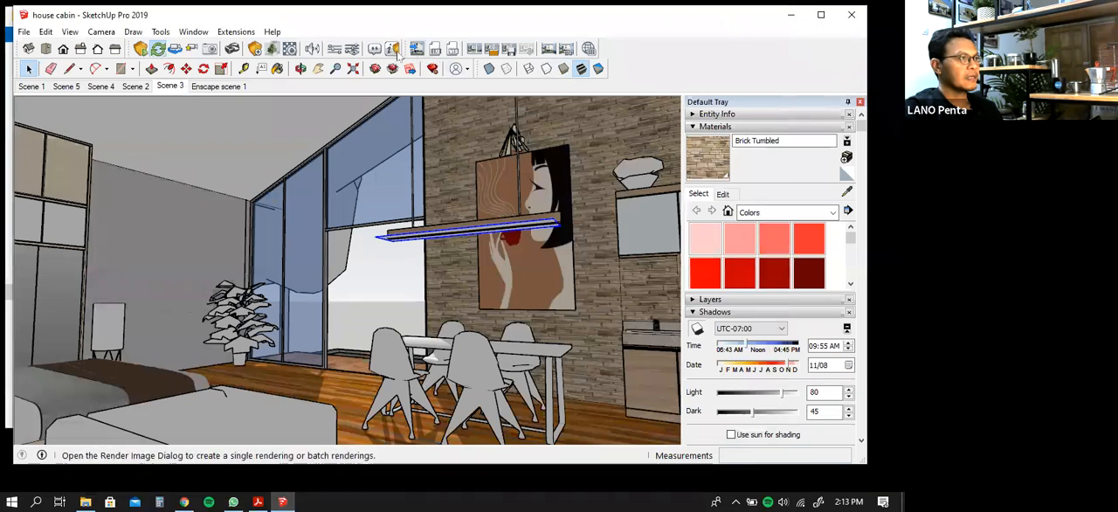
pyautogui.click(353, 50)
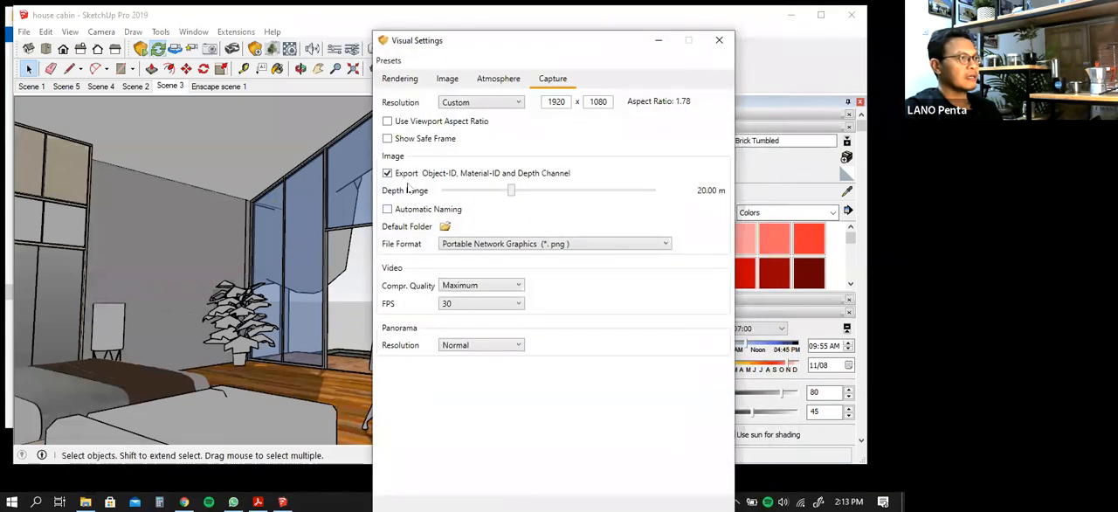
pyautogui.click(388, 174)
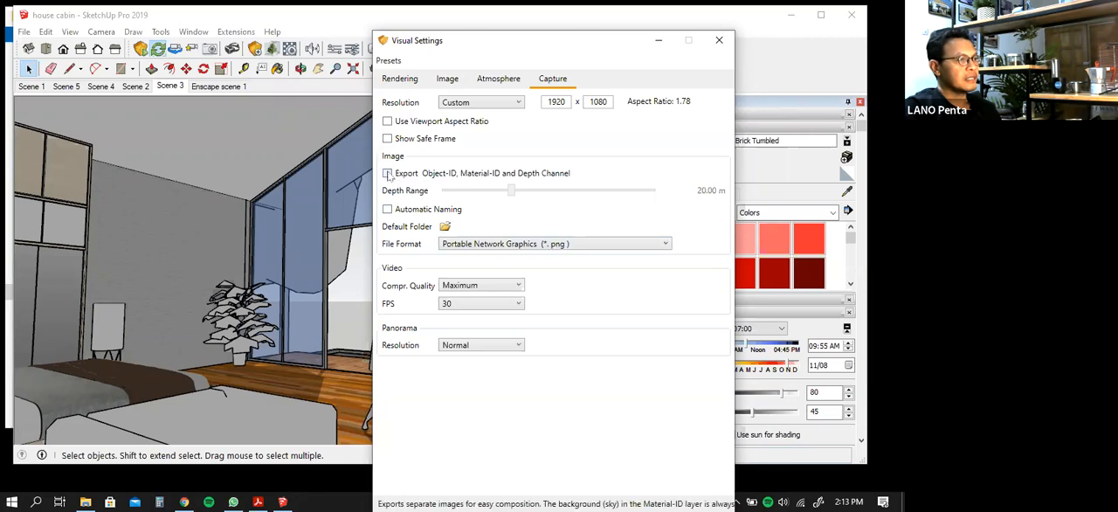
pyautogui.click(658, 41)
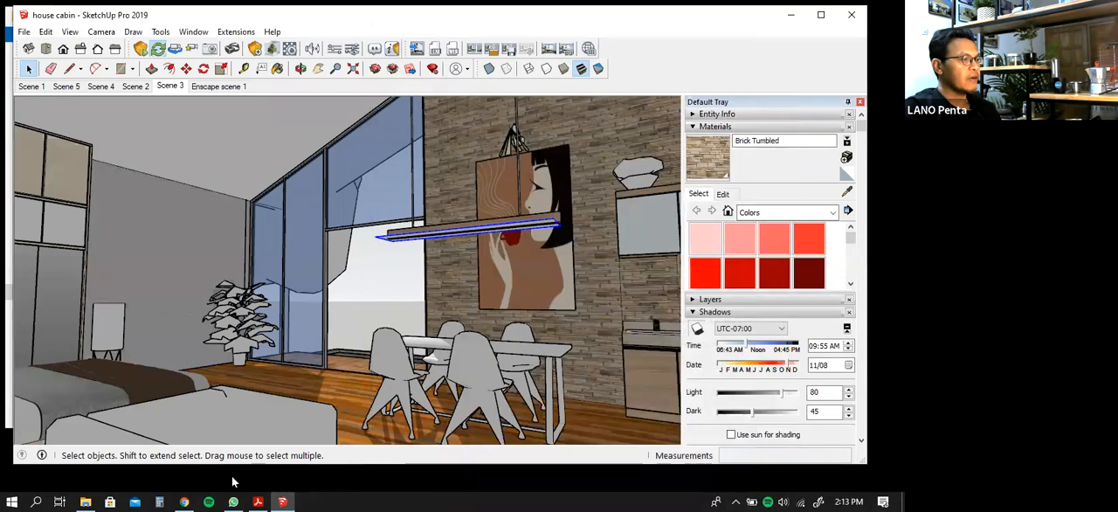
# Bring up the folder with the rendered images and close the house cabin model in SketchUp
pyautogui.click(85, 502)
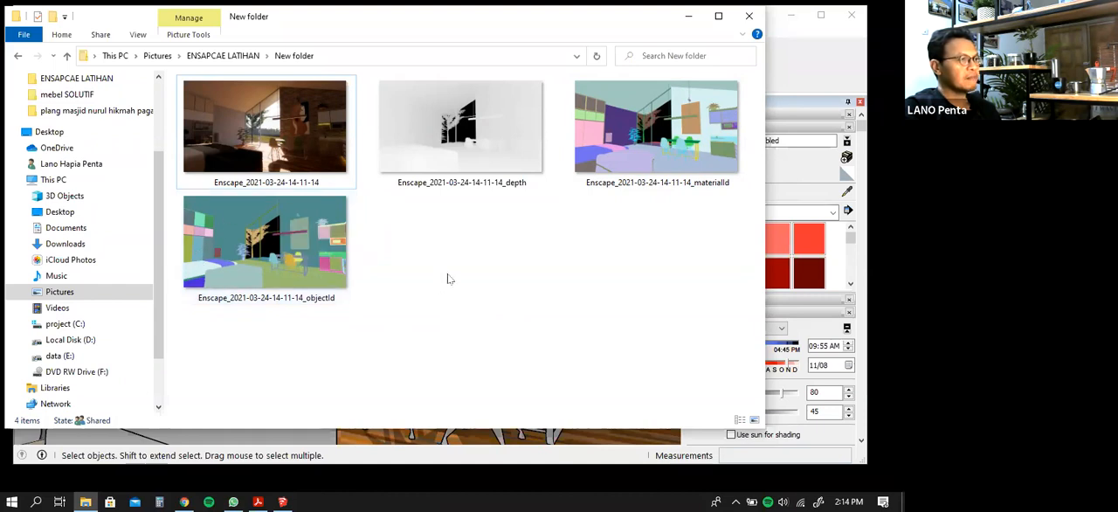
pyautogui.doubleClick(306, 145)
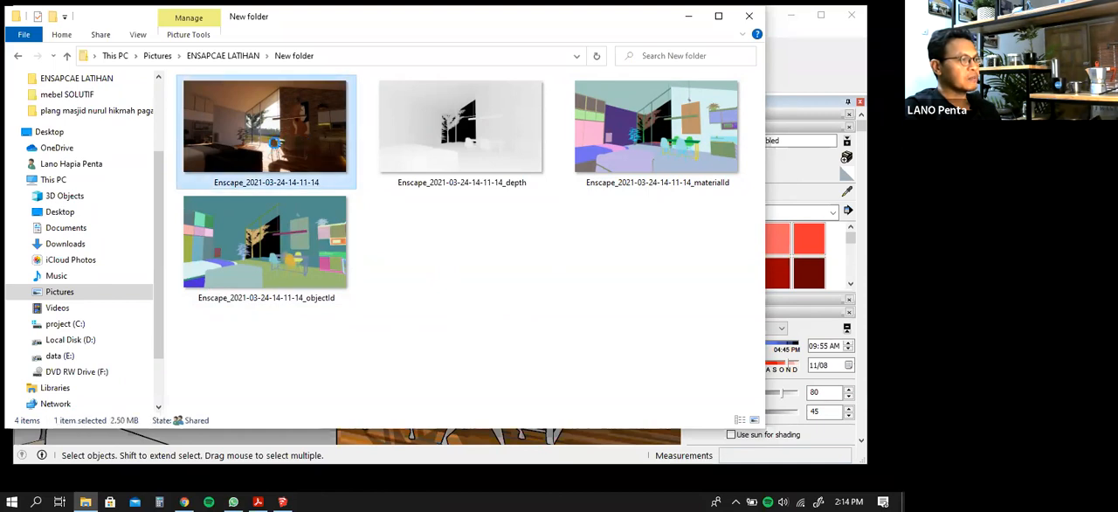
pyautogui.click(826, 66)
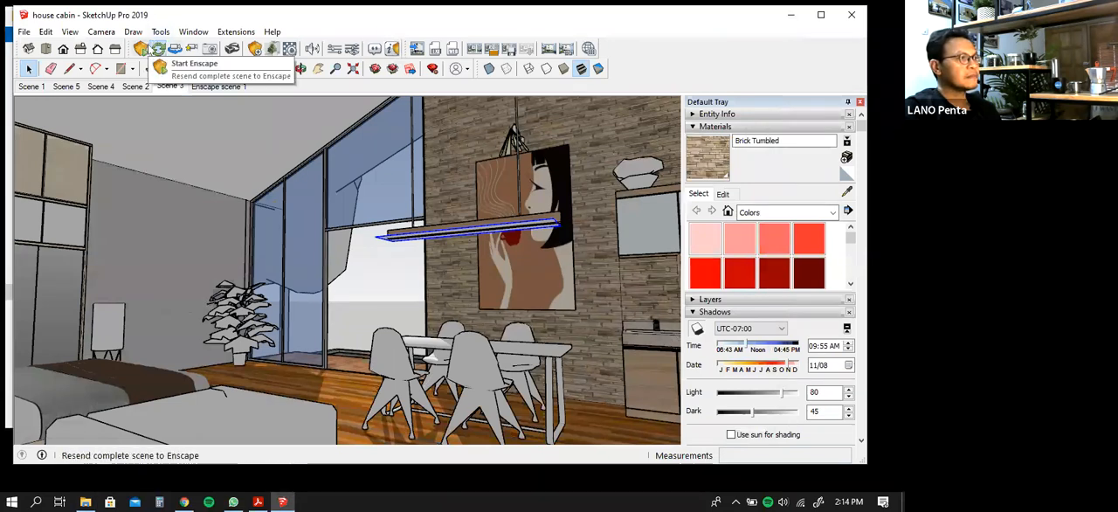
pyautogui.click(853, 16)
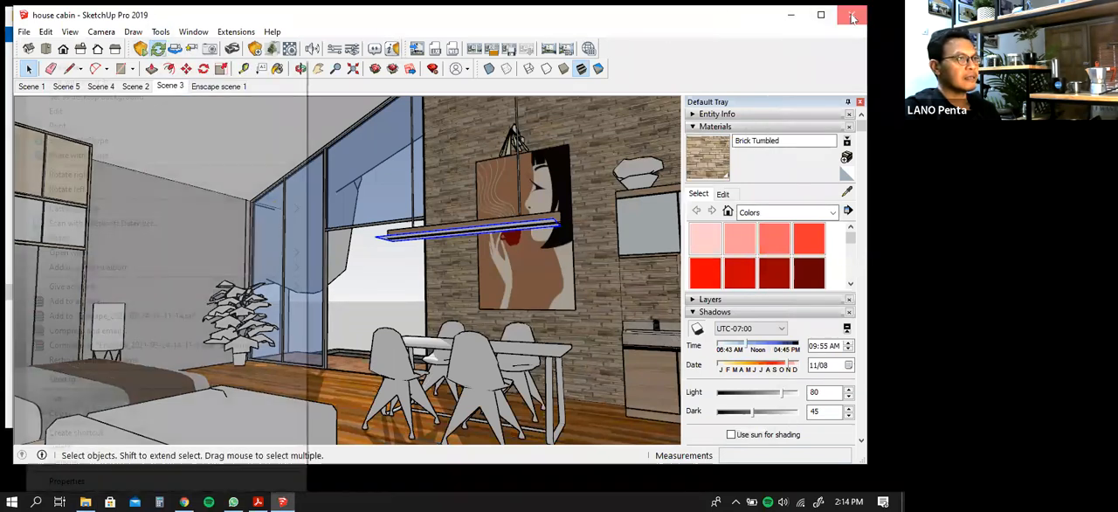
pyautogui.click(387, 272)
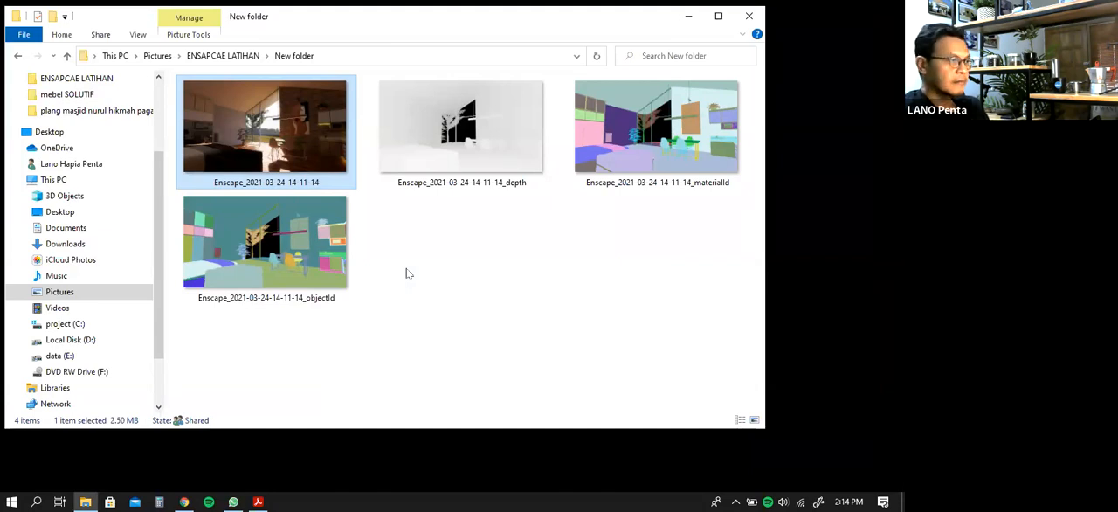
pyautogui.click(414, 260)
pyautogui.click(274, 156)
pyautogui.rightClick(272, 154)
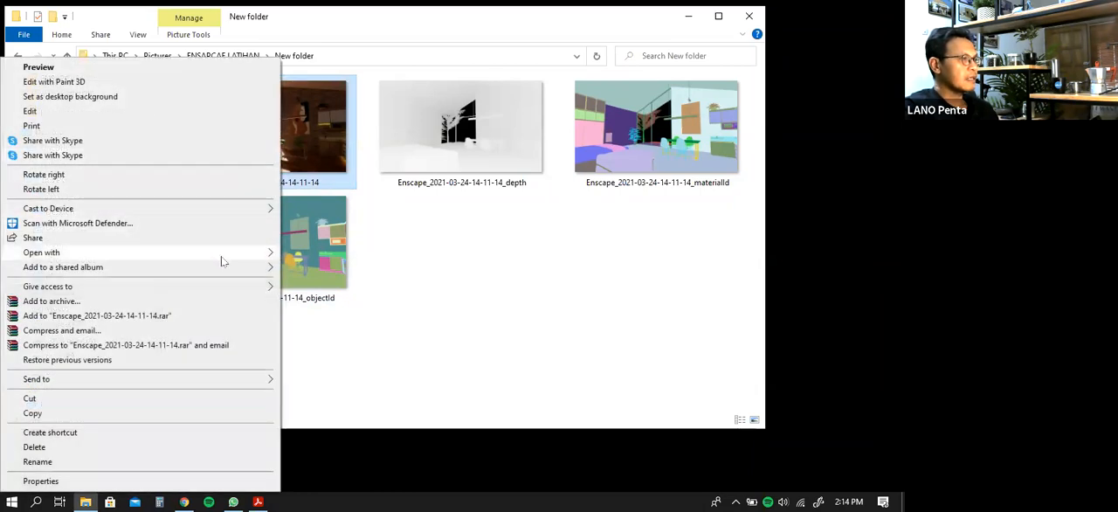
pyautogui.moveTo(219, 257)
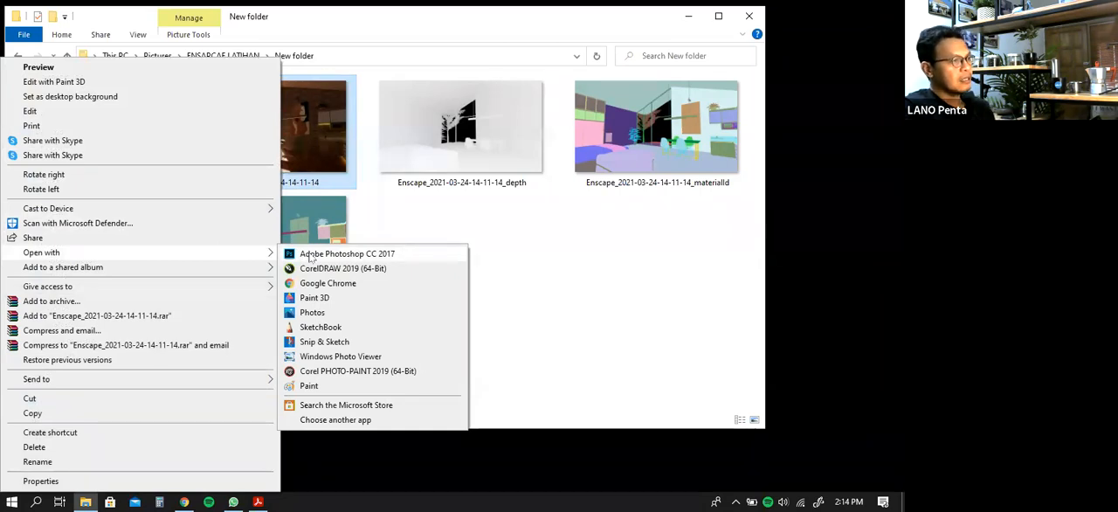
pyautogui.click(310, 254)
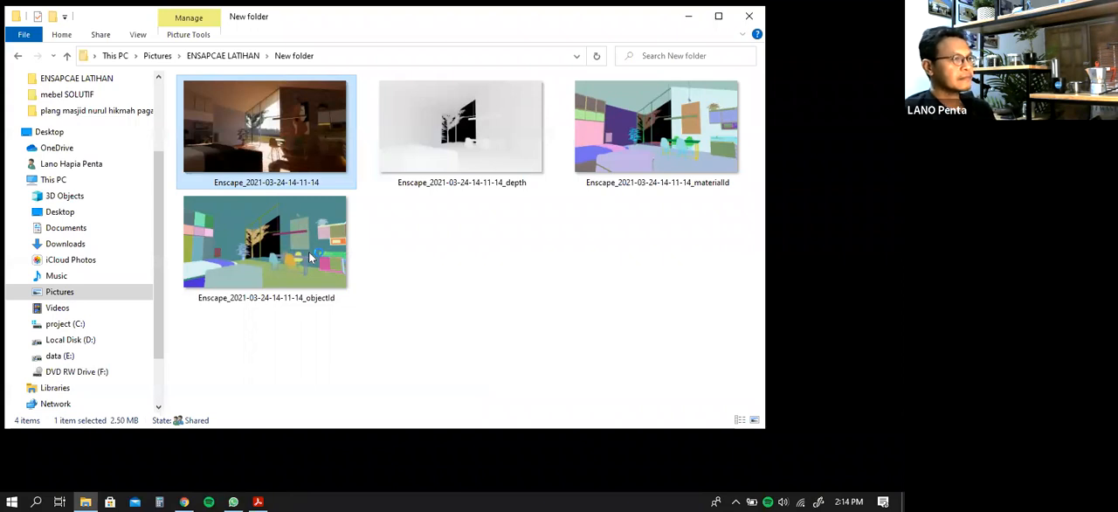
pyautogui.click(309, 251)
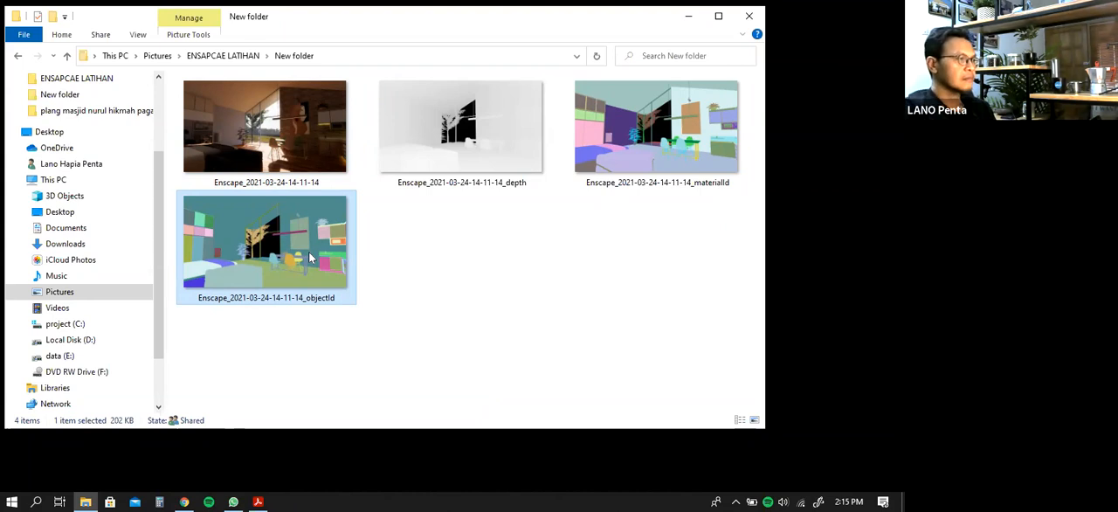
pyautogui.click(523, 250)
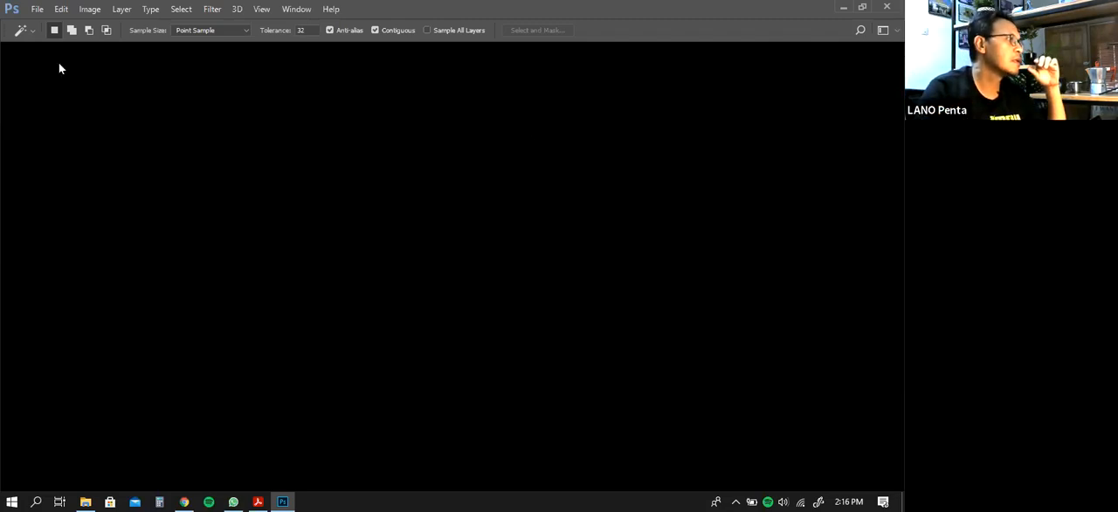
pyautogui.click(43, 11)
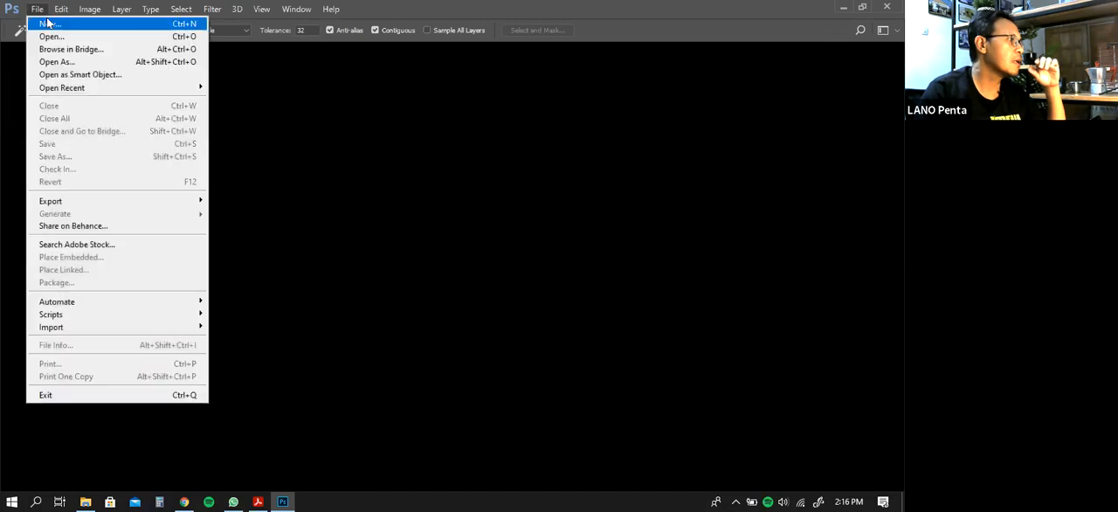
pyautogui.click(427, 176)
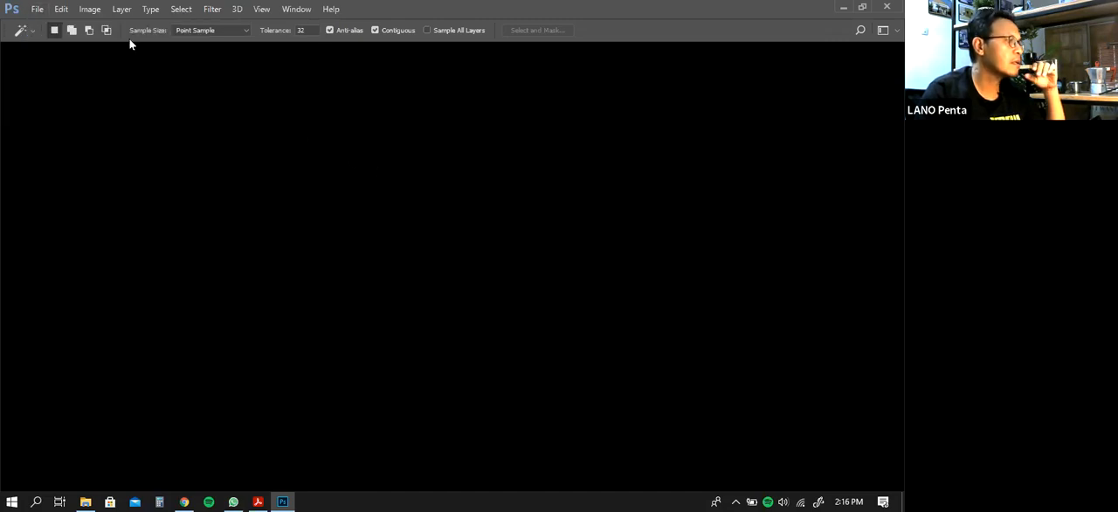
pyautogui.click(38, 9)
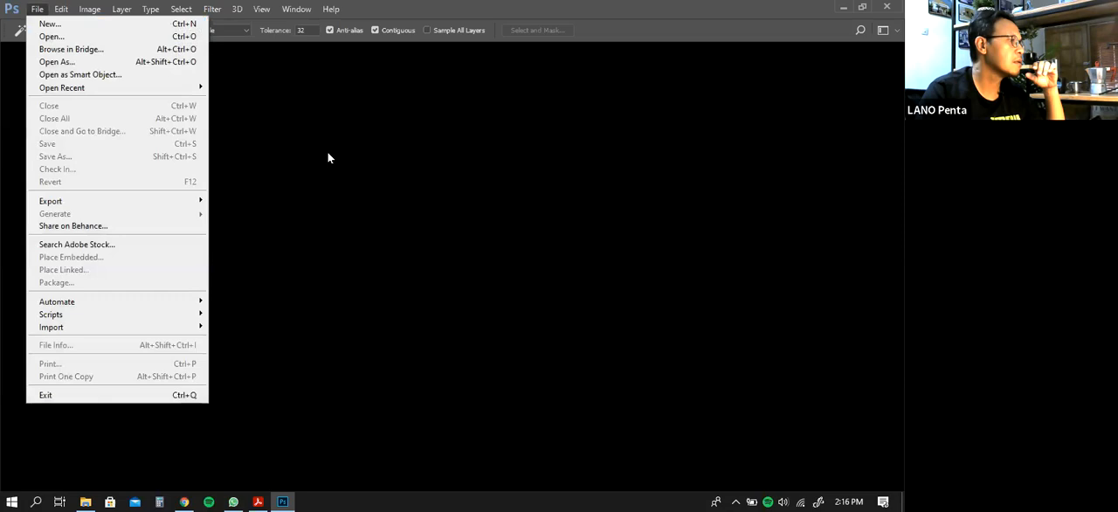
pyautogui.click(113, 38)
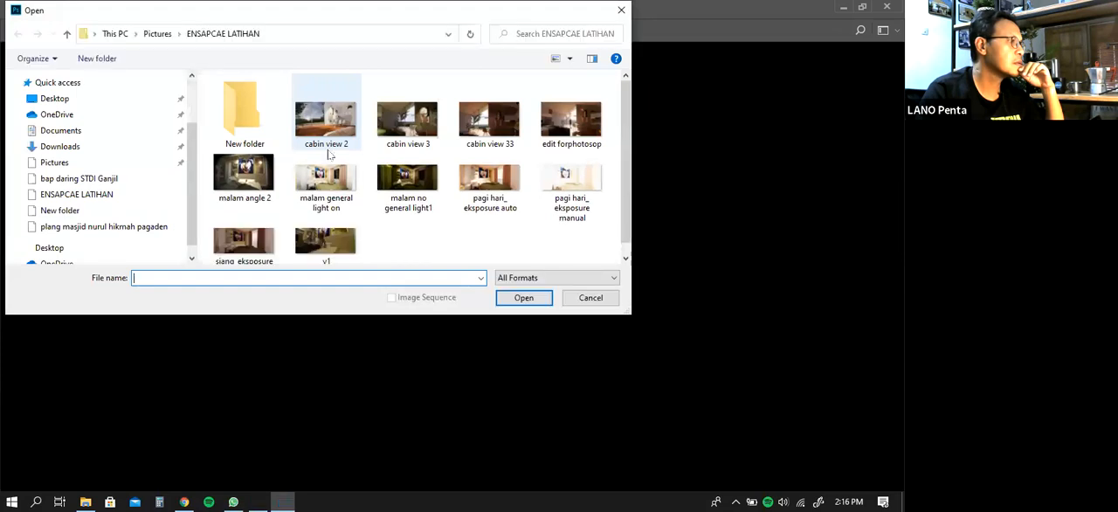
pyautogui.doubleClick(255, 115)
pyautogui.click(258, 113)
pyautogui.click(509, 299)
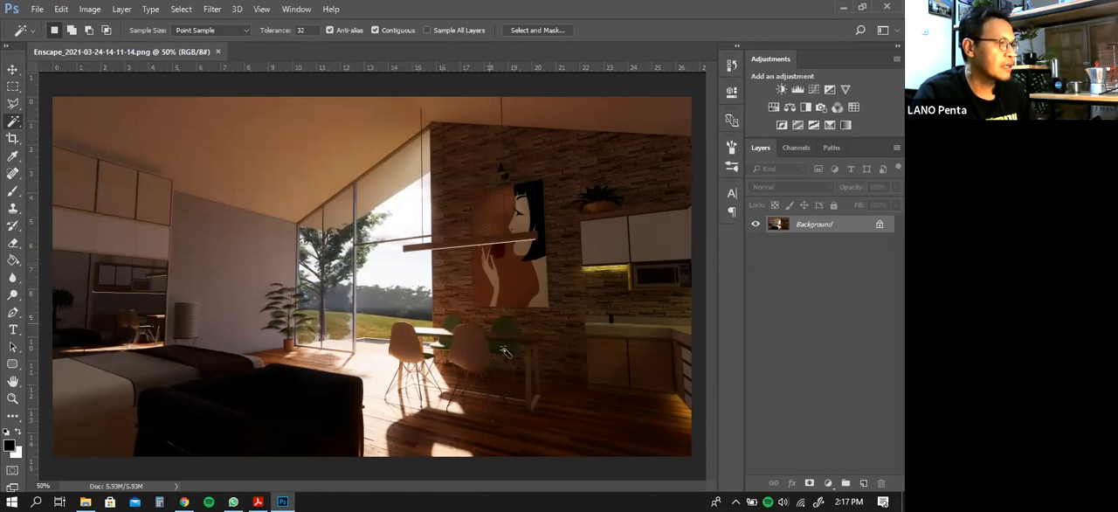
# Try selecting part of the wall painting and the brick wall with the Magic Wand, dismiss the Fill dialog and deselect
pyautogui.click(540, 281)
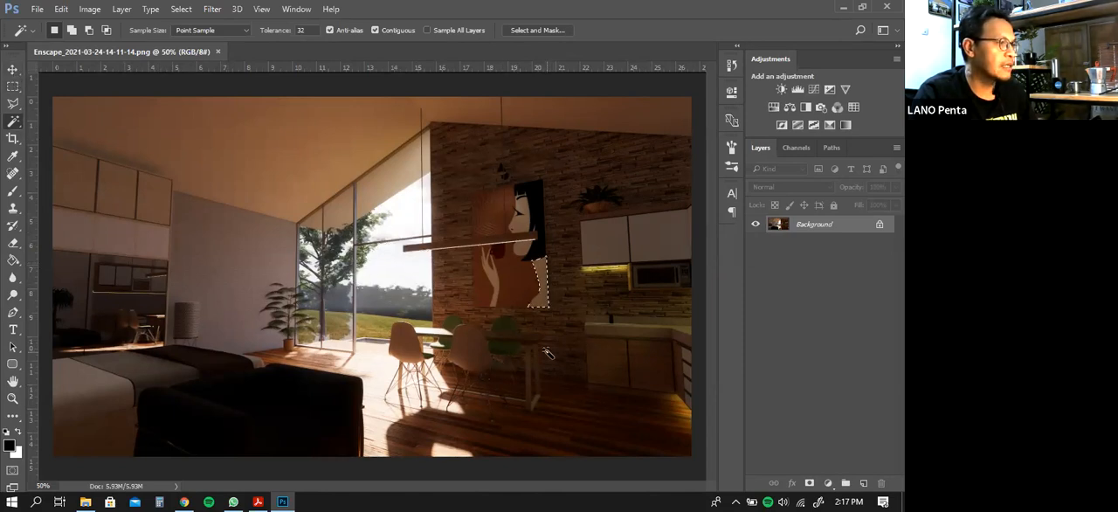
pyautogui.click(573, 256)
pyautogui.hotkey('shift', 'F5')
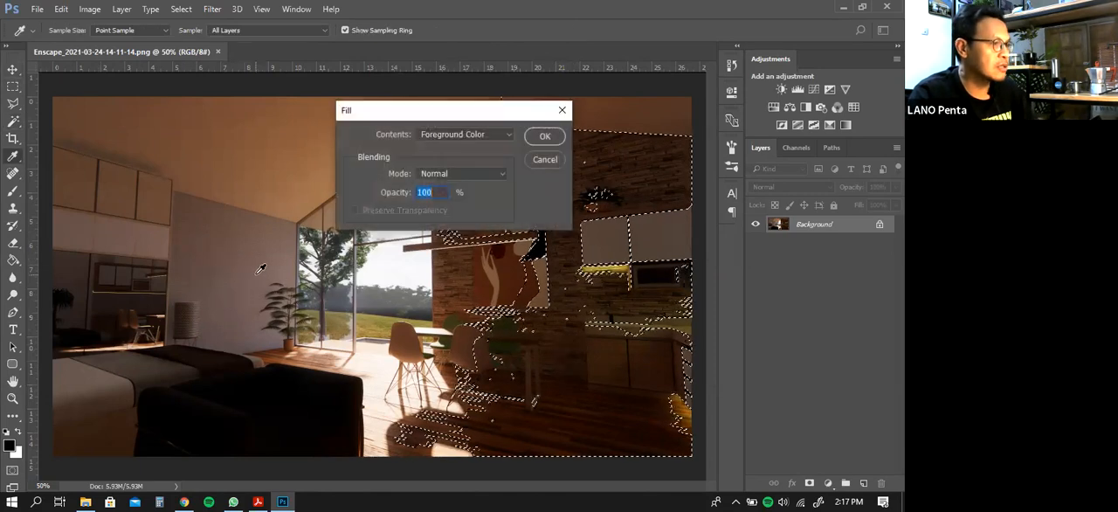
pyautogui.click(542, 160)
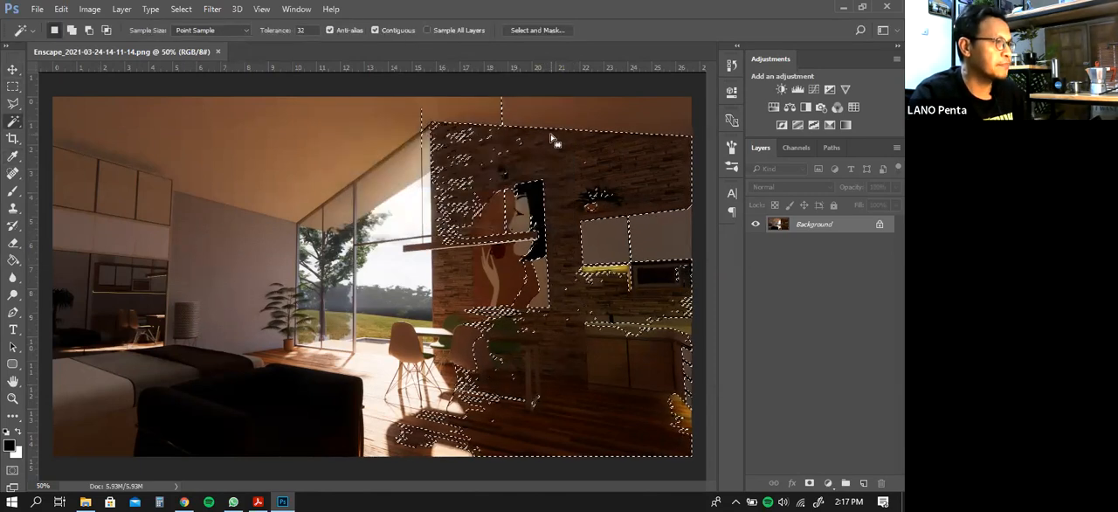
pyautogui.hotkey('ctrl', 'd')
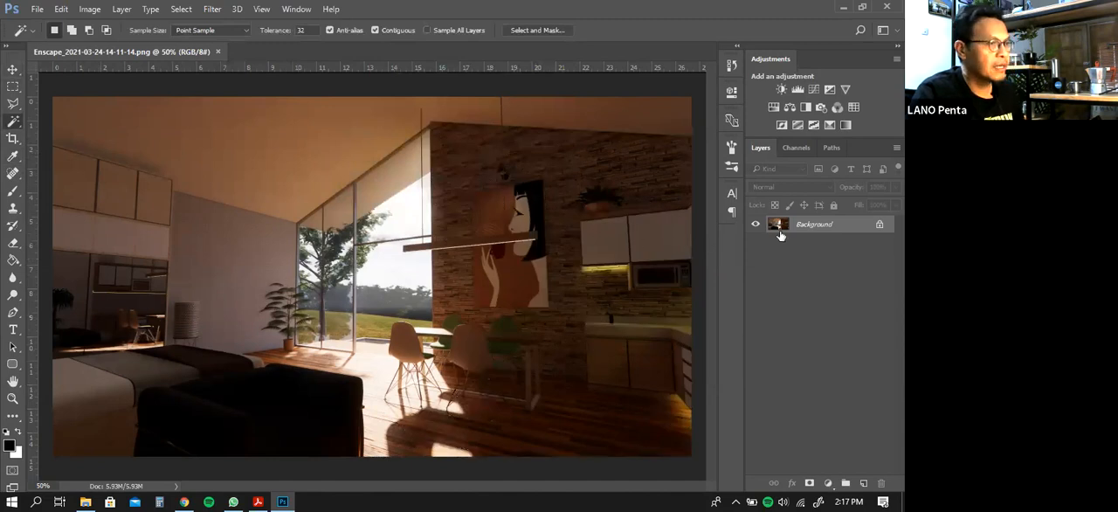
# Convert the locked Background into a regular layer with the default settings and activate the Move tool
pyautogui.rightClick(809, 230)
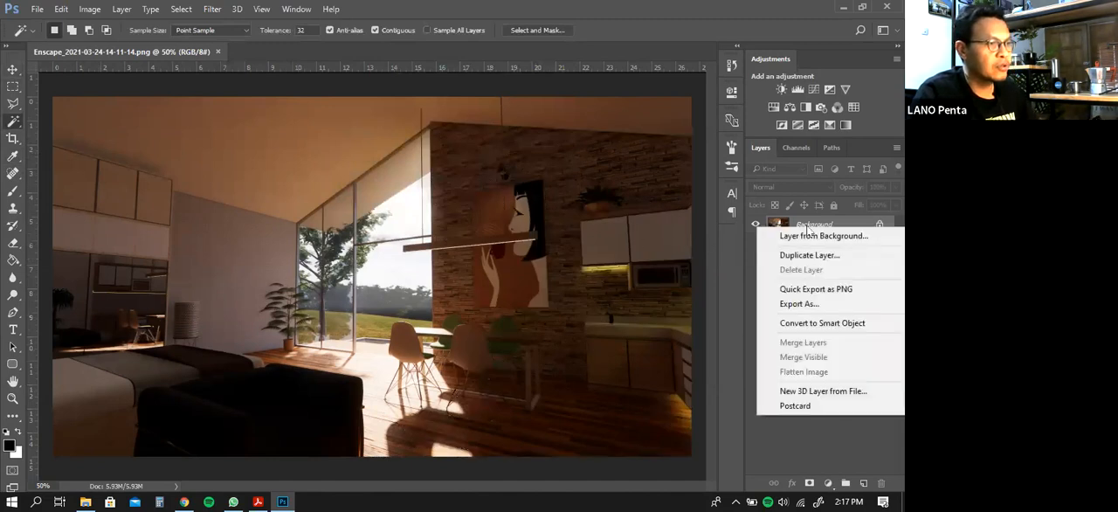
pyautogui.click(810, 241)
pyautogui.click(563, 154)
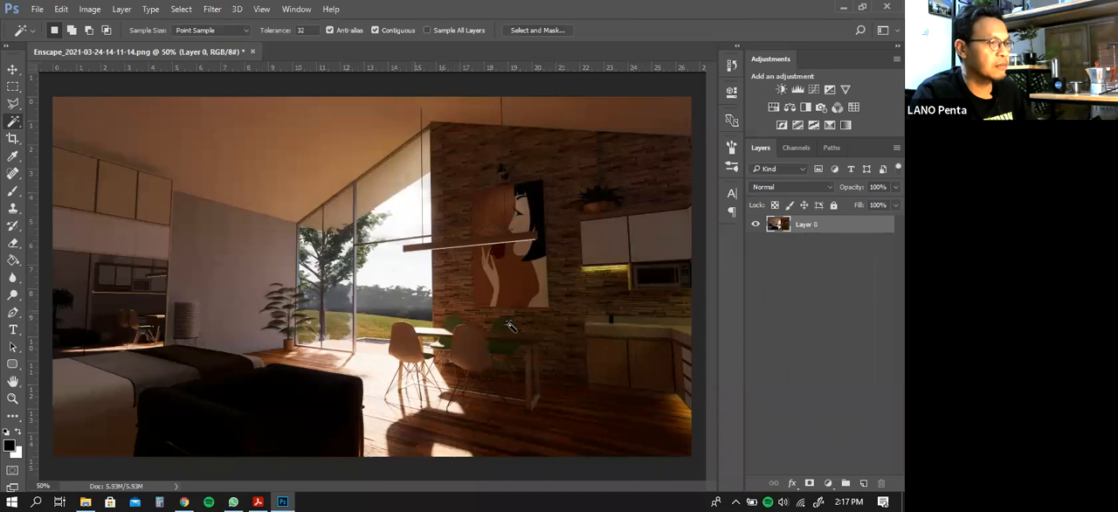
pyautogui.click(13, 70)
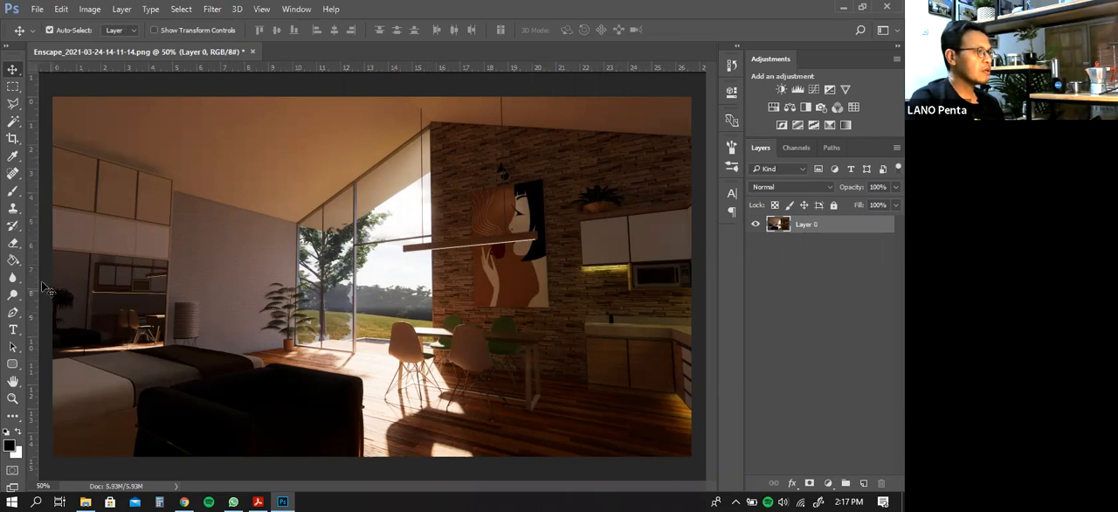
# Try to cut out the sky and distant trees behind the window by selecting them with the Magic Wand and deleting them
pyautogui.click(16, 123)
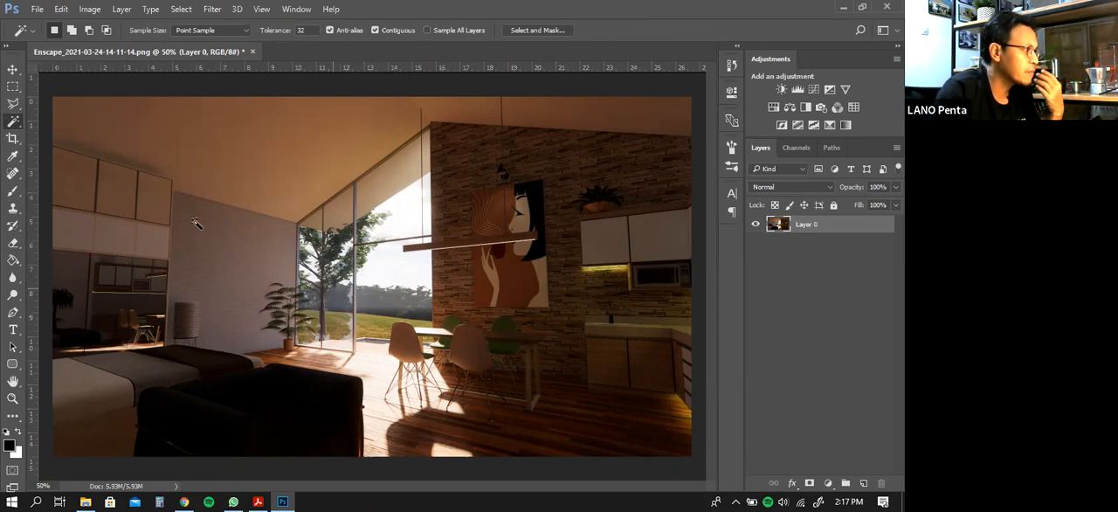
pyautogui.click(357, 254)
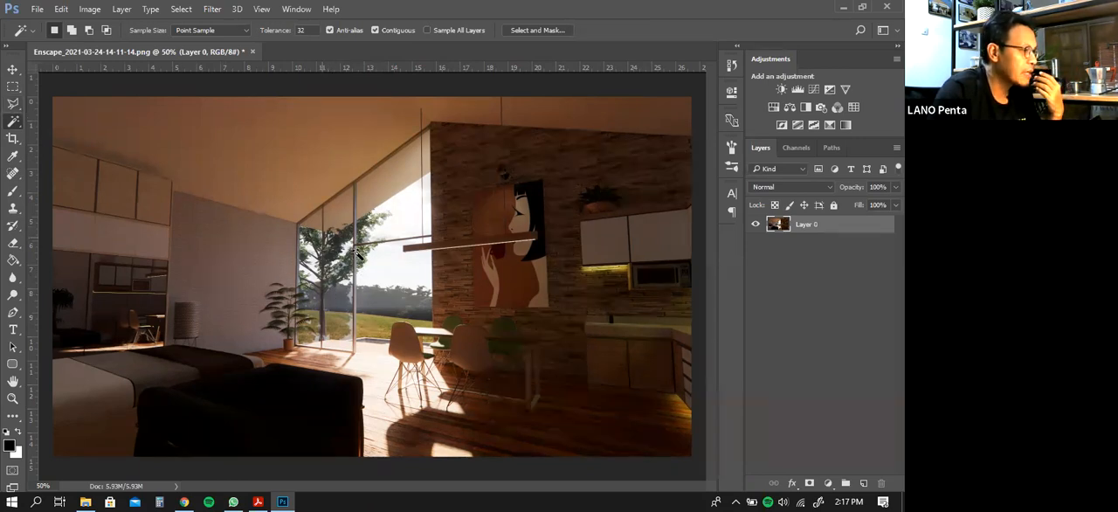
pyautogui.click(393, 275)
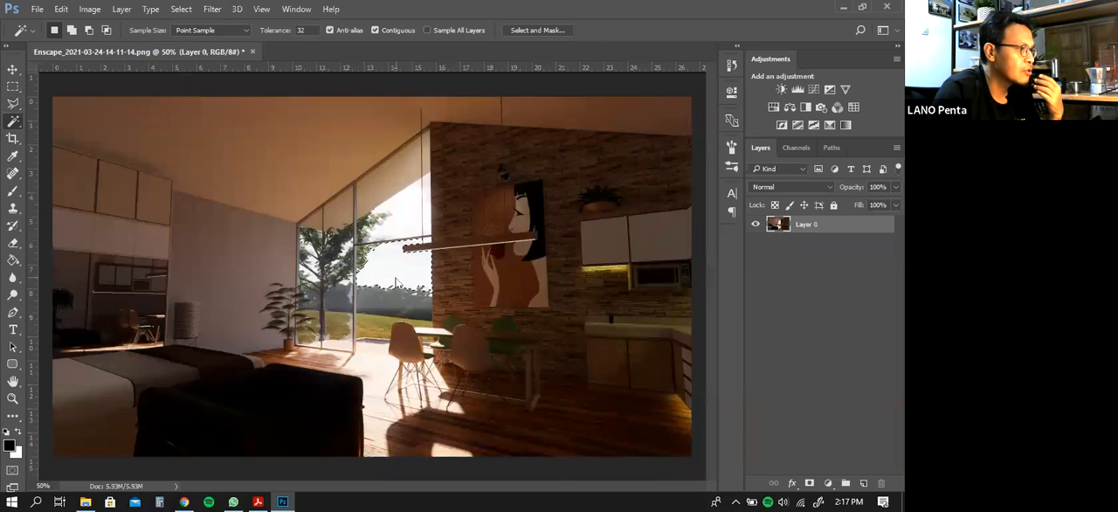
pyautogui.keyDown('shift'); pyautogui.click(390, 223); pyautogui.keyUp('shift')
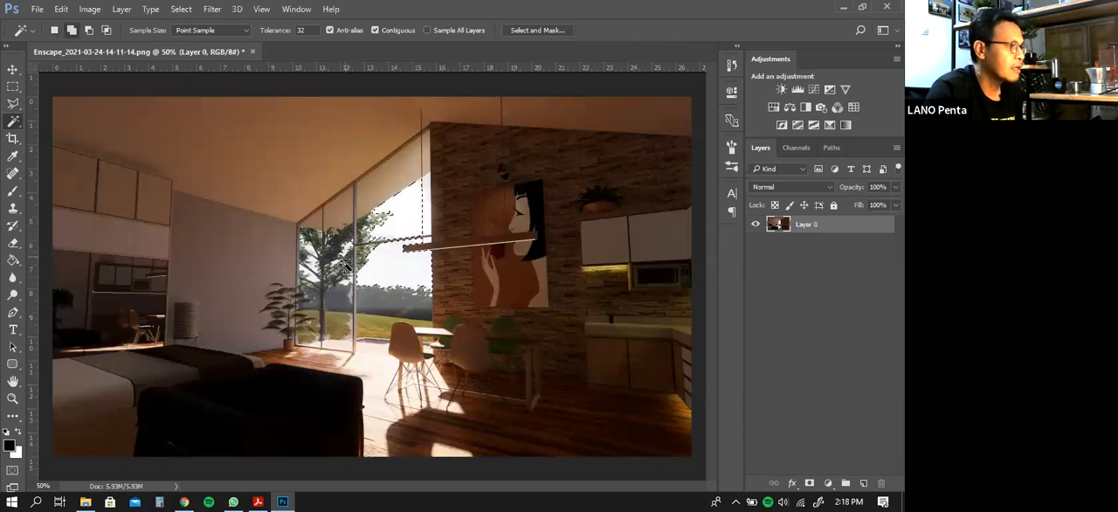
pyautogui.keyDown('shift'); pyautogui.click(337, 306); pyautogui.keyUp('shift')
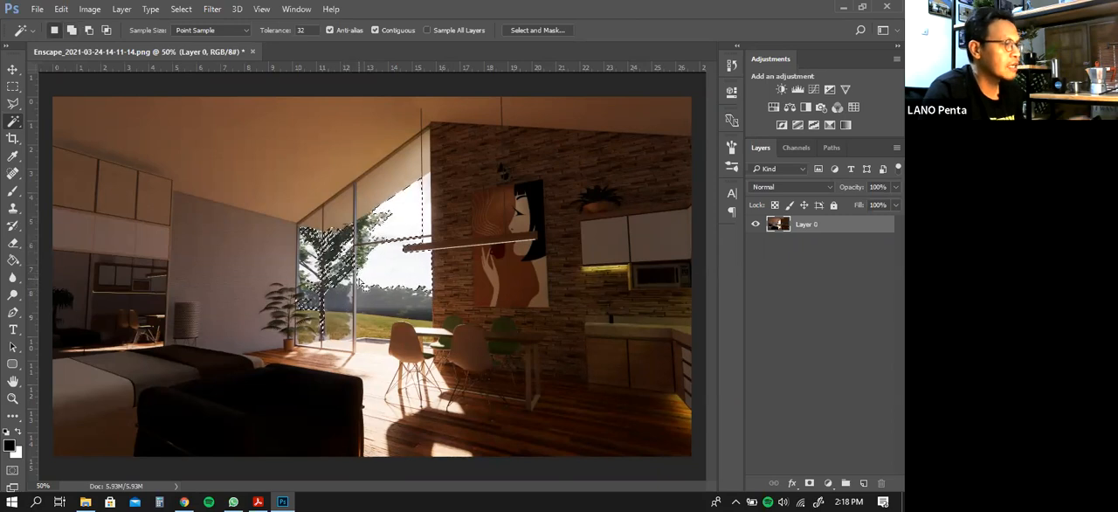
pyautogui.press('Delete')
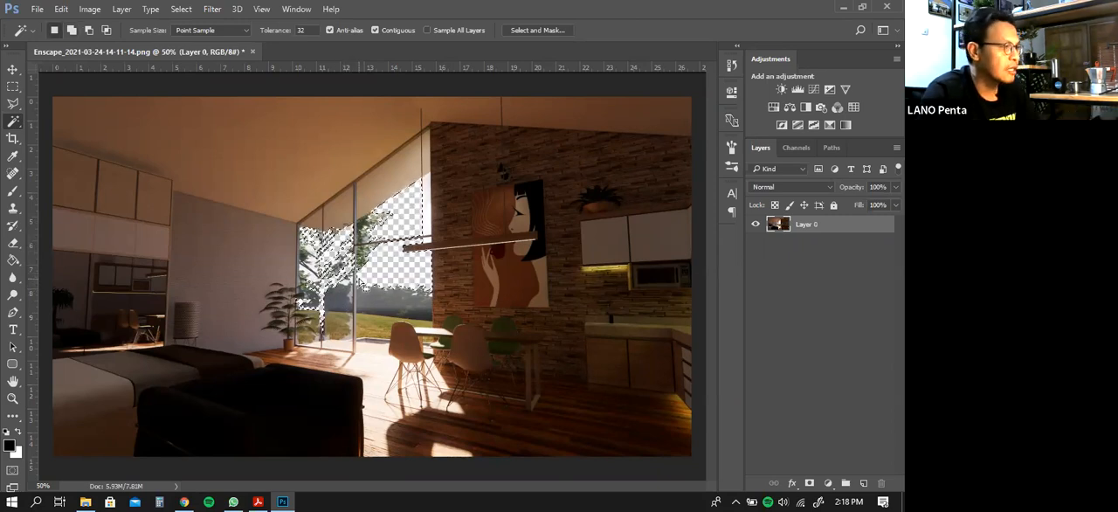
pyautogui.press('Delete')
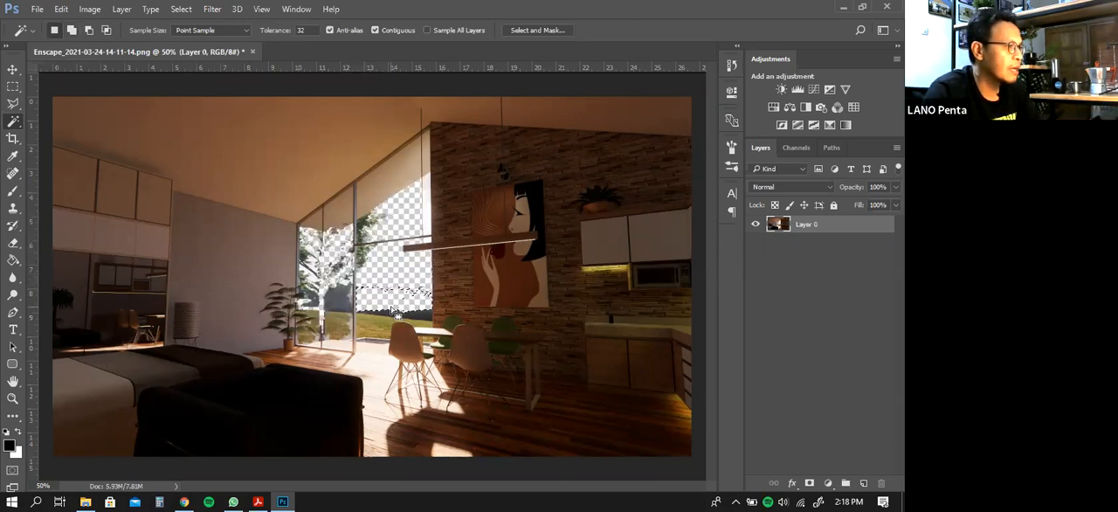
pyautogui.press('Delete')
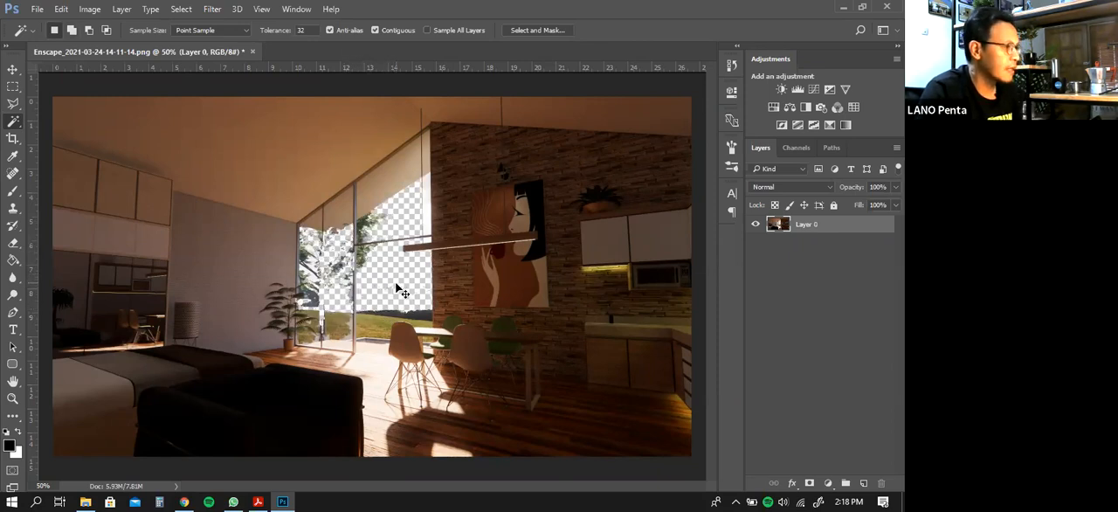
# Delete the Magic Wand and Clear states from the history back to the Make Layer state
pyautogui.click(735, 47)
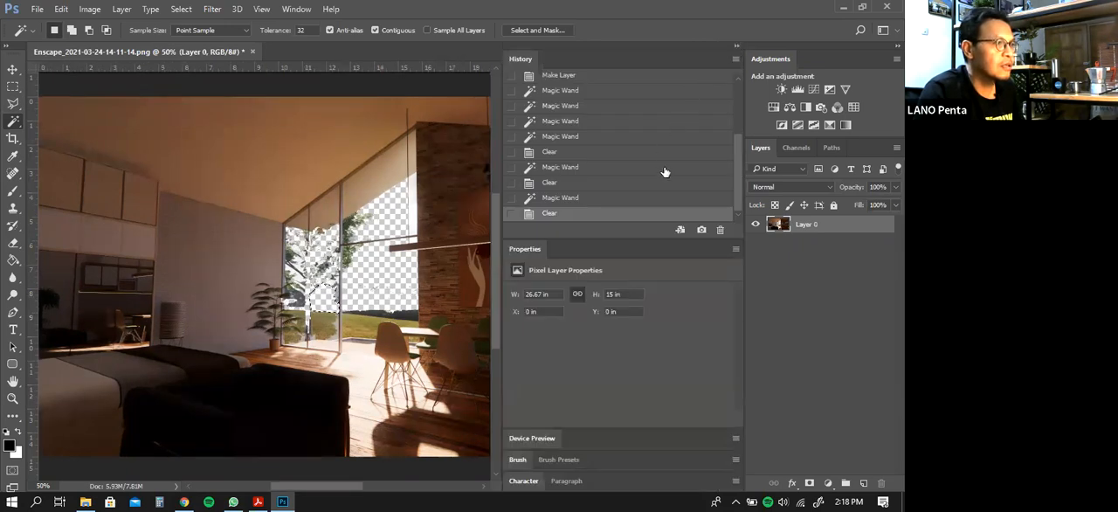
pyautogui.moveTo(716, 219); pyautogui.dragTo(719, 229)
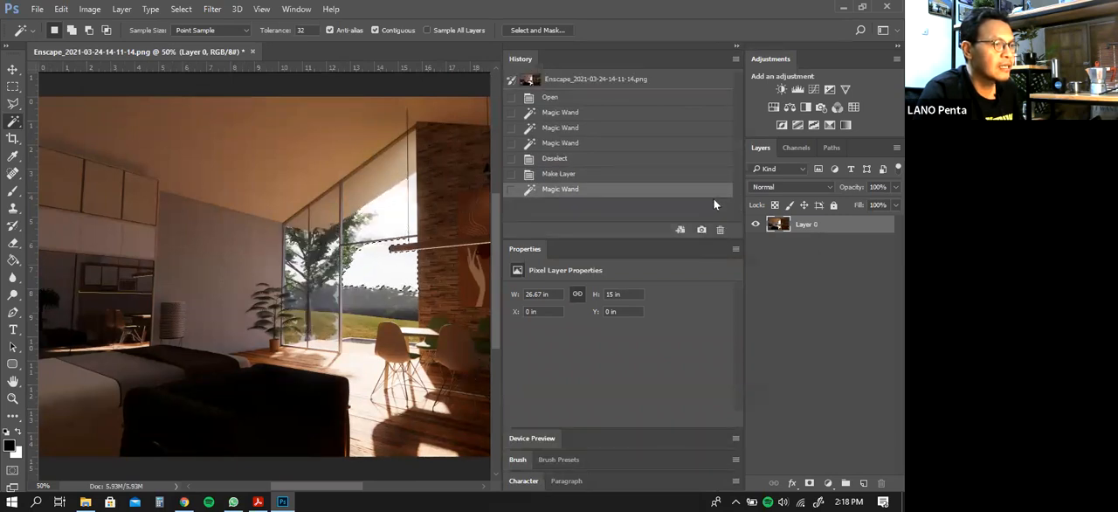
pyautogui.moveTo(714, 196); pyautogui.dragTo(720, 229)
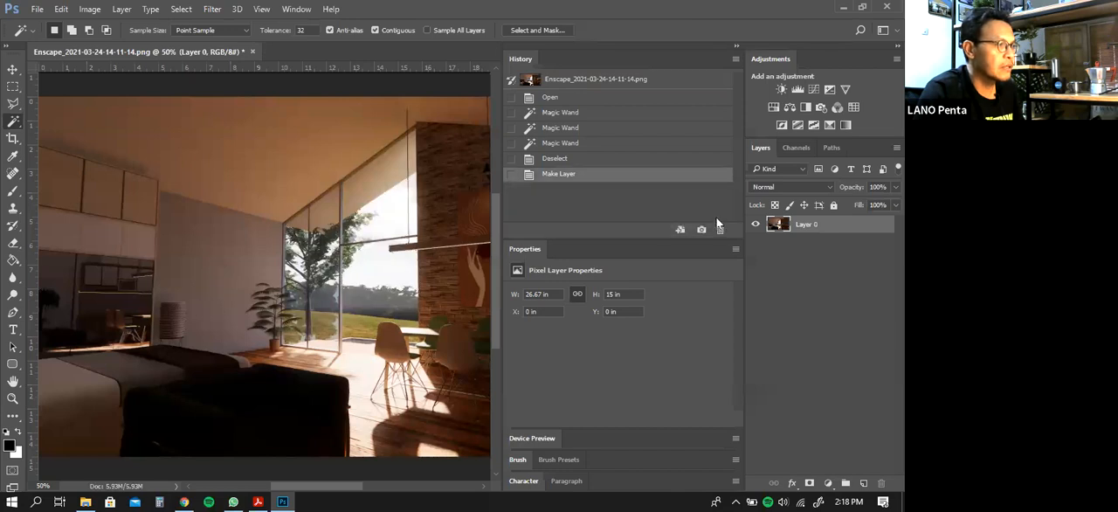
pyautogui.click(734, 46)
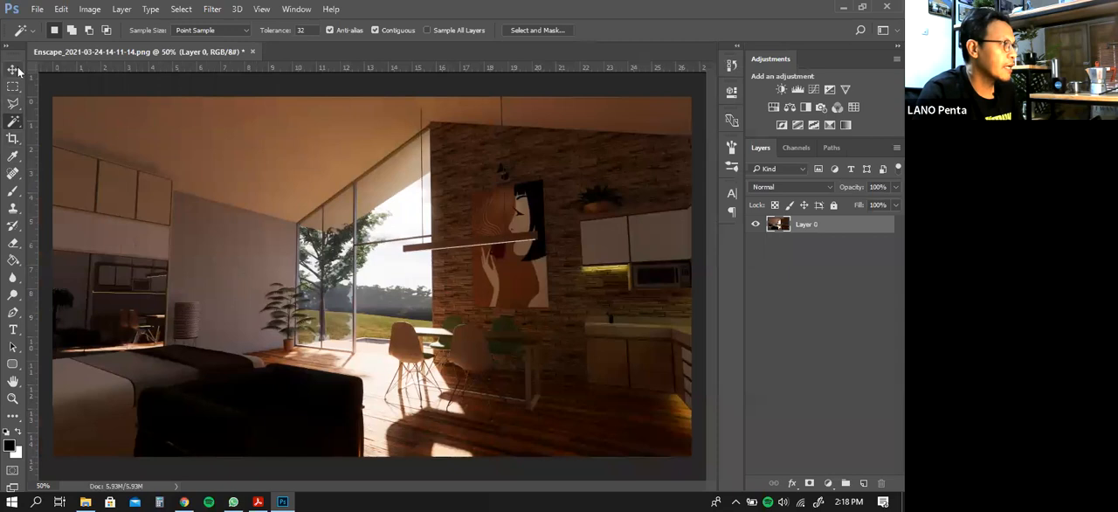
# Try outlining the plain grey wall beside the window with the Polygonal Lasso and cancel the outline
pyautogui.click(14, 70)
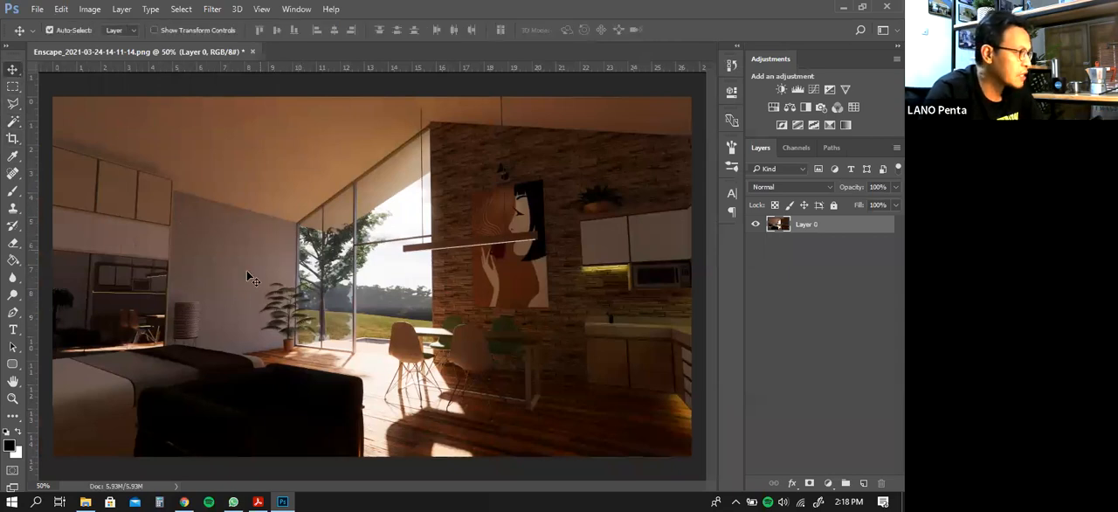
pyautogui.click(11, 104)
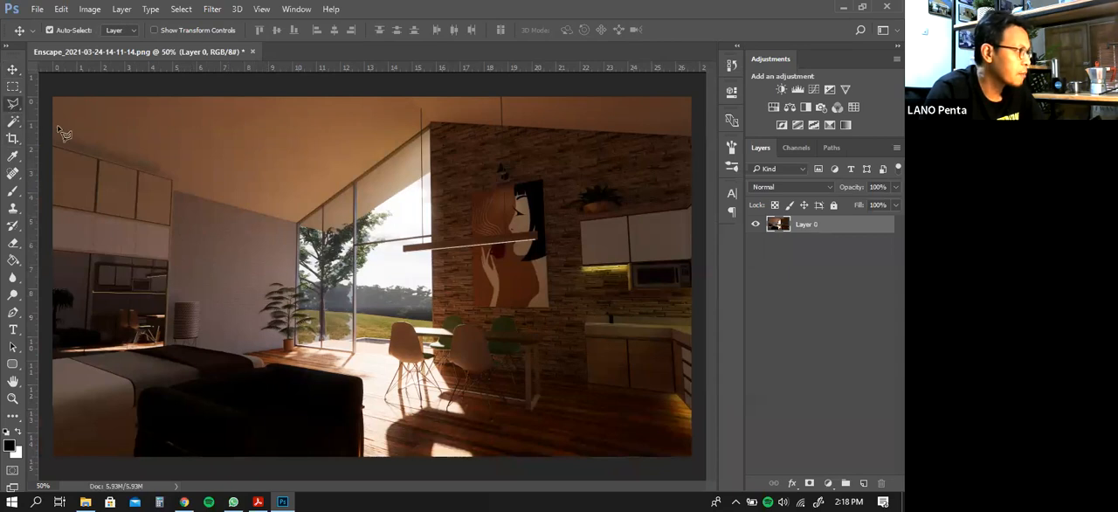
pyautogui.click(173, 191)
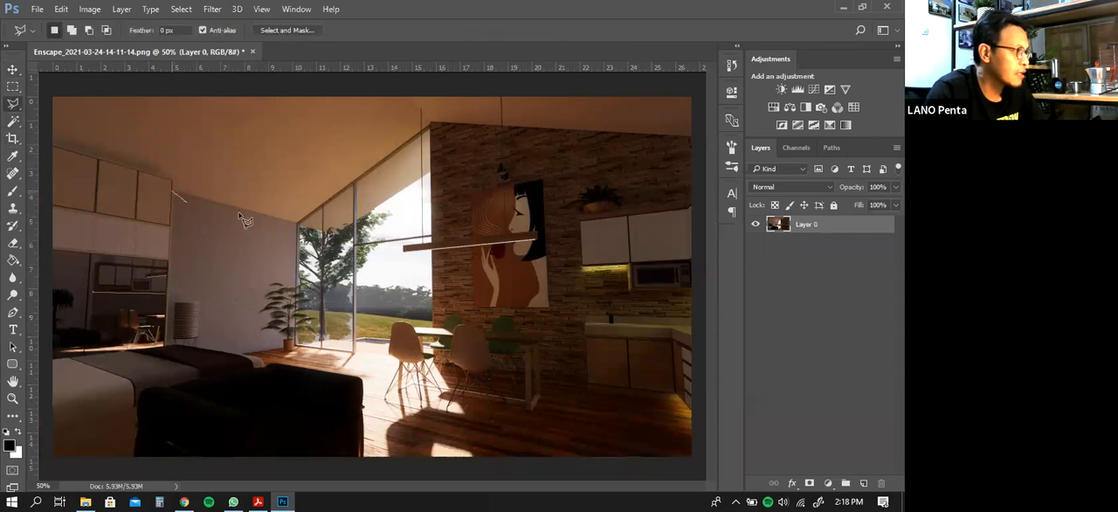
pyautogui.click(298, 223)
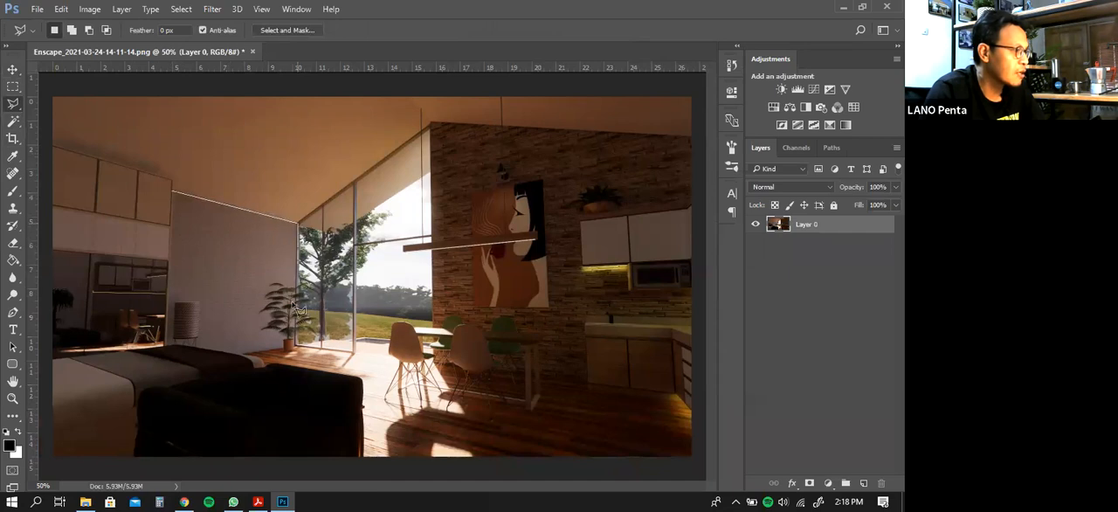
pyautogui.click(298, 349)
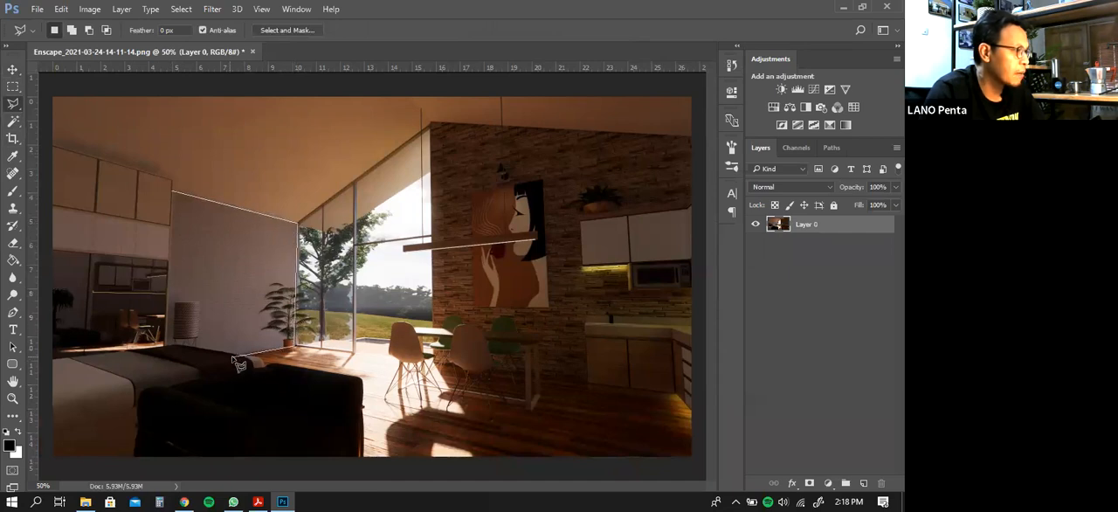
pyautogui.click(242, 356)
pyautogui.press('Escape')
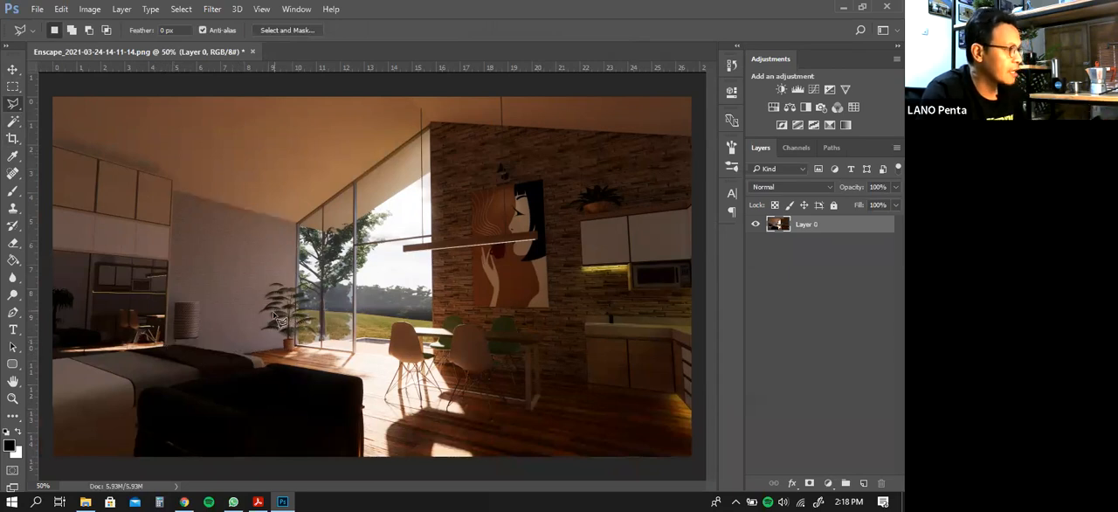
pyautogui.click(85, 501)
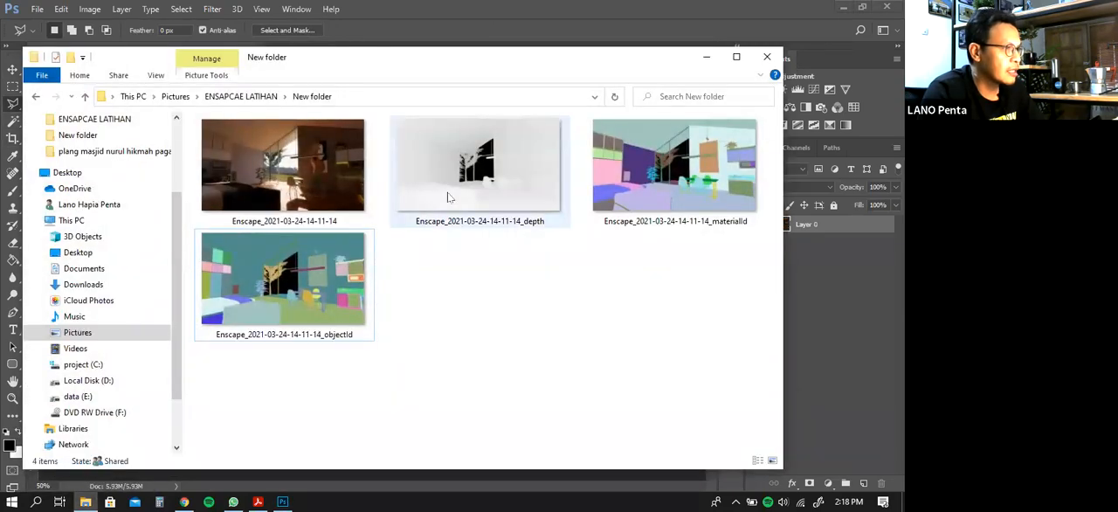
pyautogui.moveTo(463, 179); pyautogui.dragTo(880, 353)
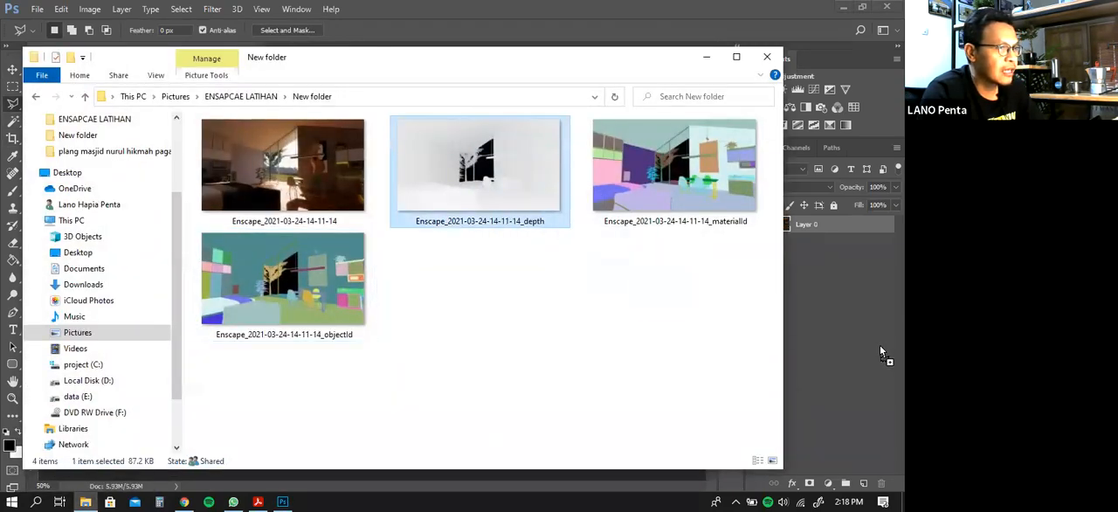
pyautogui.moveTo(823, 335); pyautogui.dragTo(827, 333)
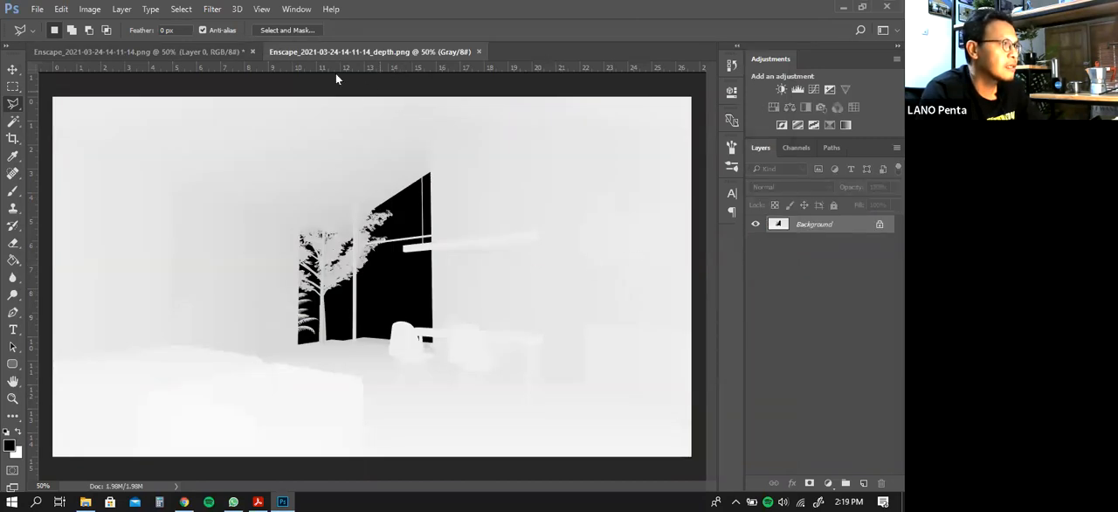
pyautogui.click(478, 51)
pyautogui.click(86, 501)
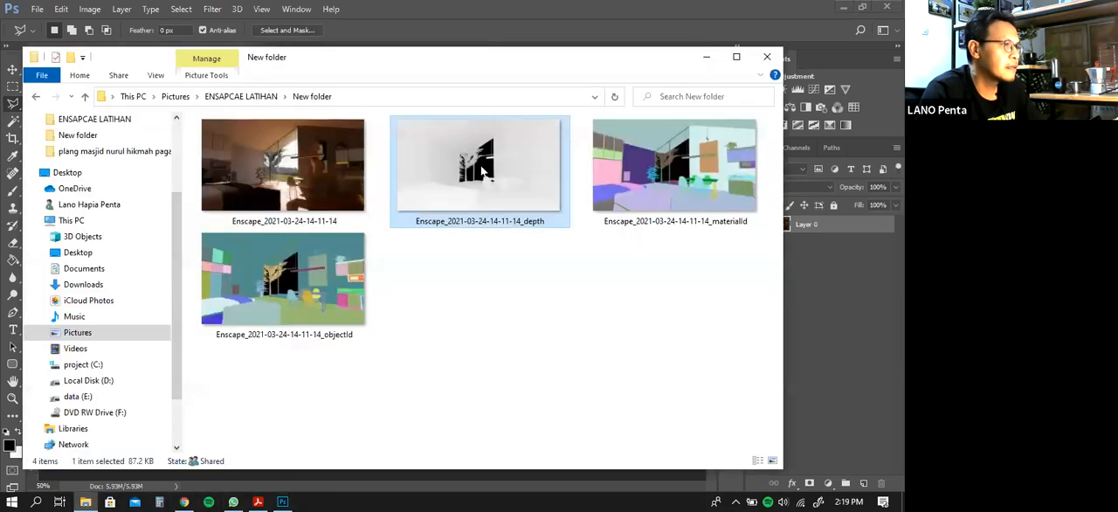
pyautogui.moveTo(528, 54); pyautogui.dragTo(640, 8)
pyautogui.moveTo(591, 118); pyautogui.dragTo(123, 374)
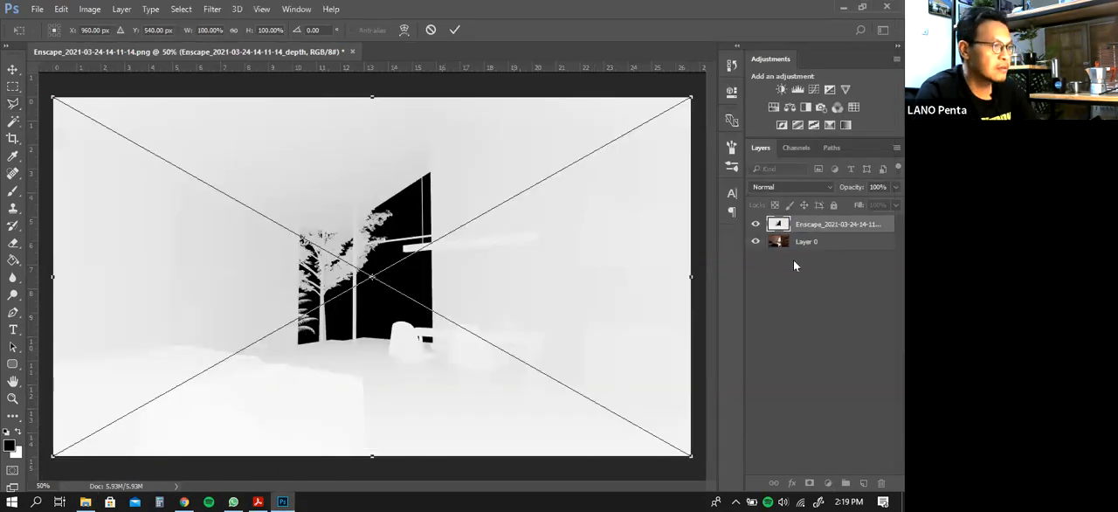
pyautogui.press('Return')
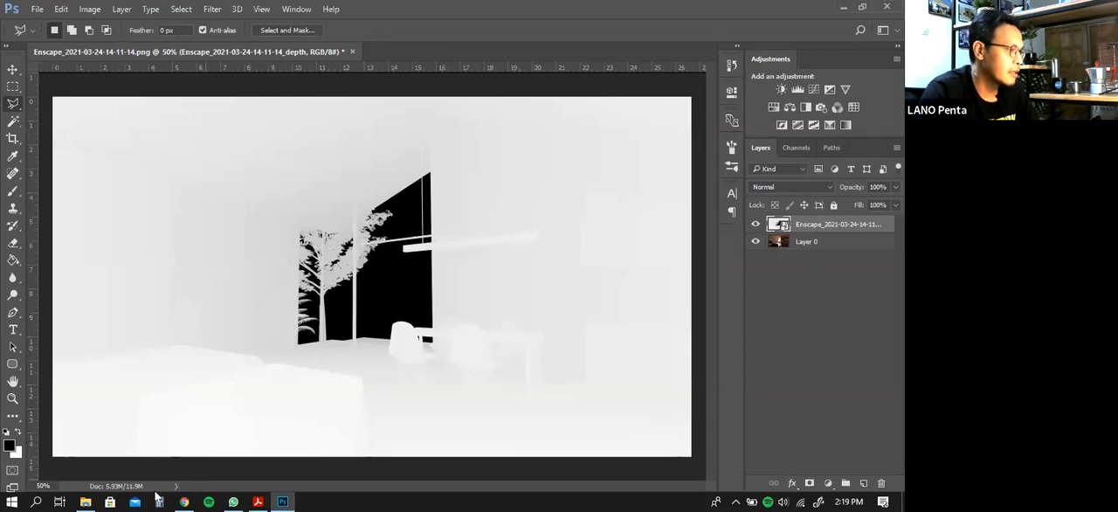
pyautogui.click(85, 501)
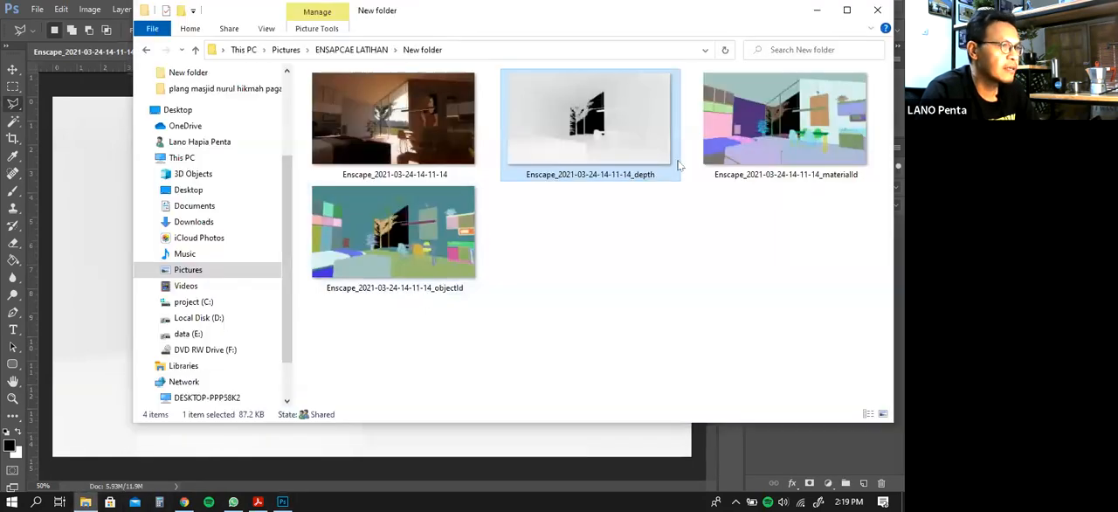
pyautogui.moveTo(766, 142); pyautogui.dragTo(104, 258)
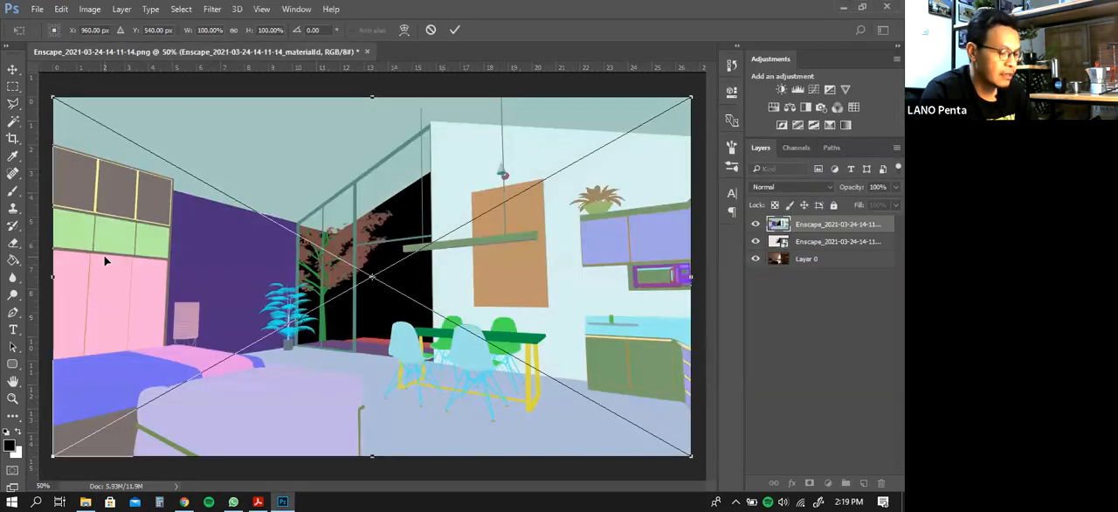
pyautogui.press('Return')
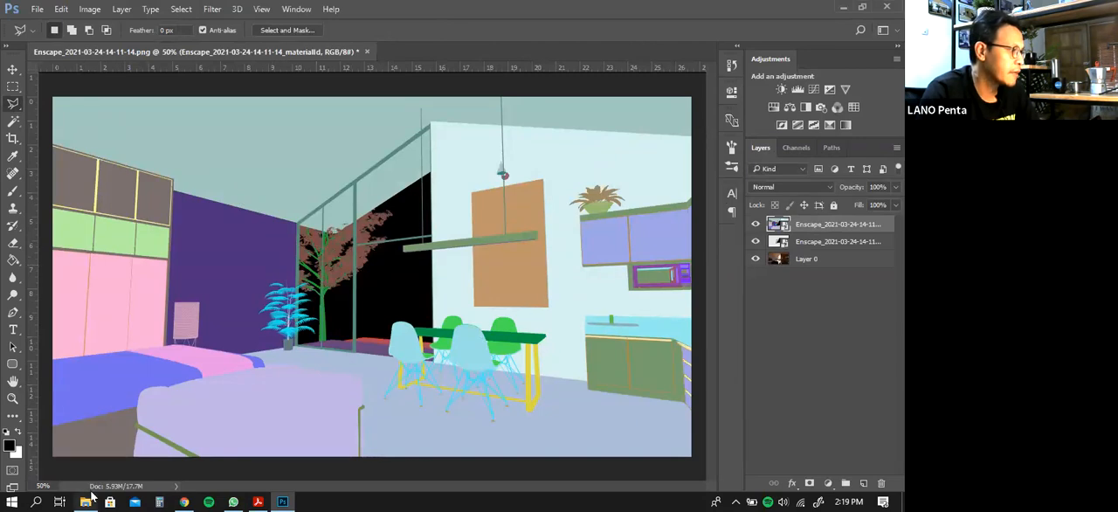
pyautogui.click(87, 500)
pyautogui.moveTo(409, 246); pyautogui.dragTo(103, 279)
pyautogui.press('Return')
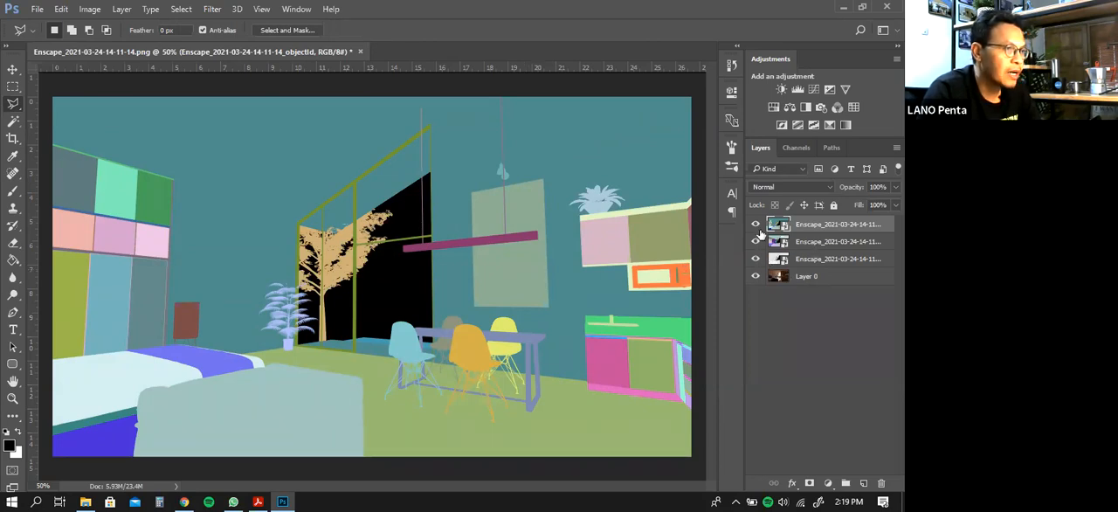
# Hide the objectId, materialId and depth layers so only the main render on Layer 0 is displayed
pyautogui.click(757, 224)
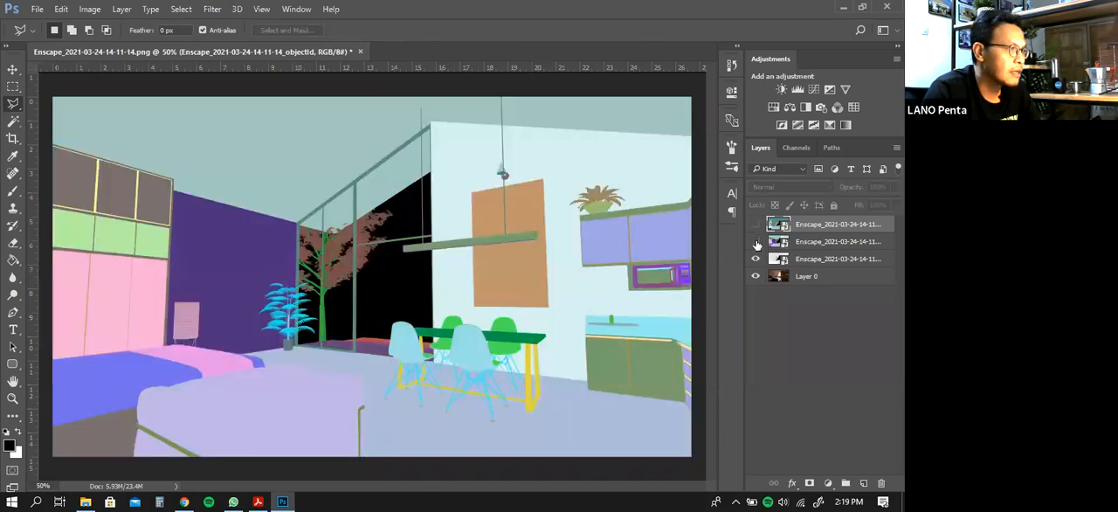
pyautogui.click(757, 242)
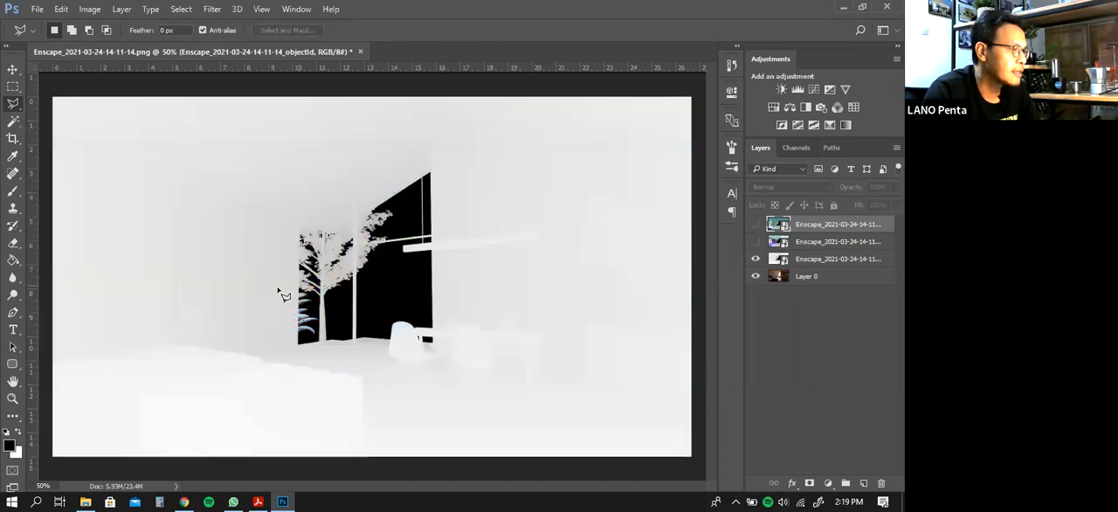
pyautogui.click(757, 260)
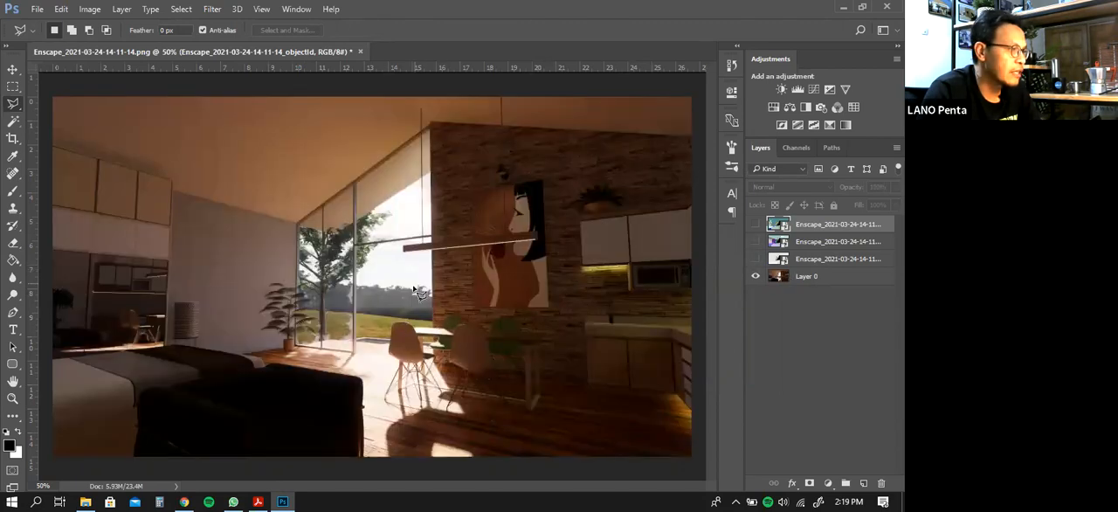
# Show the depth layer and select all its black window areas with the Magic Wand, extending the selection with Similar
pyautogui.click(14, 122)
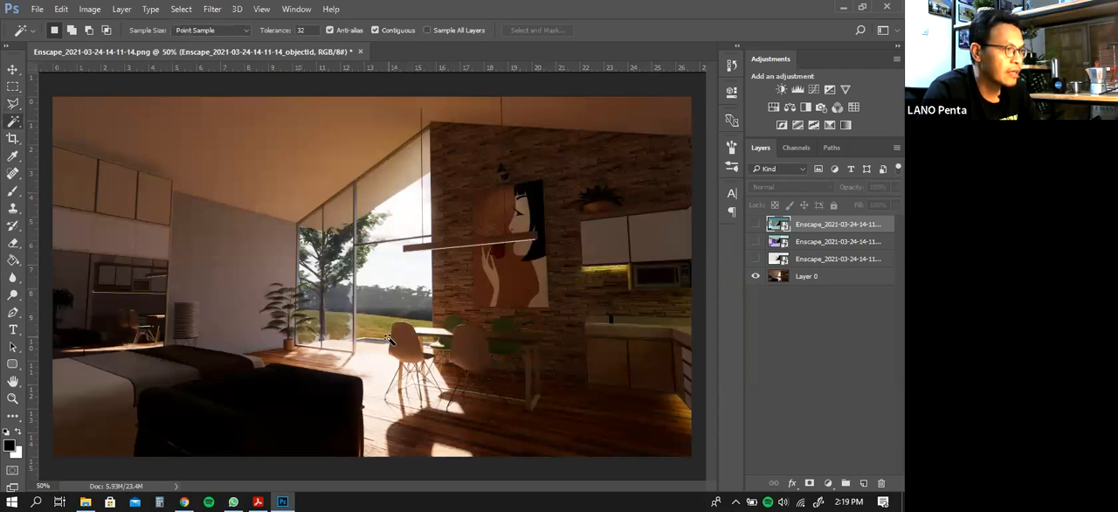
pyautogui.click(756, 273)
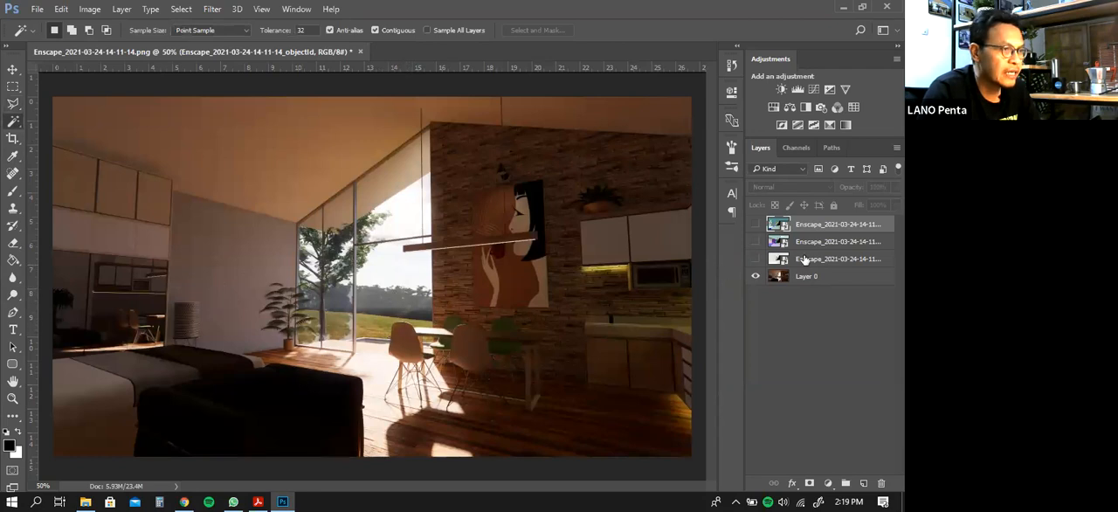
pyautogui.click(755, 259)
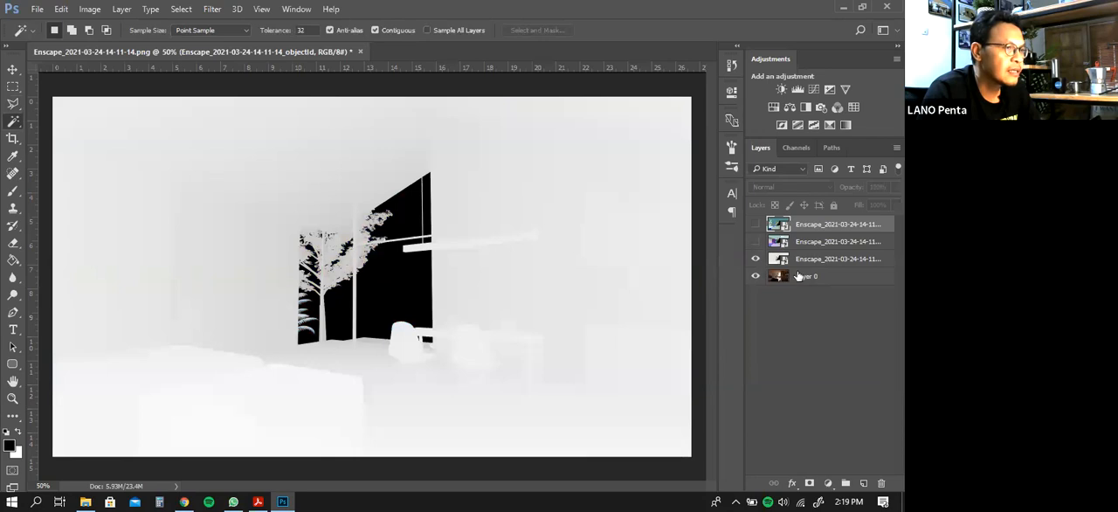
pyautogui.click(405, 291)
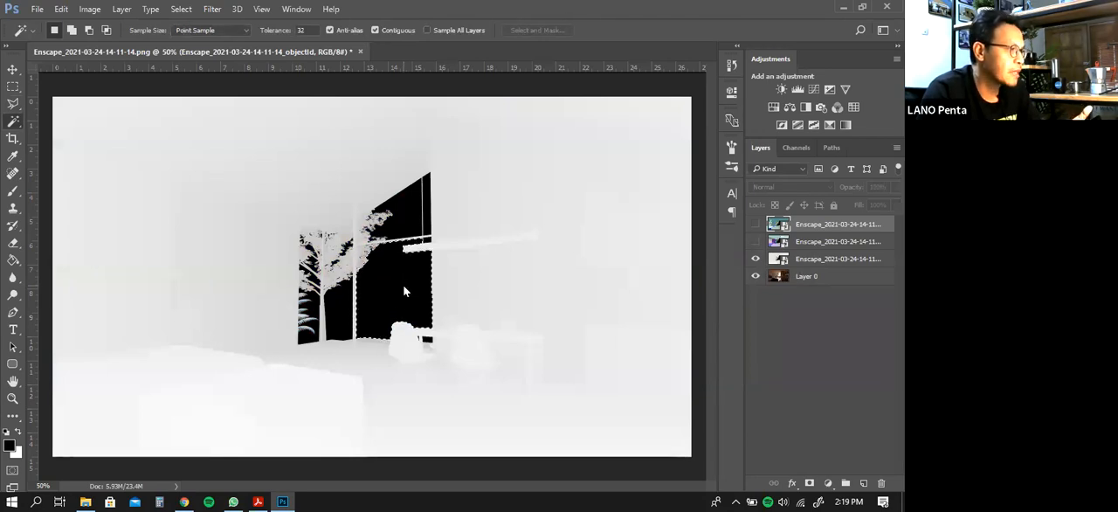
pyautogui.keyDown('shift'); pyautogui.click(337, 317); pyautogui.keyUp('shift')
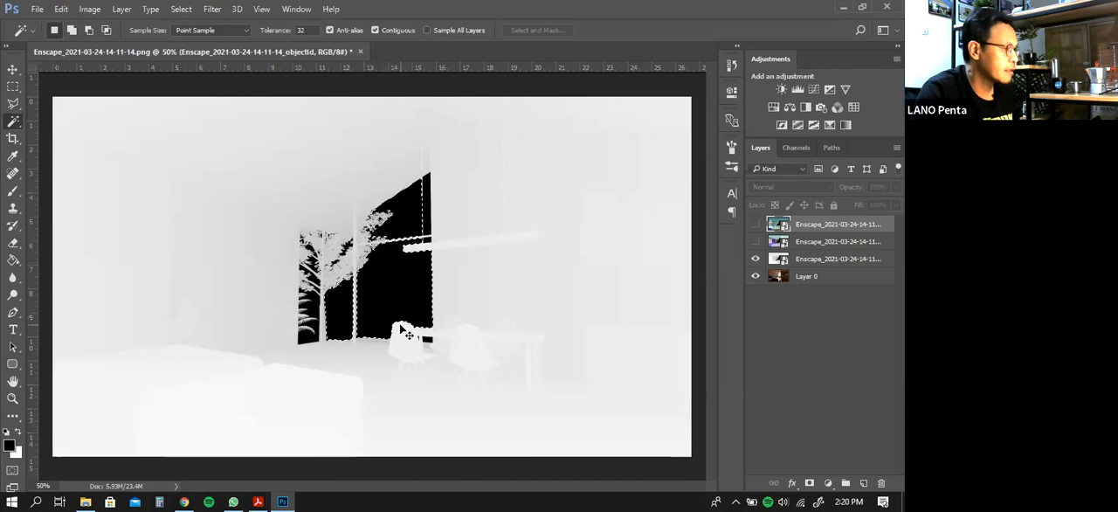
pyautogui.rightClick(393, 278)
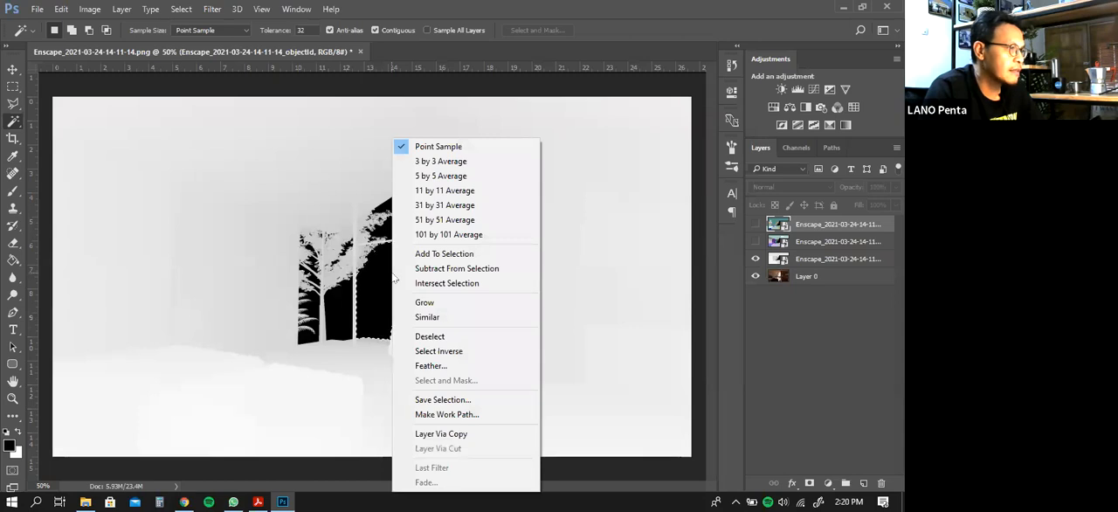
pyautogui.click(427, 317)
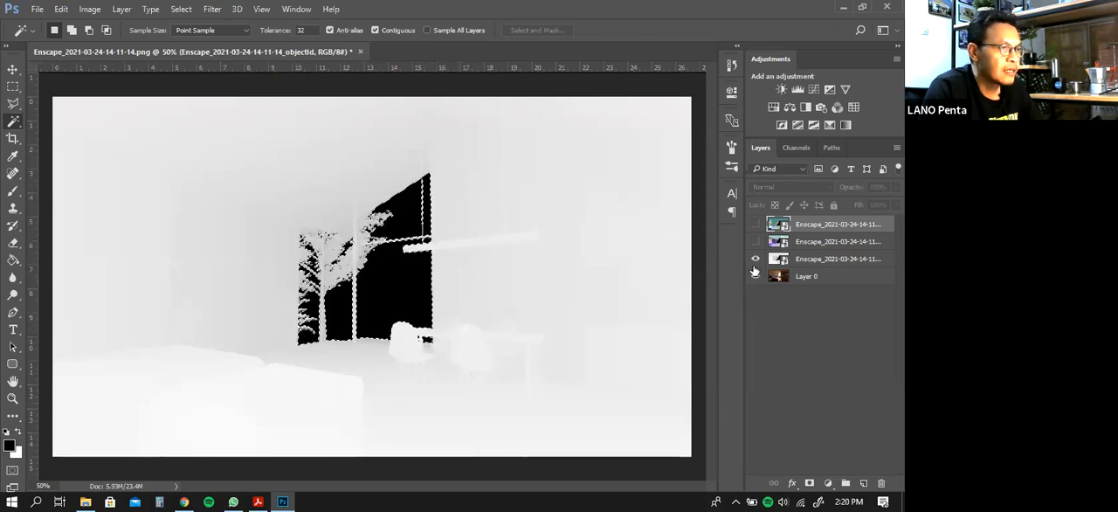
# Hide the depth layer, clear the selected outdoor view from Layer 0 and deselect
pyautogui.click(805, 278)
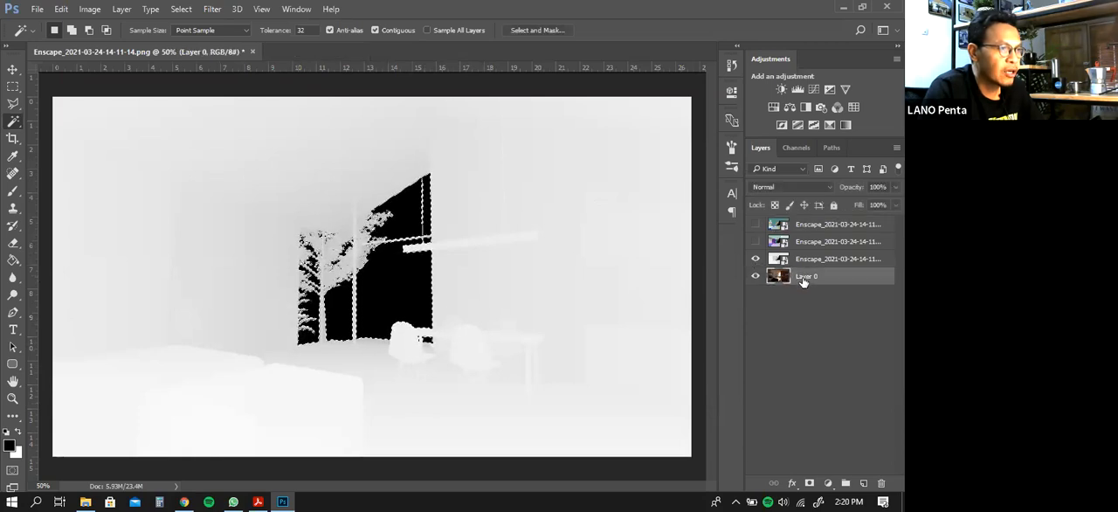
pyautogui.click(757, 260)
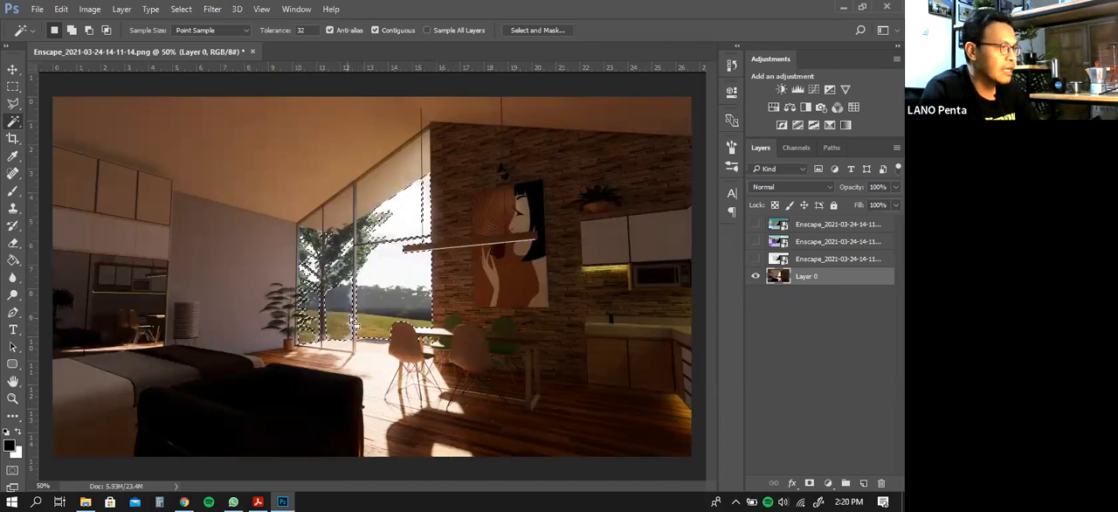
pyautogui.press('Delete')
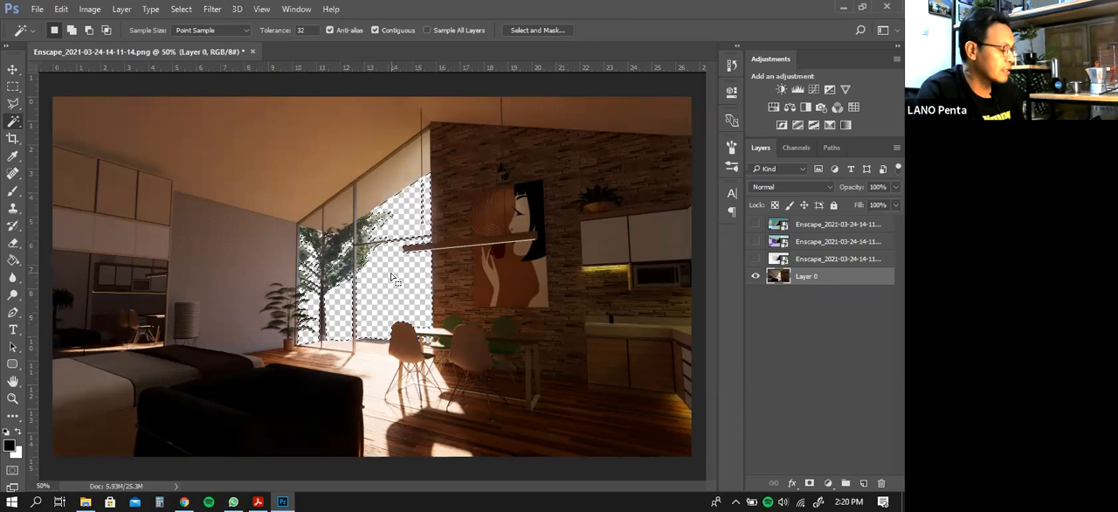
pyautogui.hotkey('ctrl', 'd')
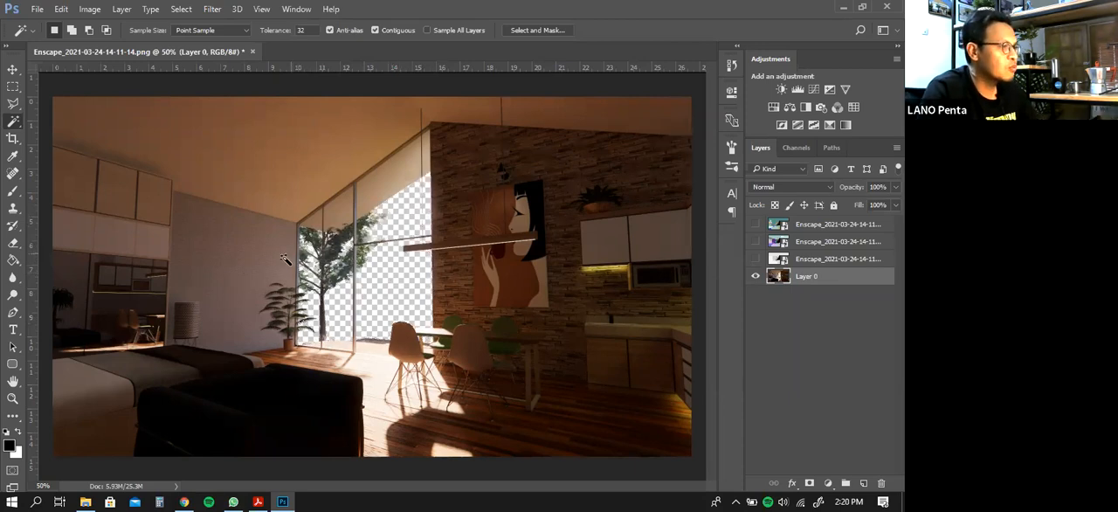
# Examine the cut-out edges around the tree and window frames up close and return to the full image
pyautogui.click(12, 398)
pyautogui.moveTo(339, 265); pyautogui.dragTo(403, 341)
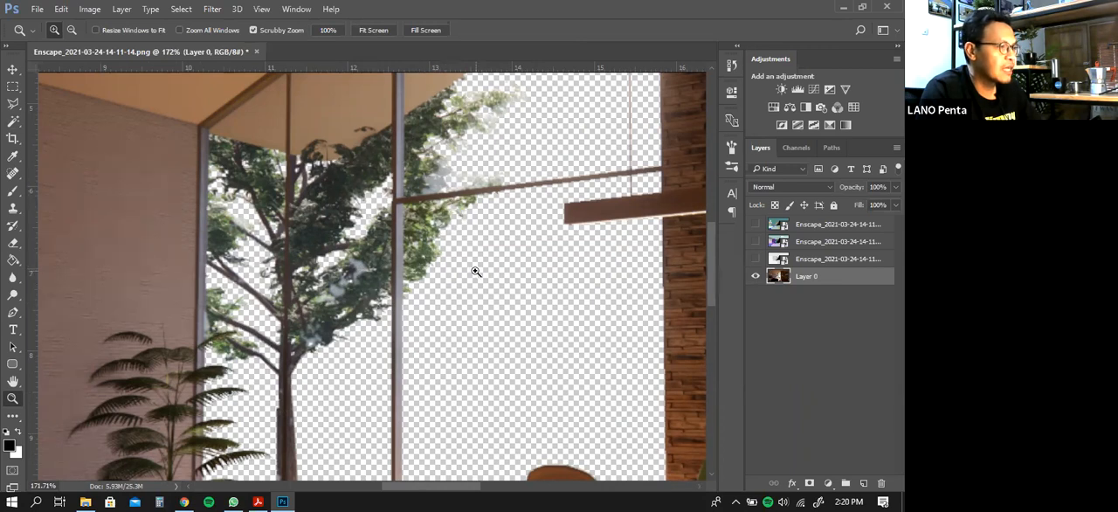
pyautogui.rightClick(500, 245)
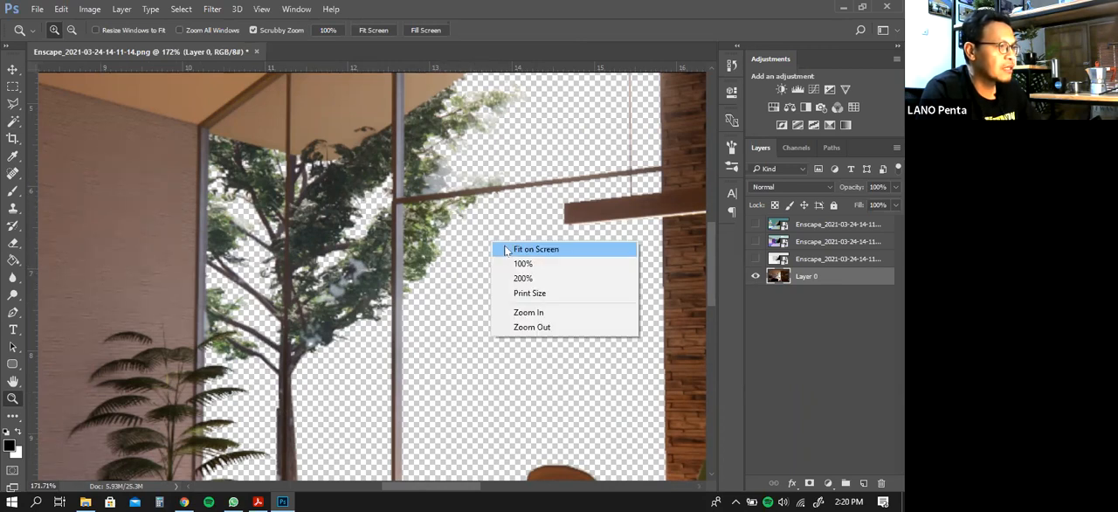
pyautogui.click(524, 249)
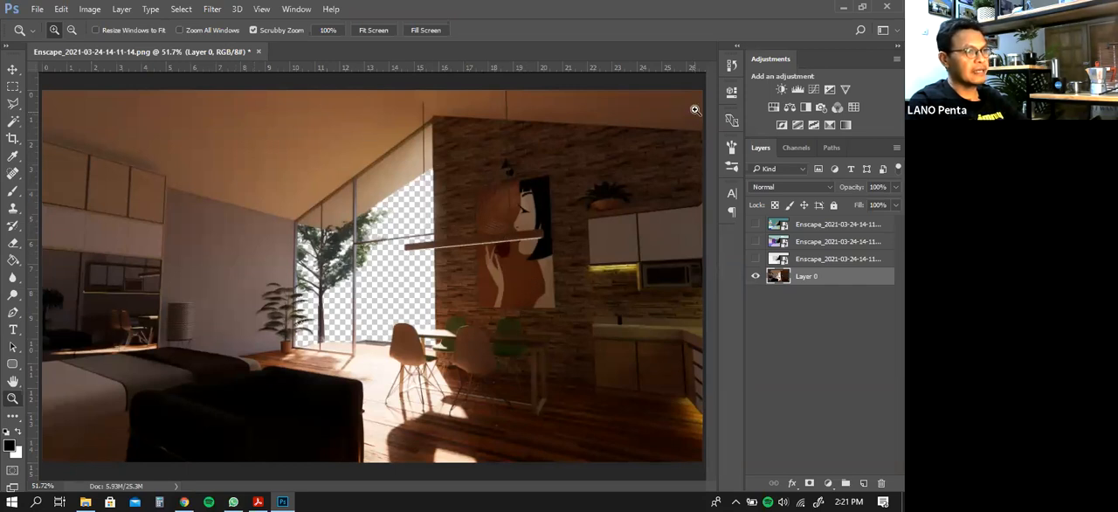
# Revert the clearing of the outdoor view on Layer 0 through the history and remove the window selection
pyautogui.hotkey('ctrl', 'z')
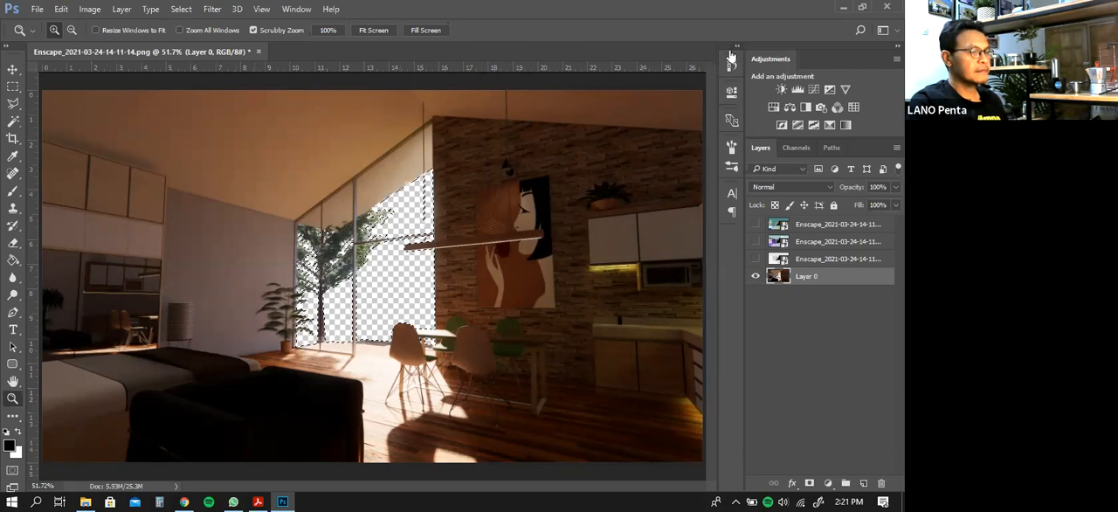
pyautogui.click(735, 48)
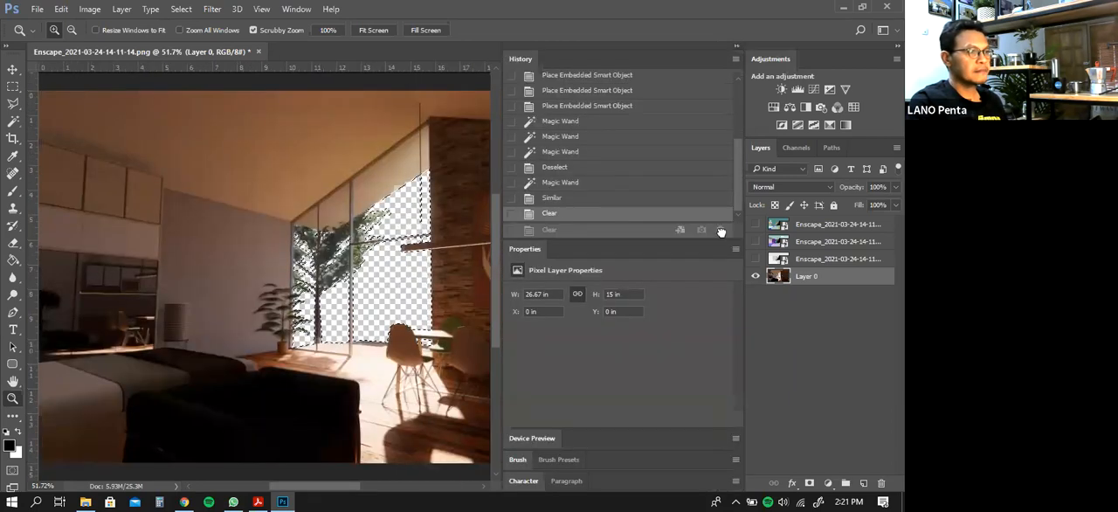
pyautogui.hotkey('ctrl', 'z')
pyautogui.hotkey('ctrl', 'd')
pyautogui.click(736, 45)
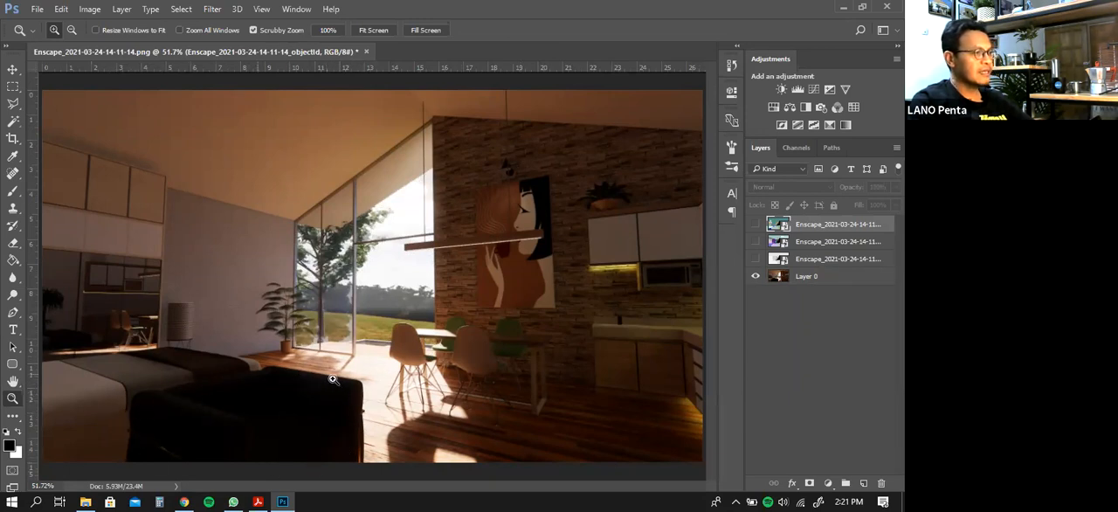
# Show the objectId layer and select the foreground sofa's colour area with the Magic Wand
pyautogui.click(755, 226)
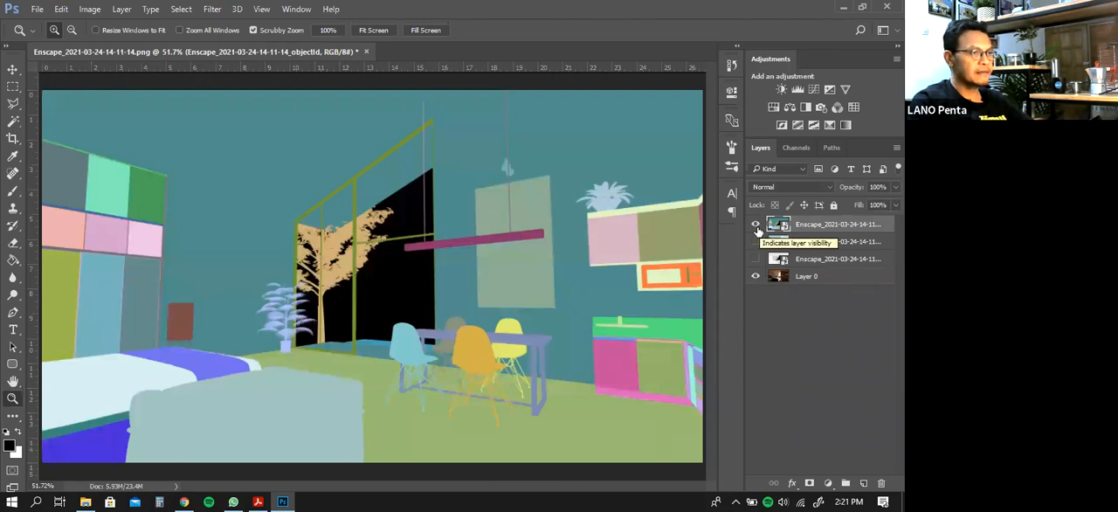
pyautogui.click(756, 243)
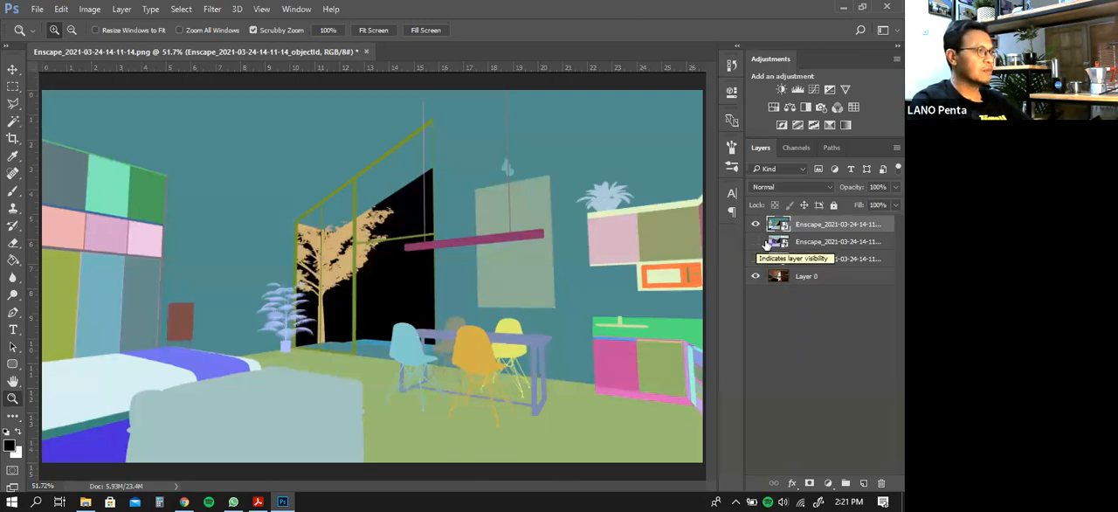
pyautogui.click(14, 122)
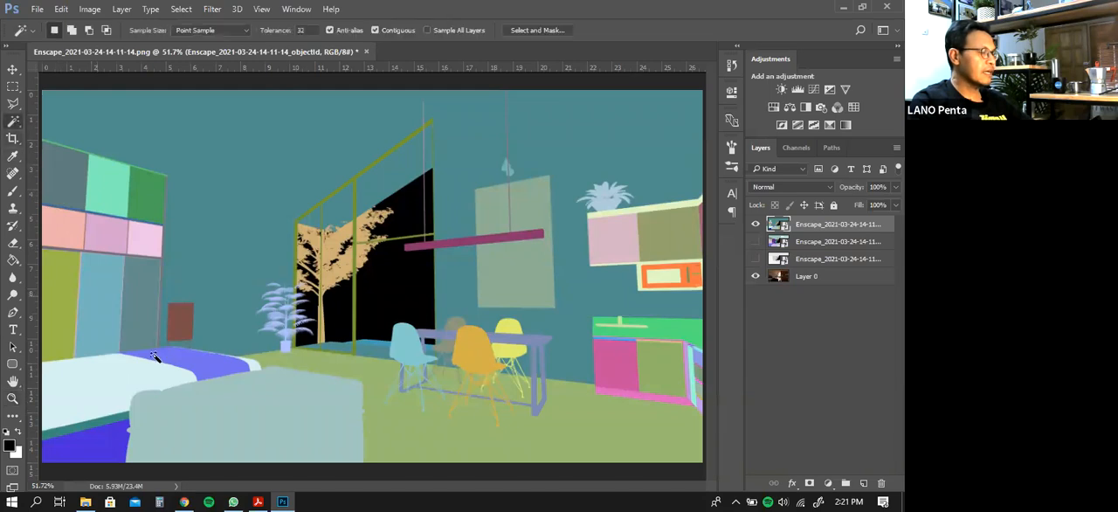
pyautogui.click(235, 416)
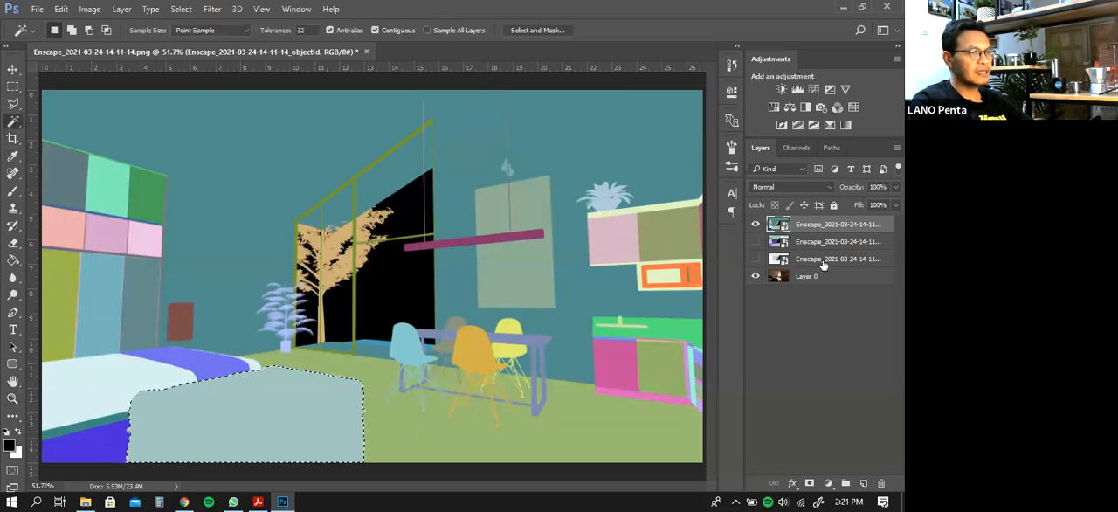
# Hide the objectId layer and apply Brightness/Contrast to the selected sofa on Layer 0 with brightness 37 and contrast -19
pyautogui.click(756, 226)
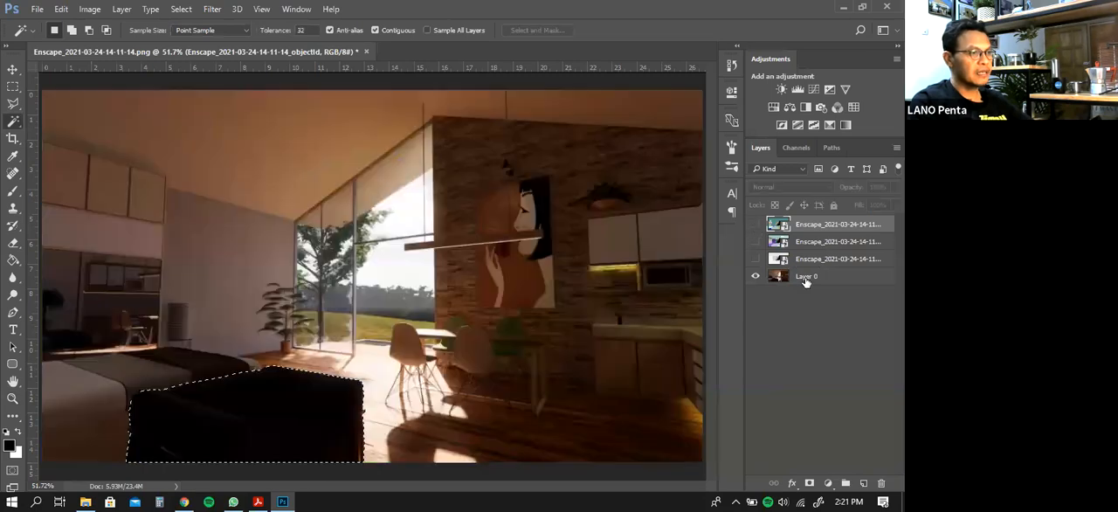
pyautogui.click(805, 278)
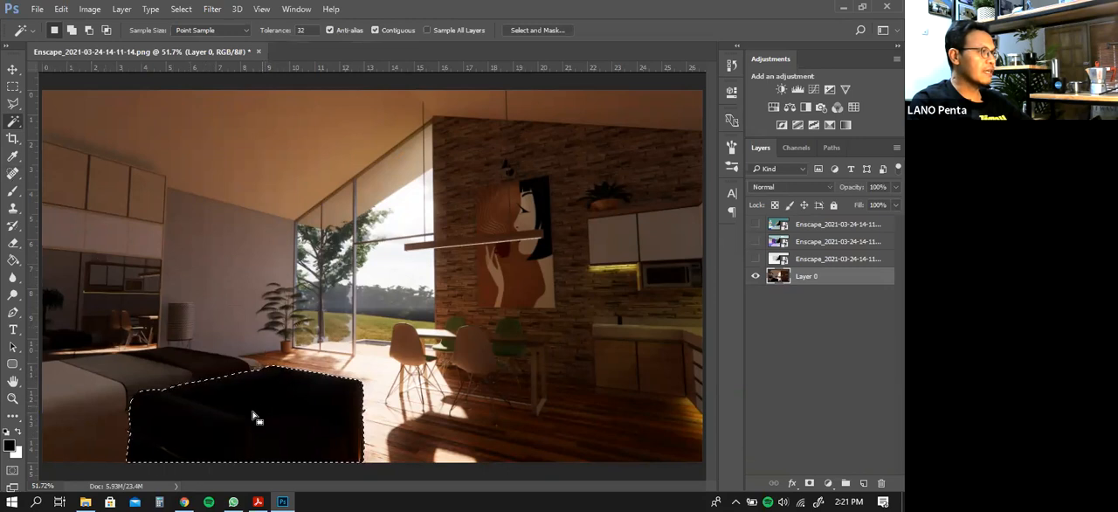
pyautogui.click(90, 9)
pyautogui.moveTo(166, 48)
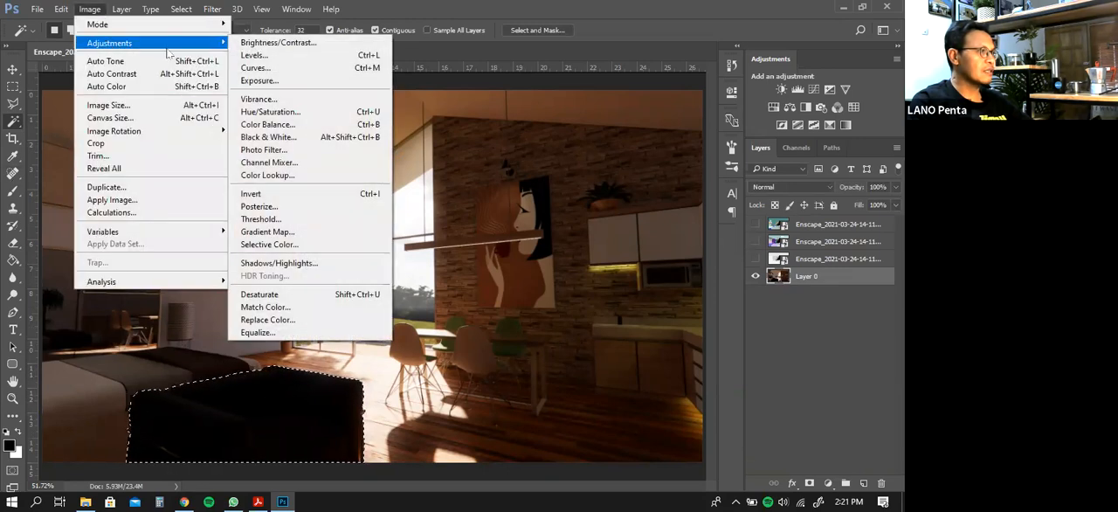
pyautogui.click(278, 42)
pyautogui.moveTo(715, 97); pyautogui.dragTo(685, 99)
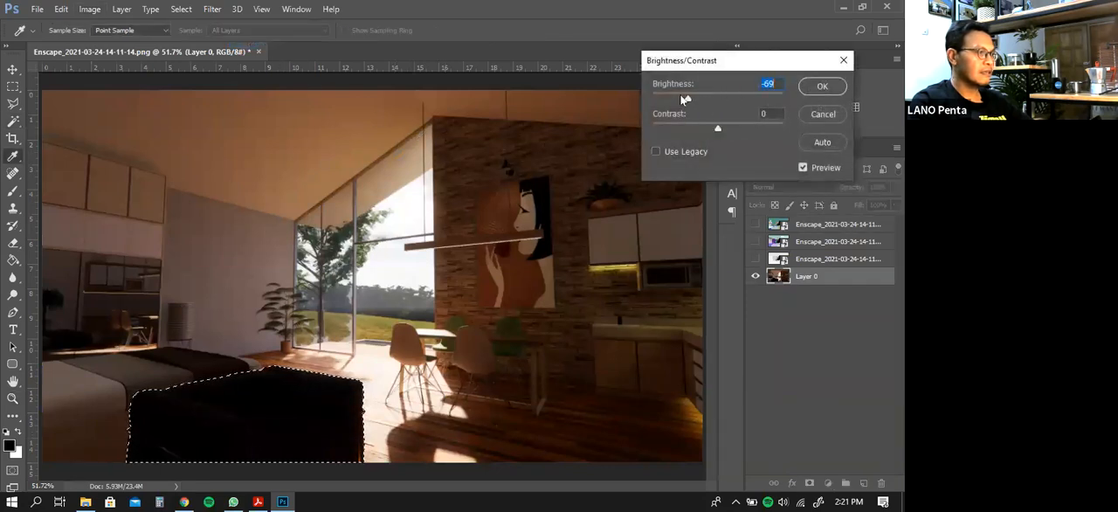
pyautogui.moveTo(716, 131); pyautogui.dragTo(719, 129)
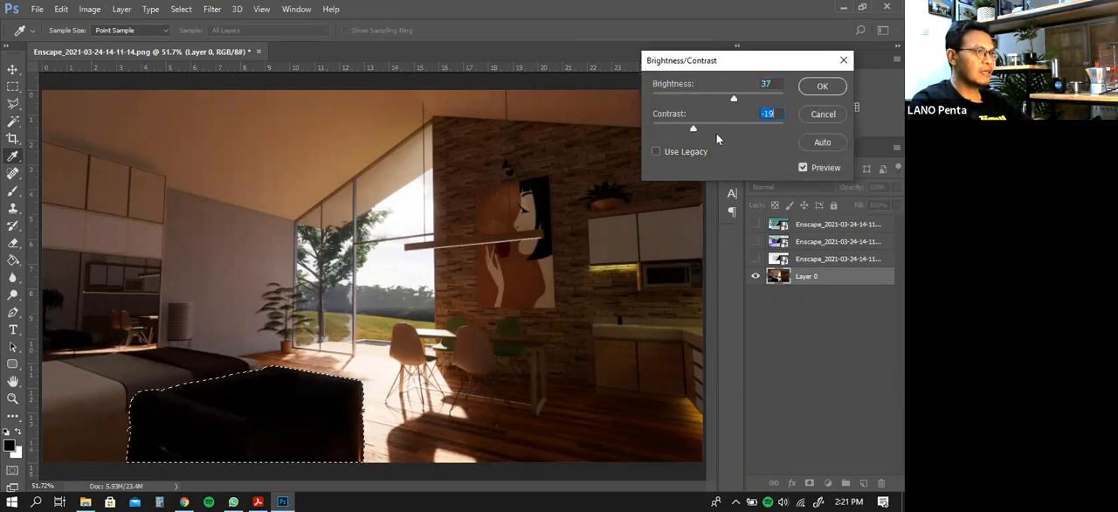
pyautogui.press('Return')
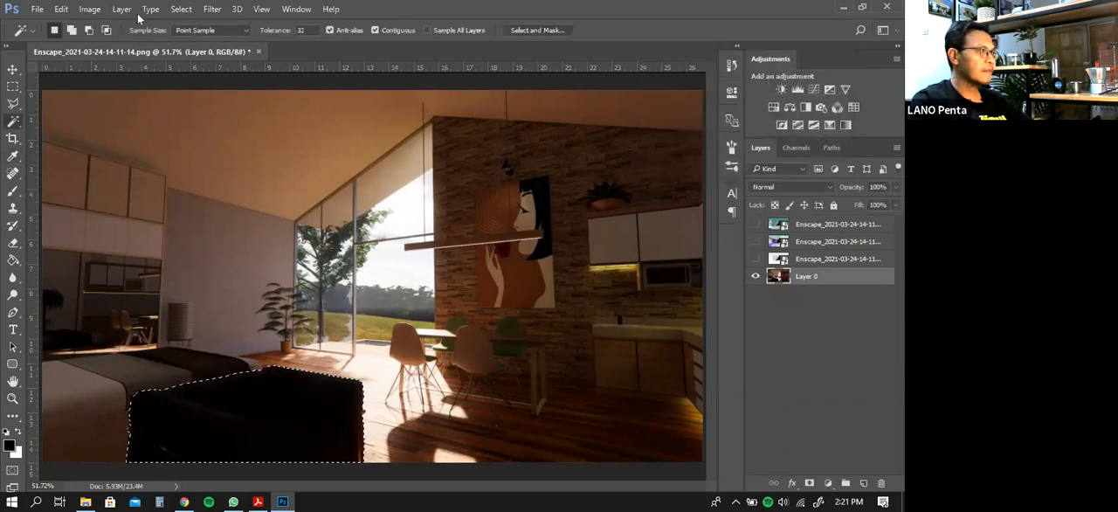
# Brighten the selected sofa on Layer 0 with a Curves adjustment through input 23, output 106 and input 101, output 202
pyautogui.click(87, 11)
pyautogui.moveTo(214, 43)
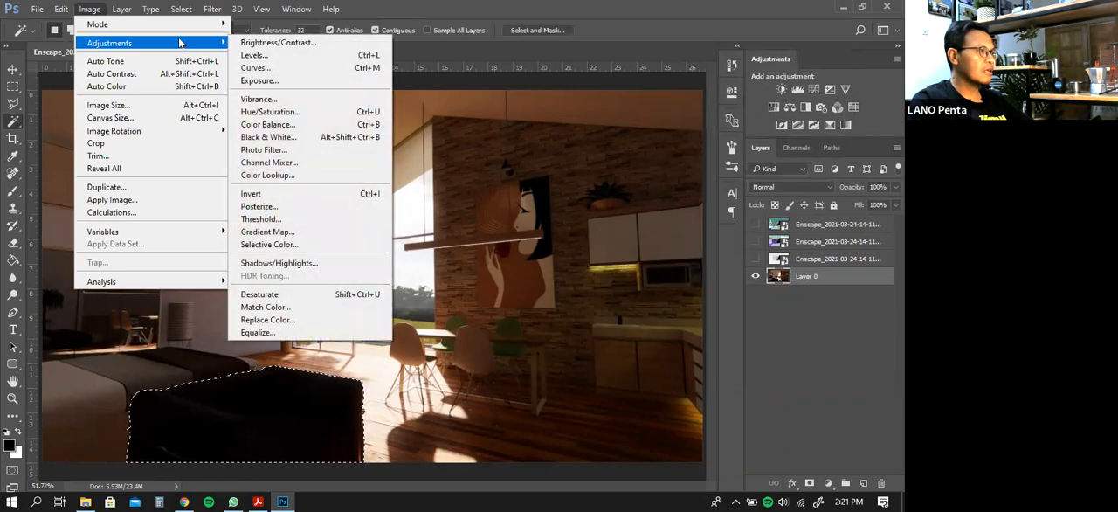
pyautogui.click(256, 68)
pyautogui.moveTo(515, 295); pyautogui.dragTo(427, 324)
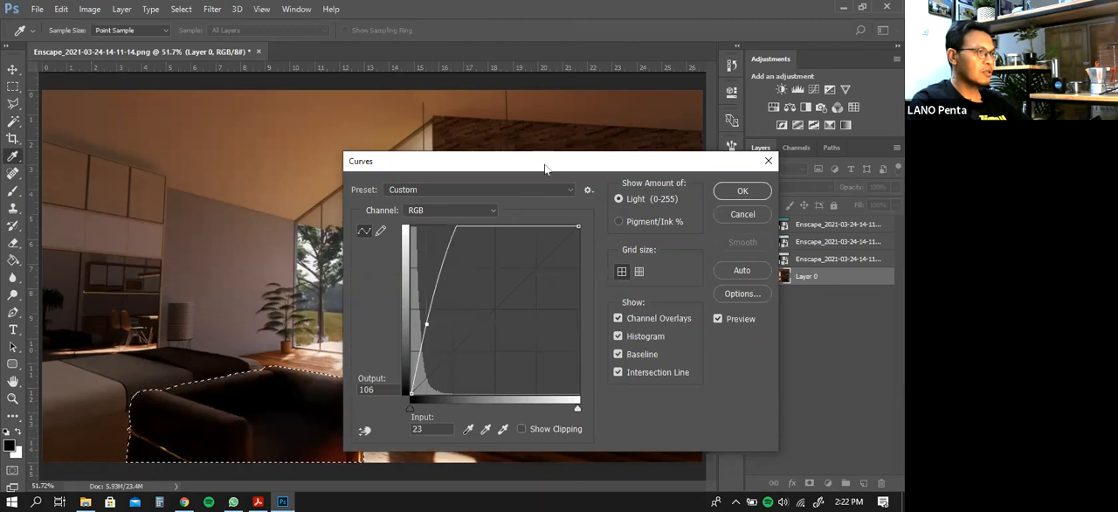
pyautogui.moveTo(626, 160); pyautogui.dragTo(711, 71)
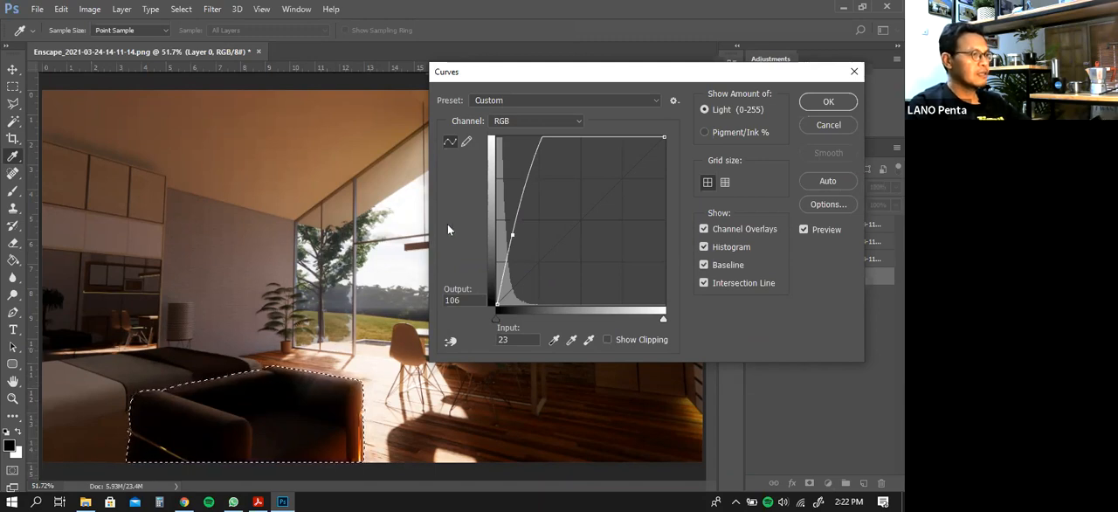
pyautogui.moveTo(543, 142); pyautogui.dragTo(563, 171)
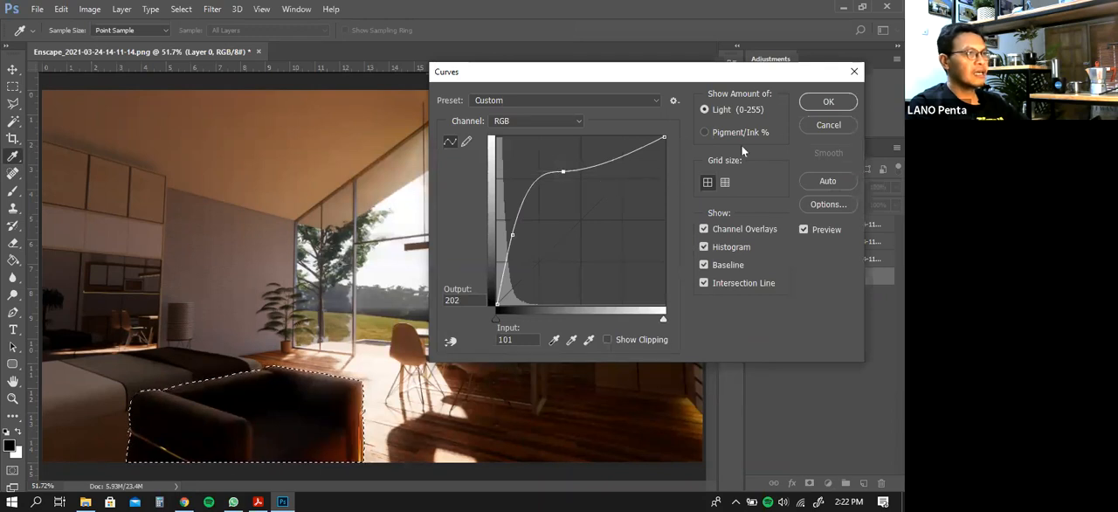
pyautogui.click(828, 103)
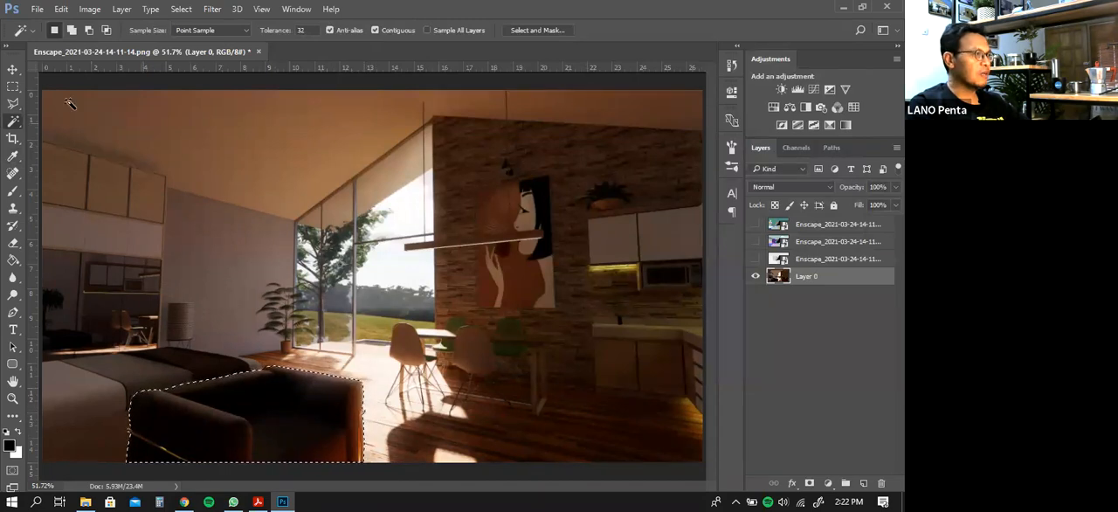
# Recolour the selected sofa yellow using Hue/Saturation with hue +30, saturation +64 and lightness +17, and remove the selection
pyautogui.click(90, 10)
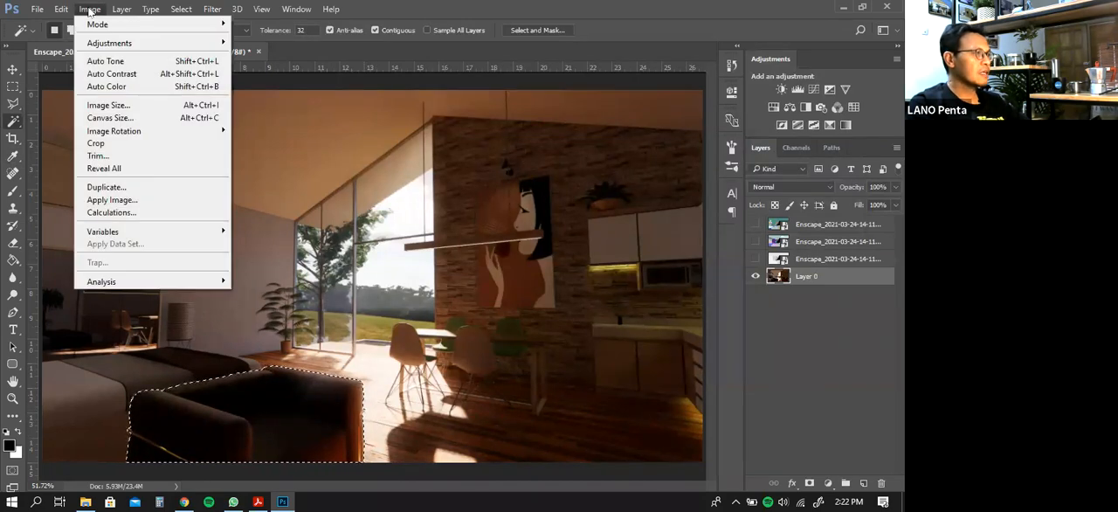
pyautogui.moveTo(106, 47)
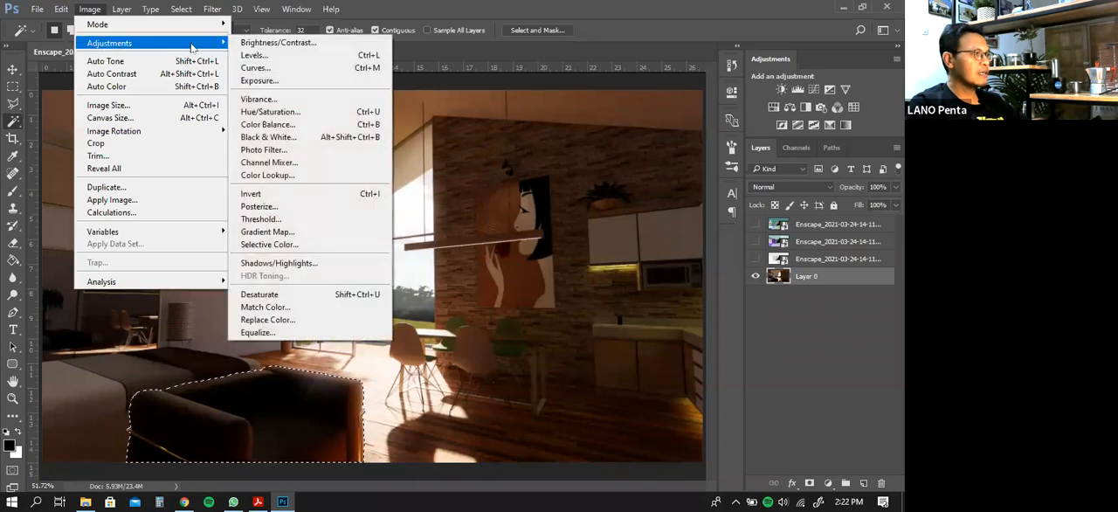
pyautogui.click(277, 112)
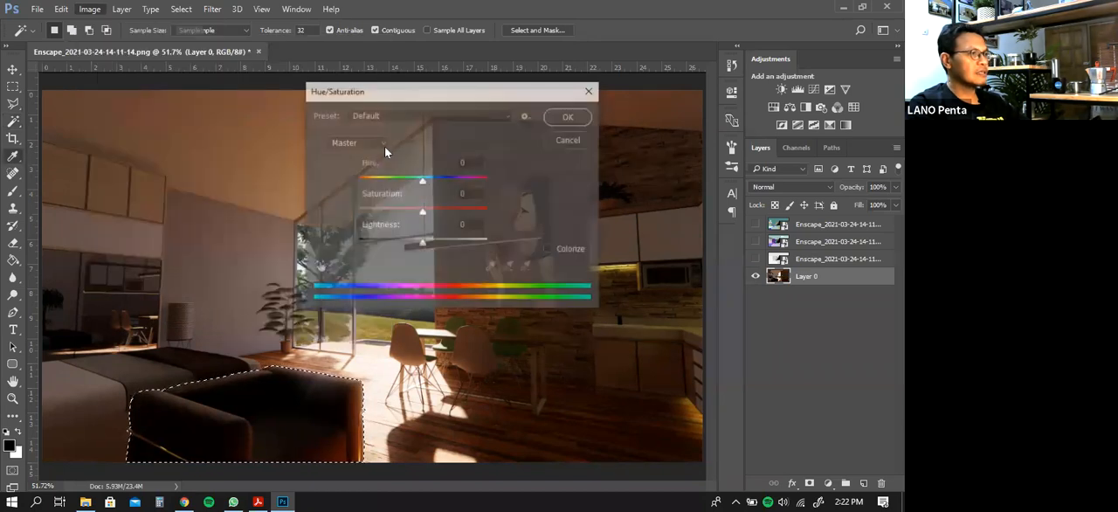
pyautogui.moveTo(490, 97); pyautogui.dragTo(558, 97)
pyautogui.moveTo(494, 181)
pyautogui.mouseDown()
pyautogui.moveTo(536, 189)
pyautogui.moveTo(509, 183)
pyautogui.mouseUp()
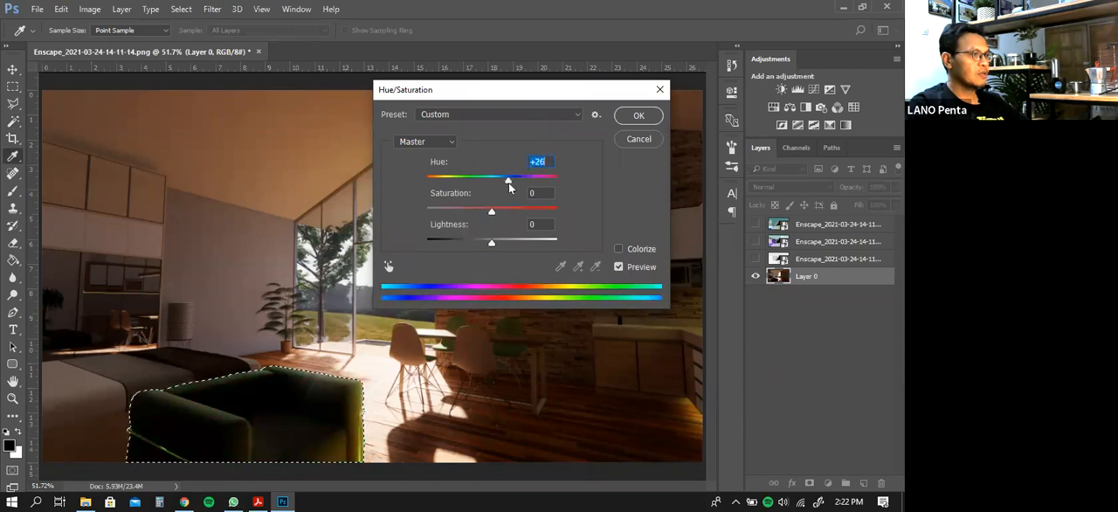
pyautogui.click(497, 213)
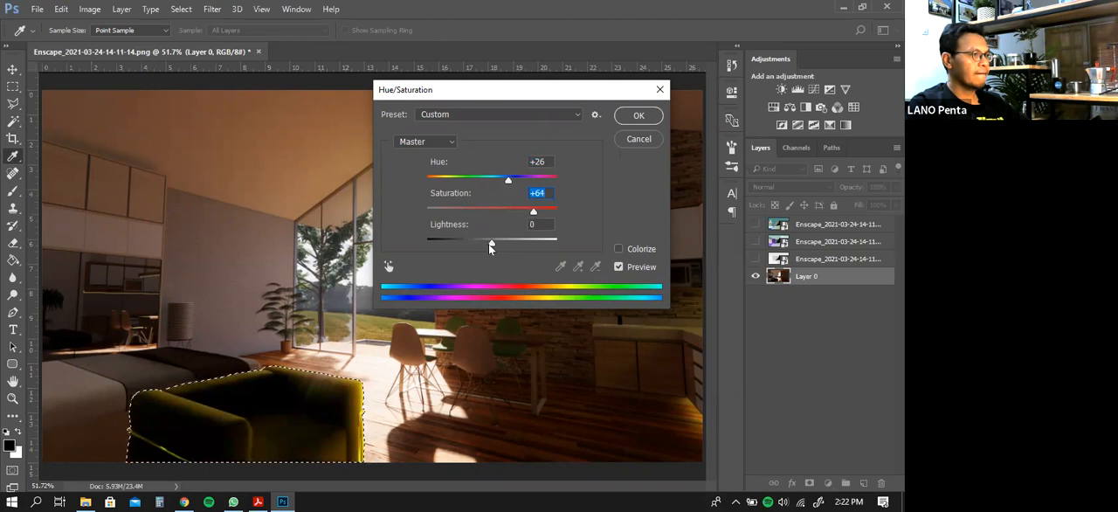
pyautogui.moveTo(488, 243); pyautogui.dragTo(503, 241)
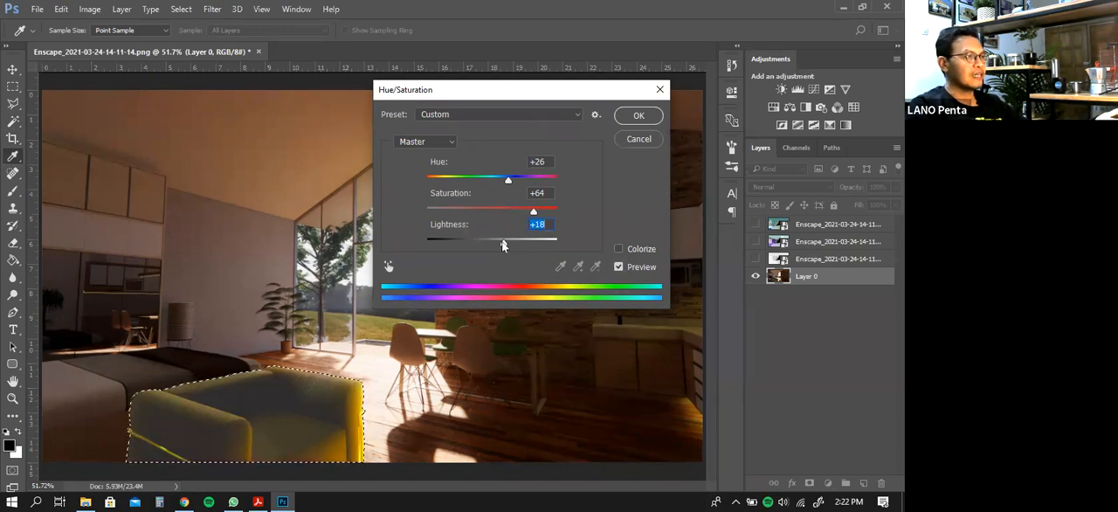
pyautogui.moveTo(503, 246)
pyautogui.mouseDown()
pyautogui.moveTo(482, 243)
pyautogui.moveTo(524, 243)
pyautogui.moveTo(503, 246)
pyautogui.mouseUp()
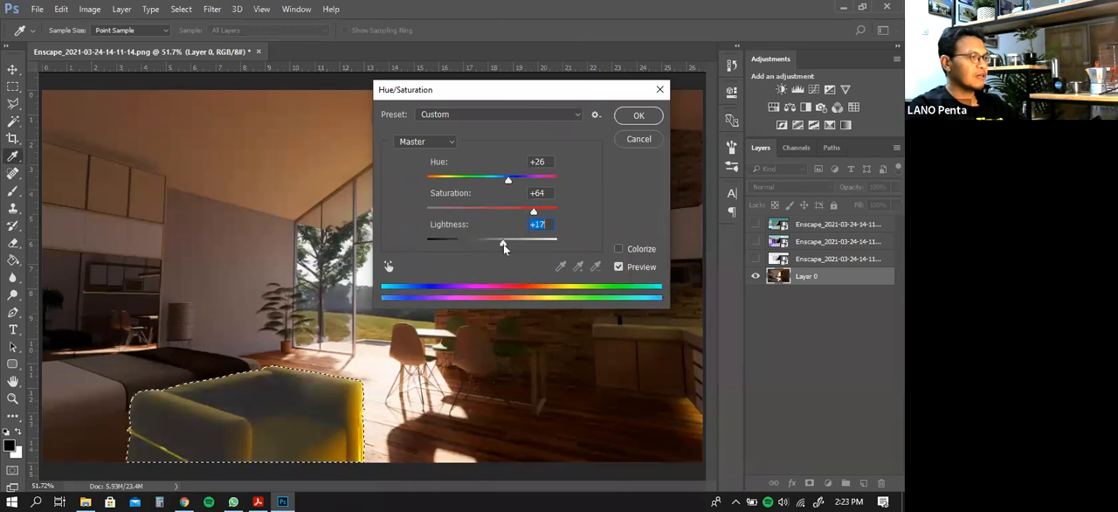
pyautogui.moveTo(511, 181); pyautogui.dragTo(514, 189)
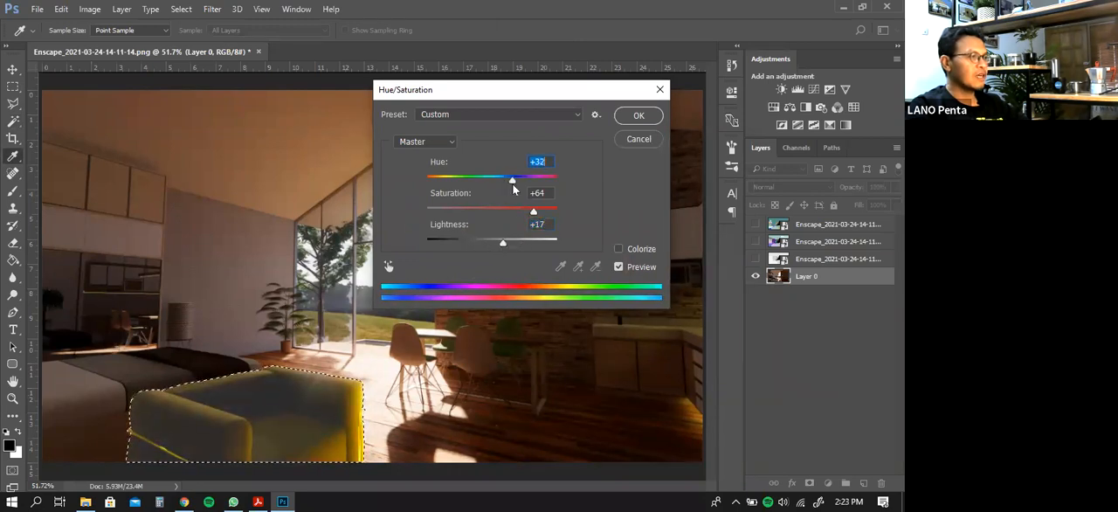
pyautogui.click(633, 115)
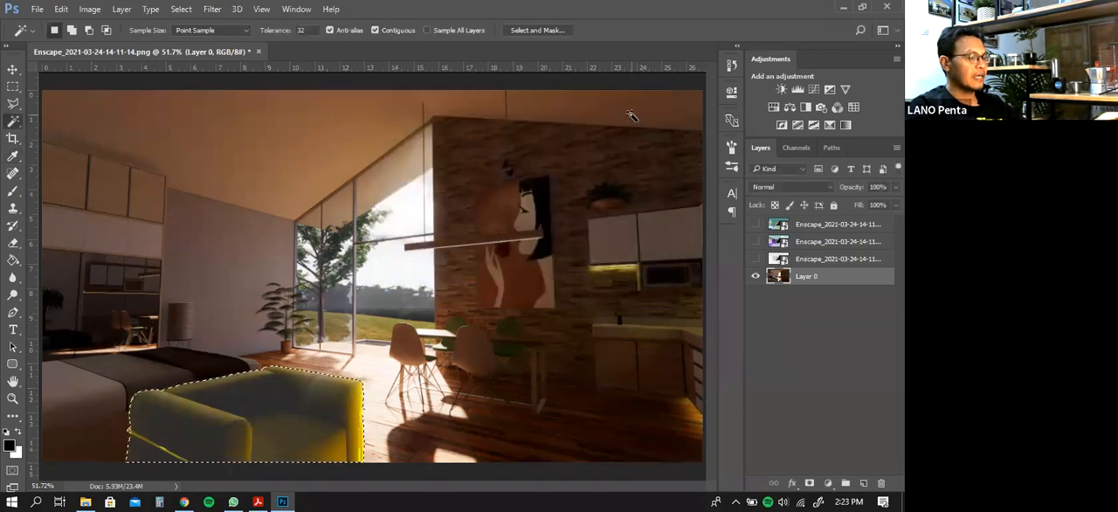
pyautogui.hotkey('ctrl', 'd')
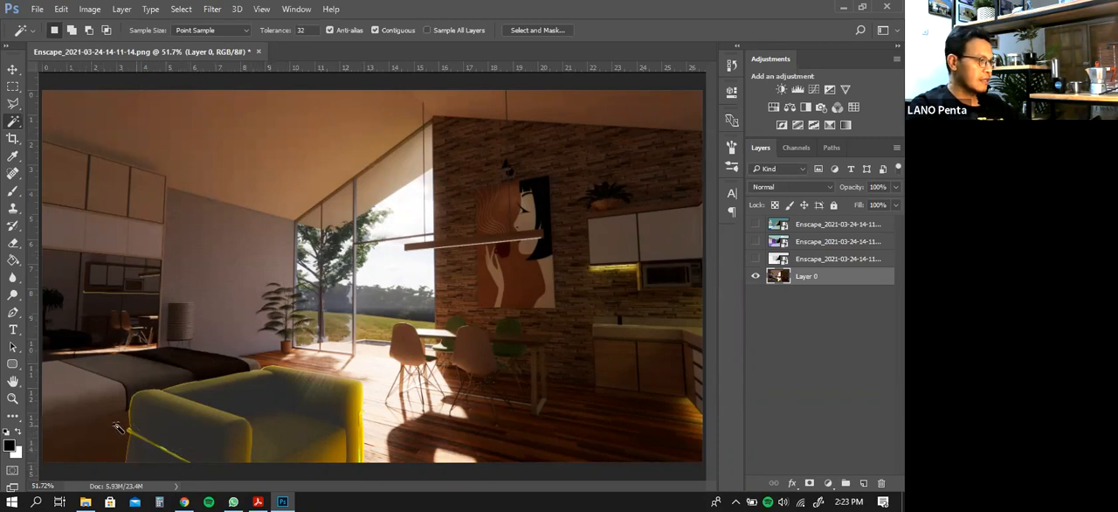
# Soften the jagged edges of the sofa's armrest and backrest on Layer 0 using the Blur tool with a 42 px brush
pyautogui.click(12, 398)
pyautogui.moveTo(133, 402); pyautogui.dragTo(240, 496)
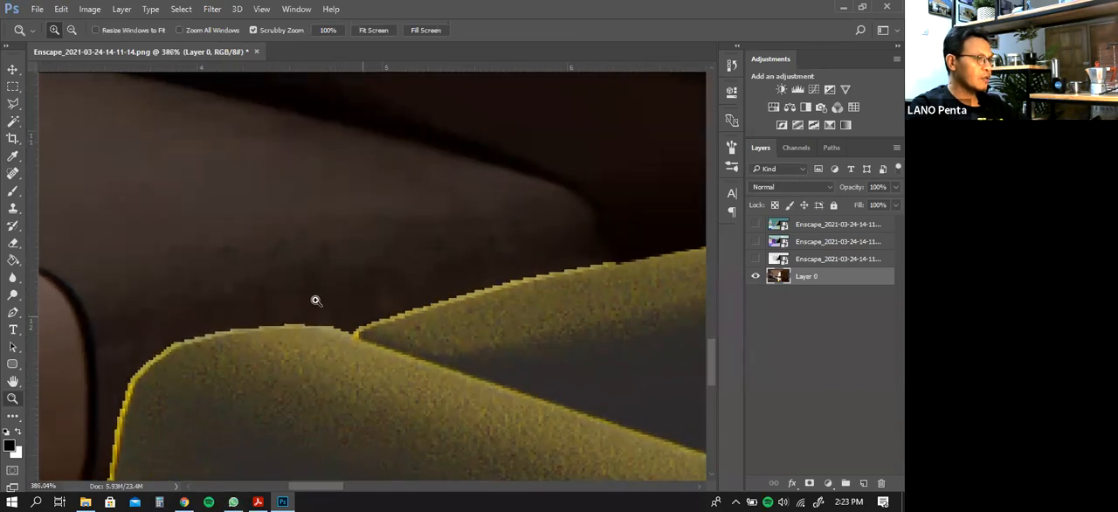
pyautogui.click(13, 278)
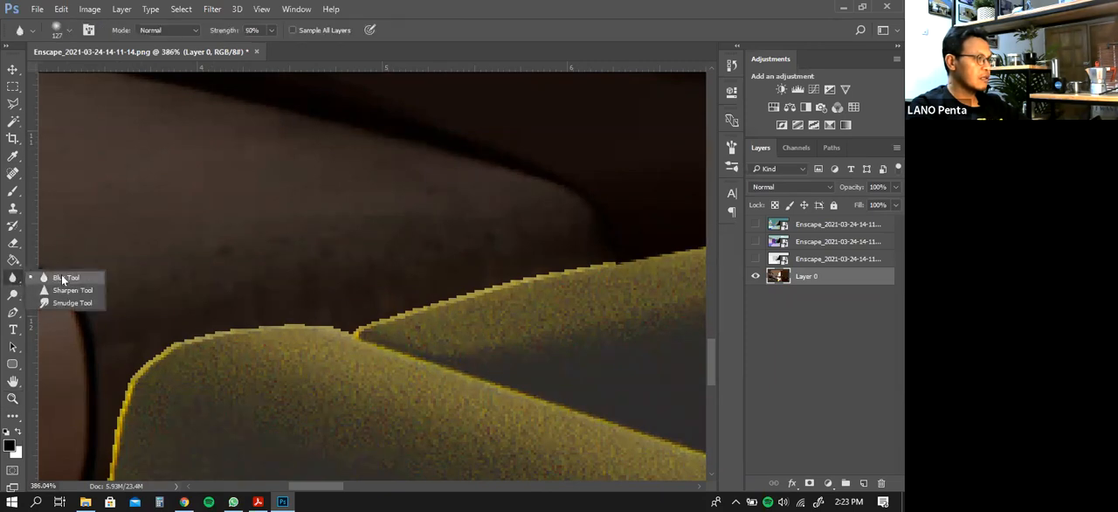
pyautogui.click(63, 279)
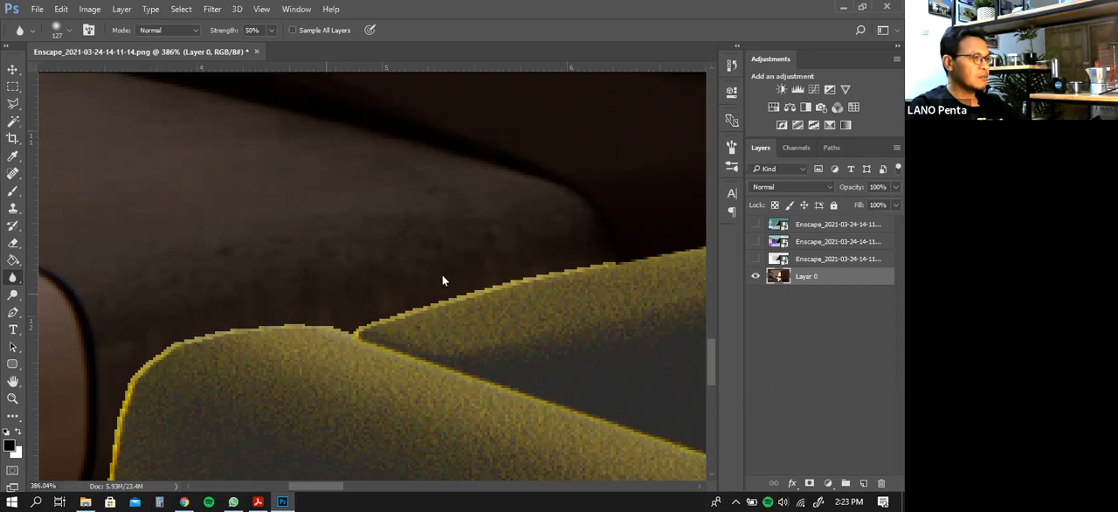
pyautogui.click(68, 33)
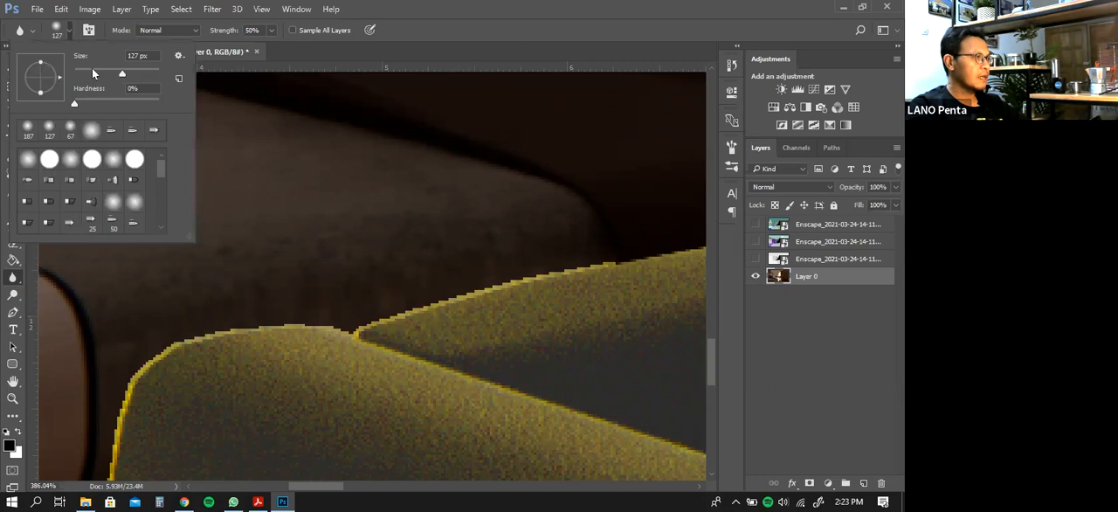
pyautogui.moveTo(316, 318)
pyautogui.mouseDown()
pyautogui.moveTo(180, 348)
pyautogui.moveTo(153, 375)
pyautogui.moveTo(149, 410)
pyautogui.moveTo(151, 382)
pyautogui.moveTo(201, 342)
pyautogui.moveTo(331, 321)
pyautogui.moveTo(620, 246)
pyautogui.moveTo(380, 324)
pyautogui.moveTo(437, 297)
pyautogui.moveTo(564, 267)
pyautogui.moveTo(219, 335)
pyautogui.moveTo(135, 431)
pyautogui.moveTo(136, 404)
pyautogui.moveTo(111, 412)
pyautogui.mouseUp()
pyautogui.click(12, 398)
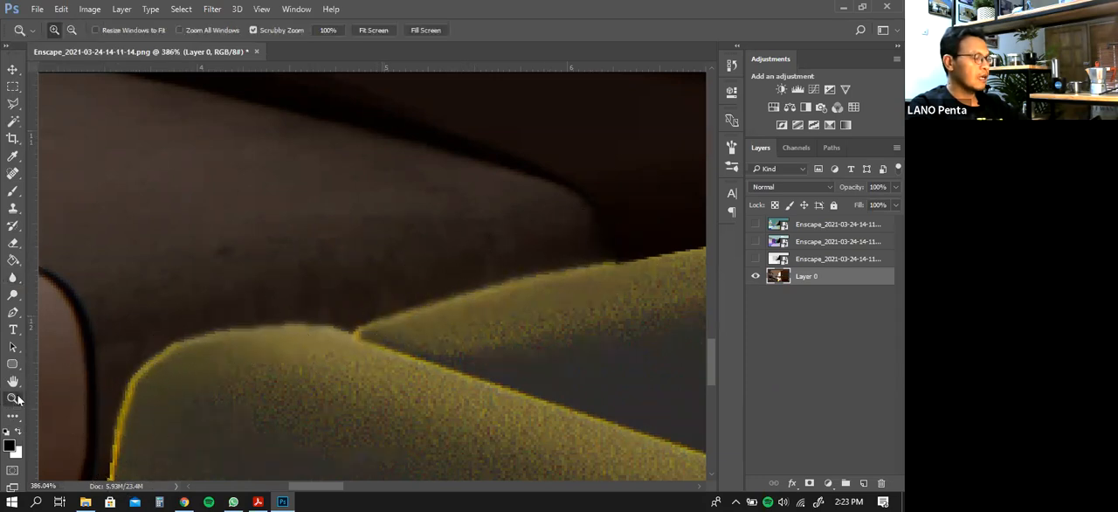
pyautogui.rightClick(200, 240)
pyautogui.click(254, 247)
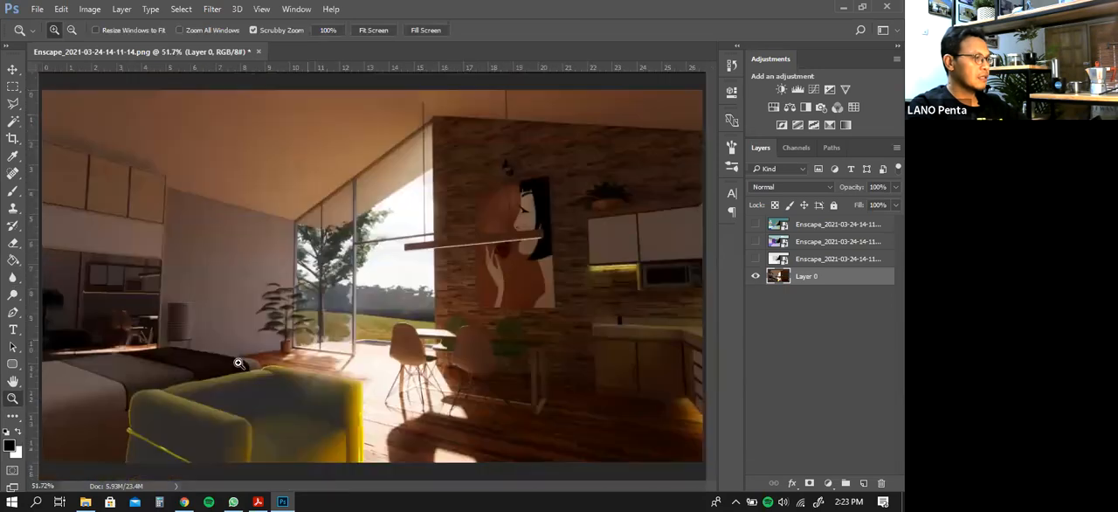
pyautogui.click(12, 278)
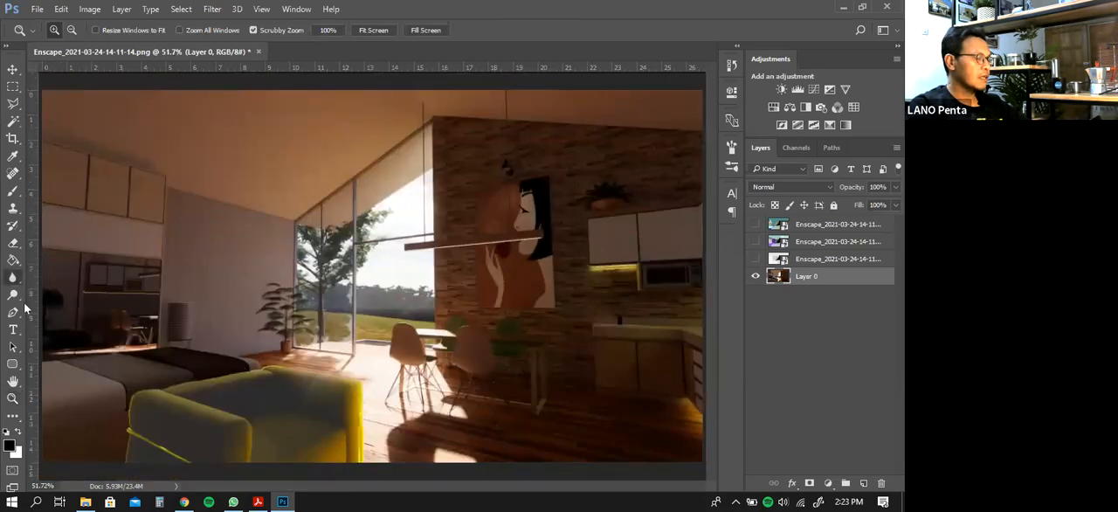
pyautogui.moveTo(129, 404)
pyautogui.mouseDown()
pyautogui.moveTo(123, 458)
pyautogui.moveTo(128, 427)
pyautogui.moveTo(179, 379)
pyautogui.moveTo(174, 389)
pyautogui.moveTo(217, 367)
pyautogui.moveTo(278, 364)
pyautogui.moveTo(302, 380)
pyautogui.moveTo(270, 370)
pyautogui.moveTo(319, 381)
pyautogui.mouseUp()
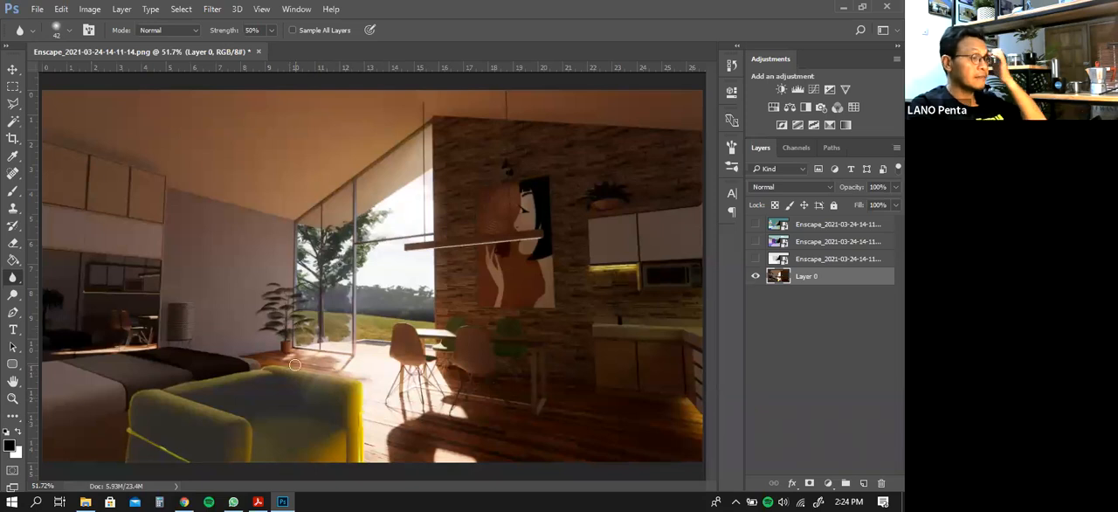
# Show the materialId layer and select the floor's colour area on it with the Magic Wand
pyautogui.click(756, 242)
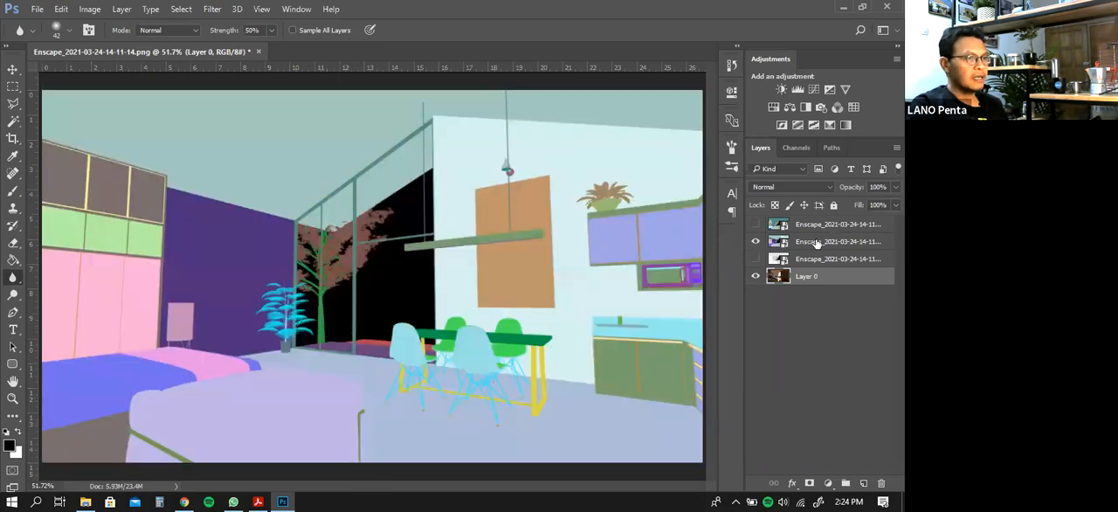
pyautogui.click(816, 244)
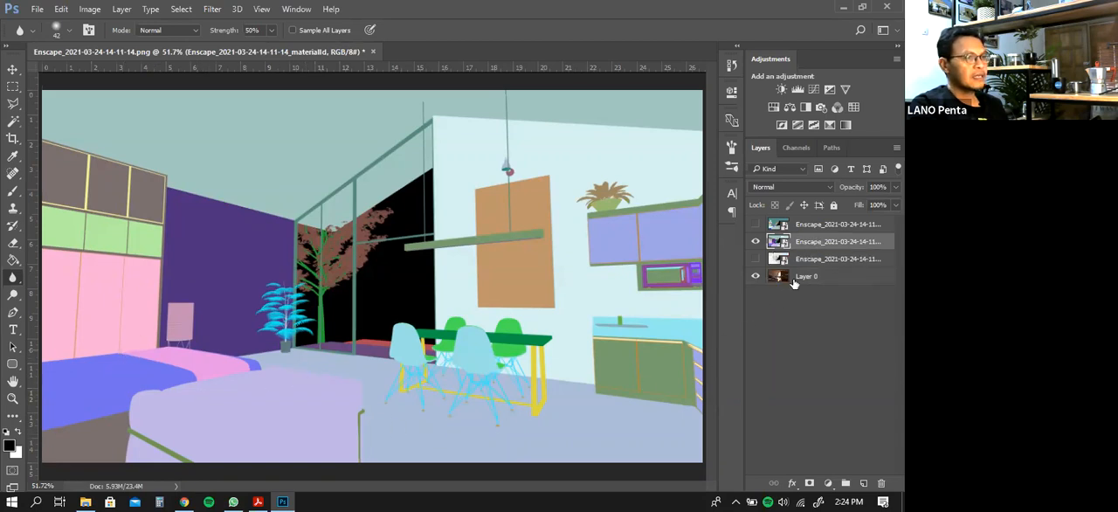
pyautogui.click(14, 69)
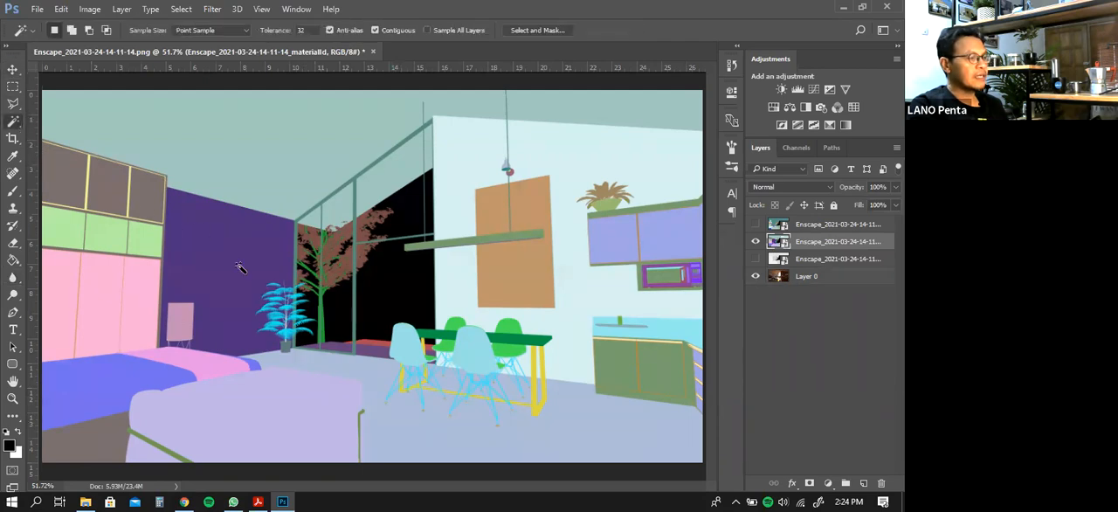
pyautogui.click(360, 370)
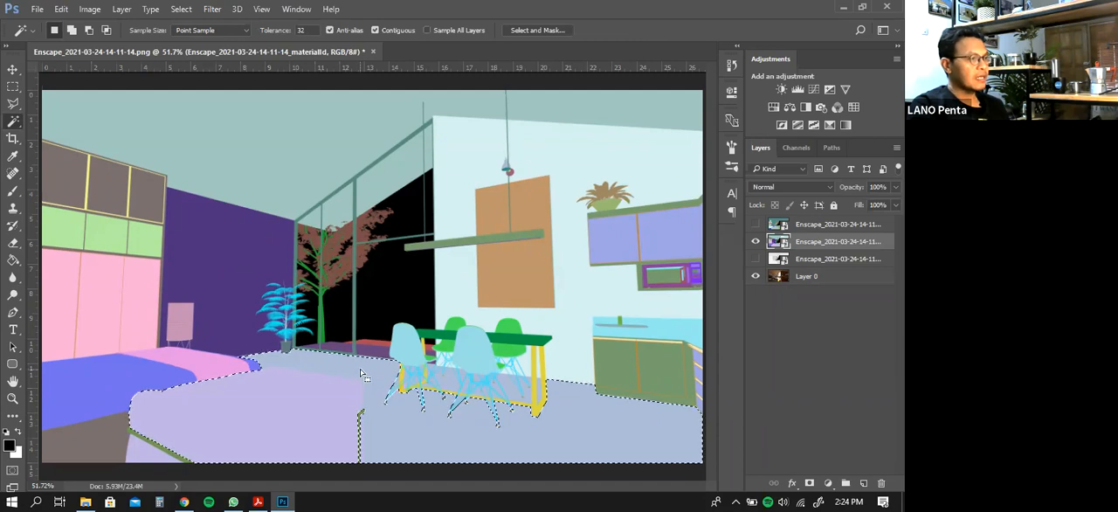
pyautogui.click(12, 398)
pyautogui.moveTo(360, 400); pyautogui.dragTo(437, 450)
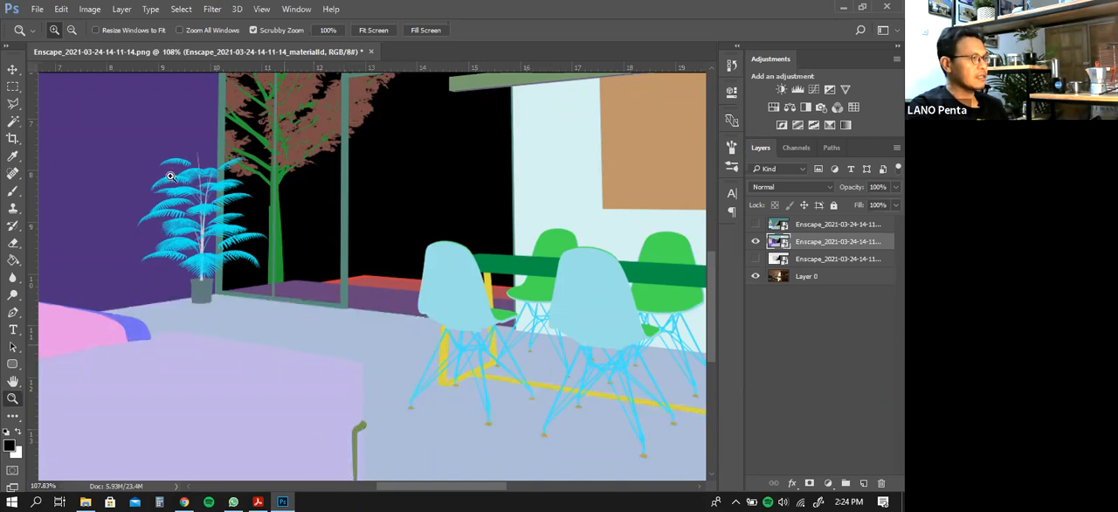
pyautogui.click(90, 10)
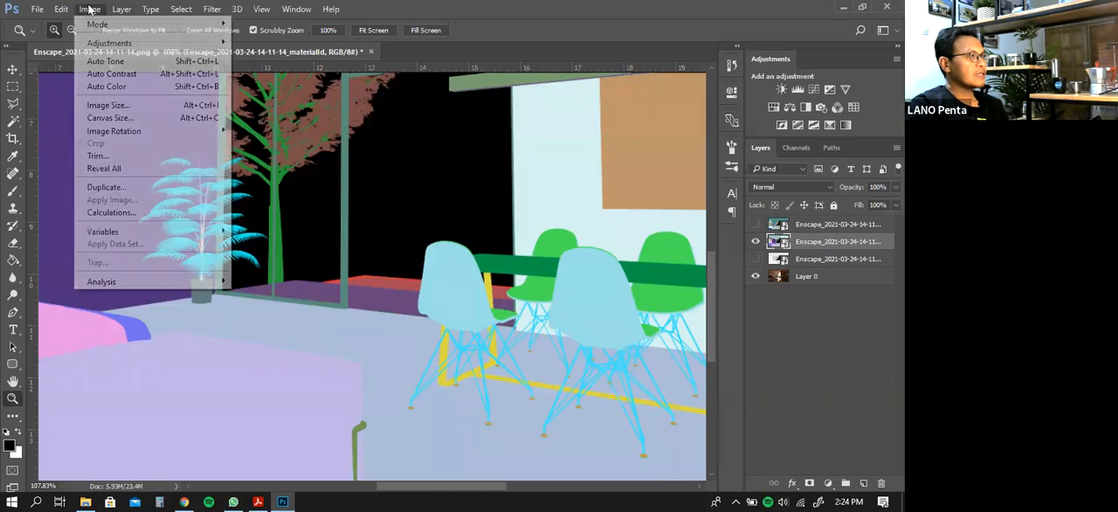
pyautogui.moveTo(102, 45)
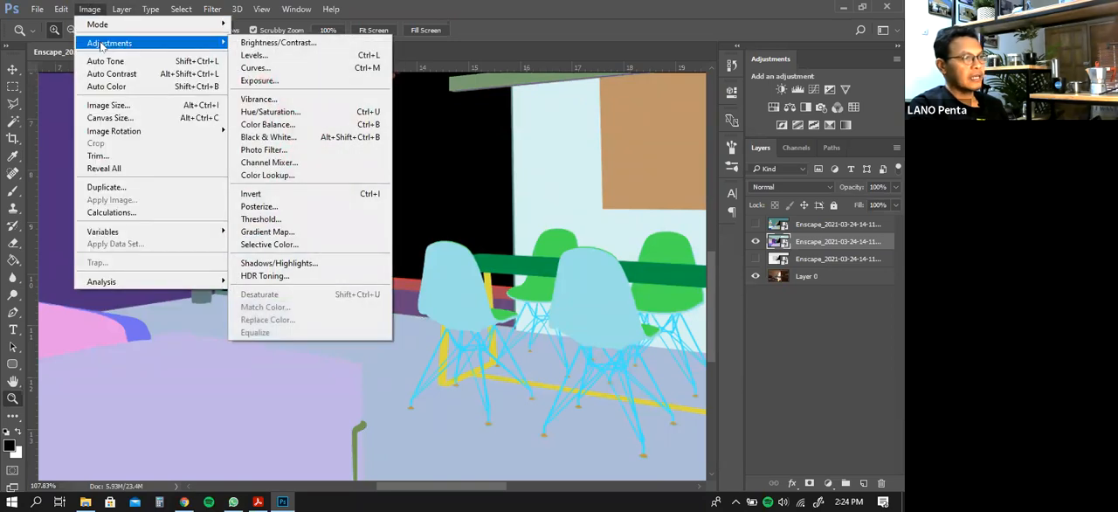
pyautogui.click(271, 43)
pyautogui.moveTo(425, 163)
pyautogui.mouseDown()
pyautogui.moveTo(442, 165)
pyautogui.moveTo(397, 157)
pyautogui.moveTo(426, 163)
pyautogui.mouseUp()
pyautogui.moveTo(388, 193); pyautogui.dragTo(416, 191)
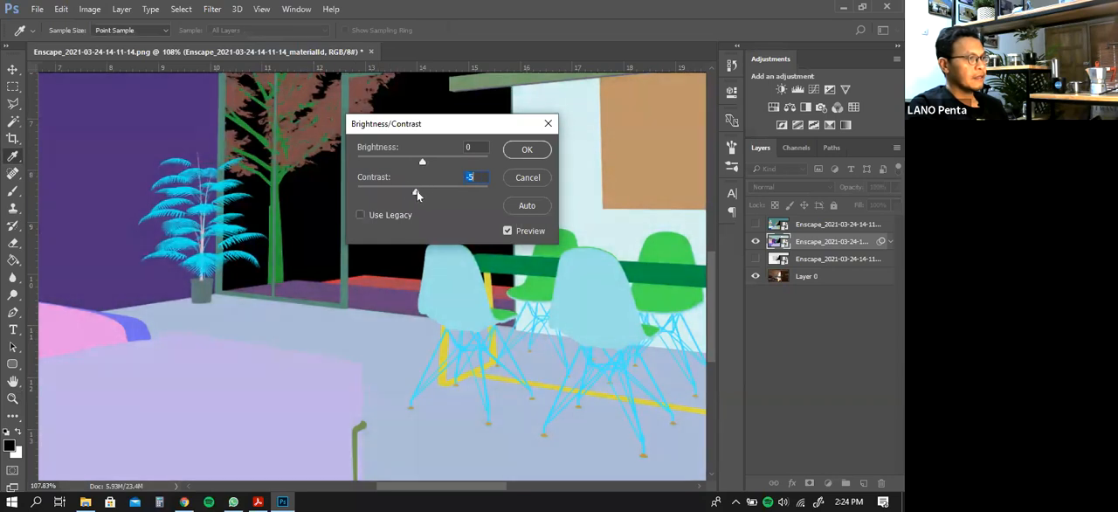
pyautogui.click(527, 177)
pyautogui.press('z')
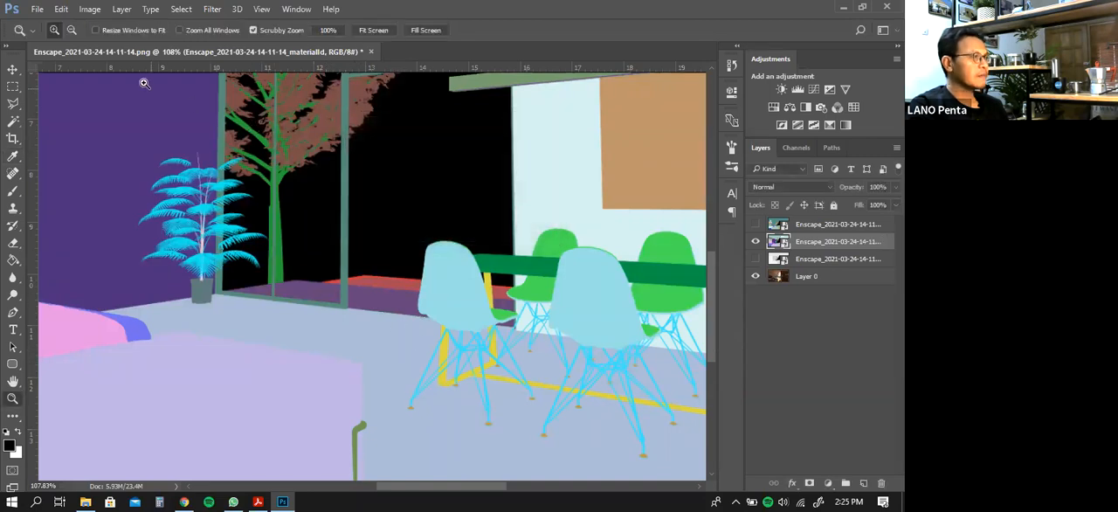
# Apply Exposure to the materialId layer with exposure -0.16 and offset -0.1299, and select the floor area with the Magic Wand
pyautogui.click(91, 11)
pyautogui.moveTo(134, 46)
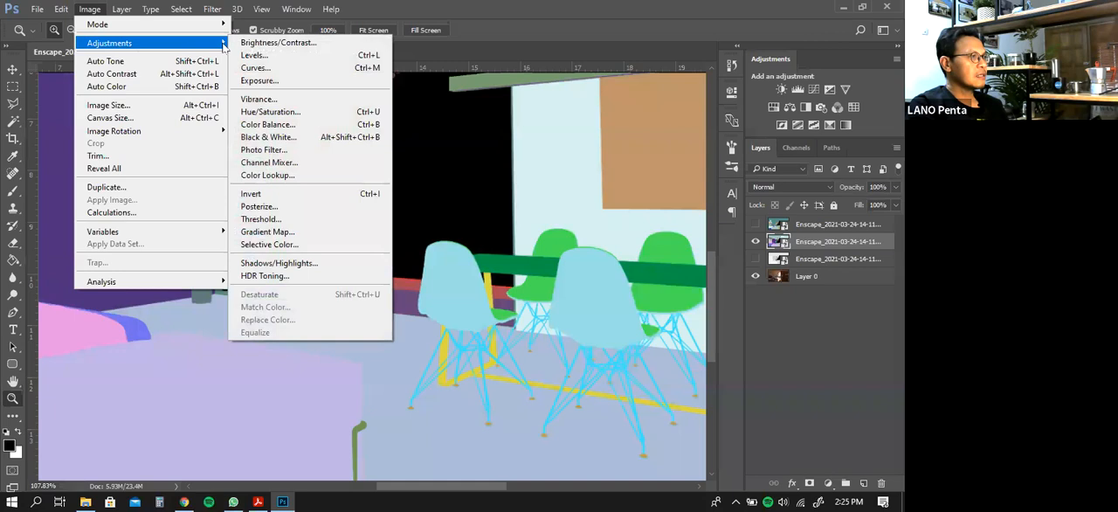
pyautogui.click(276, 83)
pyautogui.moveTo(425, 181); pyautogui.dragTo(399, 215)
pyautogui.click(418, 184)
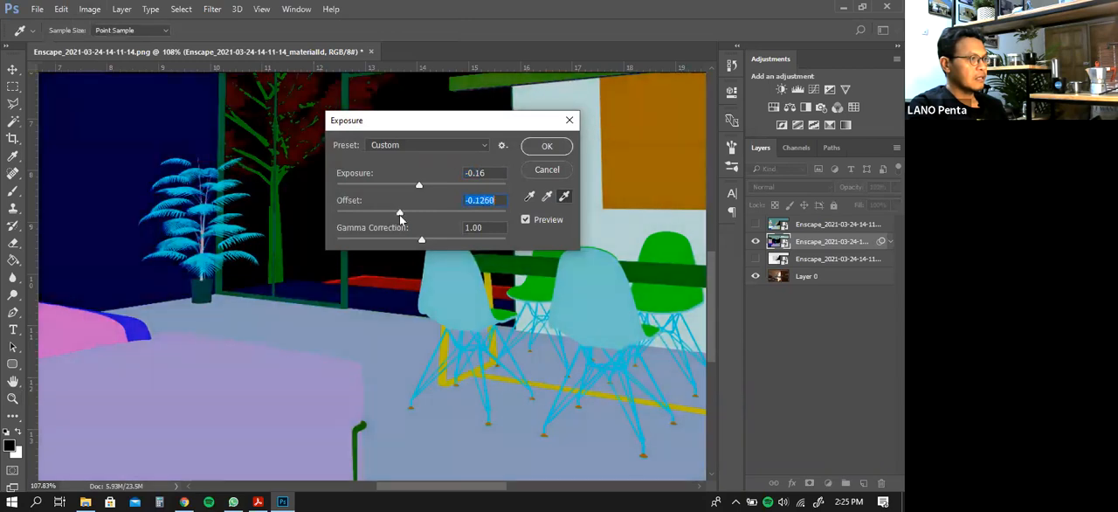
pyautogui.click(546, 145)
pyautogui.press('w')
pyautogui.click(355, 337)
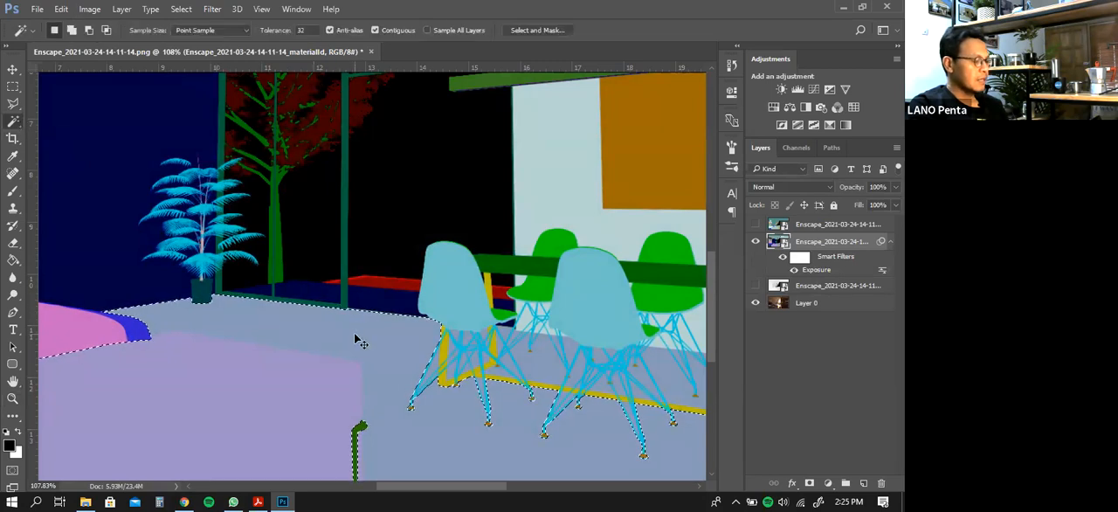
# Deselect the floor area and delete the last Magic Wand selection from the history
pyautogui.hotkey('ctrl', 'd')
pyautogui.click(356, 337)
pyautogui.click(353, 333)
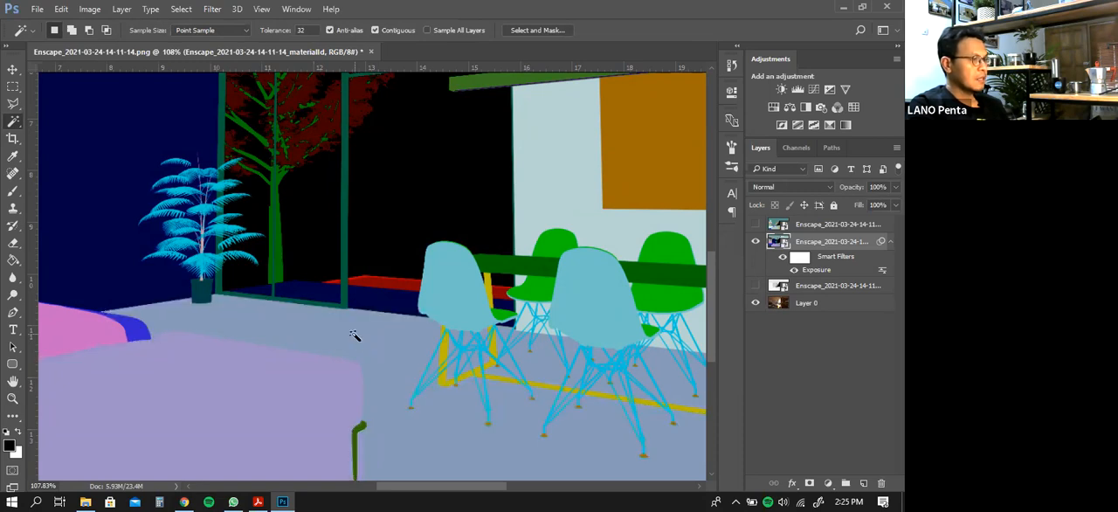
pyautogui.click(735, 49)
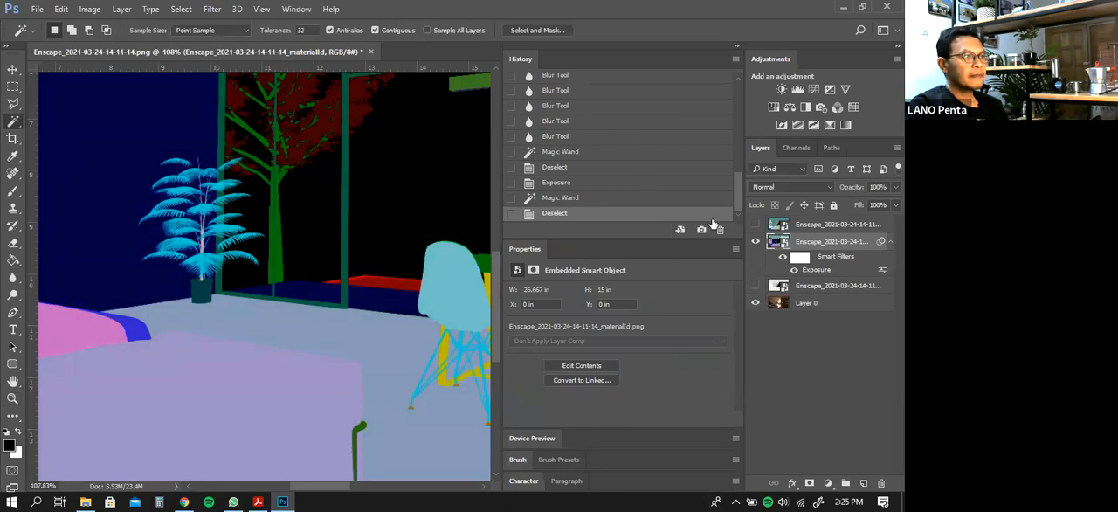
pyautogui.hotkey('ctrl', 'z')
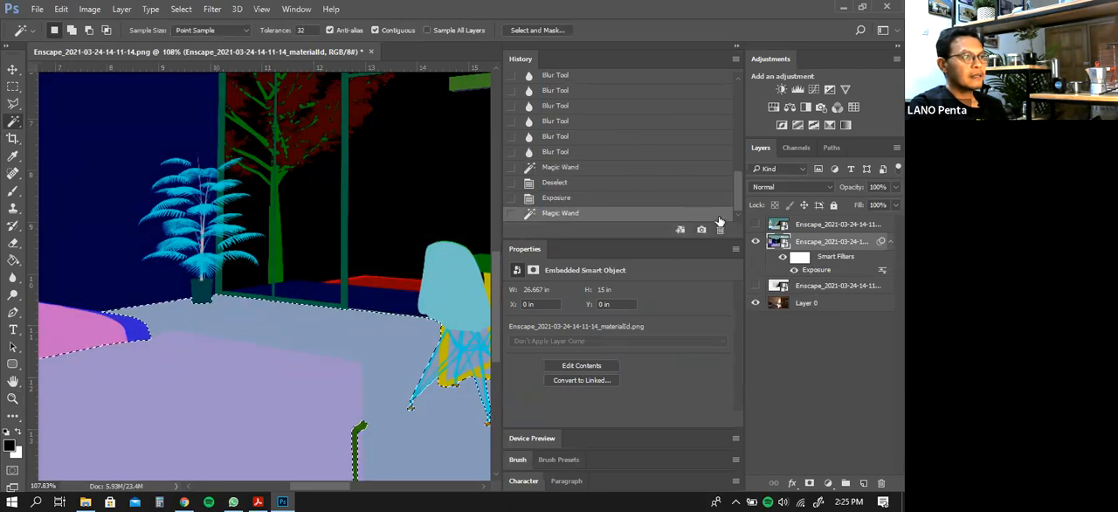
pyautogui.click(720, 230)
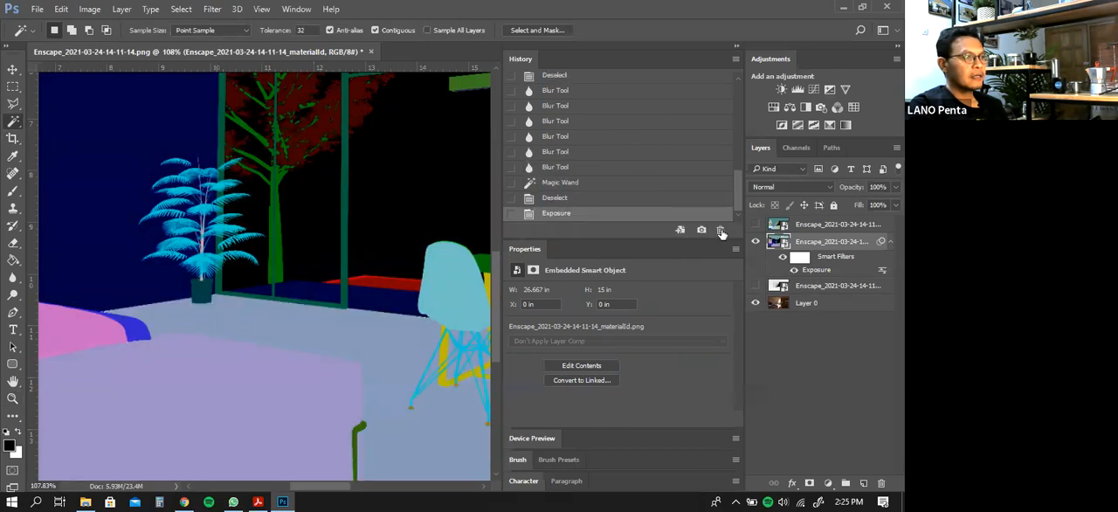
pyautogui.click(737, 49)
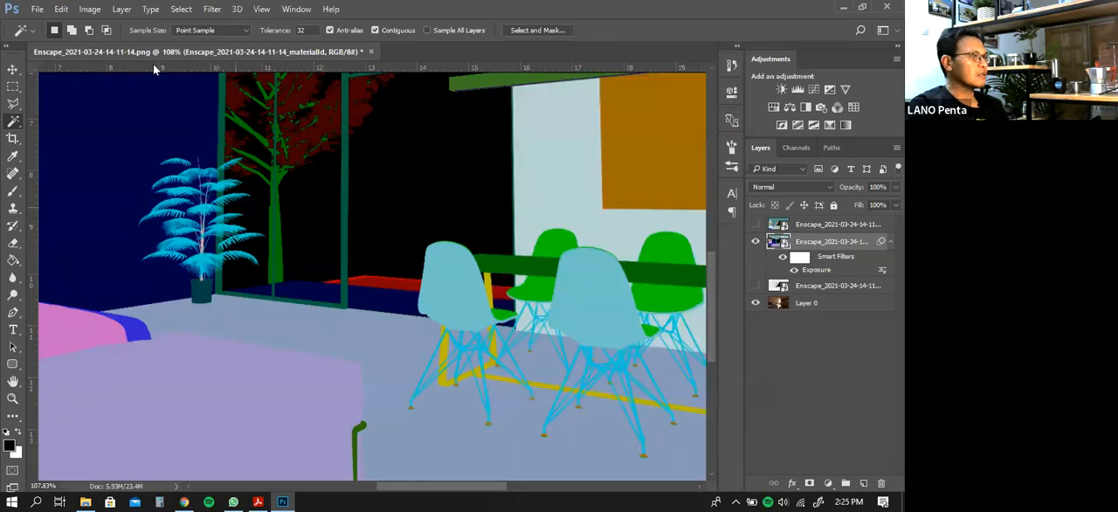
# Apply Hue/Saturation to the materialId layer with hue -17 and saturation +30
pyautogui.click(91, 9)
pyautogui.moveTo(105, 42)
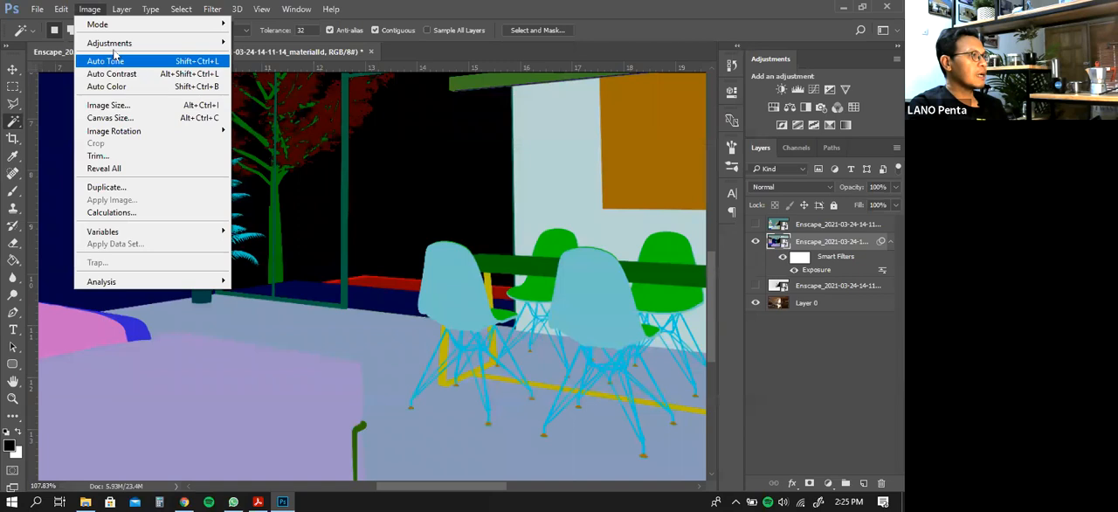
pyautogui.moveTo(168, 49)
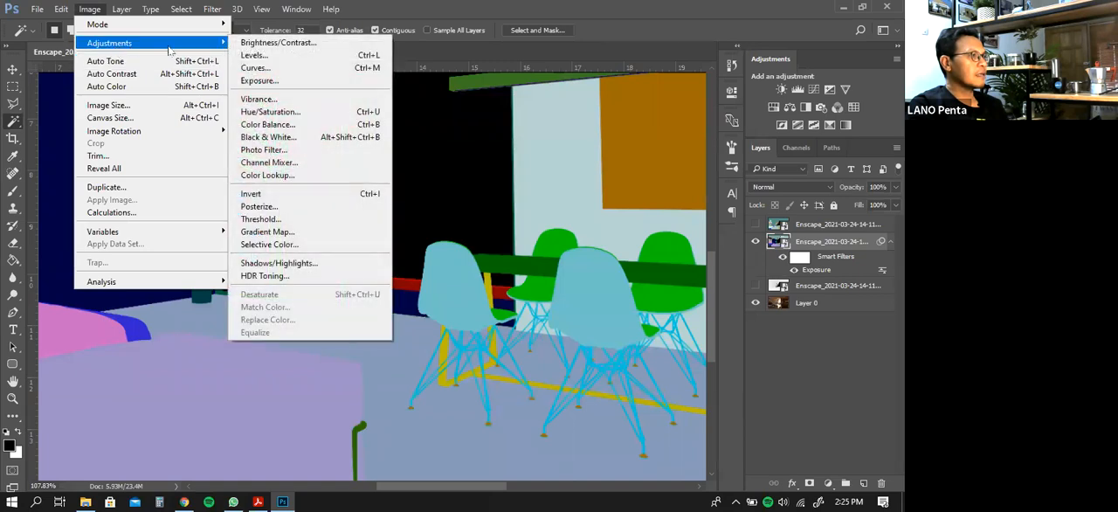
pyautogui.click(288, 114)
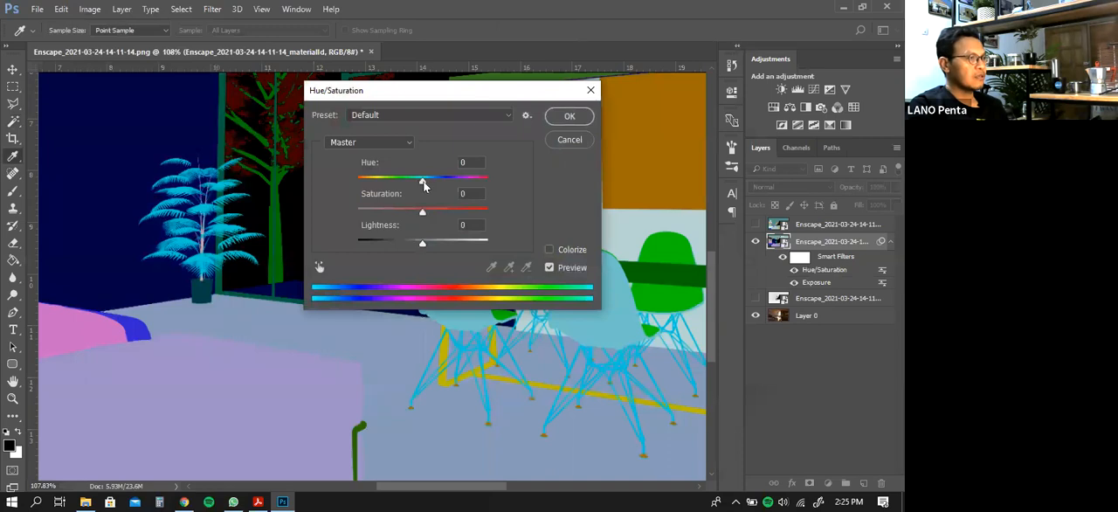
pyautogui.moveTo(397, 190)
pyautogui.mouseDown()
pyautogui.moveTo(394, 181)
pyautogui.moveTo(413, 197)
pyautogui.mouseUp()
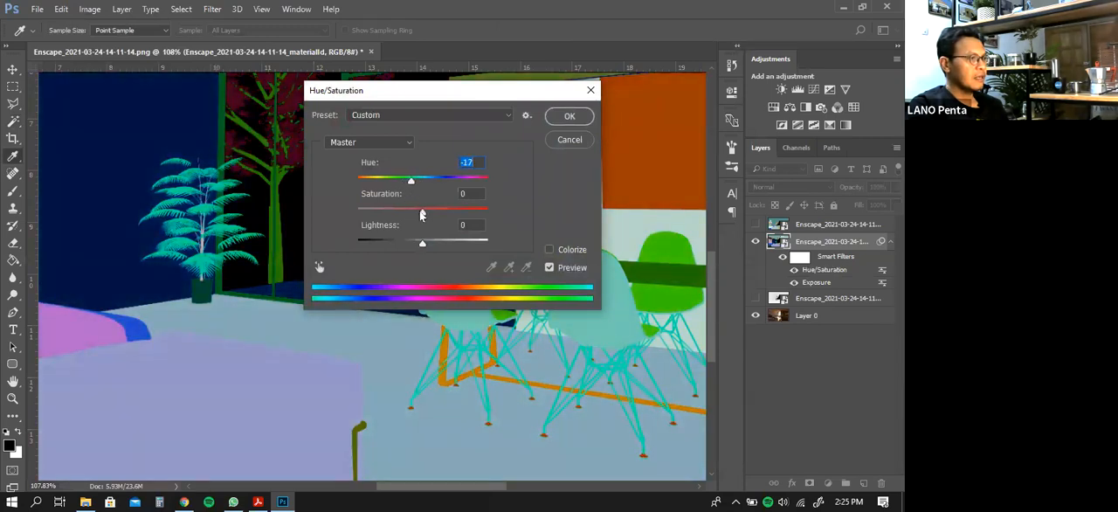
pyautogui.moveTo(422, 215); pyautogui.dragTo(441, 214)
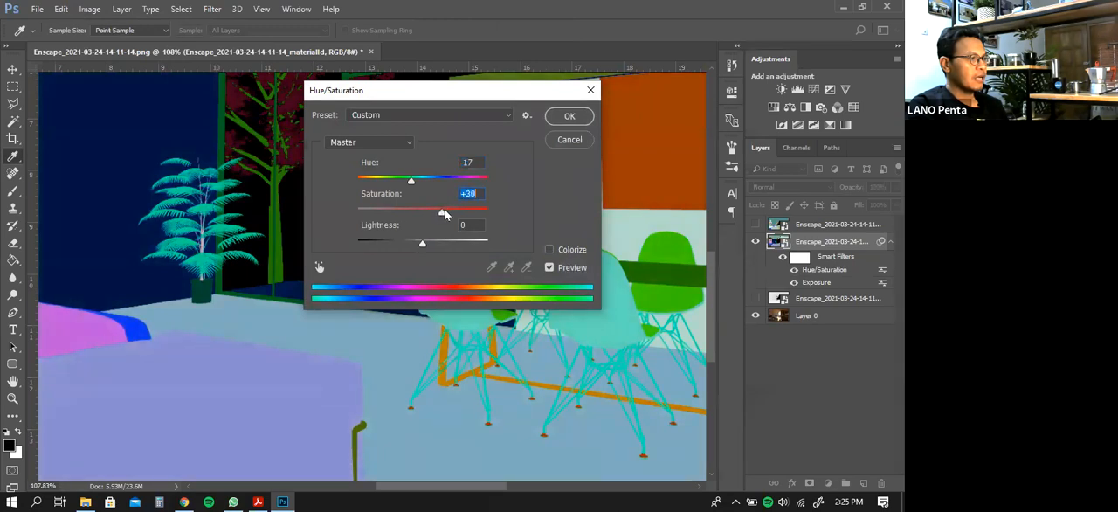
pyautogui.click(566, 120)
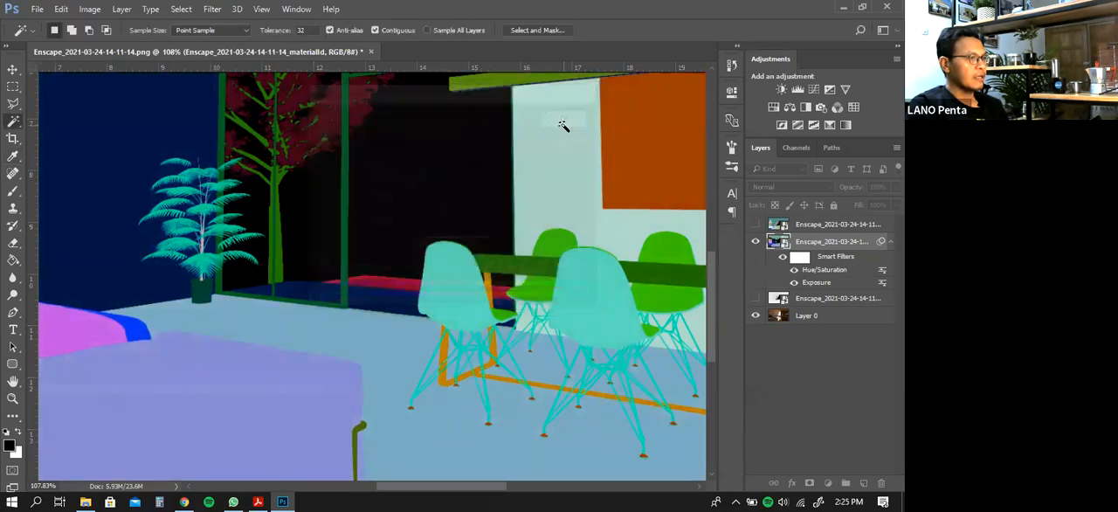
# Select the floor's colour area on the materialId layer with the Magic Wand and extend it to similar colours between the chair legs
pyautogui.click(292, 323)
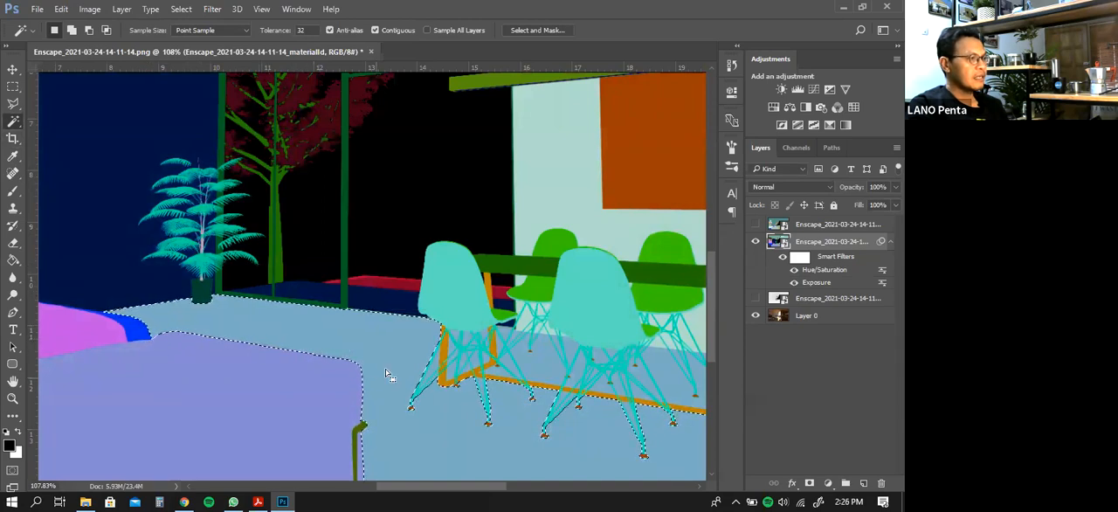
pyautogui.hotkey('ctrl', 'd')
pyautogui.moveTo(362, 254); pyautogui.dragTo(324, 203)
pyautogui.moveTo(390, 313); pyautogui.dragTo(350, 267)
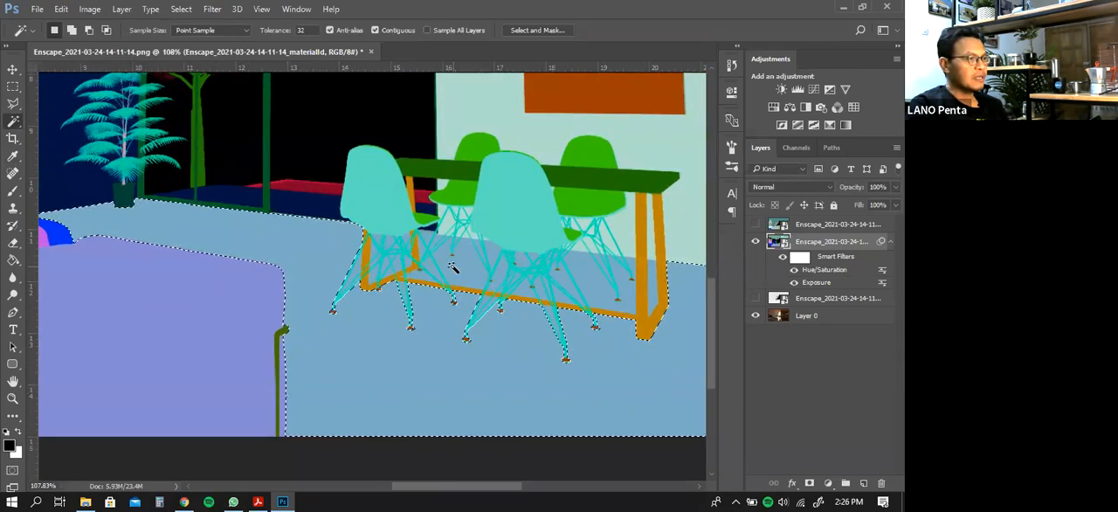
pyautogui.rightClick(370, 330)
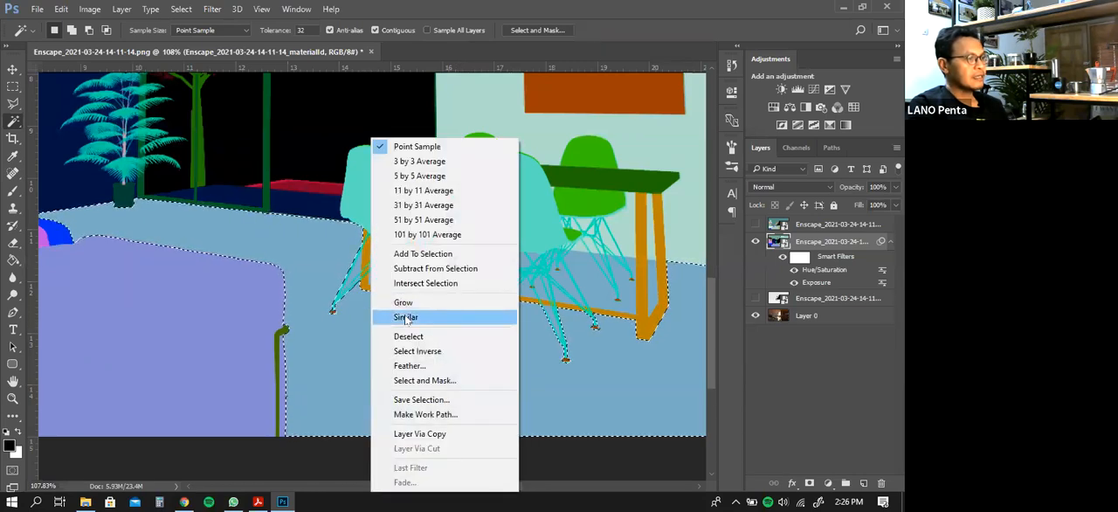
pyautogui.click(405, 317)
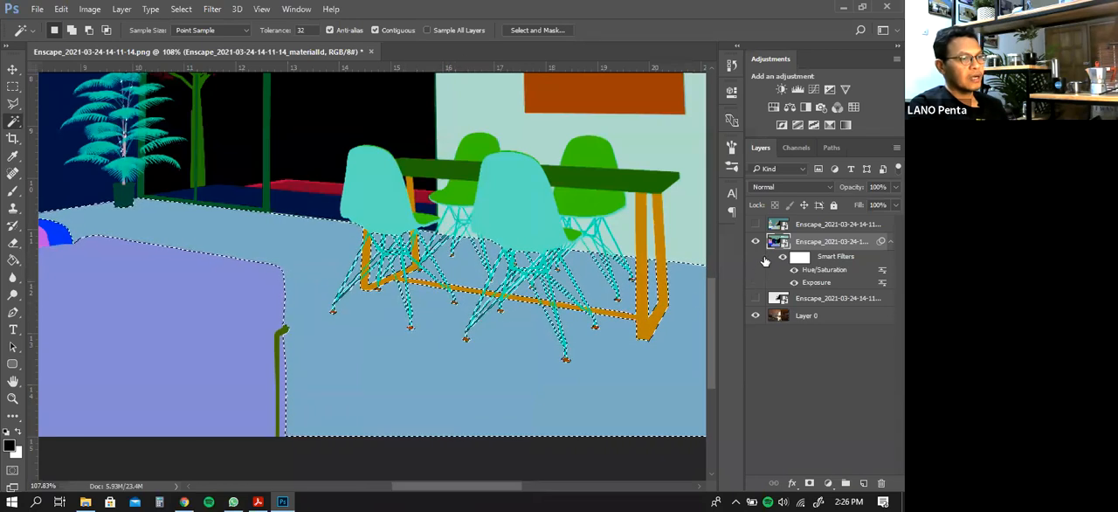
# Activate Layer 0 with the materialId layer hidden, and set the foreground colour to dark red 4d0808
pyautogui.click(810, 318)
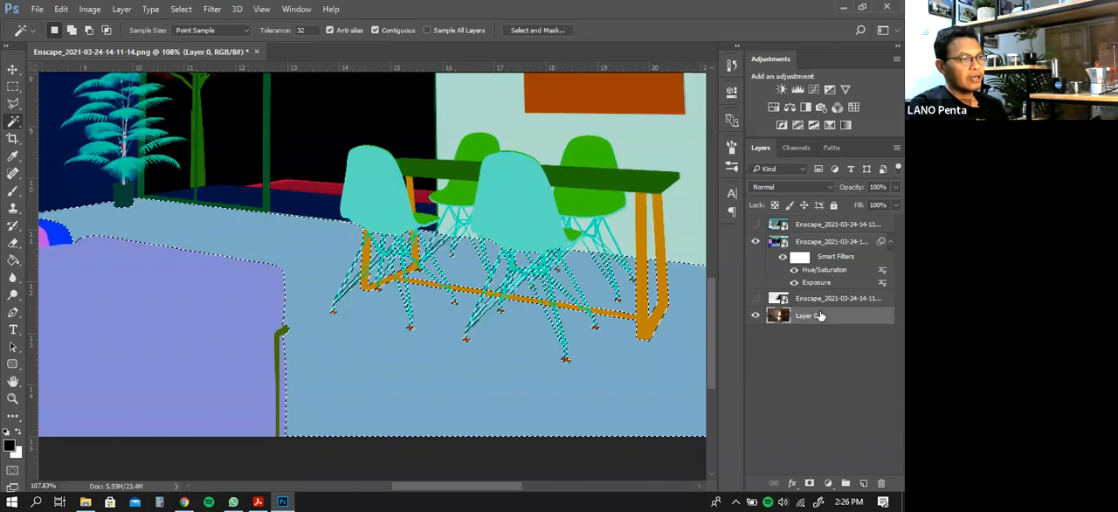
pyautogui.click(756, 243)
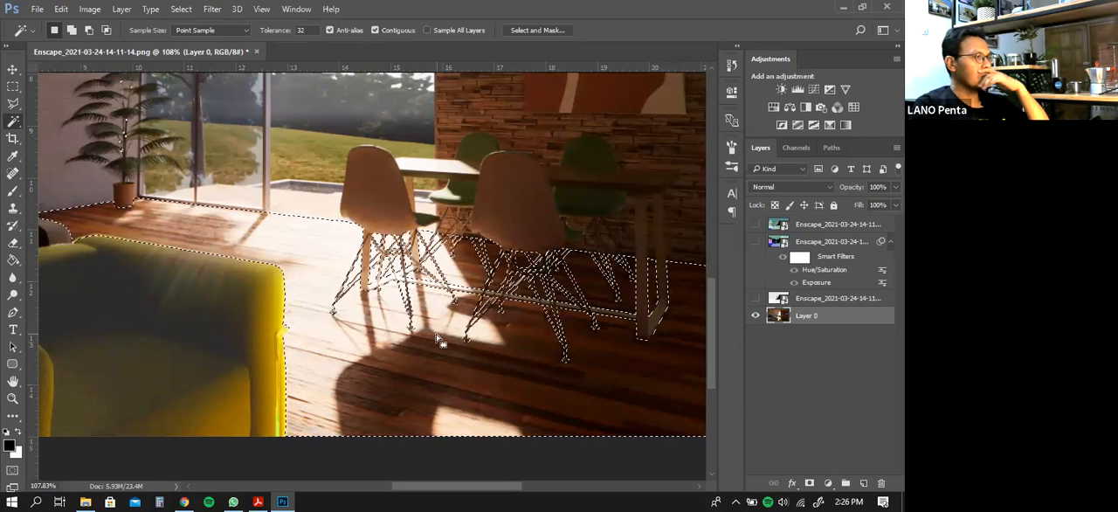
pyautogui.click(9, 446)
pyautogui.click(681, 226)
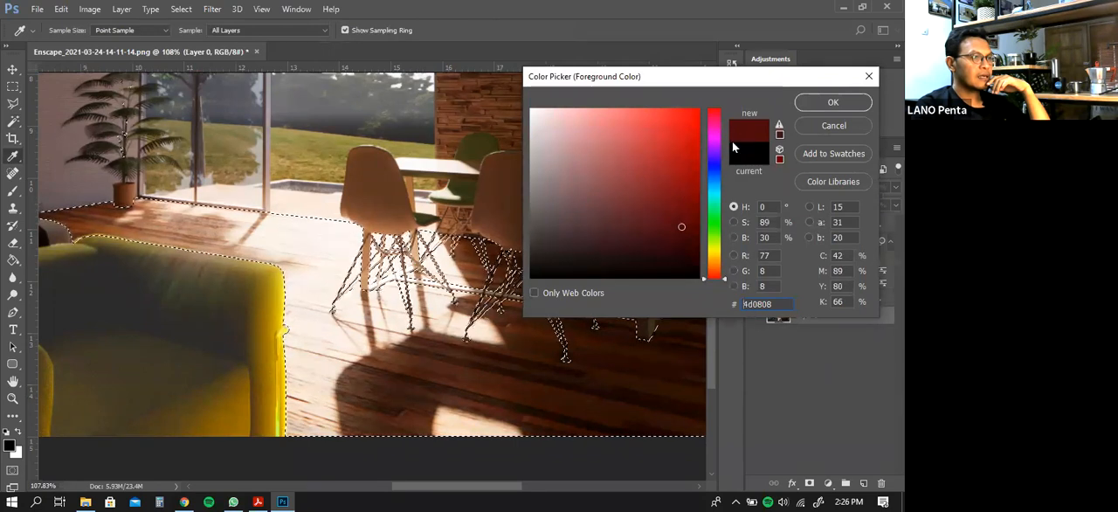
pyautogui.click(821, 103)
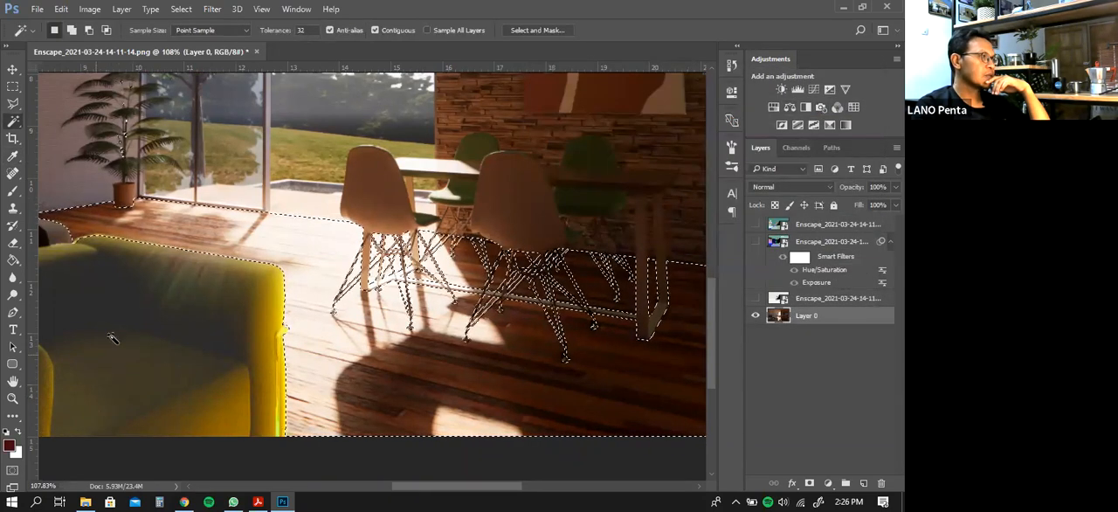
# Try to fill the selected floor on Layer 0 with dark red using the Paint Bucket
pyautogui.click(14, 262)
pyautogui.click(231, 233)
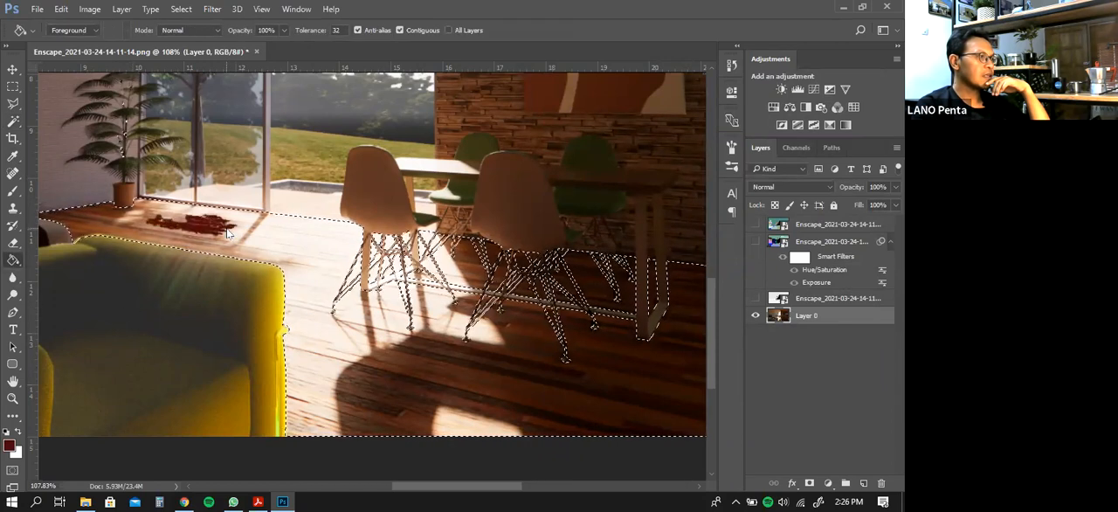
pyautogui.click(284, 244)
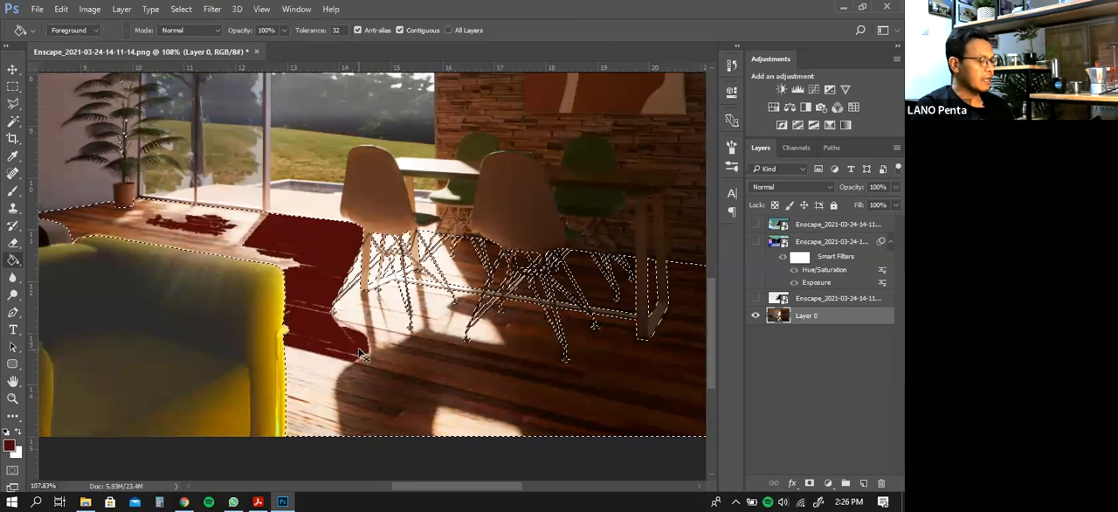
# Undo the Paint Bucket fills on the floor, going back to the extended floor selection in the history
pyautogui.hotkey('ctrl', 'z')
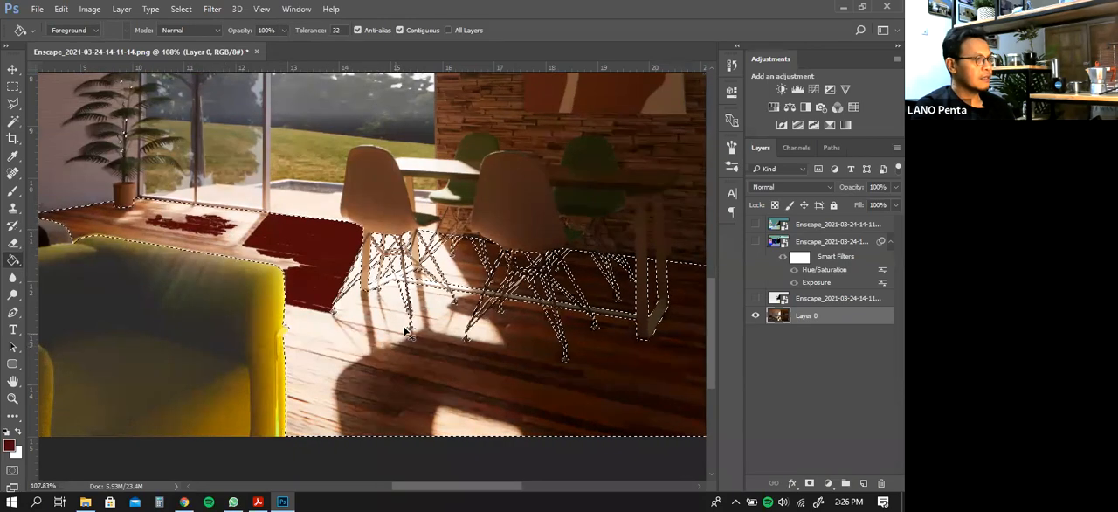
pyautogui.click(736, 46)
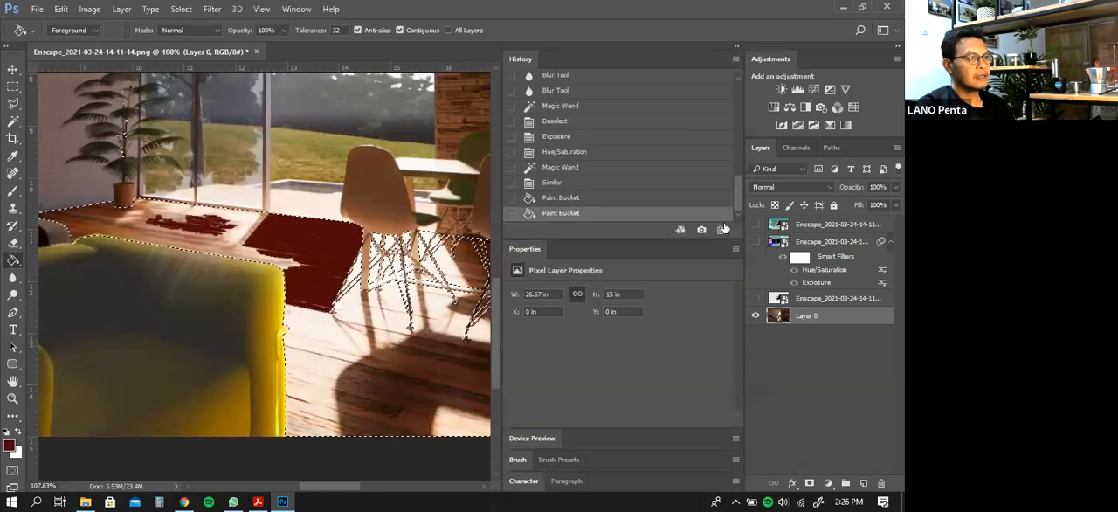
pyautogui.hotkey('ctrl', 'z')
pyautogui.hotkey('ctrl', 'z')
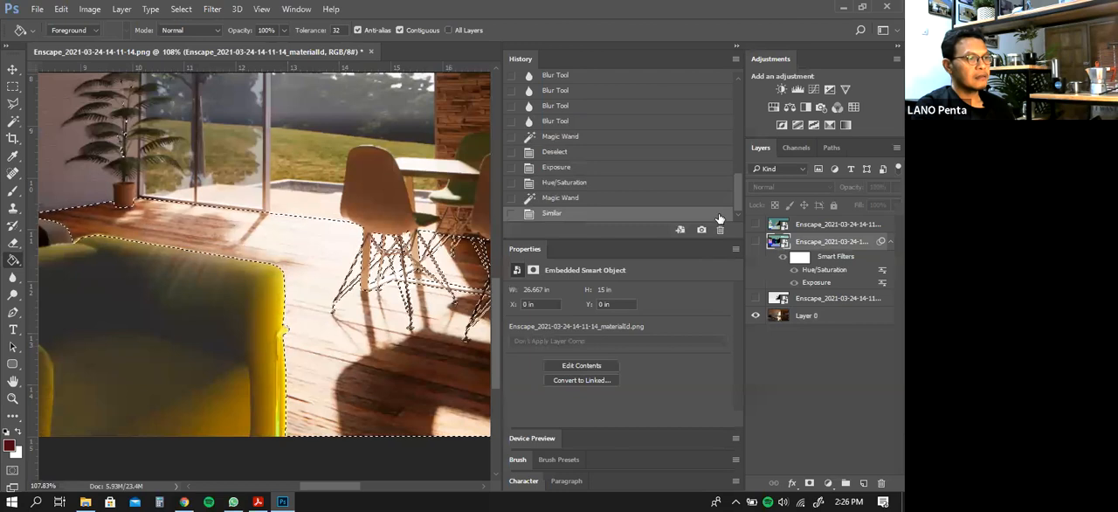
pyautogui.click(736, 47)
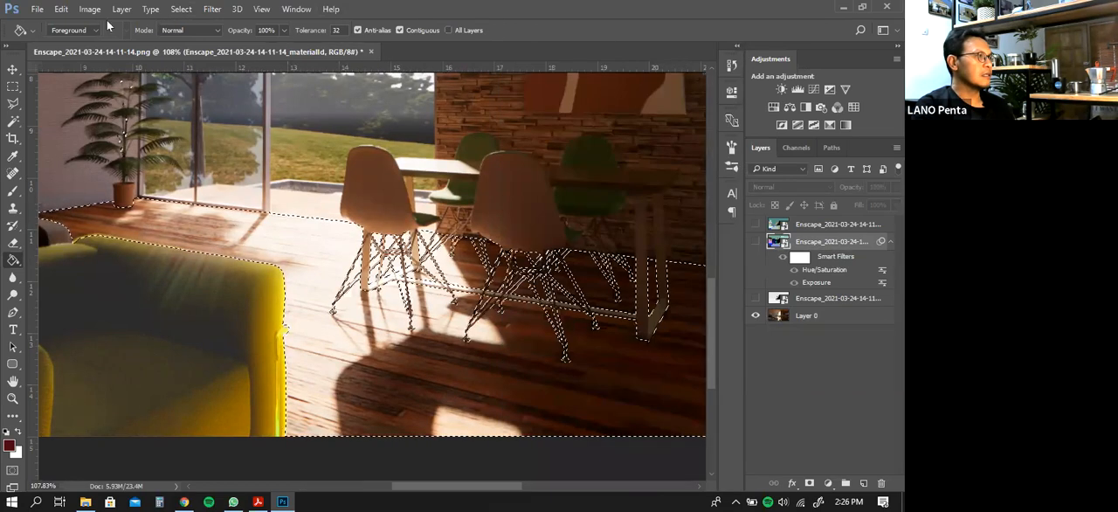
pyautogui.click(89, 10)
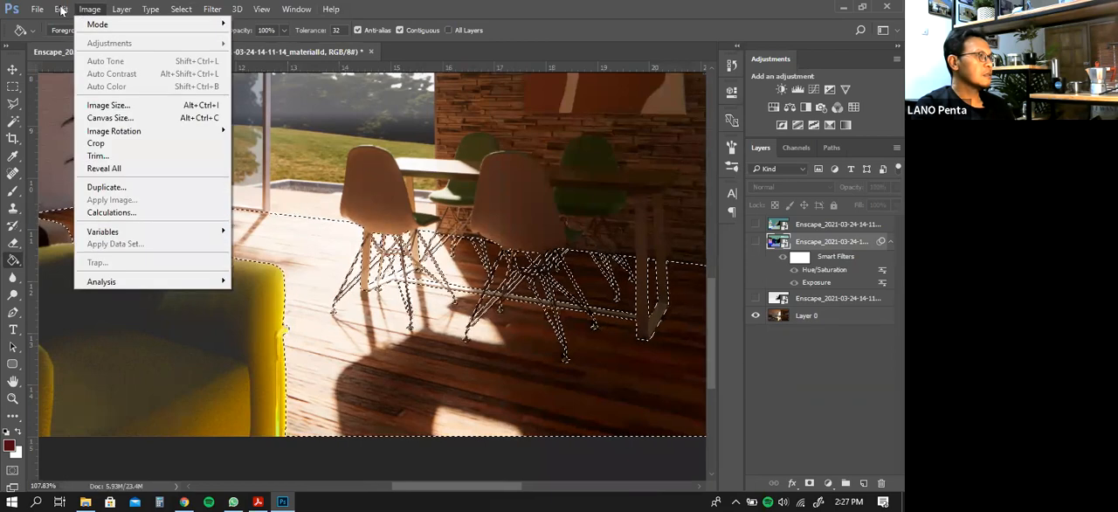
pyautogui.moveTo(56, 10)
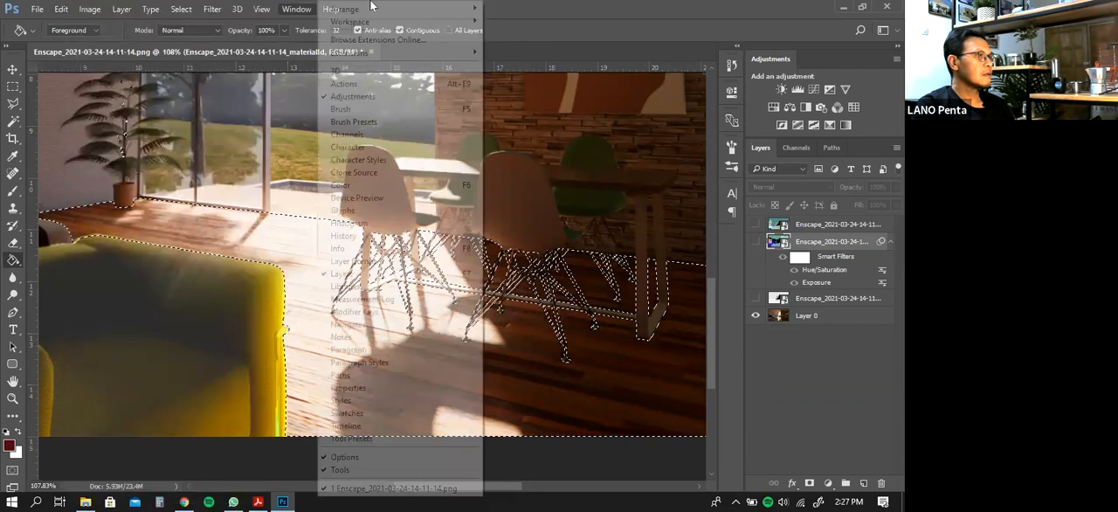
pyautogui.click(122, 9)
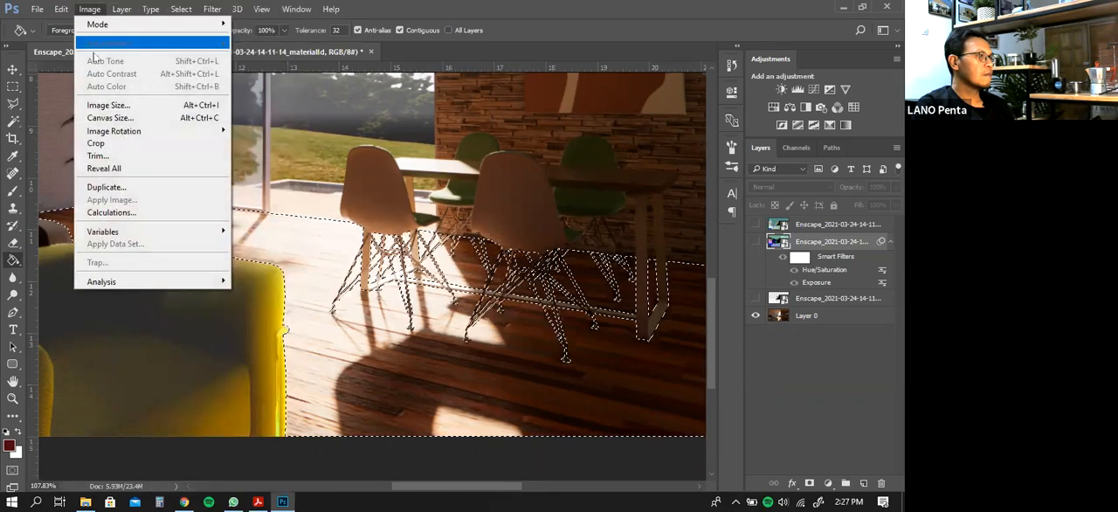
pyautogui.click(90, 10)
pyautogui.click(61, 10)
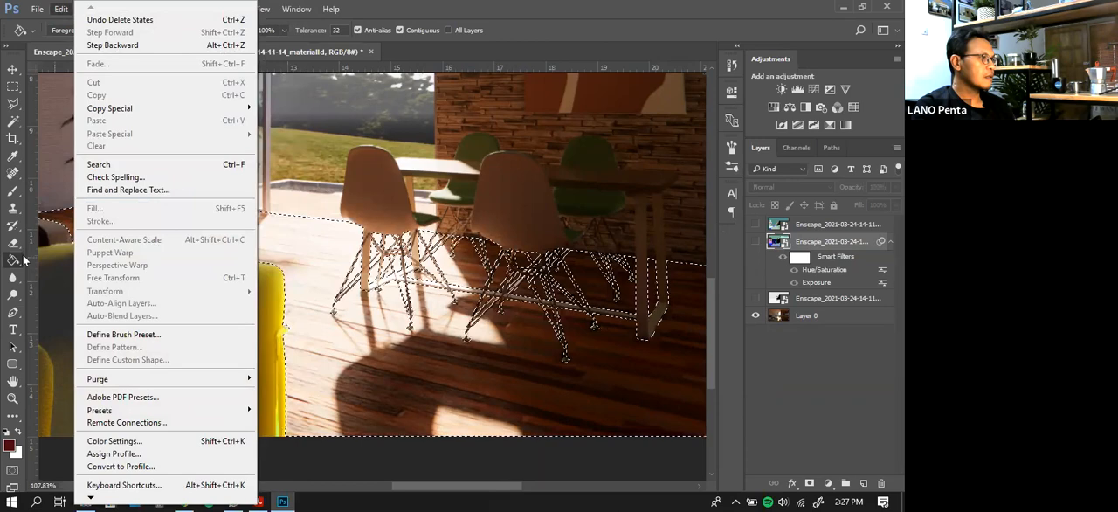
pyautogui.click(61, 9)
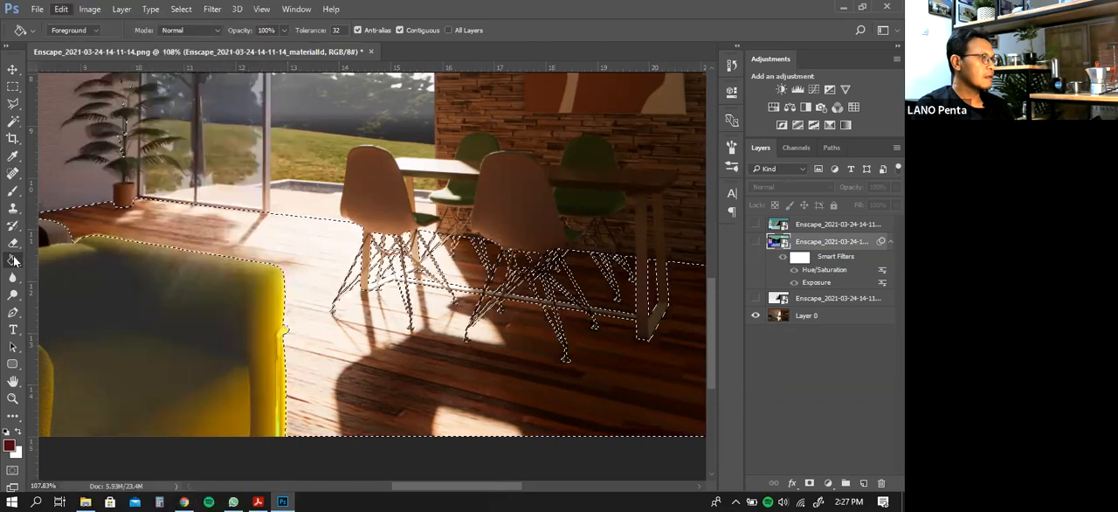
# Make Layer 0 active and fill the entire floor selection with the dark red foreground colour using Fill
pyautogui.click(801, 318)
pyautogui.rightClick(814, 319)
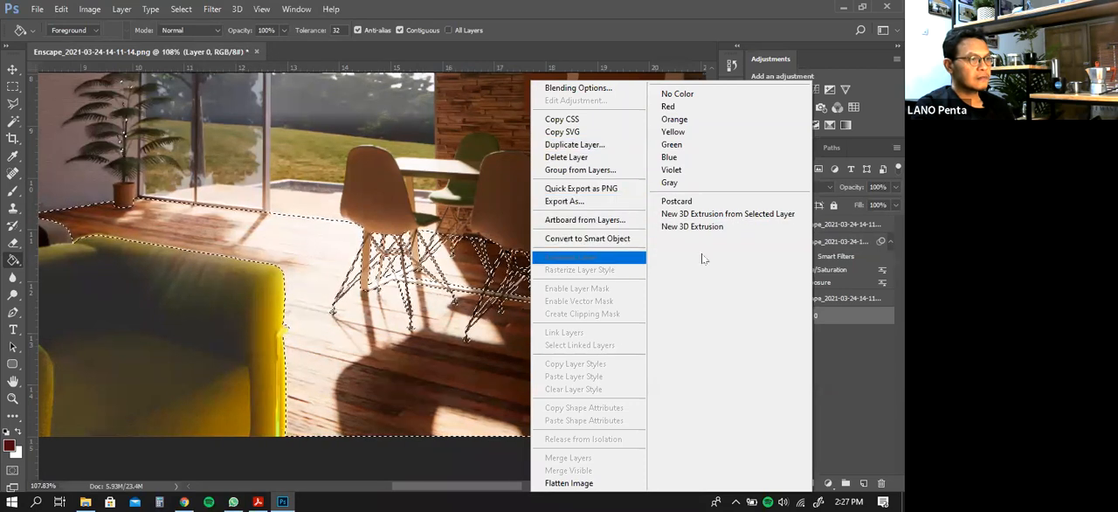
pyautogui.click(856, 347)
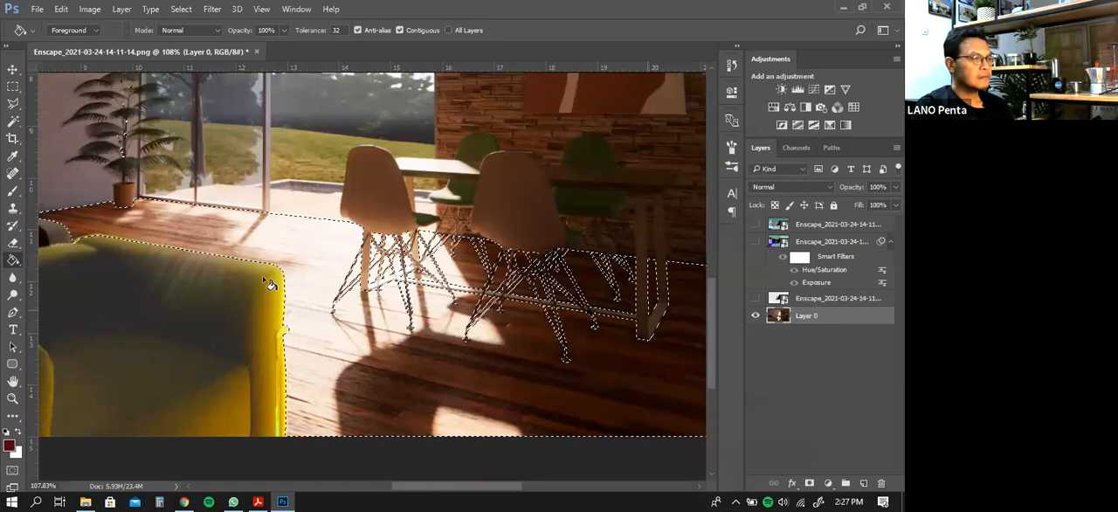
pyautogui.click(90, 10)
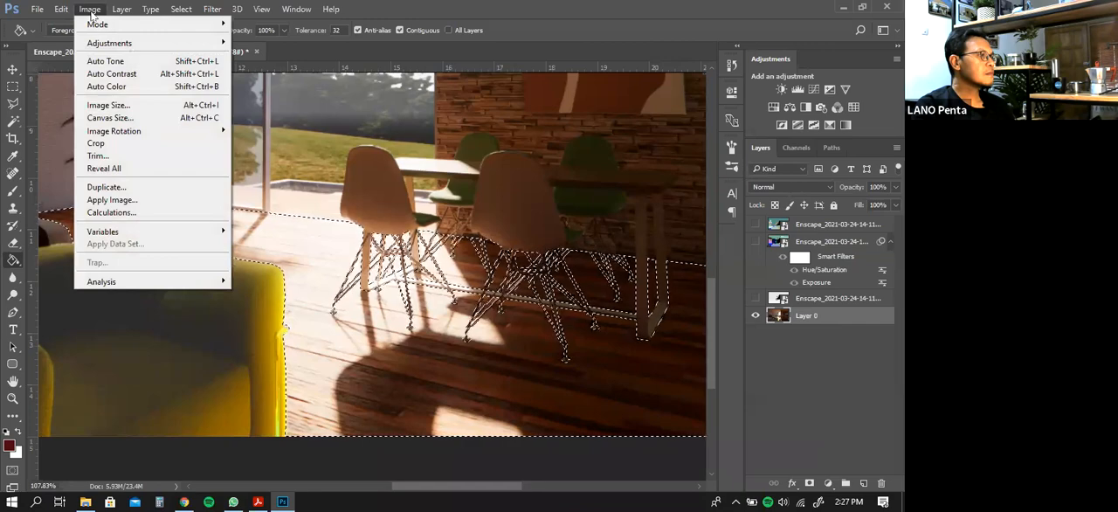
pyautogui.click(61, 10)
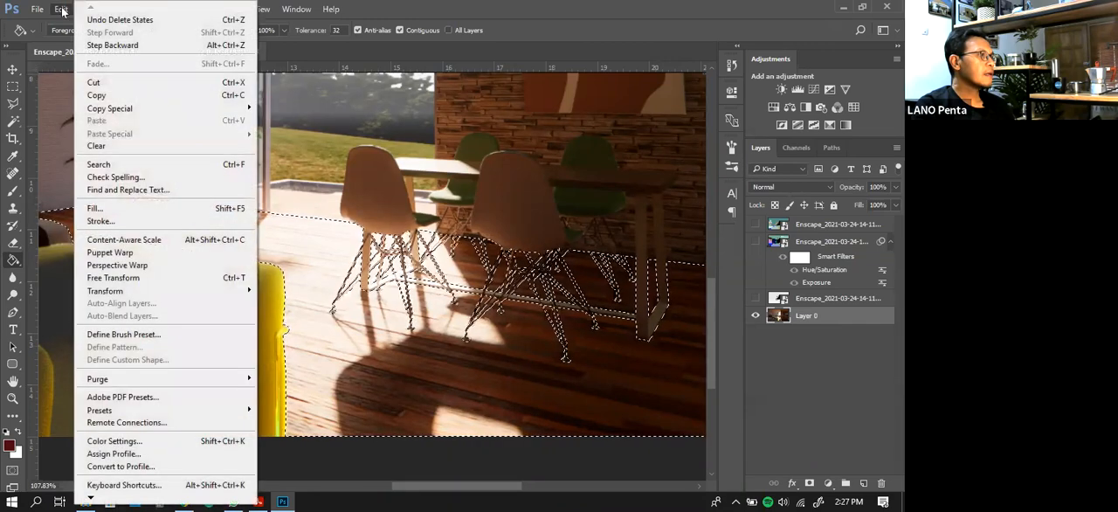
pyautogui.click(94, 209)
pyautogui.press('g')
pyautogui.click(557, 138)
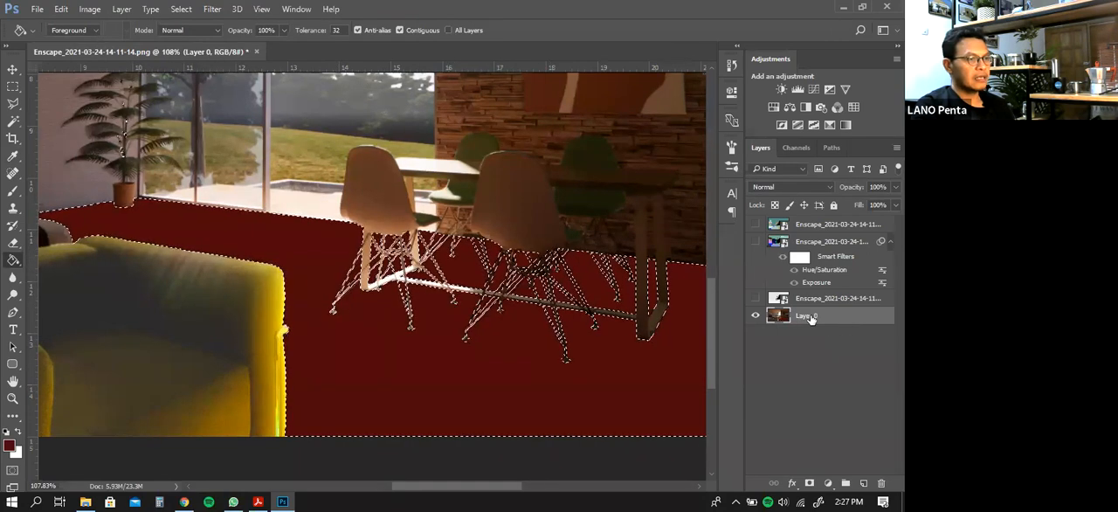
# Undo the fill on Layer 0 and fill the floor selection with the dark red foreground colour on a new layer instead
pyautogui.hotkey('ctrl', 'z')
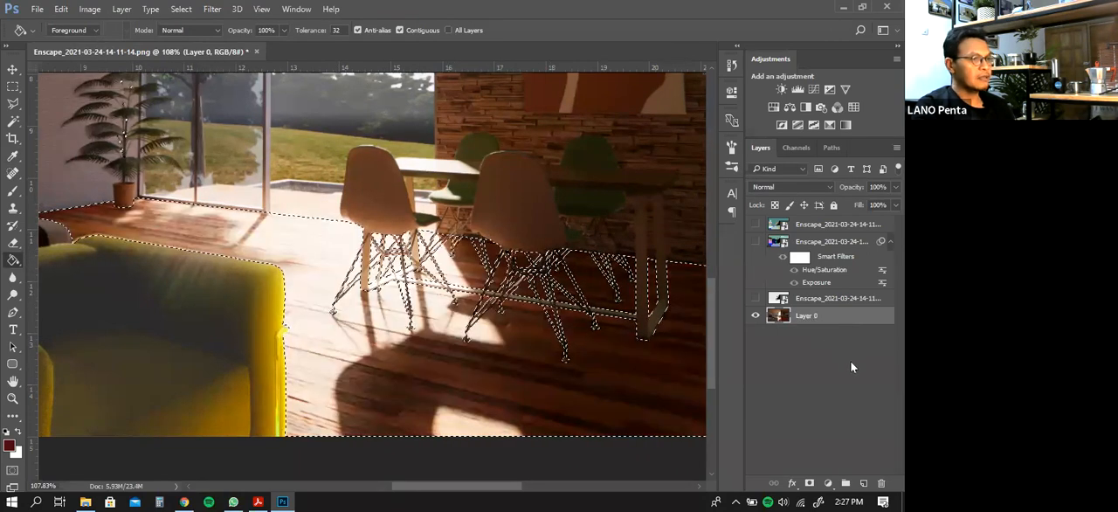
pyautogui.click(863, 484)
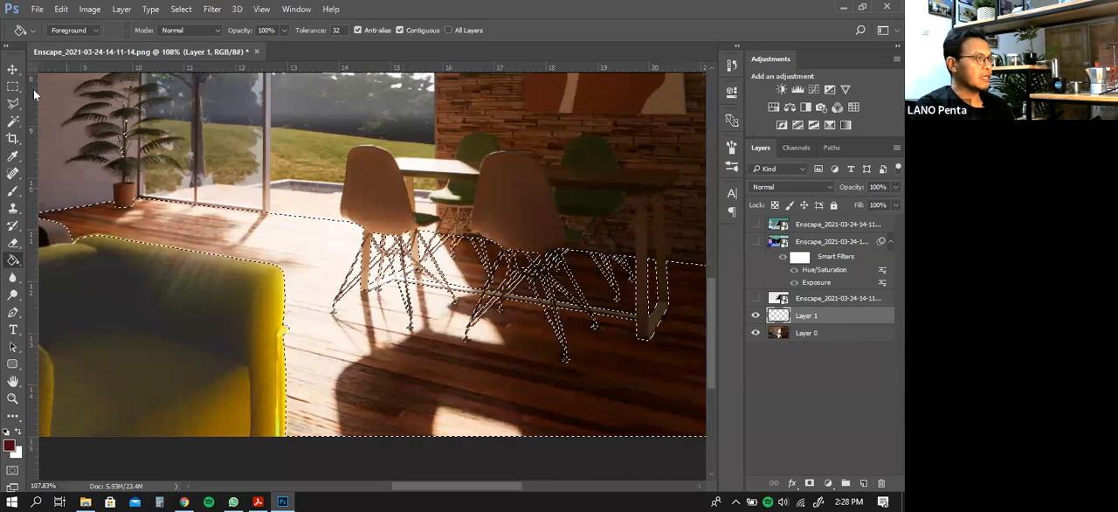
pyautogui.click(70, 10)
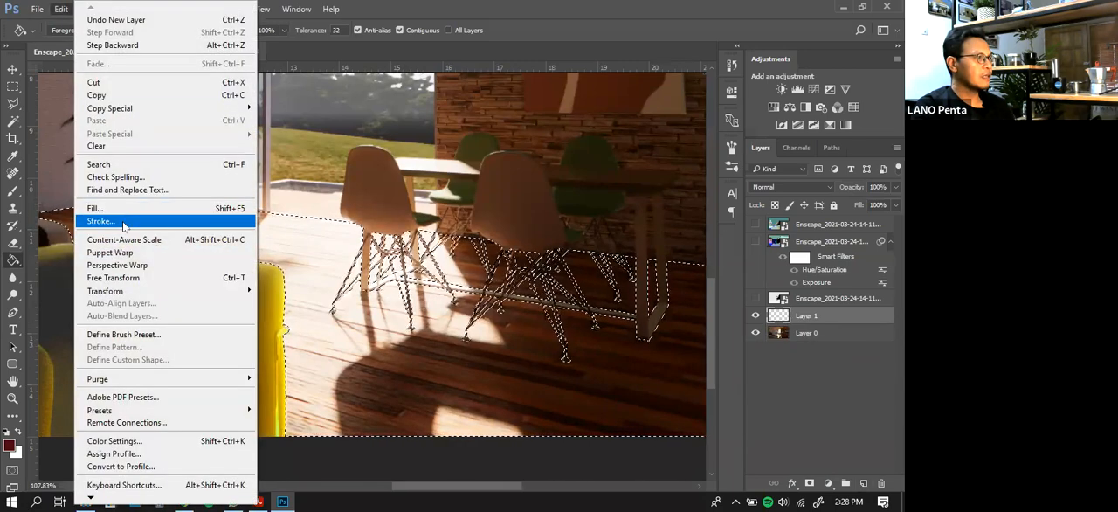
pyautogui.click(126, 214)
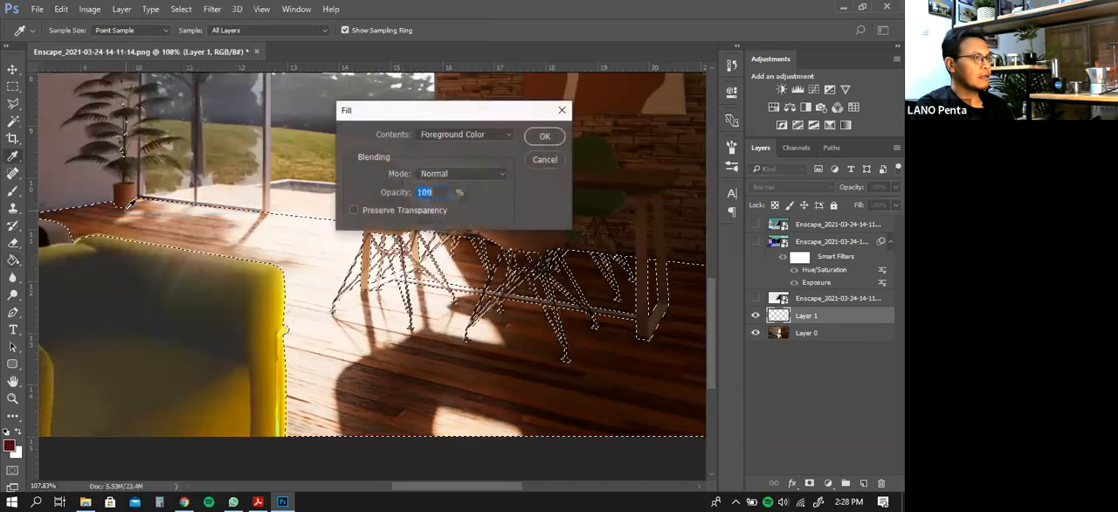
pyautogui.click(544, 137)
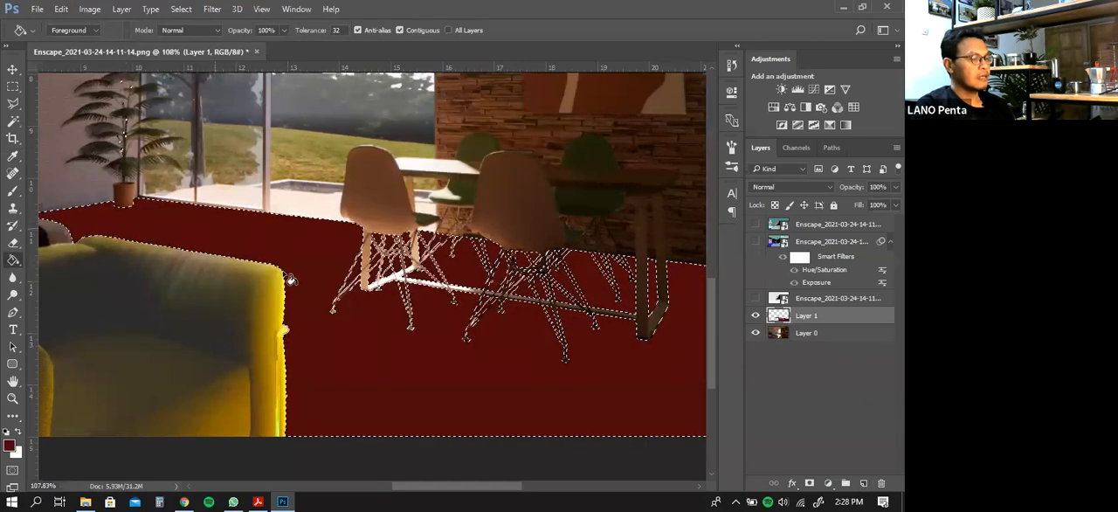
# Compare the floor with and without the red fill layer, and clear the floor selection
pyautogui.click(756, 316)
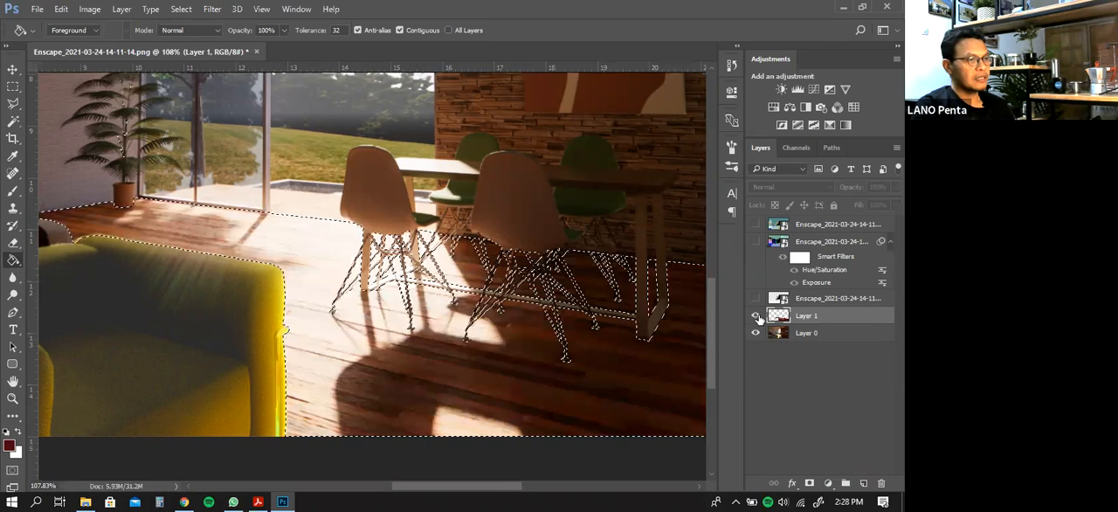
pyautogui.click(757, 316)
pyautogui.hotkey('ctrl', 'd')
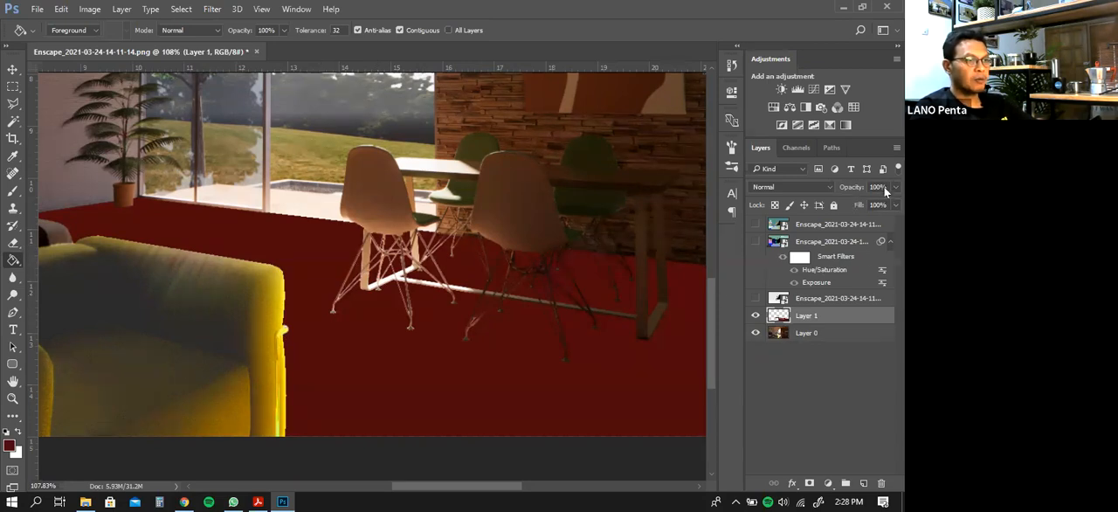
# Blend the red of Layer 1 with the floorboards by setting its fill to 60% and its opacity to 68%
pyautogui.moveTo(885, 204); pyautogui.dragTo(857, 206)
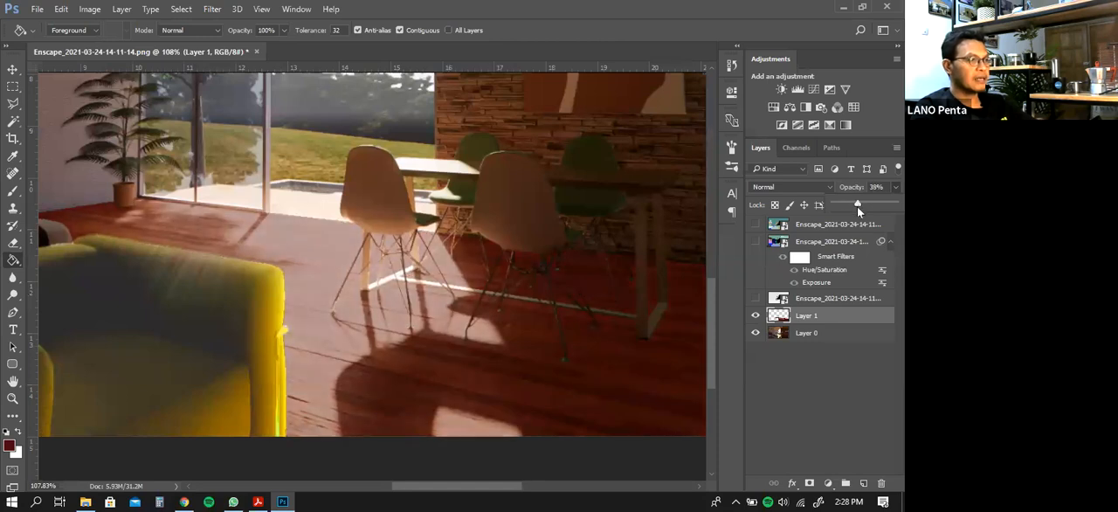
pyautogui.moveTo(853, 207); pyautogui.dragTo(856, 206)
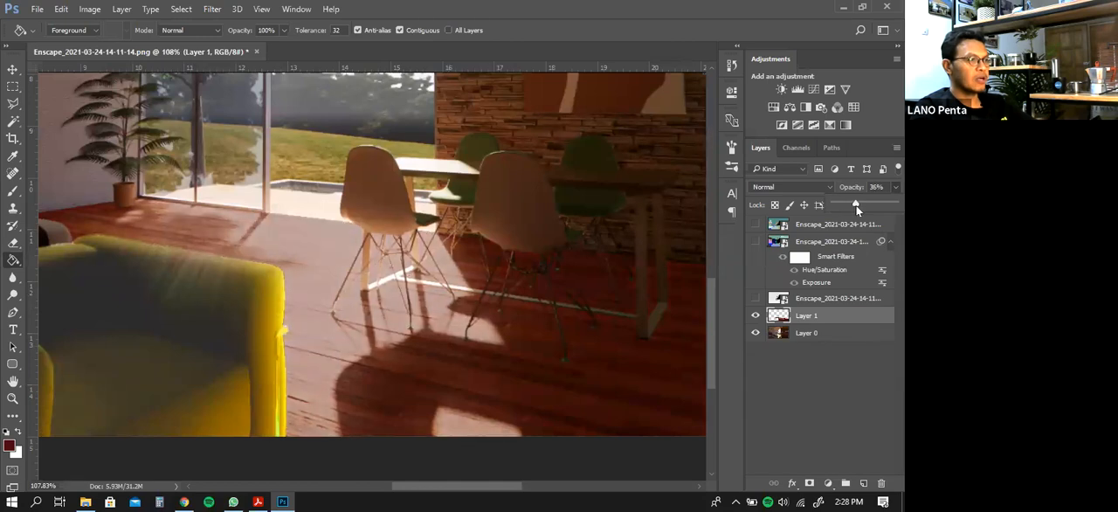
pyautogui.click(865, 147)
pyautogui.click(885, 205)
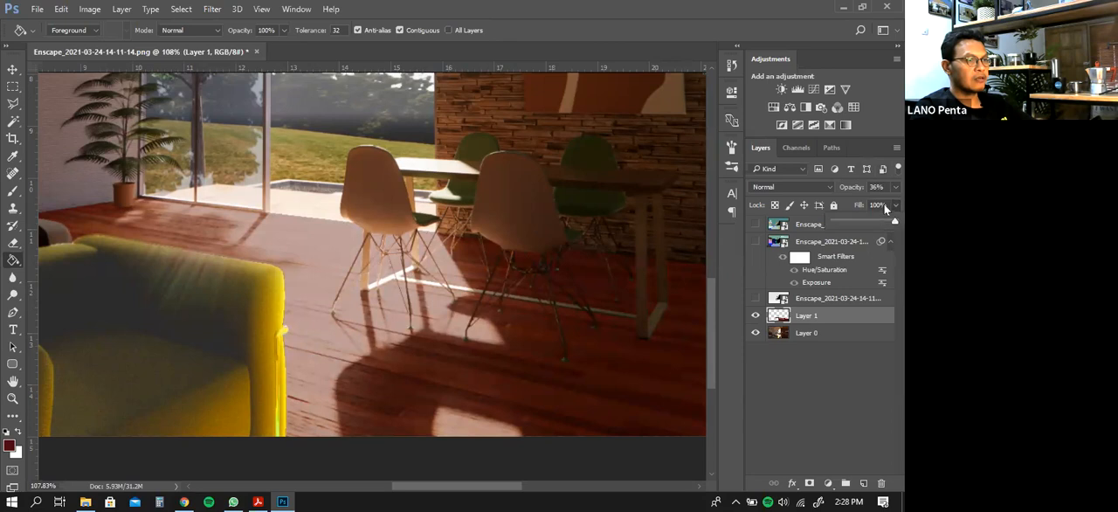
pyautogui.moveTo(884, 221); pyautogui.dragTo(870, 221)
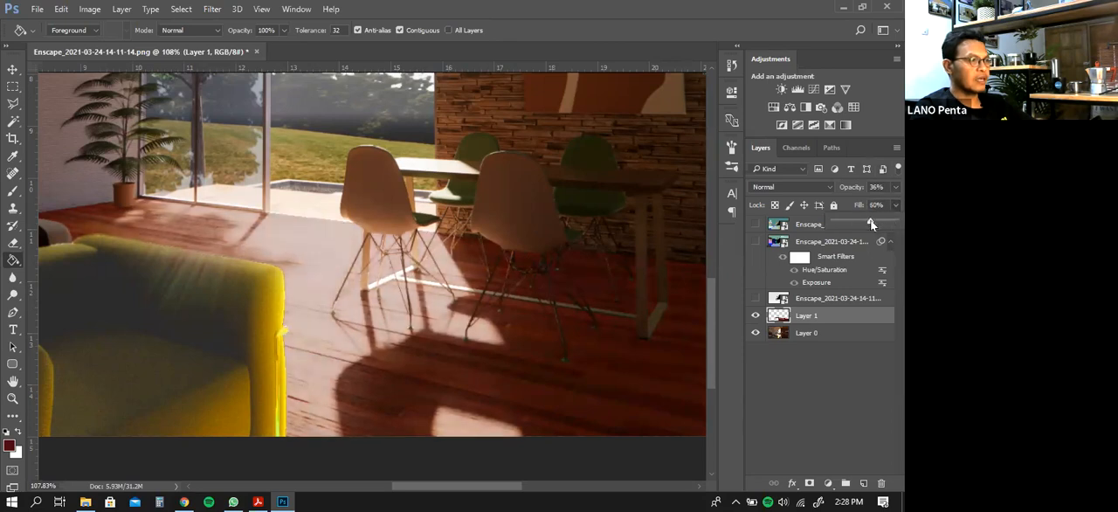
pyautogui.click(884, 188)
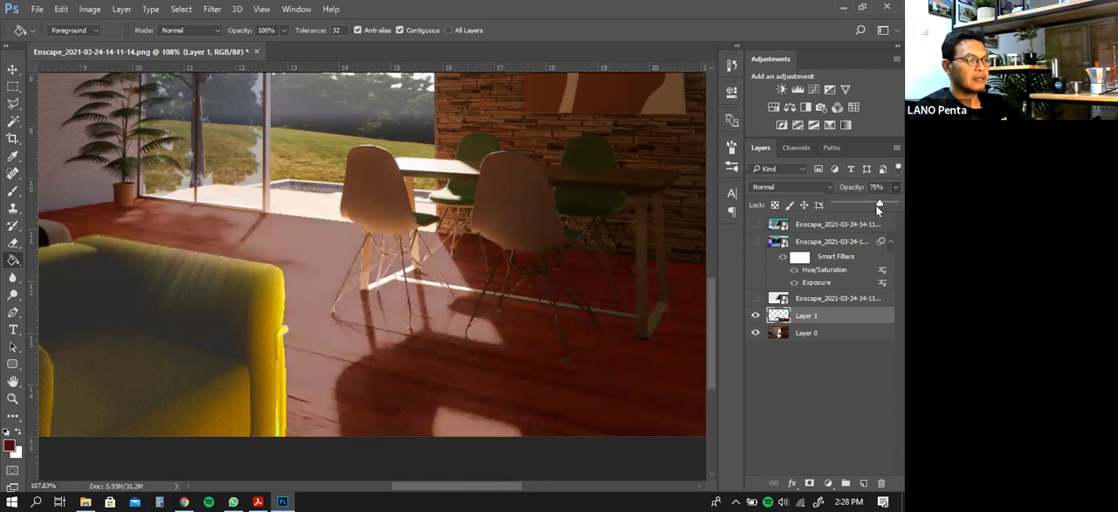
pyautogui.moveTo(885, 203); pyautogui.dragTo(877, 208)
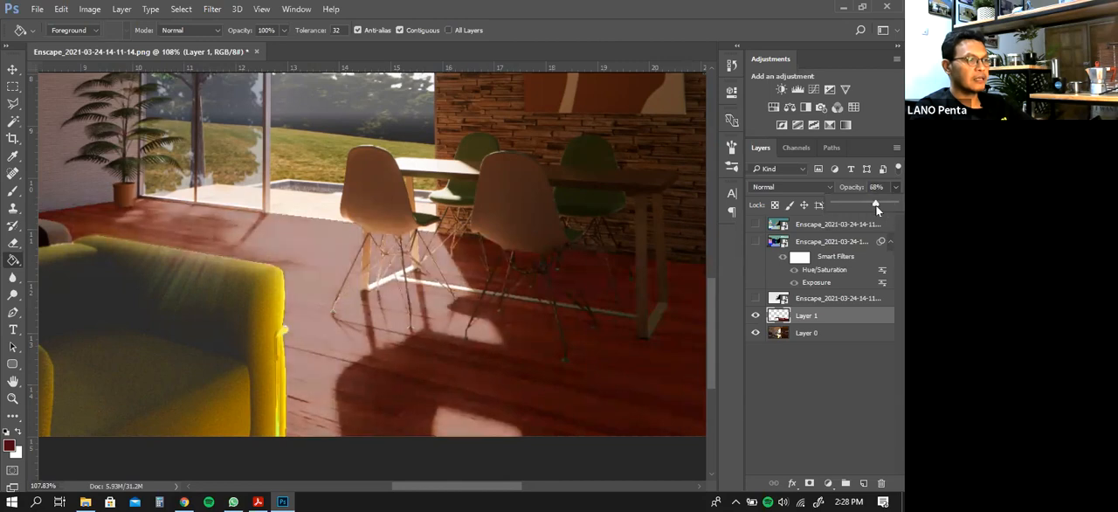
# Try out the blend modes on Layer 1 one after another, starting from Dissolve, and stop at Divide
pyautogui.click(811, 188)
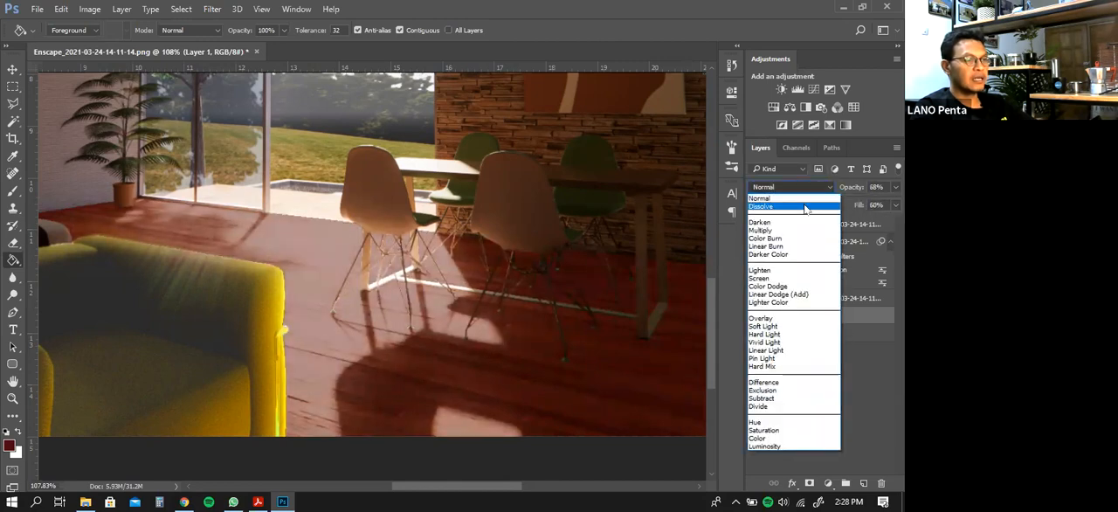
pyautogui.click(806, 207)
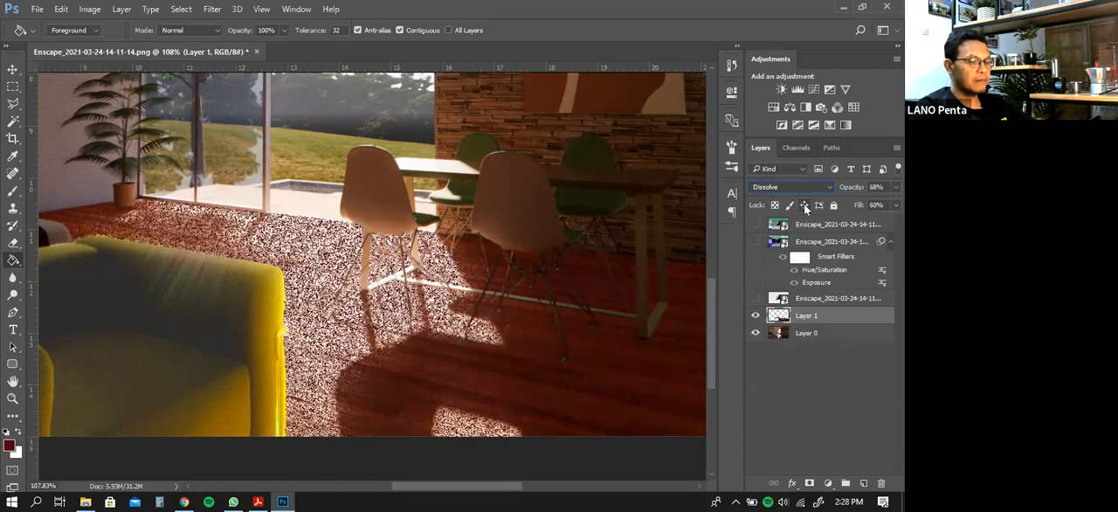
pyautogui.press('Down')
pyautogui.press('Down')
pyautogui.press('Down')
pyautogui.press('Down')
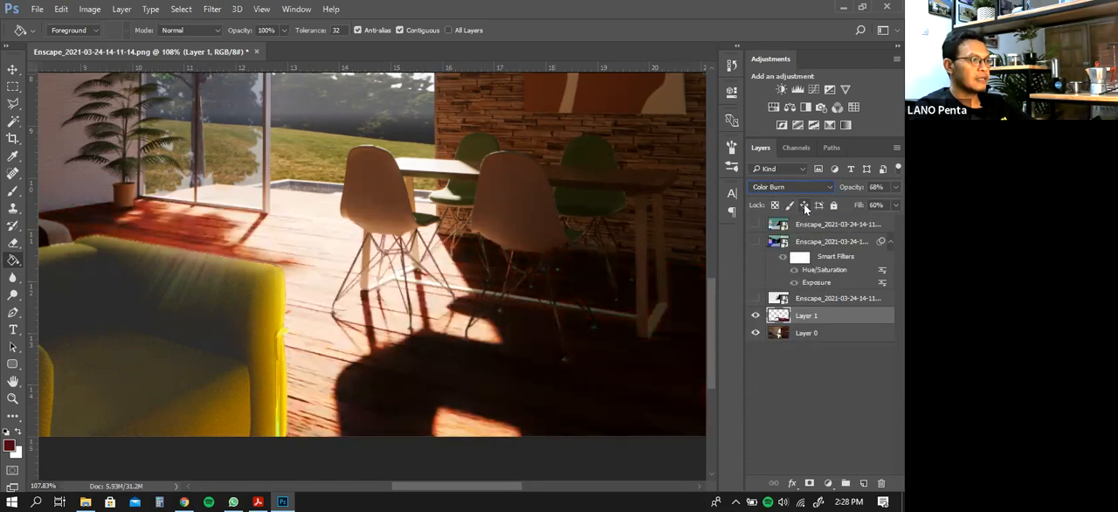
pyautogui.press('Down')
pyautogui.press('Down')
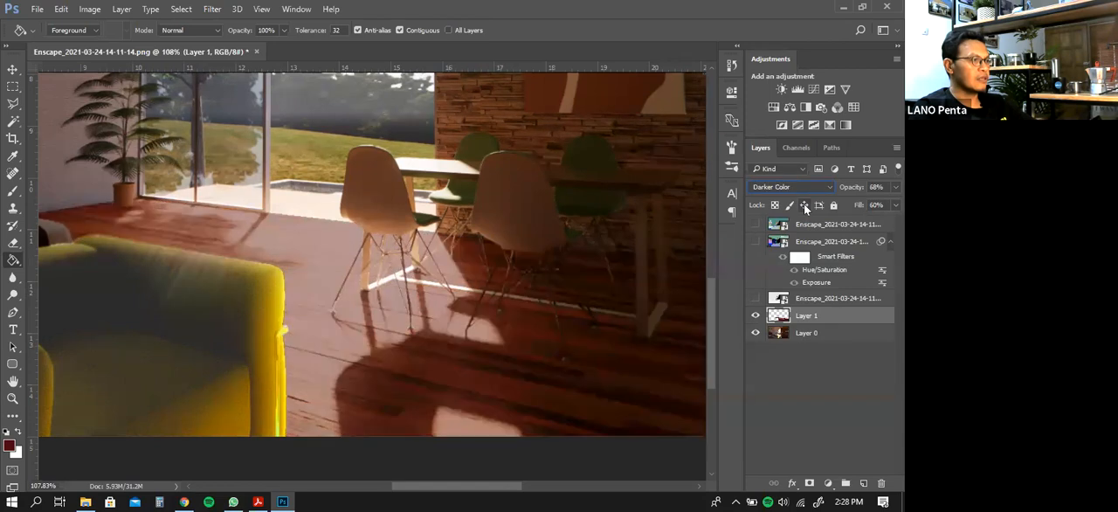
pyautogui.press('Down')
pyautogui.press('Down')
pyautogui.press('Down')
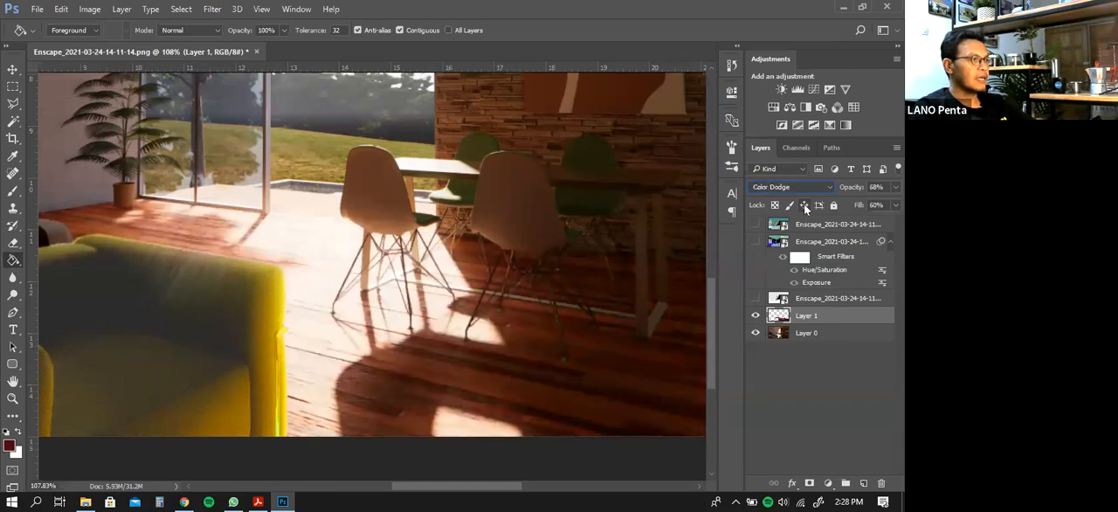
pyautogui.press('Down')
pyautogui.press('Down')
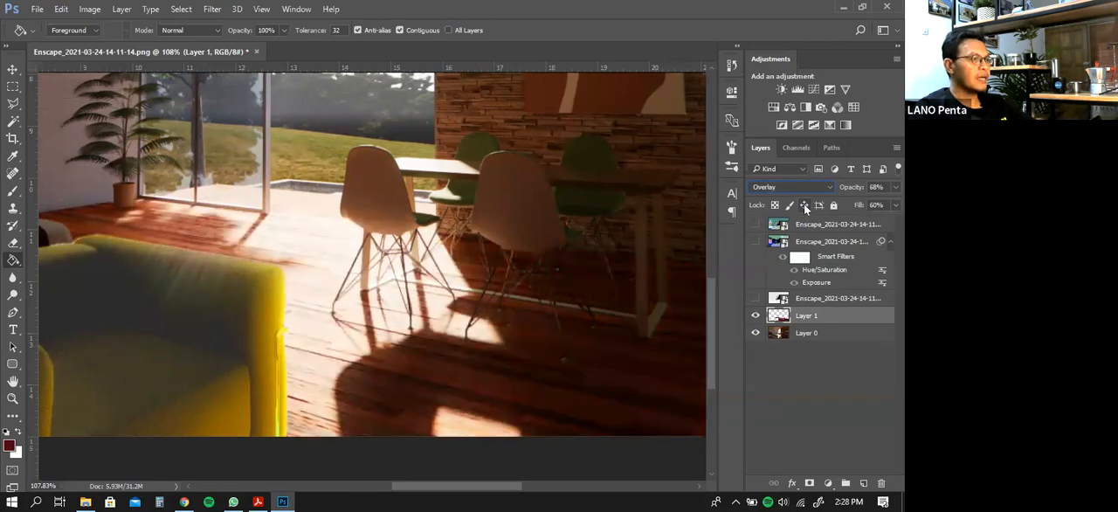
pyautogui.press('Down')
pyautogui.press('Down')
pyautogui.press('Down')
pyautogui.press('Down')
pyautogui.press('Down')
pyautogui.press('Down')
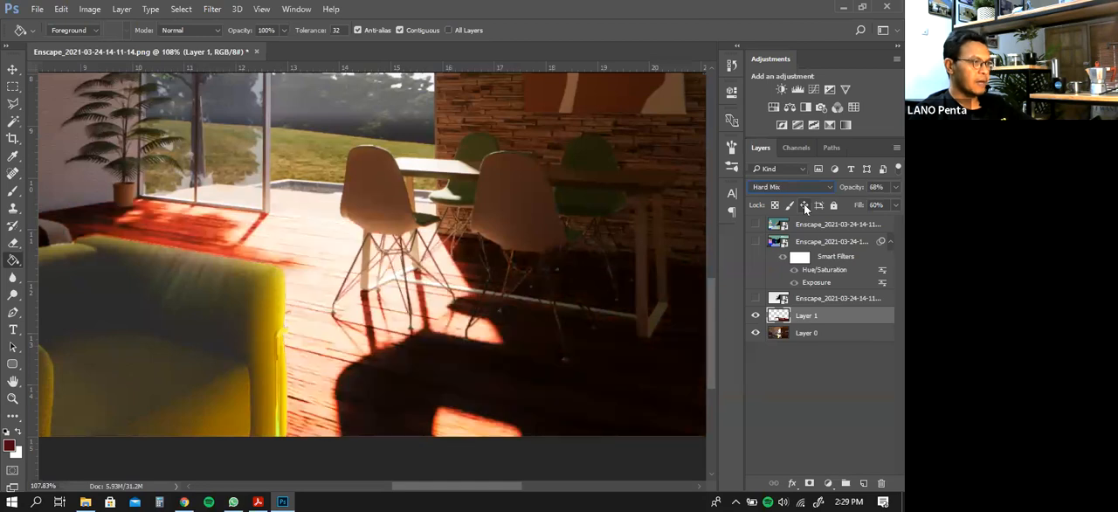
pyautogui.press('Down')
pyautogui.press('Down')
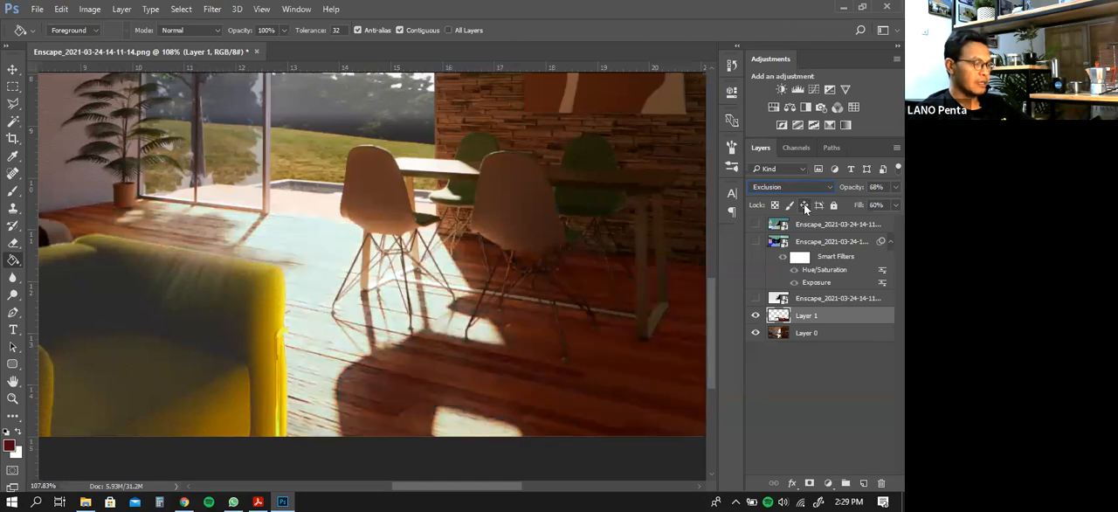
pyautogui.press('Down')
pyautogui.press('Down')
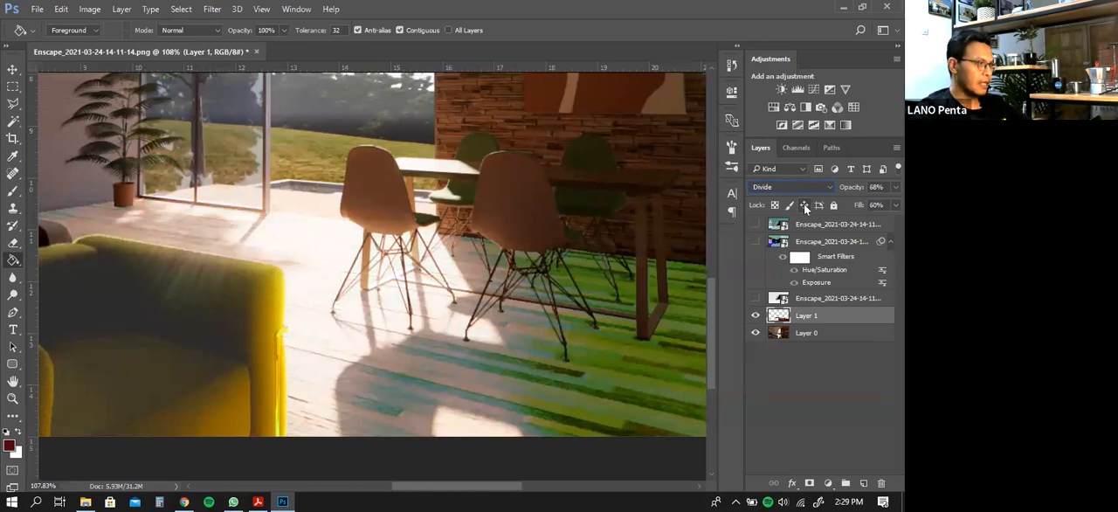
# Hide the floor colour layer, Layer 1, with the whole cabin interior in view
pyautogui.click(11, 399)
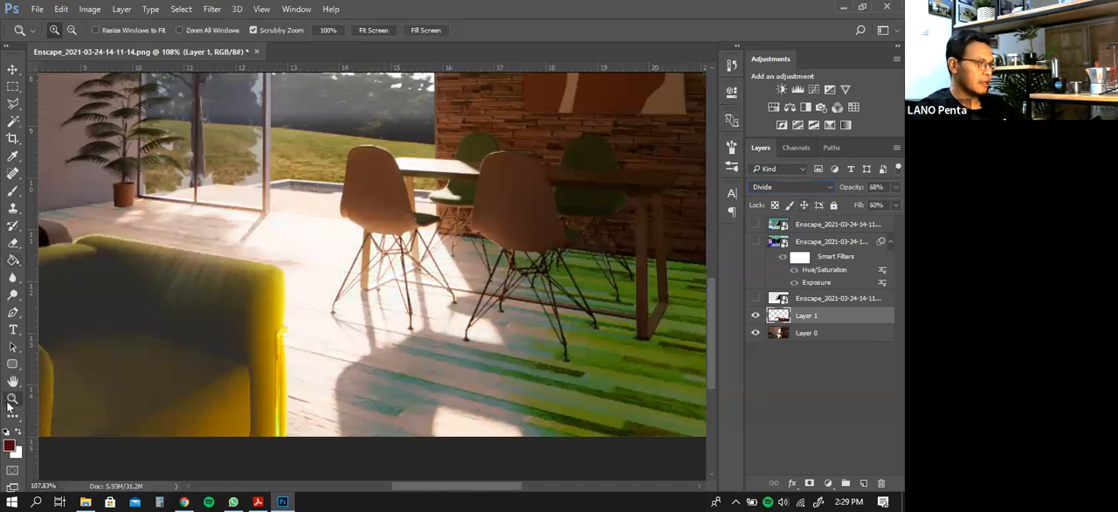
pyautogui.rightClick(338, 251)
pyautogui.click(355, 258)
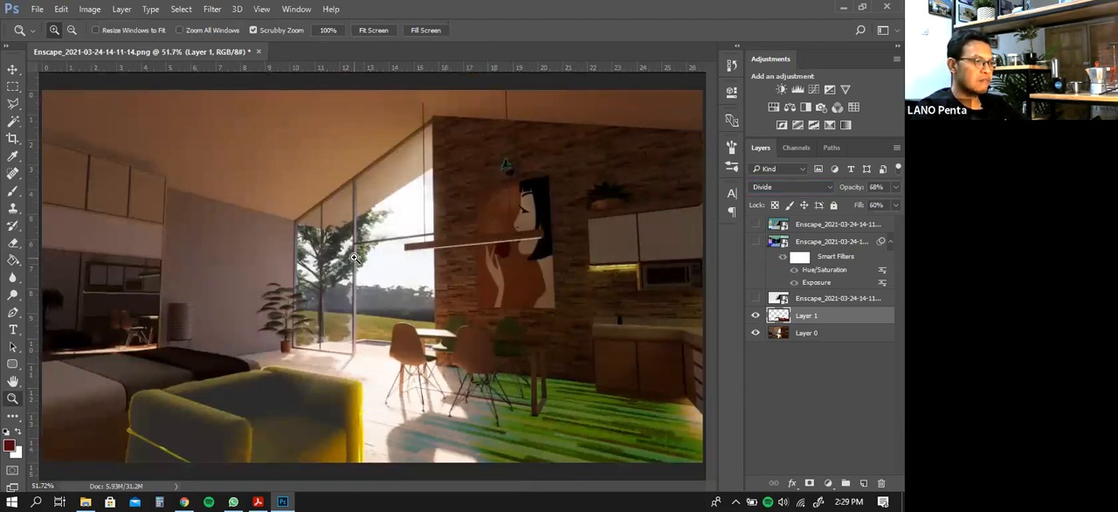
pyautogui.click(755, 318)
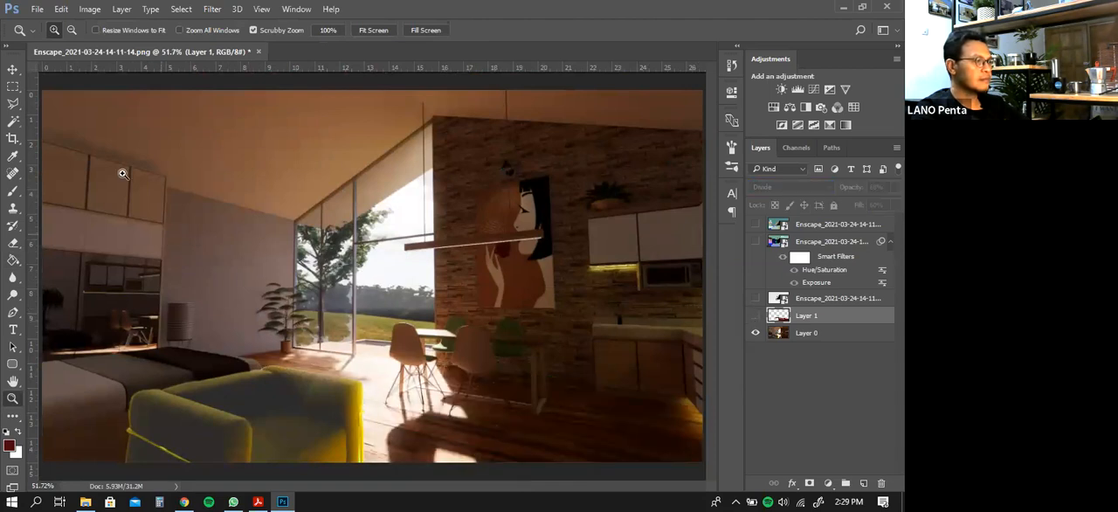
# Show the depth layer over the render and lower its opacity to 52%
pyautogui.click(12, 69)
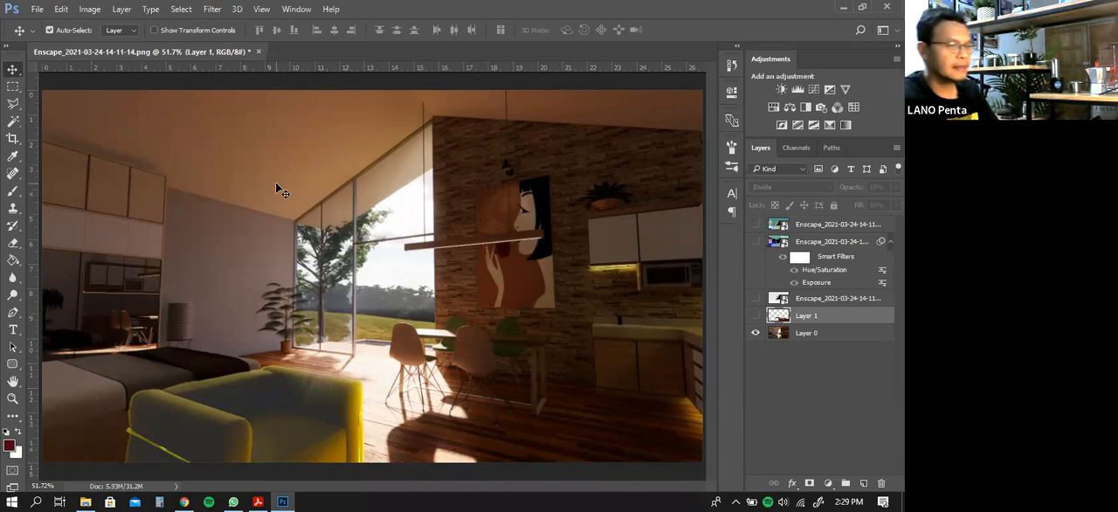
pyautogui.click(824, 303)
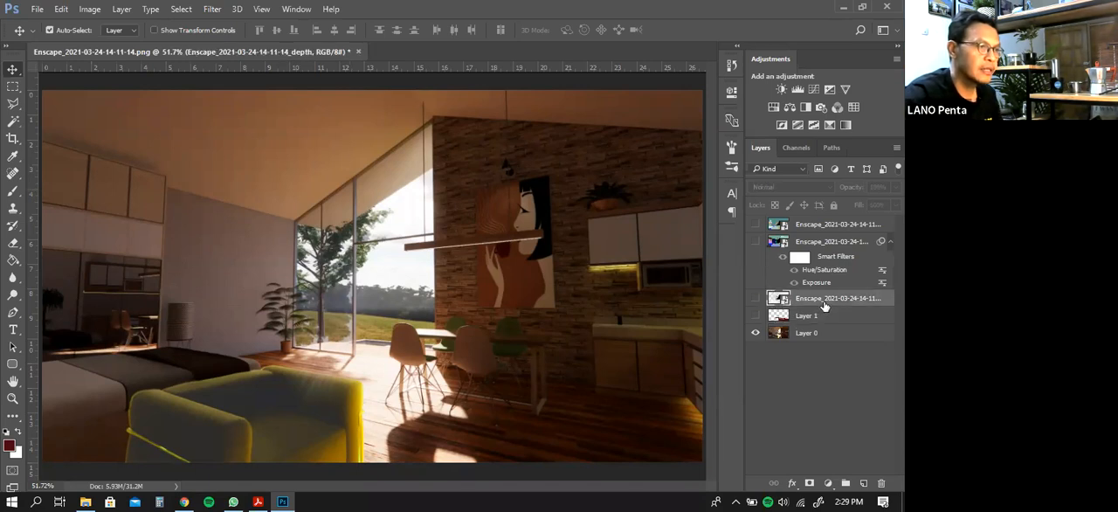
pyautogui.click(756, 299)
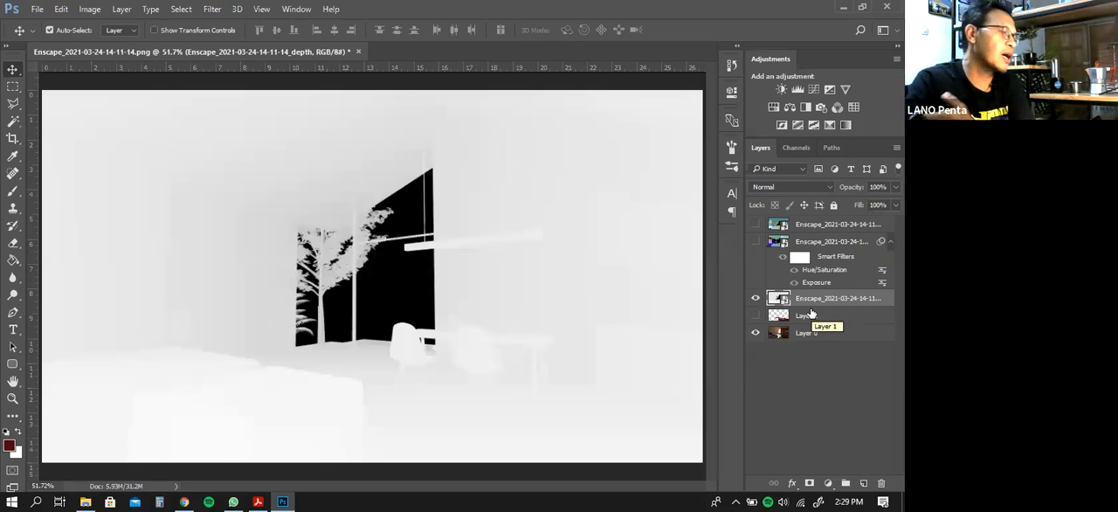
pyautogui.click(884, 190)
pyautogui.moveTo(894, 204); pyautogui.dragTo(862, 204)
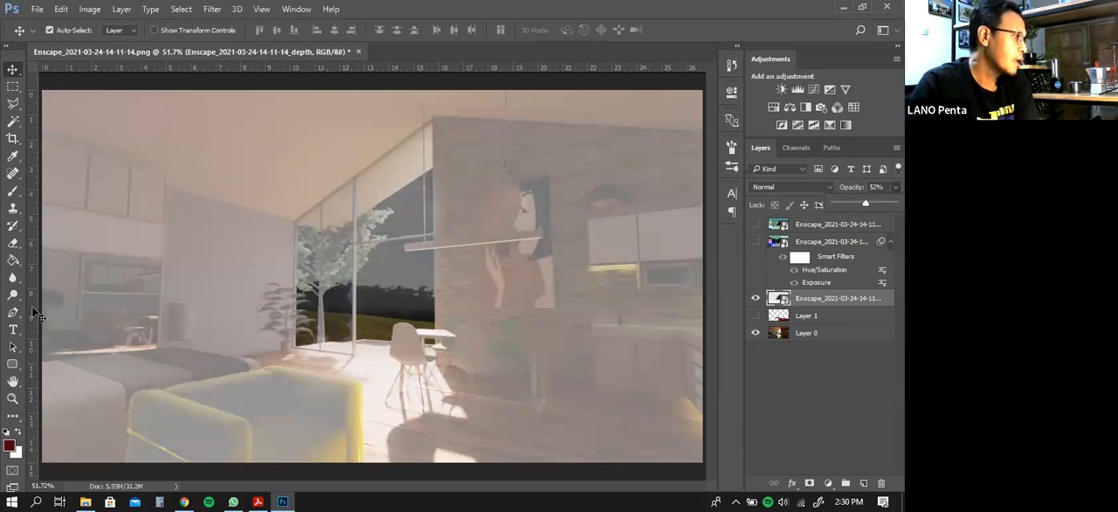
# Rasterize the depth layer and erase its haze around the dining table with the 187 px soft Eraser
pyautogui.click(14, 243)
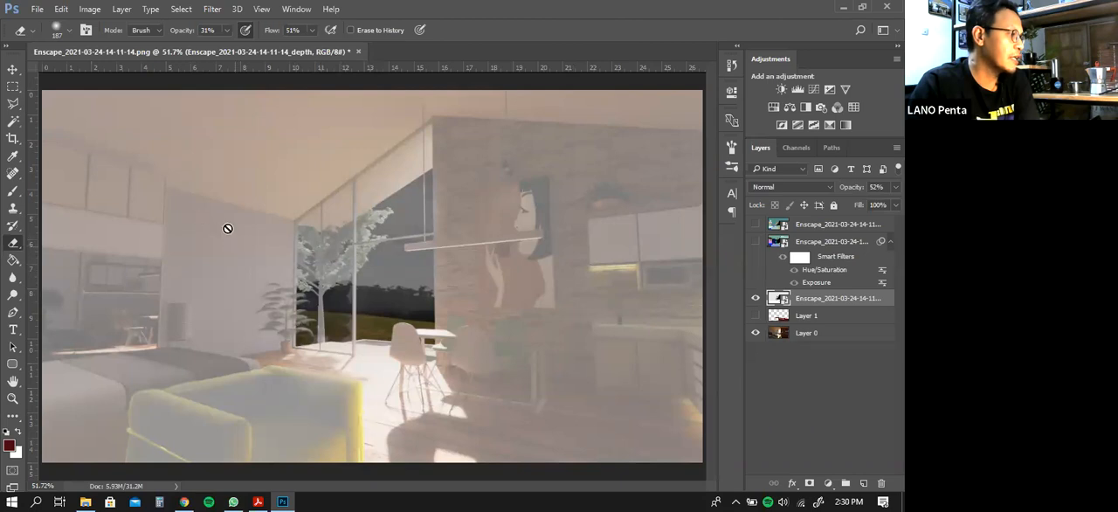
pyautogui.rightClick(802, 302)
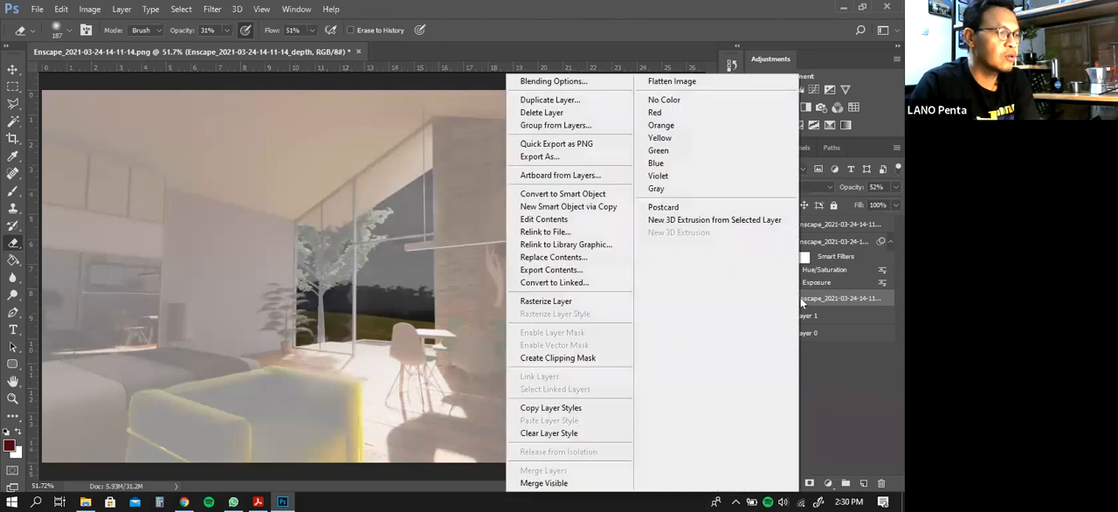
pyautogui.click(575, 303)
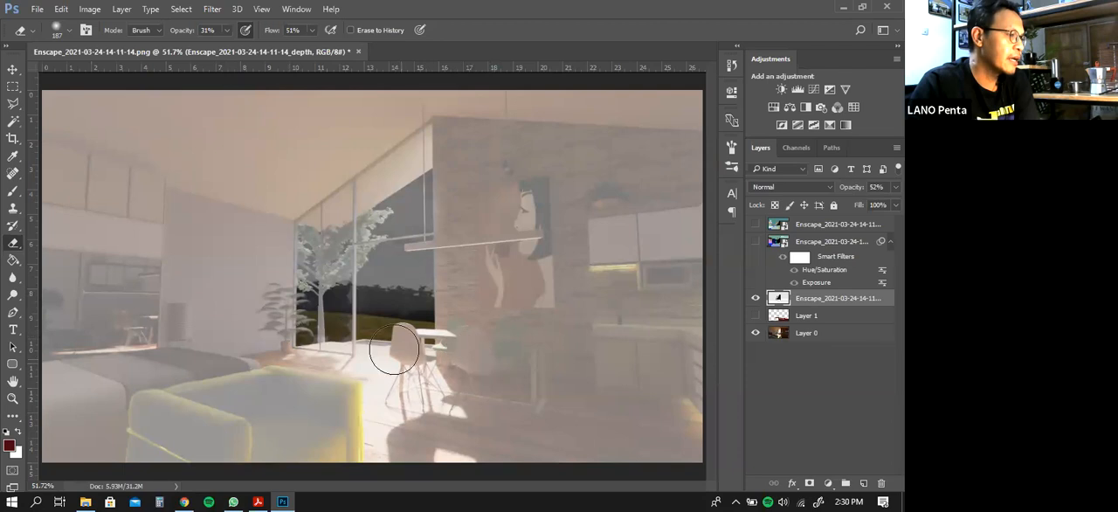
pyautogui.moveTo(429, 330)
pyautogui.mouseDown()
pyautogui.moveTo(505, 359)
pyautogui.moveTo(424, 395)
pyautogui.moveTo(451, 348)
pyautogui.moveTo(470, 395)
pyautogui.moveTo(405, 372)
pyautogui.moveTo(470, 338)
pyautogui.moveTo(431, 397)
pyautogui.moveTo(421, 368)
pyautogui.moveTo(488, 329)
pyautogui.moveTo(430, 368)
pyautogui.moveTo(506, 338)
pyautogui.moveTo(441, 399)
pyautogui.moveTo(446, 315)
pyautogui.moveTo(515, 373)
pyautogui.moveTo(490, 331)
pyautogui.moveTo(450, 378)
pyautogui.moveTo(450, 321)
pyautogui.moveTo(434, 415)
pyautogui.moveTo(414, 281)
pyautogui.moveTo(529, 297)
pyautogui.moveTo(465, 400)
pyautogui.moveTo(377, 305)
pyautogui.moveTo(498, 281)
pyautogui.mouseUp()
# Enlarge the Eraser to 464 px and erase the depth layer's haze over the ceiling, windows, kitchen wall, floor and part of the seating area
pyautogui.click(70, 33)
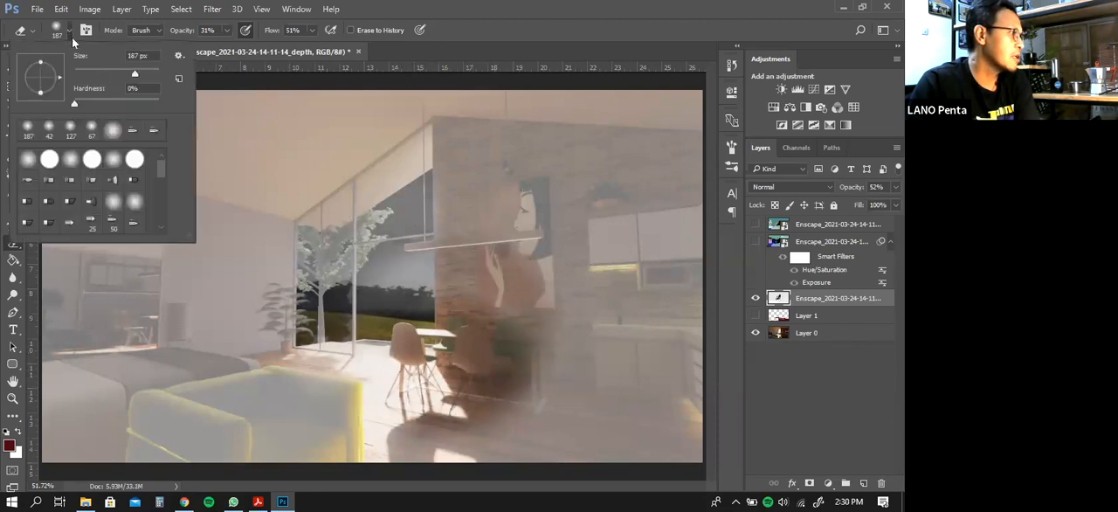
pyautogui.click(148, 72)
pyautogui.moveTo(508, 313)
pyautogui.mouseDown()
pyautogui.moveTo(536, 355)
pyautogui.moveTo(412, 294)
pyautogui.moveTo(526, 376)
pyautogui.moveTo(438, 279)
pyautogui.moveTo(476, 385)
pyautogui.moveTo(427, 298)
pyautogui.moveTo(398, 351)
pyautogui.moveTo(547, 302)
pyautogui.moveTo(455, 260)
pyautogui.moveTo(496, 231)
pyautogui.moveTo(469, 195)
pyautogui.moveTo(441, 344)
pyautogui.moveTo(527, 191)
pyautogui.moveTo(581, 345)
pyautogui.moveTo(572, 286)
pyautogui.moveTo(629, 276)
pyautogui.moveTo(611, 356)
pyautogui.moveTo(463, 427)
pyautogui.moveTo(407, 419)
pyautogui.moveTo(544, 436)
pyautogui.moveTo(596, 327)
pyautogui.moveTo(598, 209)
pyautogui.moveTo(603, 298)
pyautogui.moveTo(499, 426)
pyautogui.moveTo(574, 291)
pyautogui.moveTo(584, 315)
pyautogui.moveTo(485, 436)
pyautogui.moveTo(482, 183)
pyautogui.moveTo(473, 172)
pyautogui.moveTo(484, 321)
pyautogui.moveTo(434, 406)
pyautogui.moveTo(478, 233)
pyautogui.moveTo(448, 381)
pyautogui.moveTo(470, 295)
pyautogui.moveTo(458, 185)
pyautogui.moveTo(418, 165)
pyautogui.moveTo(531, 188)
pyautogui.moveTo(386, 145)
pyautogui.moveTo(572, 150)
pyautogui.moveTo(622, 196)
pyautogui.moveTo(646, 268)
pyautogui.moveTo(597, 435)
pyautogui.moveTo(618, 358)
pyautogui.moveTo(539, 156)
pyautogui.moveTo(401, 129)
pyautogui.moveTo(279, 170)
pyautogui.moveTo(436, 132)
pyautogui.moveTo(434, 167)
pyautogui.moveTo(387, 206)
pyautogui.moveTo(461, 129)
pyautogui.moveTo(429, 139)
pyautogui.moveTo(408, 198)
pyautogui.moveTo(409, 291)
pyautogui.moveTo(445, 184)
pyautogui.moveTo(410, 267)
pyautogui.moveTo(360, 323)
pyautogui.moveTo(363, 87)
pyautogui.moveTo(161, 168)
pyautogui.moveTo(150, 135)
pyautogui.mouseUp()
pyautogui.moveTo(94, 146)
pyautogui.mouseDown()
pyautogui.moveTo(145, 98)
pyautogui.moveTo(63, 175)
pyautogui.moveTo(186, 113)
pyautogui.moveTo(63, 197)
pyautogui.moveTo(115, 111)
pyautogui.moveTo(64, 171)
pyautogui.moveTo(91, 110)
pyautogui.moveTo(64, 208)
pyautogui.moveTo(268, 133)
pyautogui.mouseUp()
pyautogui.moveTo(262, 437)
pyautogui.mouseDown()
pyautogui.moveTo(376, 392)
pyautogui.moveTo(211, 446)
pyautogui.moveTo(437, 359)
pyautogui.moveTo(295, 437)
pyautogui.moveTo(358, 398)
pyautogui.mouseUp()
pyautogui.moveTo(524, 342)
pyautogui.mouseDown()
pyautogui.moveTo(488, 366)
pyautogui.moveTo(653, 293)
pyautogui.moveTo(579, 432)
pyautogui.moveTo(648, 308)
pyautogui.moveTo(564, 397)
pyautogui.moveTo(474, 393)
pyautogui.moveTo(571, 304)
pyautogui.moveTo(493, 416)
pyautogui.moveTo(510, 411)
pyautogui.moveTo(557, 299)
pyautogui.moveTo(592, 167)
pyautogui.moveTo(608, 156)
pyautogui.moveTo(589, 294)
pyautogui.moveTo(569, 259)
pyautogui.moveTo(559, 191)
pyautogui.moveTo(429, 313)
pyautogui.moveTo(409, 354)
pyautogui.moveTo(518, 282)
pyautogui.moveTo(407, 355)
pyautogui.moveTo(448, 383)
pyautogui.moveTo(632, 179)
pyautogui.moveTo(614, 130)
pyautogui.moveTo(625, 253)
pyautogui.moveTo(596, 392)
pyautogui.moveTo(607, 145)
pyautogui.moveTo(661, 312)
pyautogui.moveTo(671, 265)
pyautogui.moveTo(643, 114)
pyautogui.moveTo(677, 221)
pyautogui.moveTo(643, 130)
pyautogui.moveTo(687, 122)
pyautogui.moveTo(696, 277)
pyautogui.moveTo(640, 354)
pyautogui.moveTo(631, 388)
pyautogui.moveTo(667, 349)
pyautogui.moveTo(579, 368)
pyautogui.moveTo(515, 405)
pyautogui.moveTo(547, 310)
pyautogui.moveTo(511, 381)
pyautogui.moveTo(576, 236)
pyautogui.moveTo(574, 131)
pyautogui.moveTo(509, 180)
pyautogui.moveTo(518, 108)
pyautogui.moveTo(581, 96)
pyautogui.moveTo(663, 137)
pyautogui.moveTo(521, 171)
pyautogui.moveTo(464, 378)
pyautogui.moveTo(595, 264)
pyautogui.mouseUp()
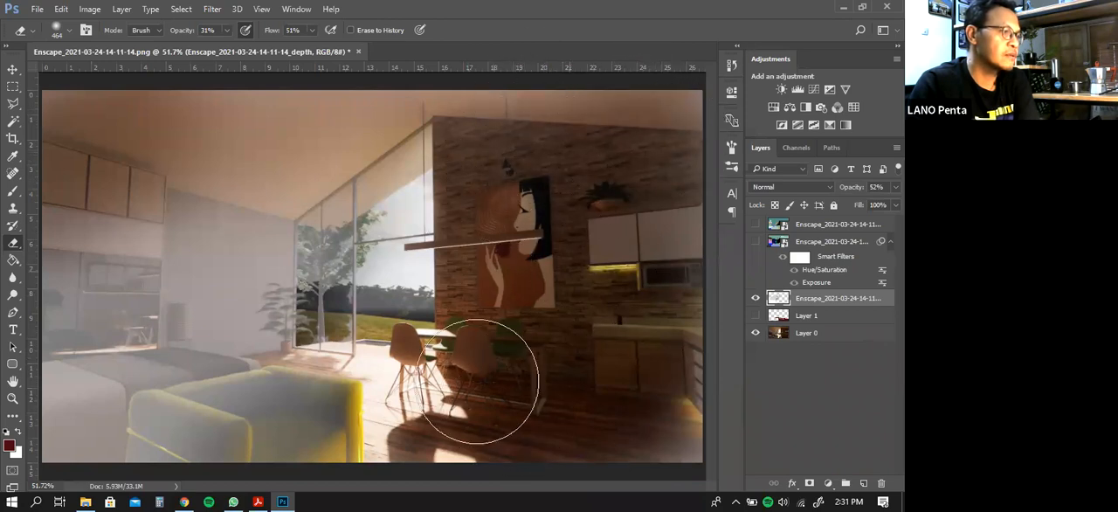
pyautogui.moveTo(284, 210)
pyautogui.mouseDown()
pyautogui.moveTo(70, 310)
pyautogui.moveTo(3, 359)
pyautogui.mouseUp()
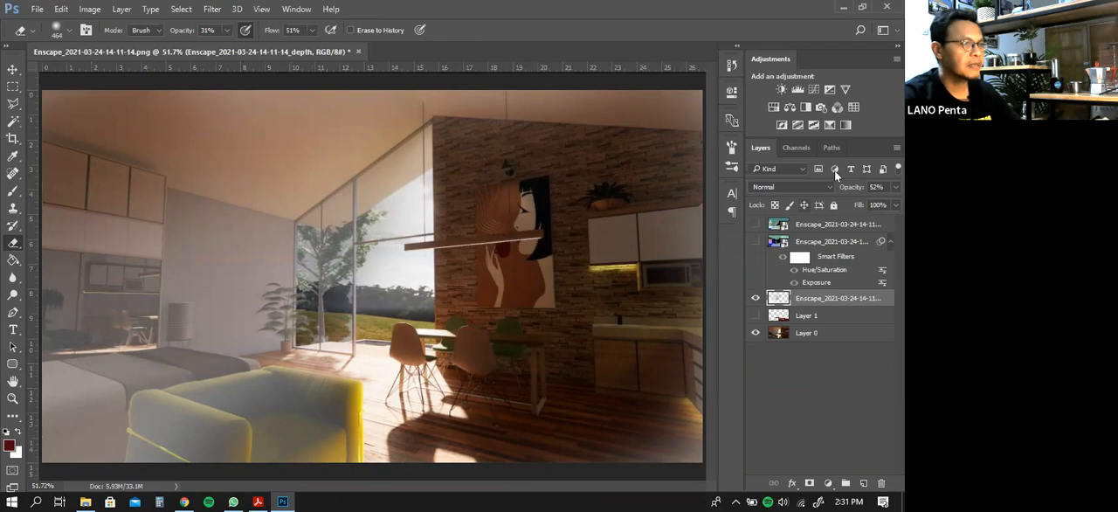
# Fine-tune the depth layer's opacity to 52% and erase more of its haze around the kitchen floor and yellow sofa
pyautogui.click(895, 187)
pyautogui.moveTo(877, 209); pyautogui.dragTo(863, 201)
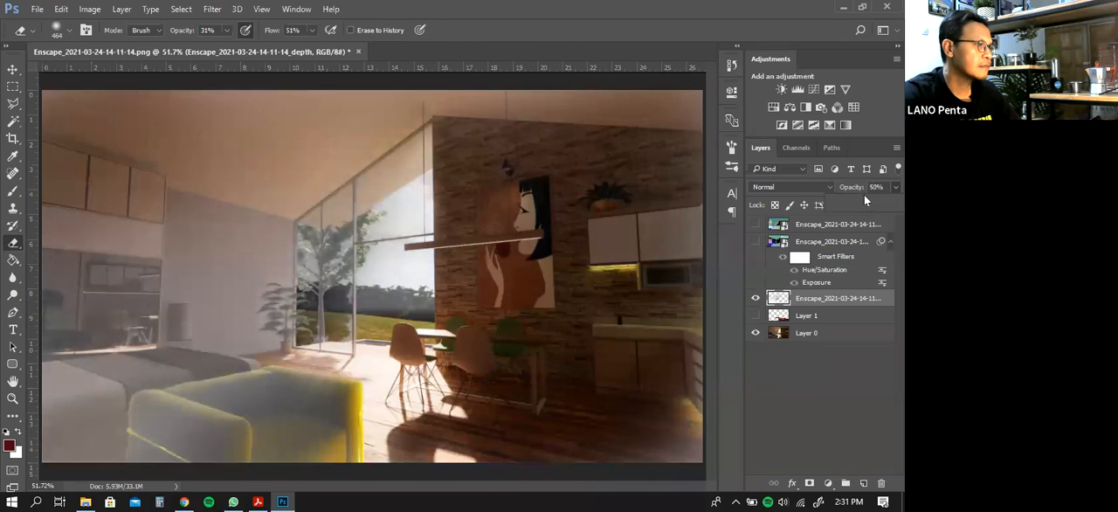
pyautogui.moveTo(657, 394)
pyautogui.mouseDown()
pyautogui.moveTo(653, 447)
pyautogui.moveTo(676, 418)
pyautogui.moveTo(647, 415)
pyautogui.mouseUp()
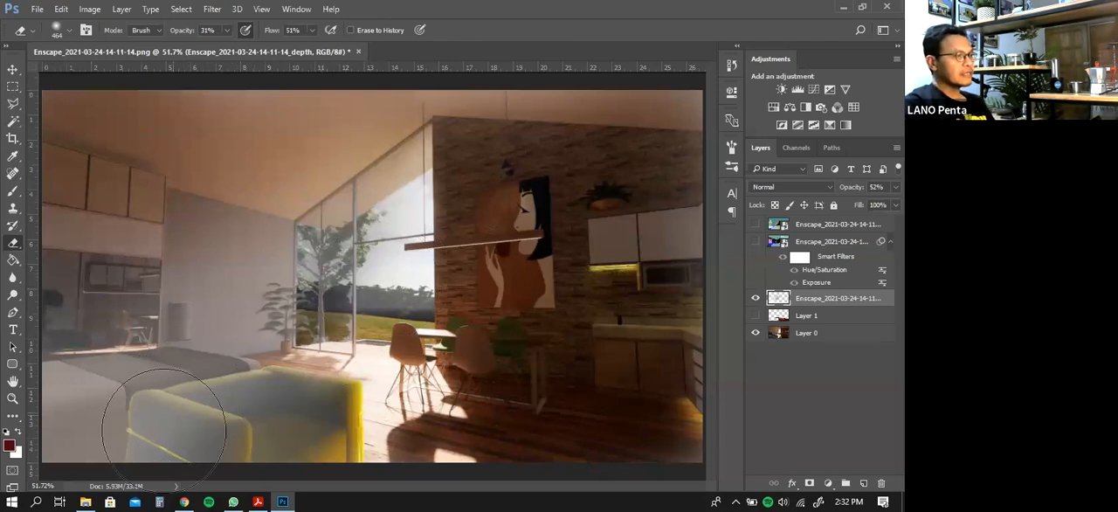
pyautogui.moveTo(218, 415)
pyautogui.mouseDown()
pyautogui.moveTo(284, 443)
pyautogui.moveTo(269, 390)
pyautogui.mouseUp()
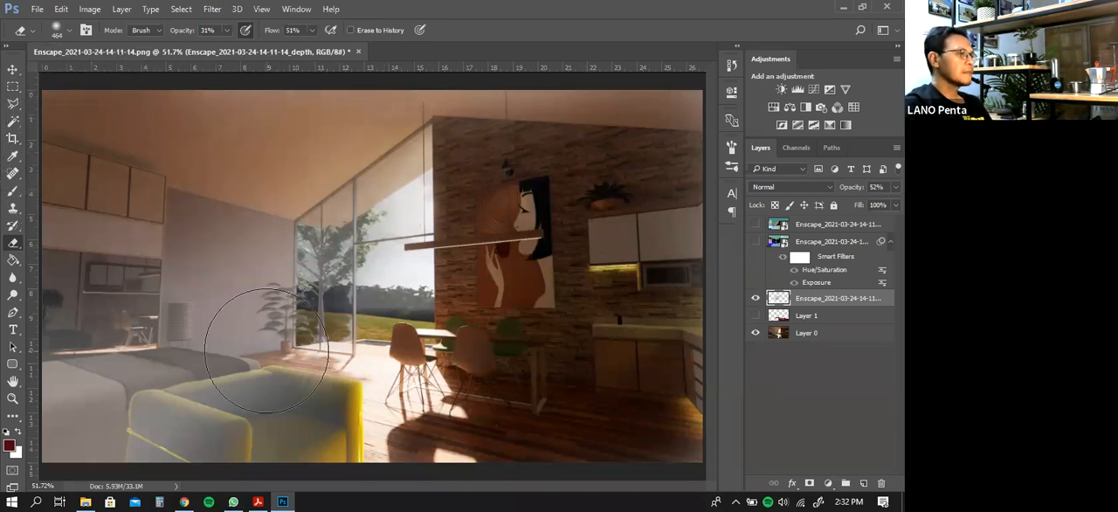
pyautogui.click(11, 400)
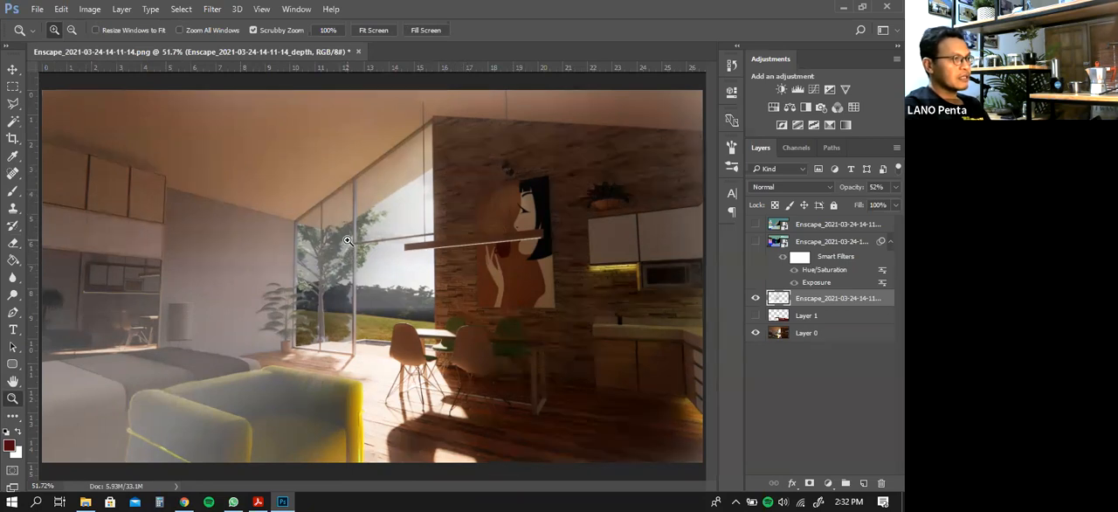
pyautogui.click(13, 278)
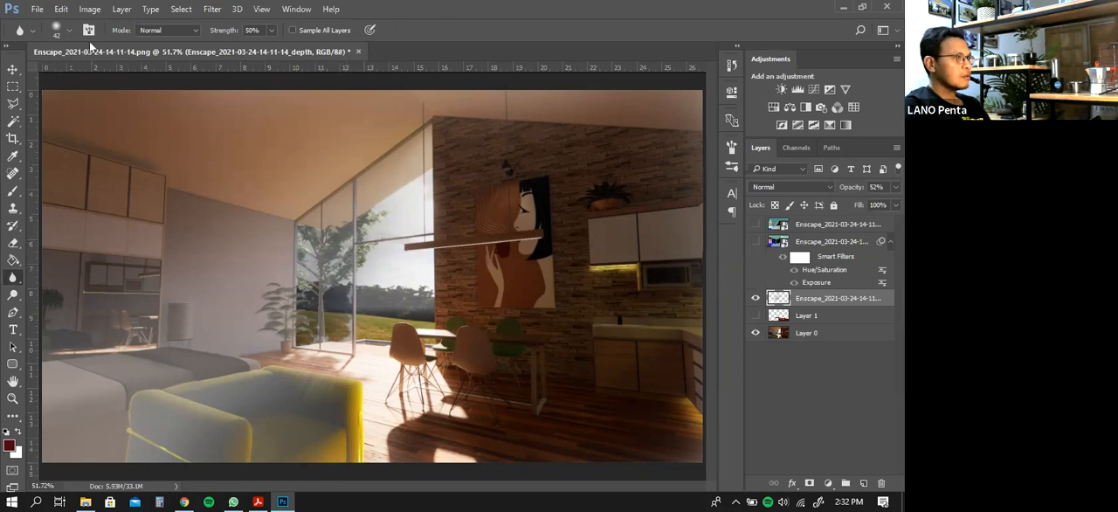
pyautogui.click(64, 34)
pyautogui.click(227, 163)
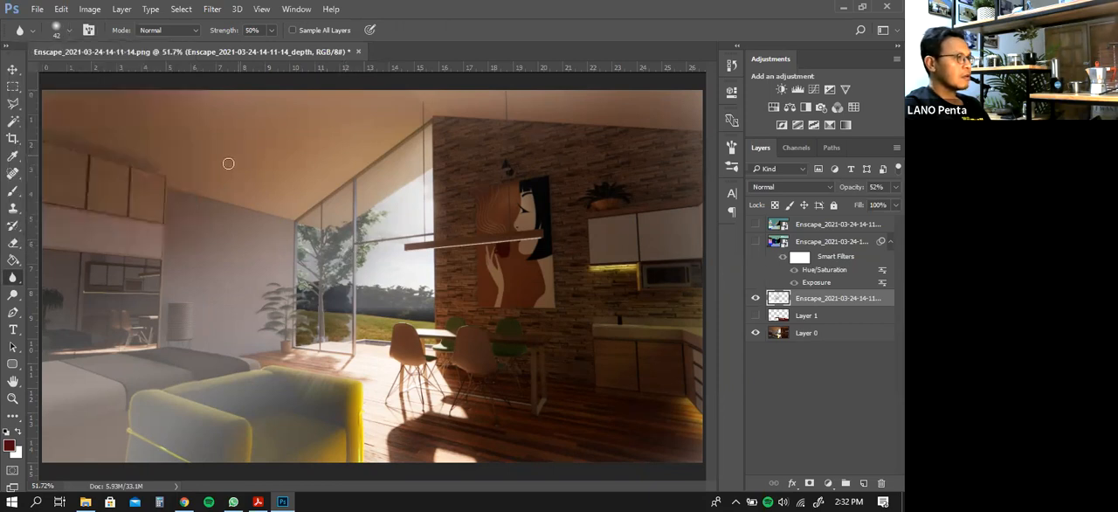
pyautogui.click(13, 259)
pyautogui.click(15, 243)
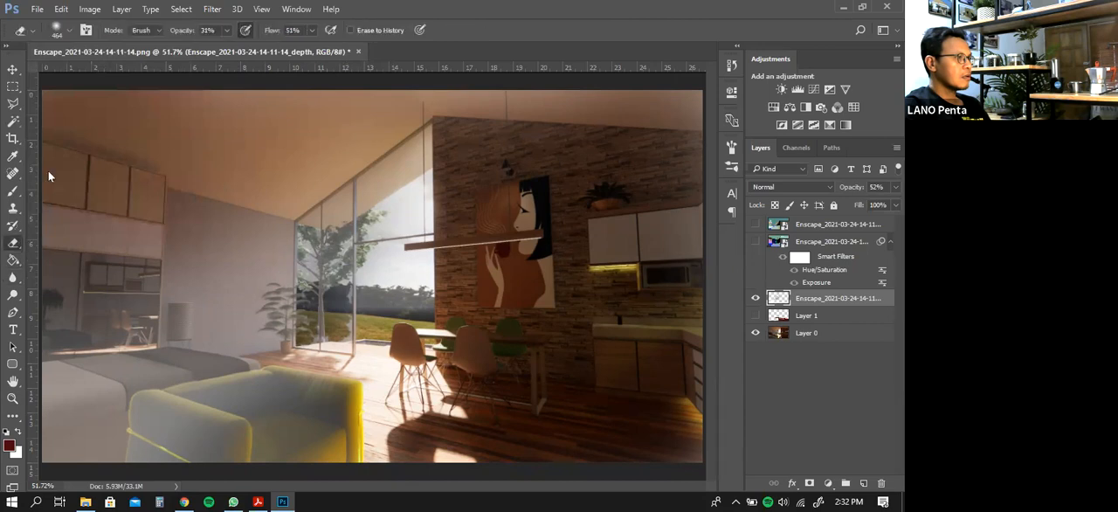
pyautogui.moveTo(341, 201)
pyautogui.mouseDown()
pyautogui.moveTo(355, 175)
pyautogui.moveTo(351, 248)
pyautogui.moveTo(363, 253)
pyautogui.moveTo(358, 245)
pyautogui.moveTo(350, 259)
pyautogui.moveTo(76, 225)
pyautogui.moveTo(64, 90)
pyautogui.mouseUp()
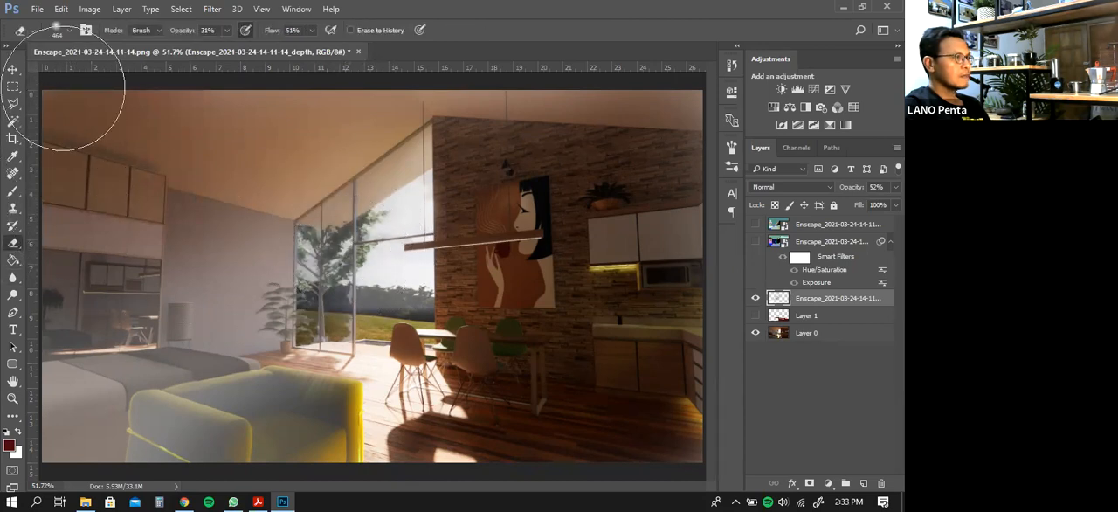
pyautogui.click(12, 70)
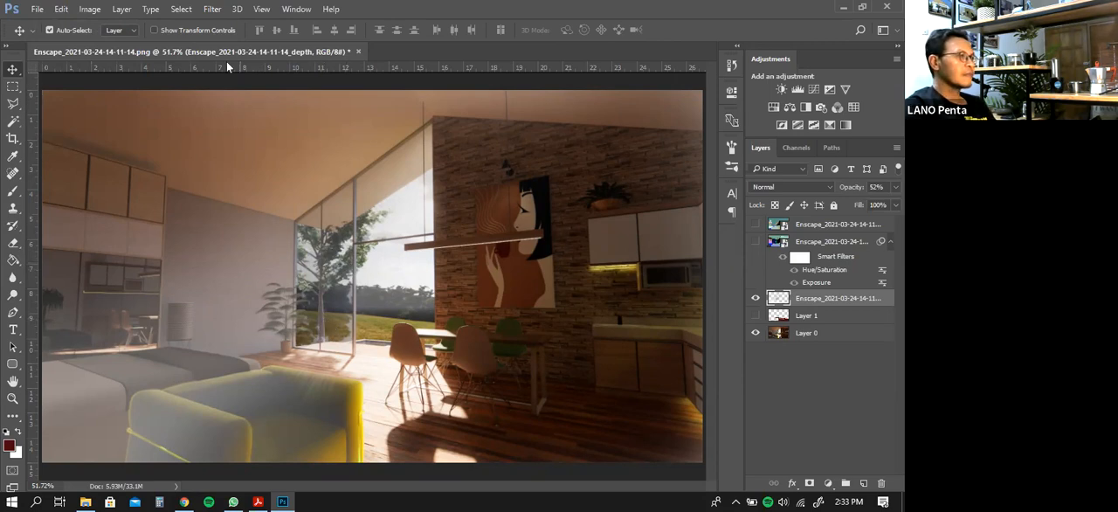
pyautogui.click(215, 13)
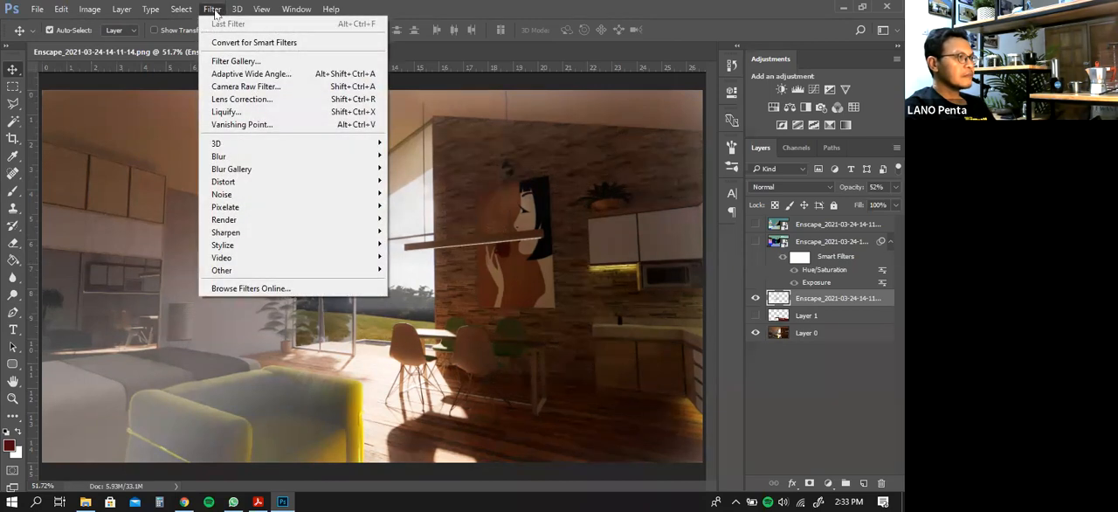
pyautogui.moveTo(258, 221)
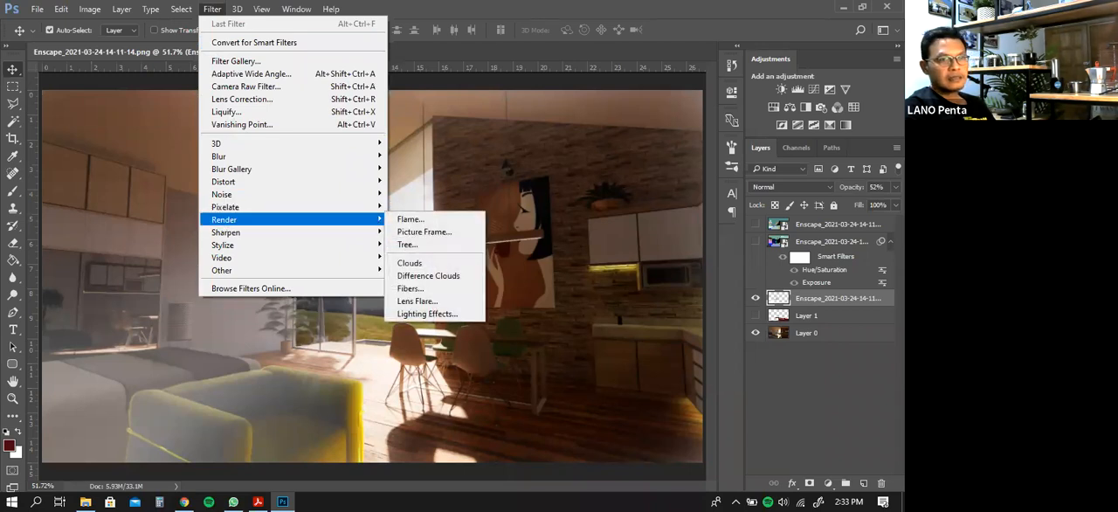
pyautogui.click(213, 10)
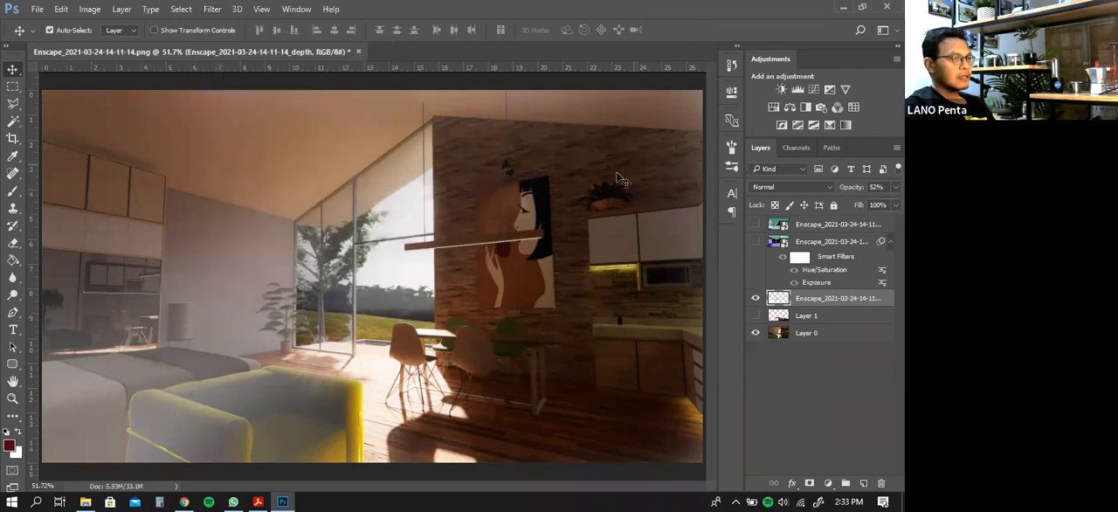
pyautogui.click(211, 8)
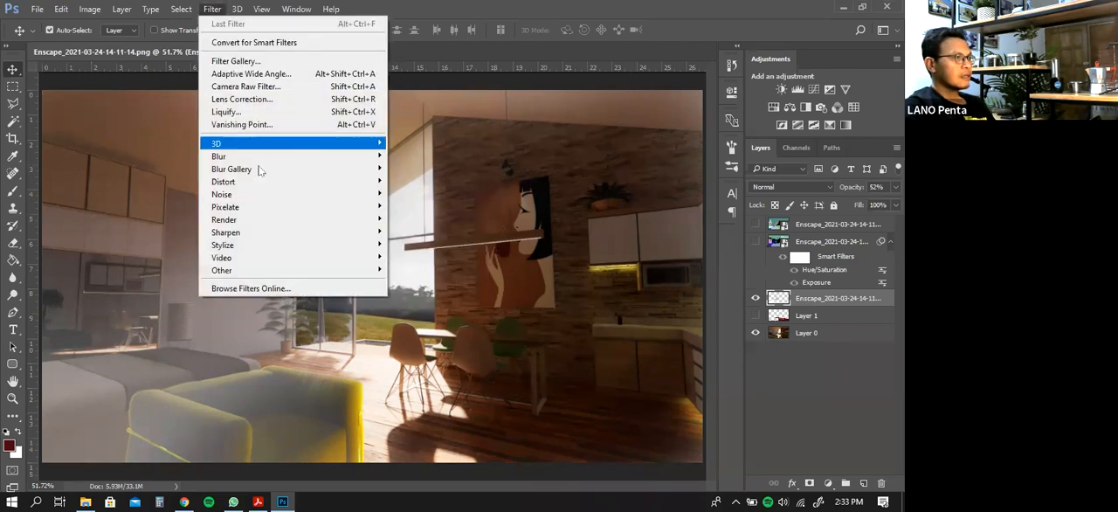
pyautogui.moveTo(278, 225)
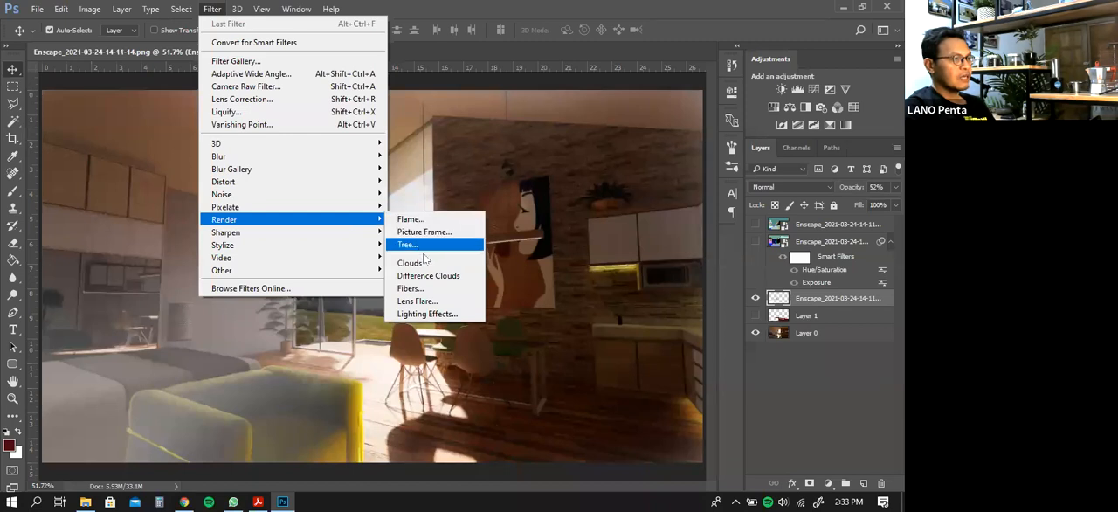
pyautogui.click(429, 307)
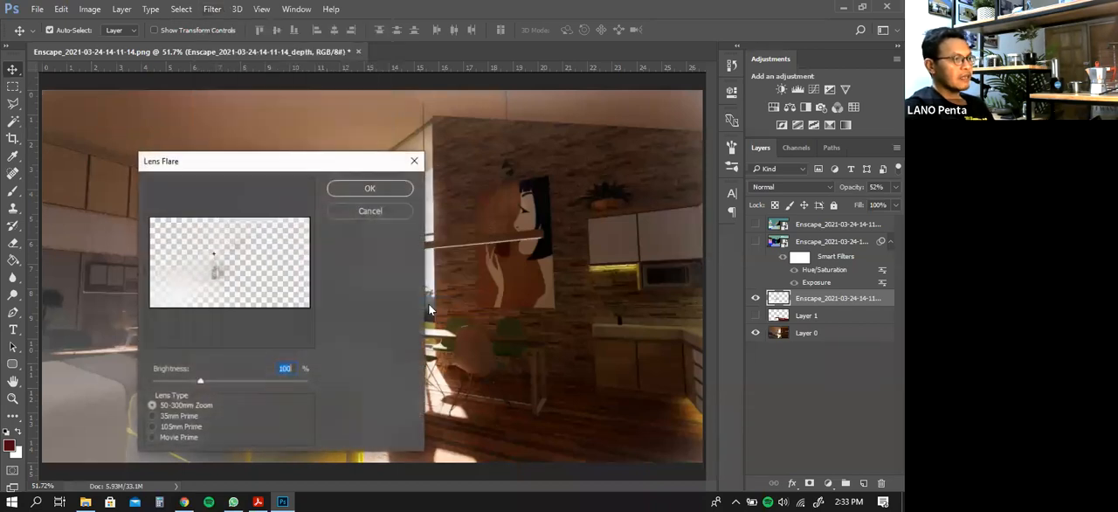
pyautogui.click(380, 212)
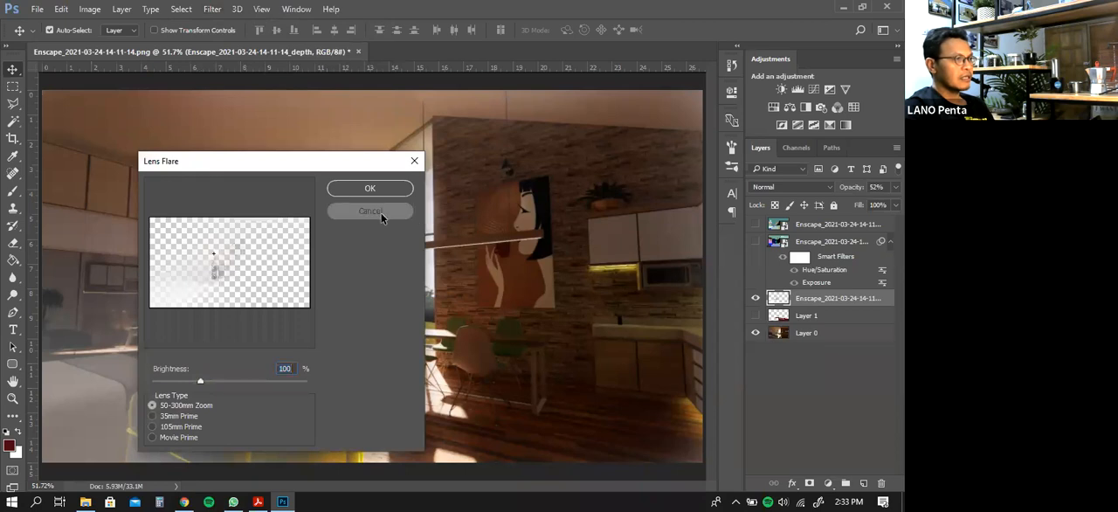
# Try a 35mm Prime lens flare at 100% brightness on Layer 0, centred over the tree outside the window, and undo it
pyautogui.click(812, 336)
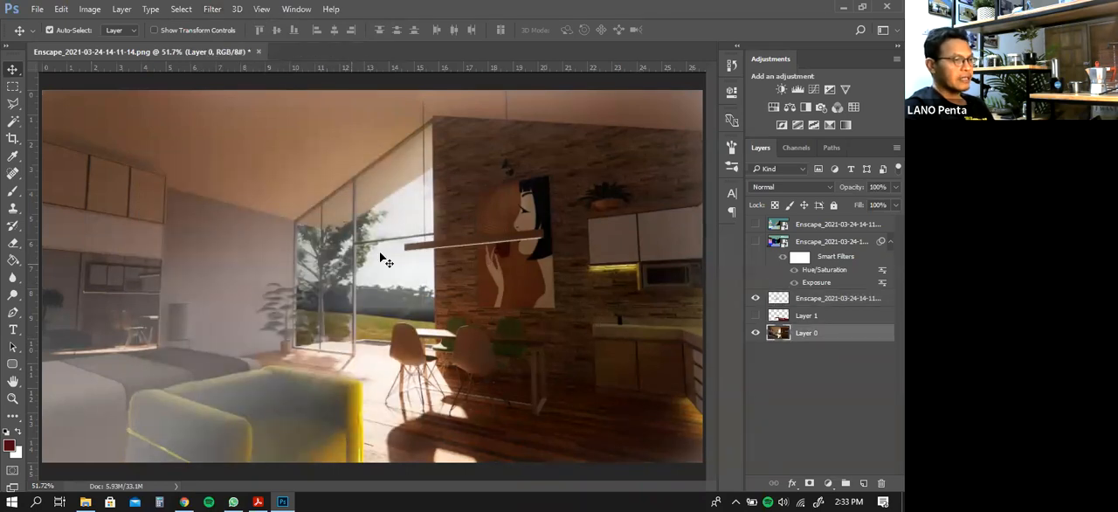
pyautogui.click(213, 9)
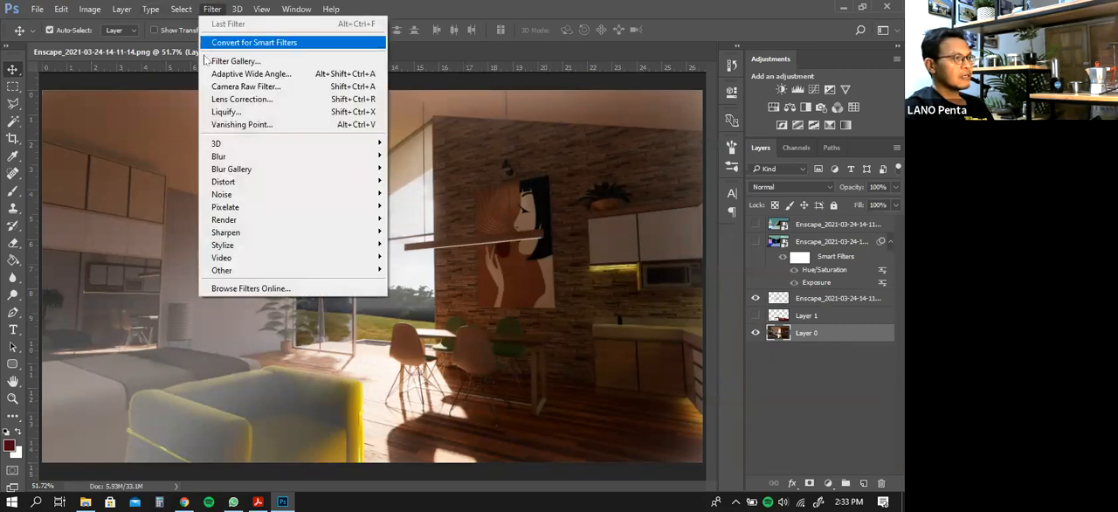
pyautogui.moveTo(239, 223)
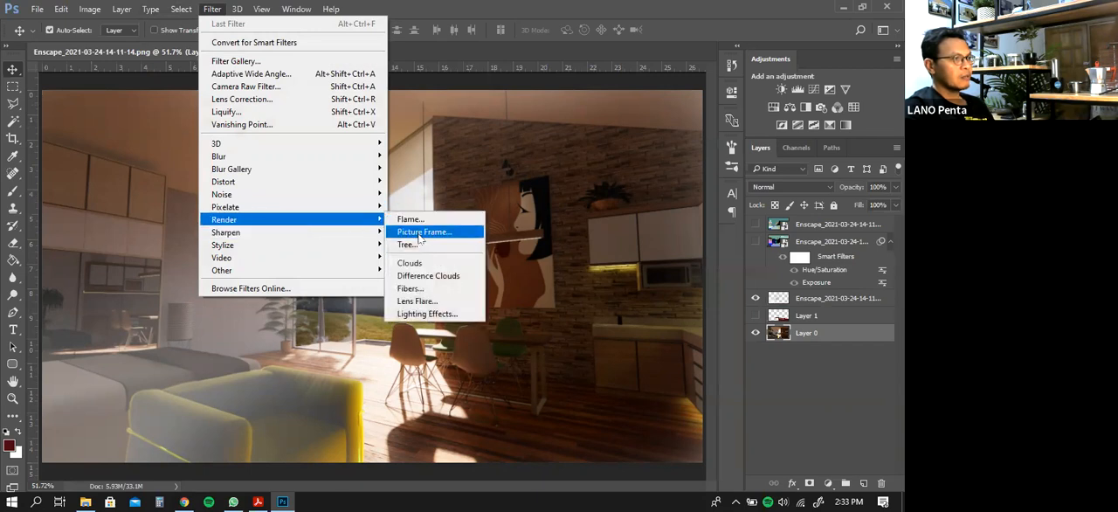
pyautogui.click(422, 301)
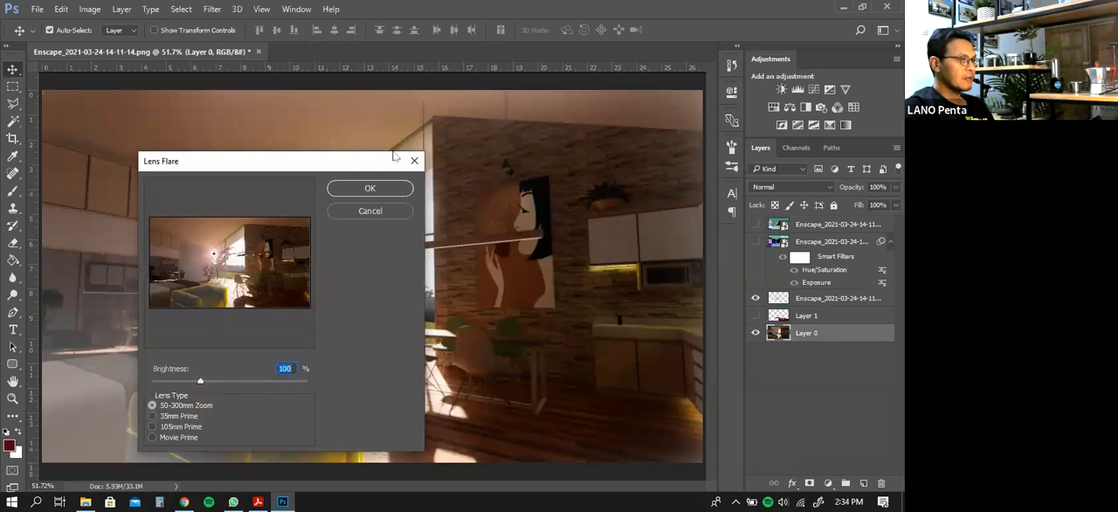
pyautogui.moveTo(399, 155); pyautogui.dragTo(435, 129)
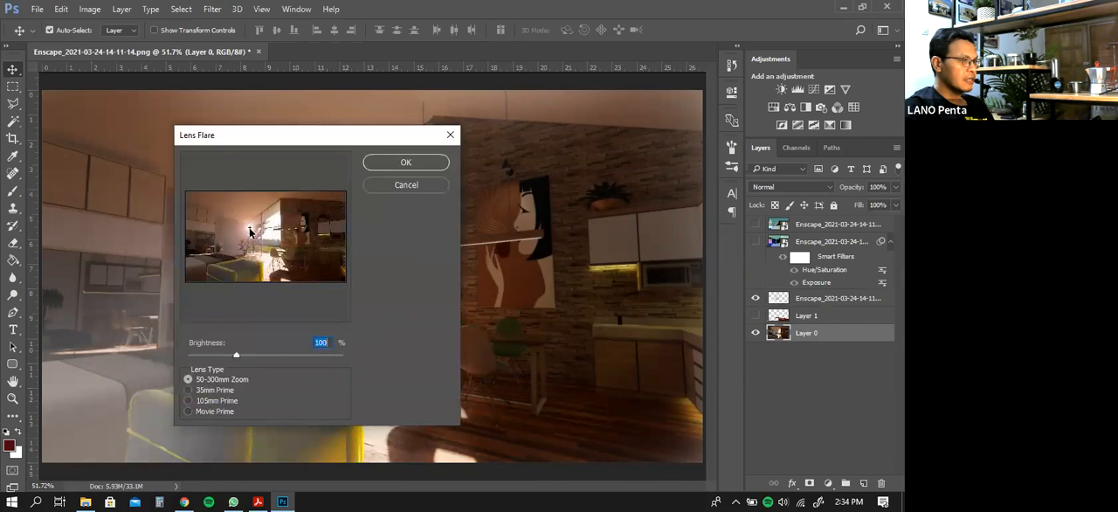
pyautogui.click(256, 234)
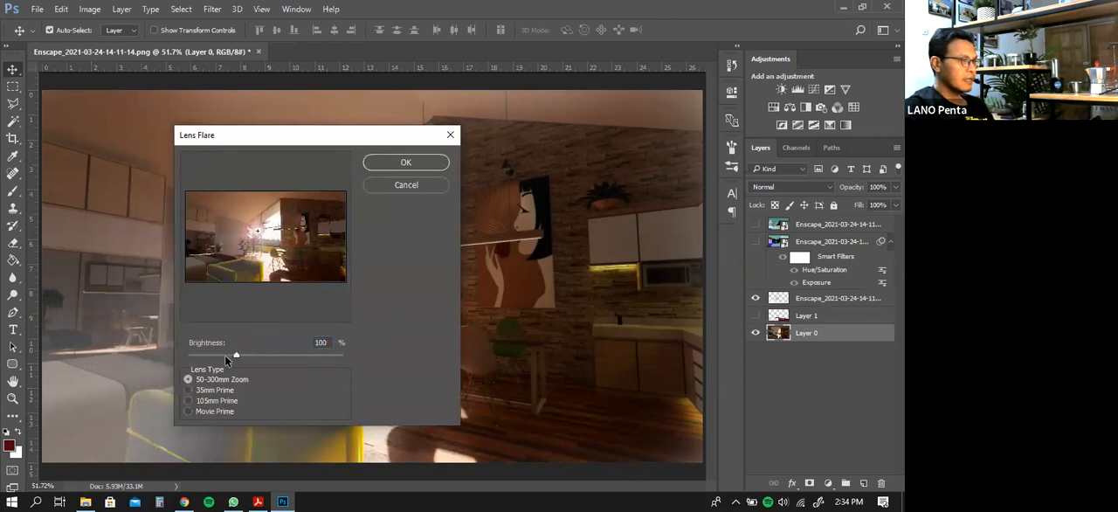
pyautogui.moveTo(239, 354)
pyautogui.mouseDown()
pyautogui.moveTo(280, 365)
pyautogui.moveTo(239, 359)
pyautogui.mouseUp()
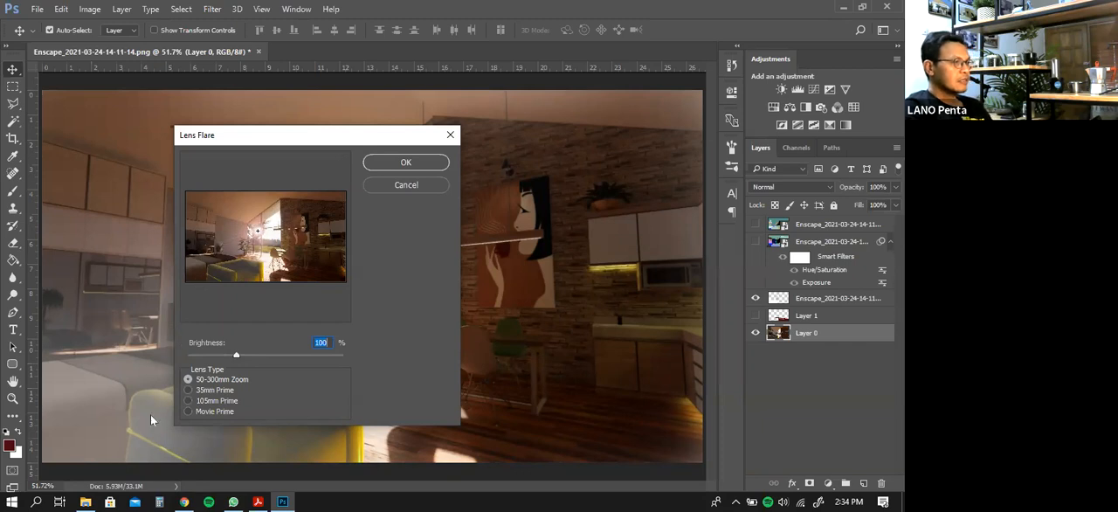
pyautogui.click(189, 390)
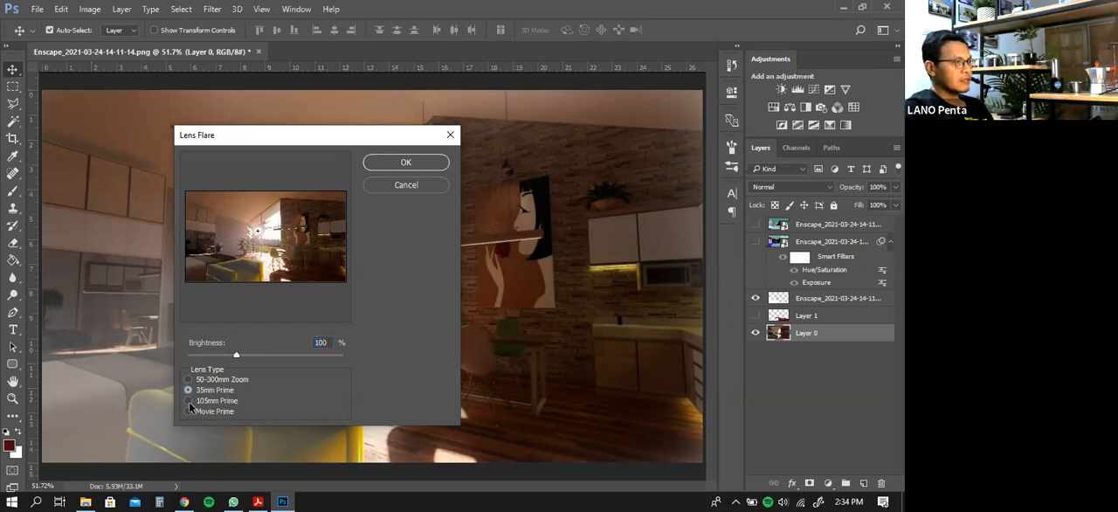
pyautogui.click(189, 401)
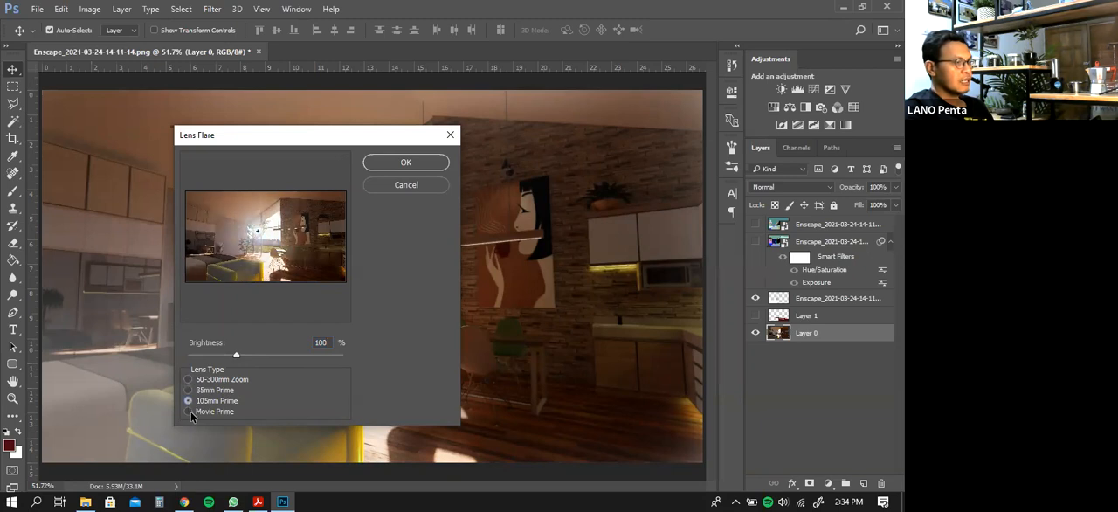
pyautogui.click(190, 412)
pyautogui.click(188, 389)
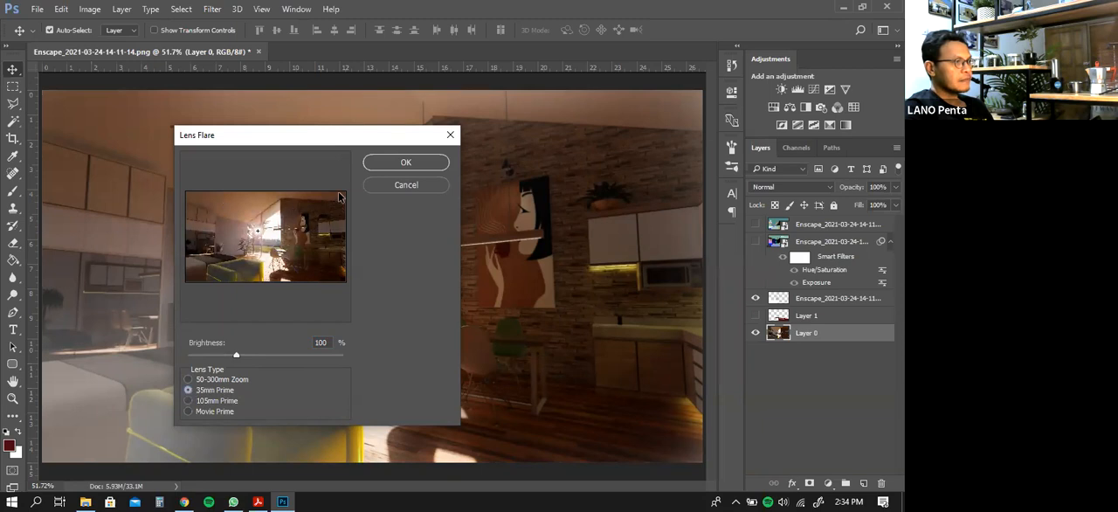
pyautogui.click(403, 163)
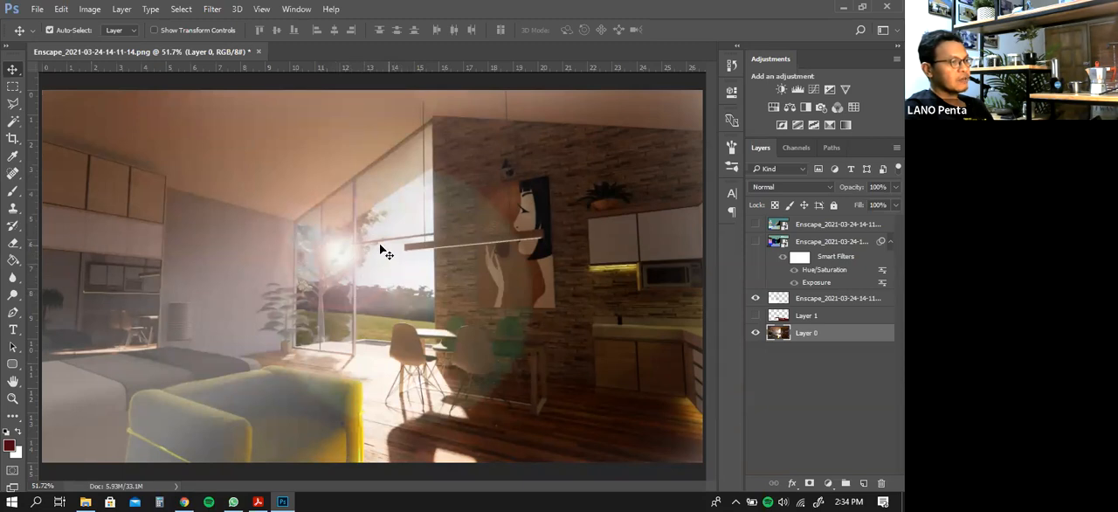
pyautogui.press('ctrl')
pyautogui.hotkey('ctrl', 'z')
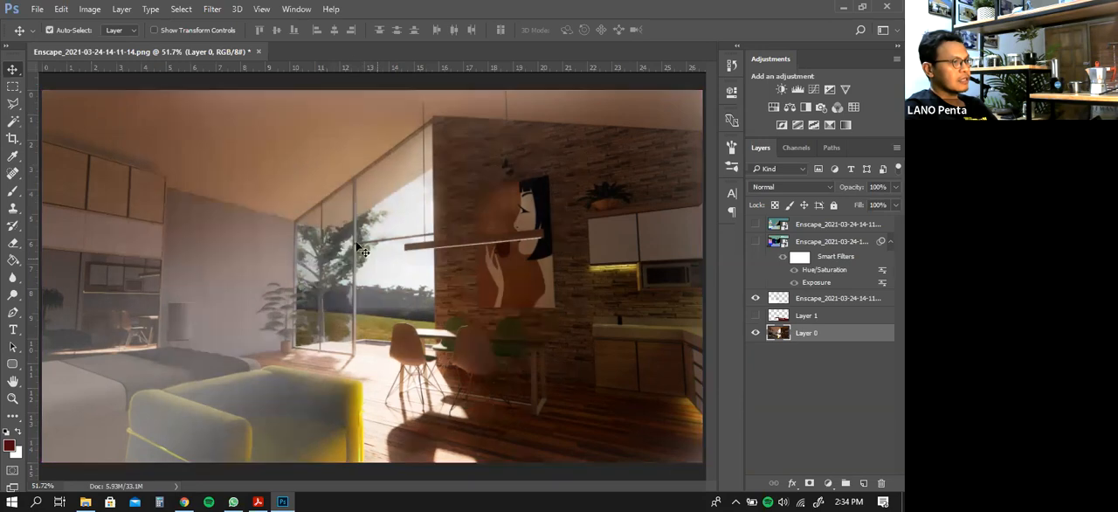
# Render a 35mm Prime lens flare at 56% brightness over the window tree on Layer 0, and compare with the depth layer hidden and shown
pyautogui.click(219, 11)
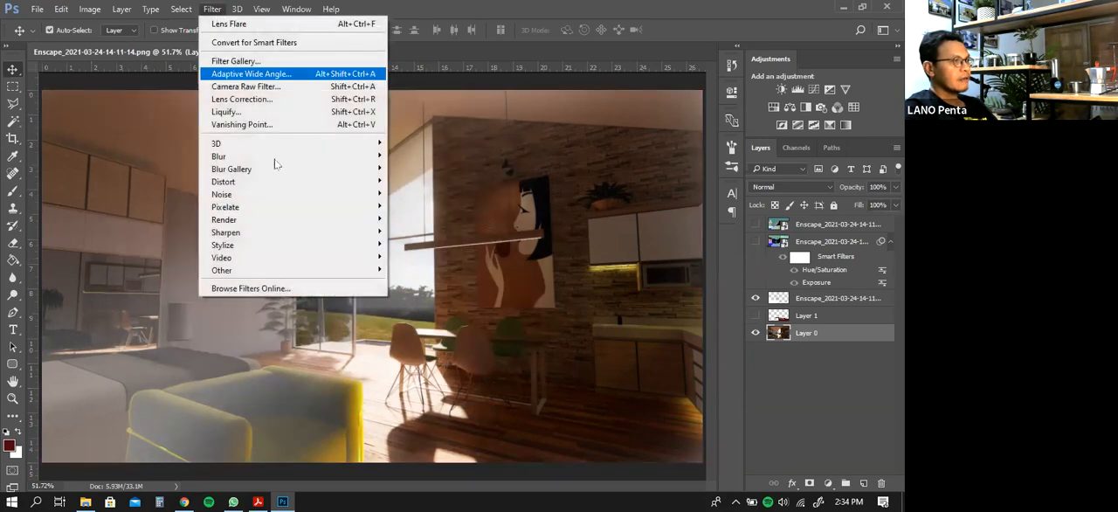
pyautogui.moveTo(274, 236)
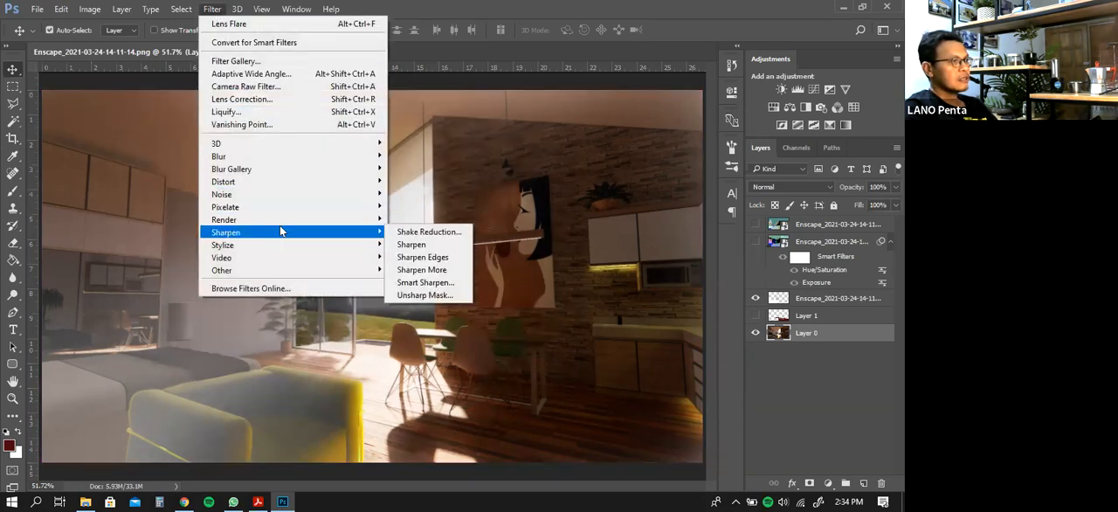
pyautogui.moveTo(282, 219)
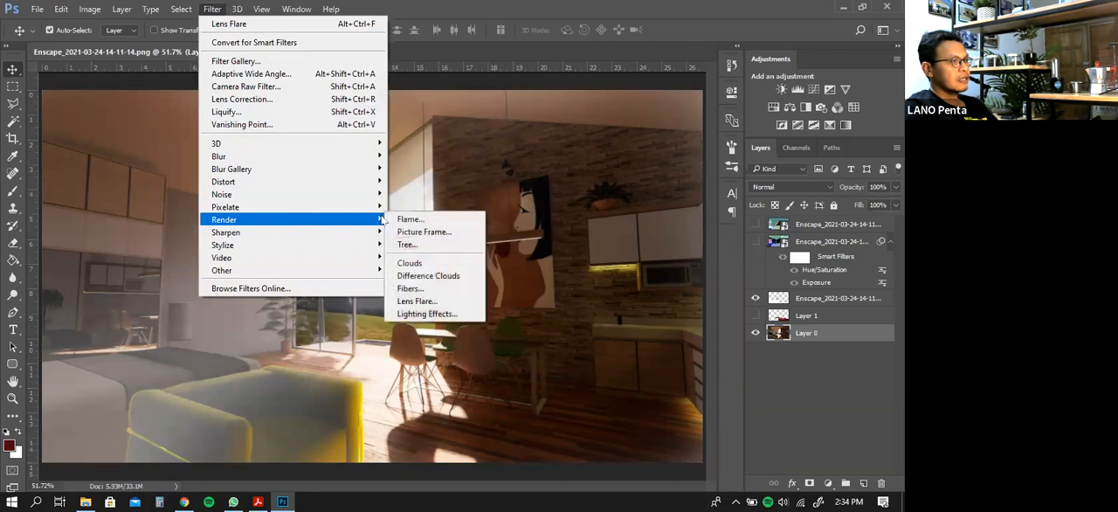
pyautogui.click(416, 300)
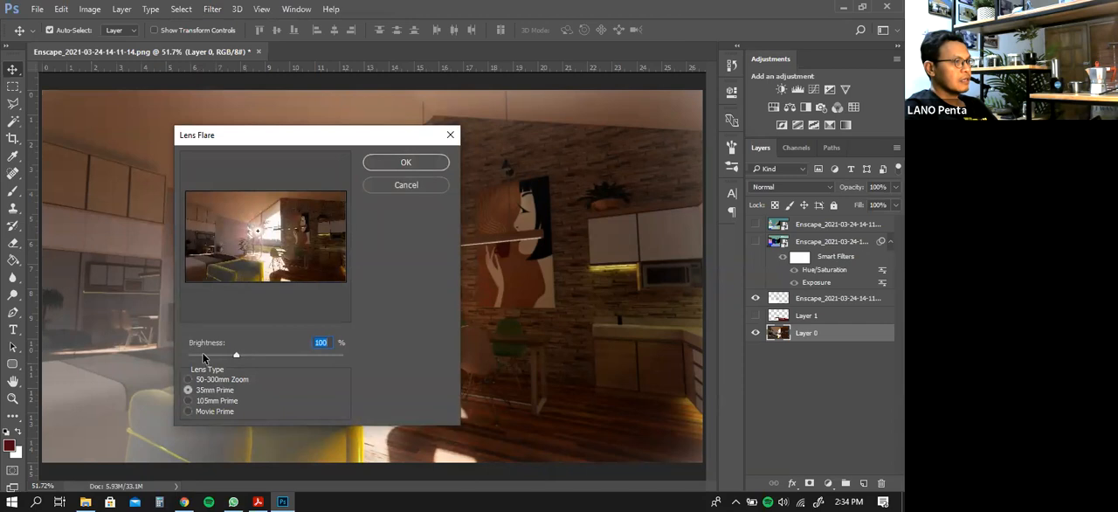
pyautogui.moveTo(237, 353); pyautogui.dragTo(214, 365)
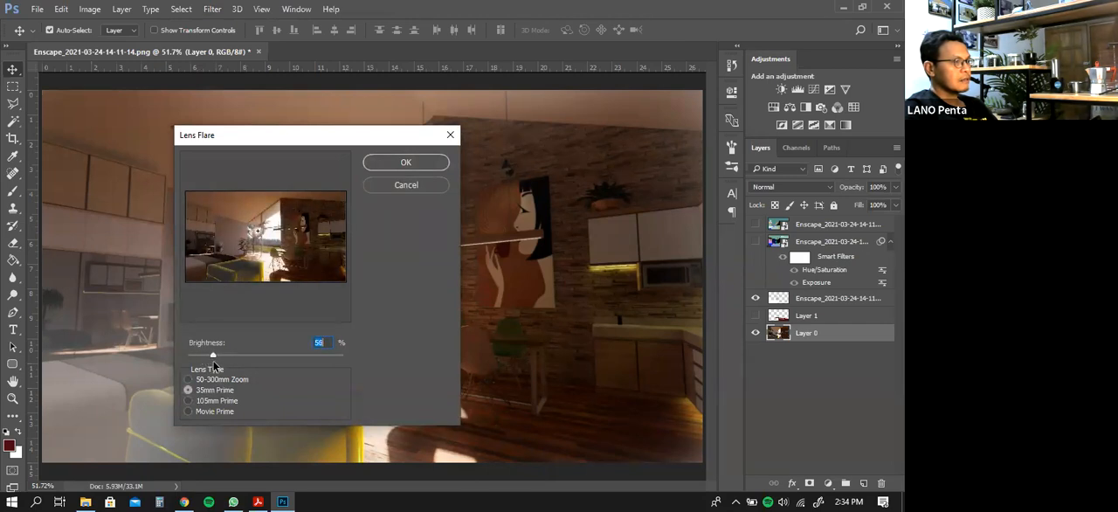
pyautogui.click(404, 163)
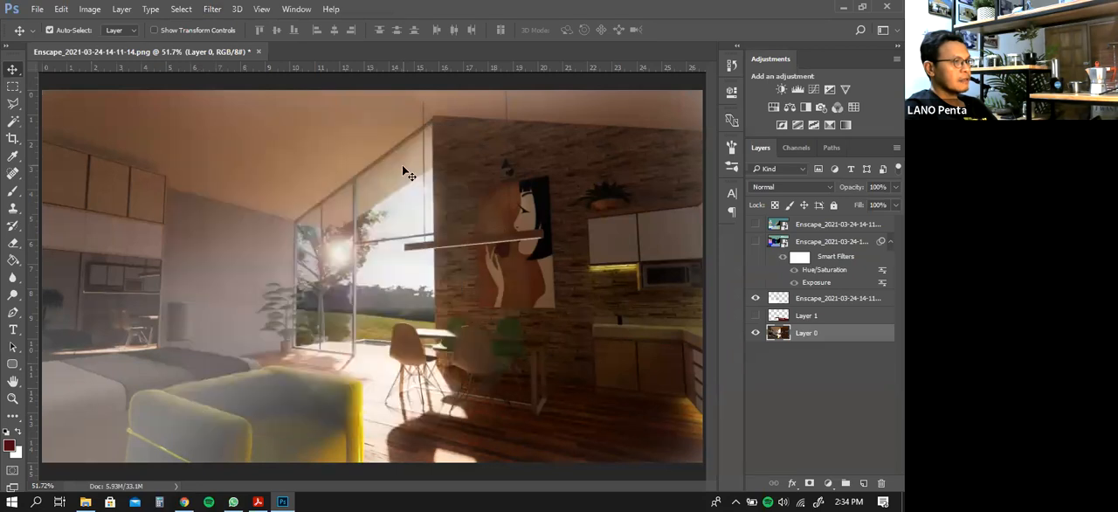
pyautogui.click(756, 299)
pyautogui.click(756, 299)
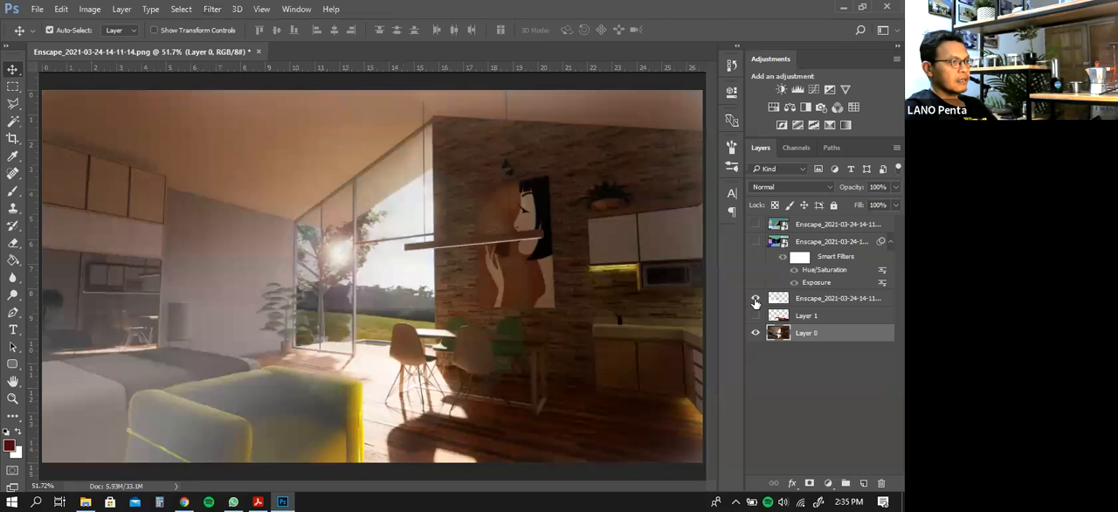
# Compare the render with the depth layer's haze hidden and shown, leaving the depth layer visible
pyautogui.click(755, 299)
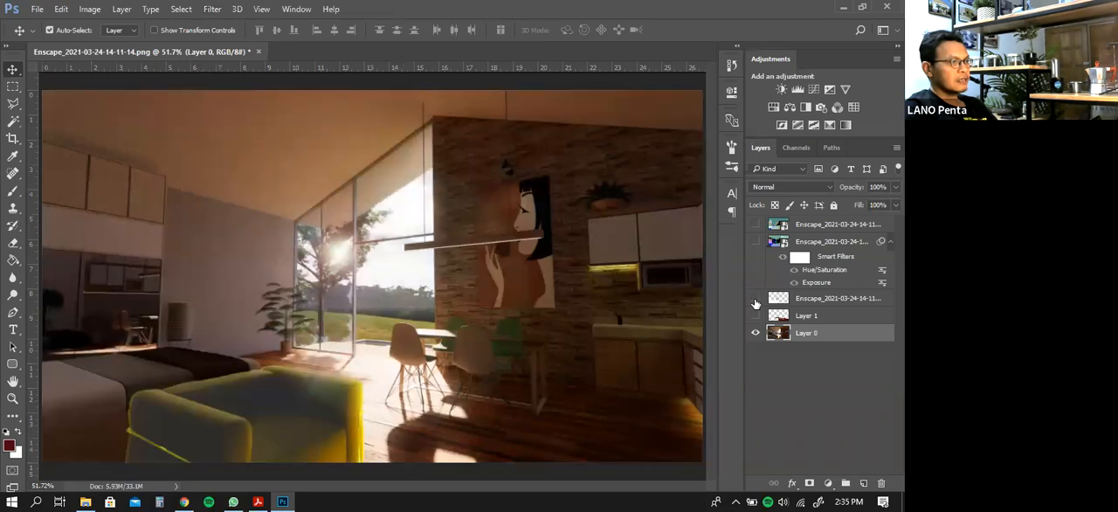
pyautogui.click(756, 299)
pyautogui.click(756, 298)
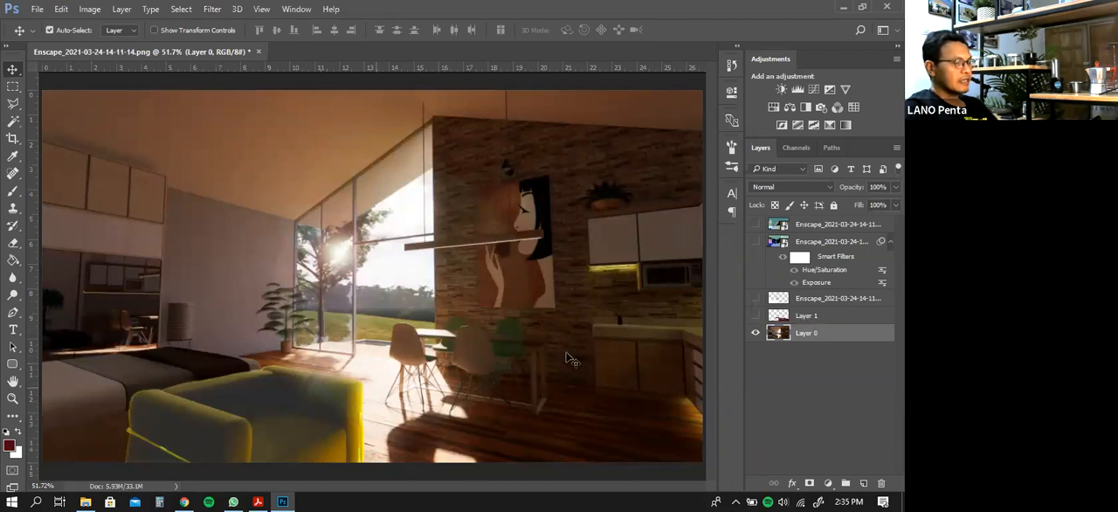
pyautogui.click(757, 300)
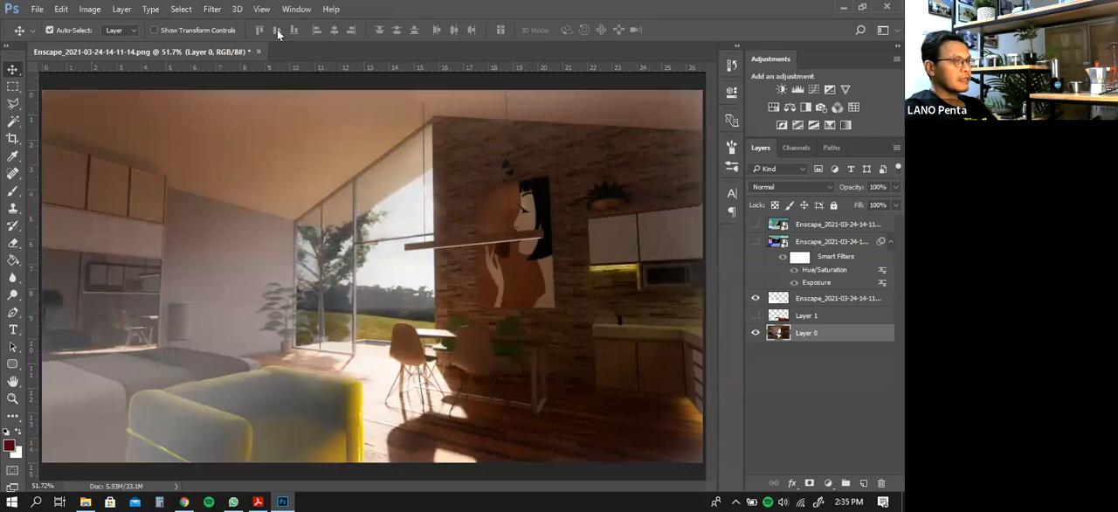
# Replace the lens flare over the window tree on Layer 0 with a 50-300mm Zoom flare at 68% brightness
pyautogui.click(212, 8)
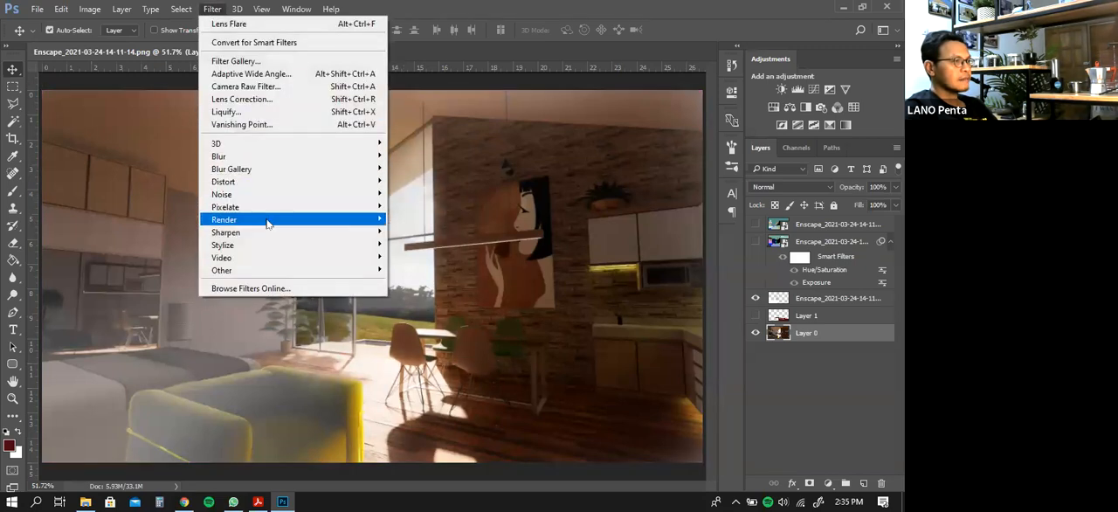
pyautogui.moveTo(305, 221)
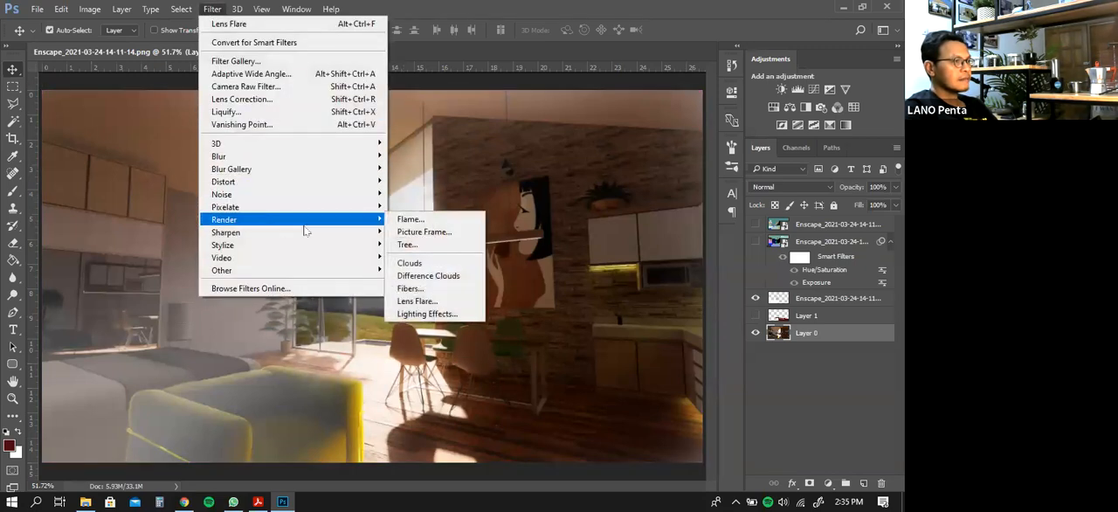
pyautogui.click(417, 301)
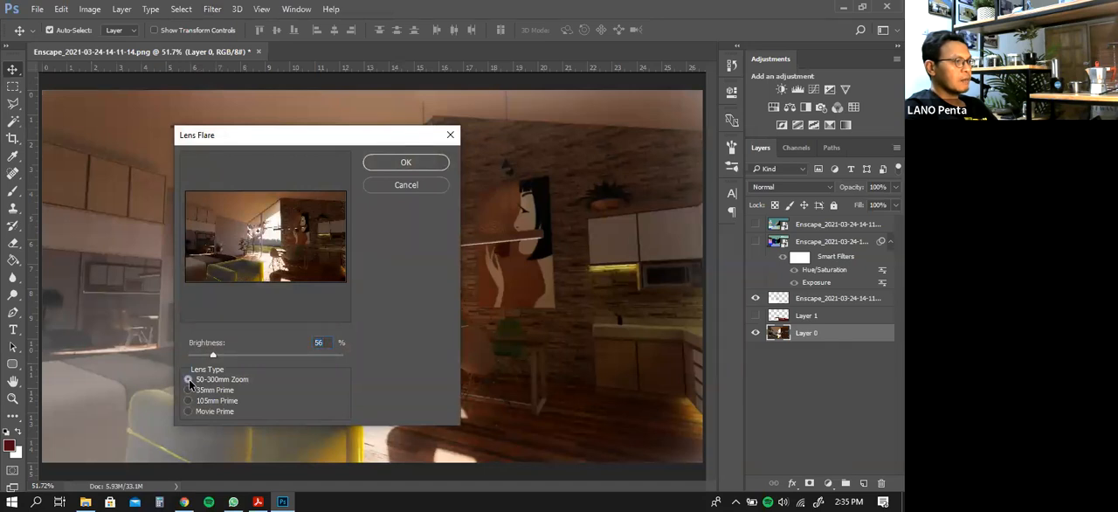
pyautogui.moveTo(219, 355); pyautogui.dragTo(222, 358)
pyautogui.click(409, 161)
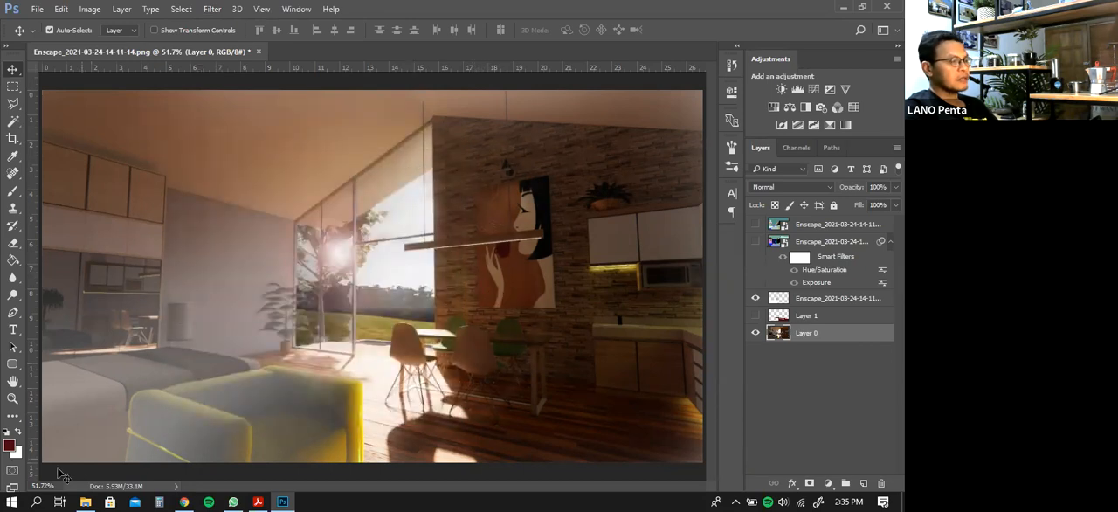
# Render a 50-300mm Zoom lens flare at 18% brightness on Layer 0 at the wall lamp above the woman's portrait
pyautogui.click(13, 398)
pyautogui.moveTo(483, 153); pyautogui.dragTo(447, 230)
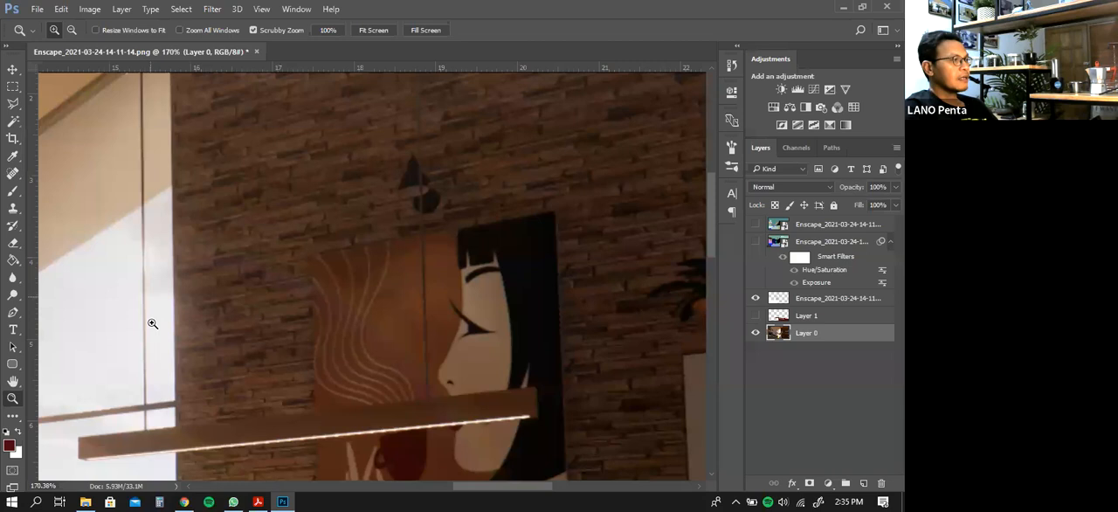
pyautogui.click(216, 10)
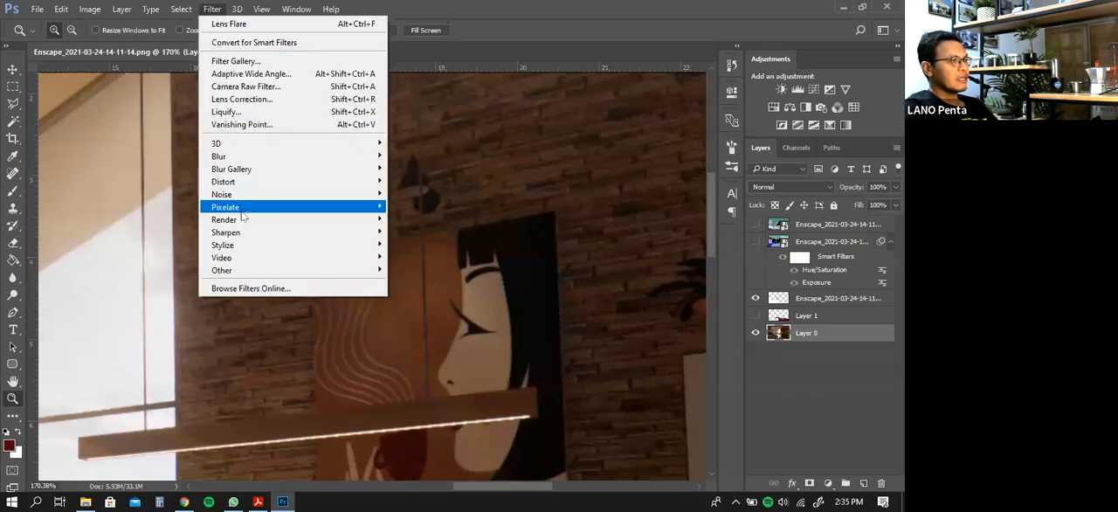
pyautogui.moveTo(249, 223)
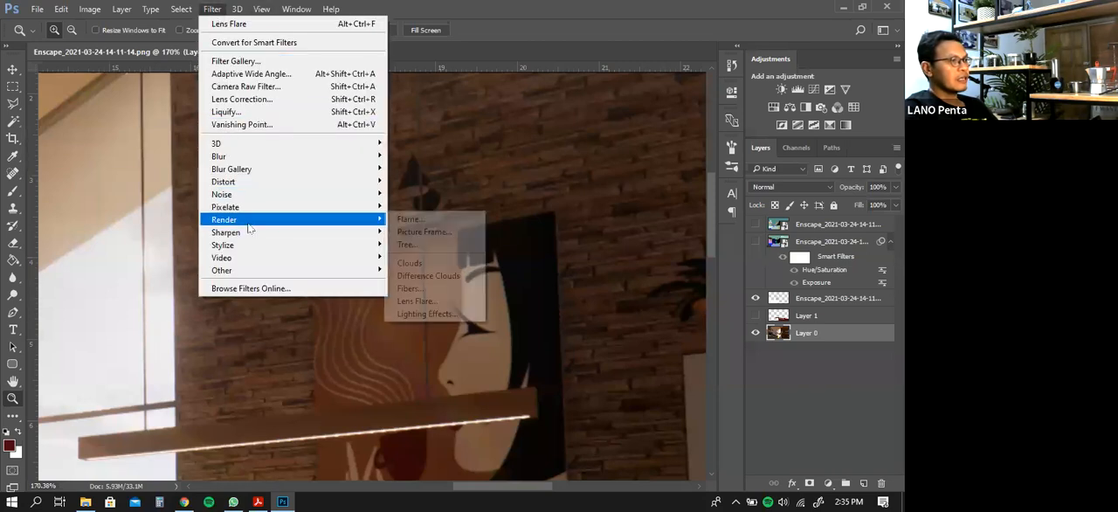
pyautogui.click(418, 302)
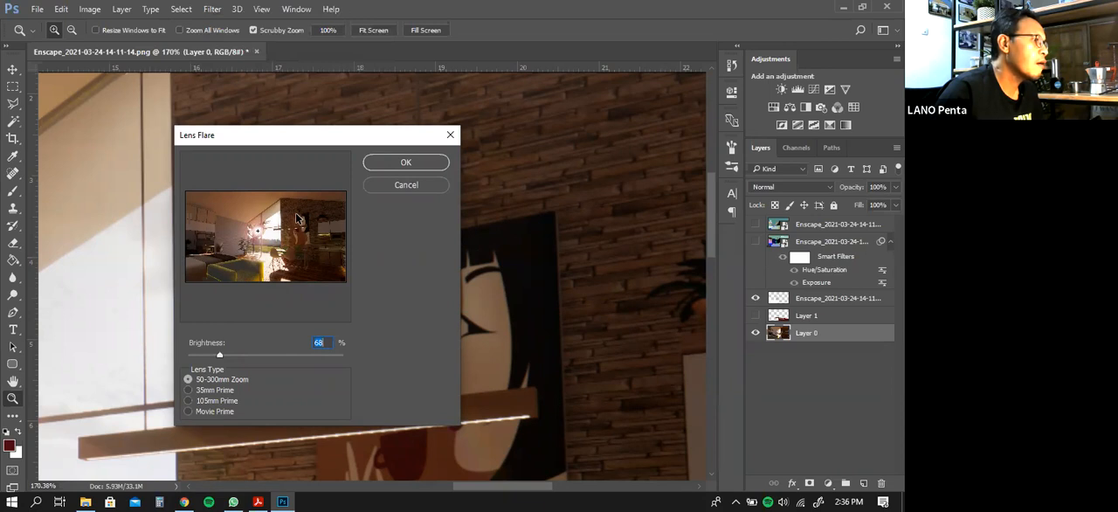
pyautogui.click(297, 217)
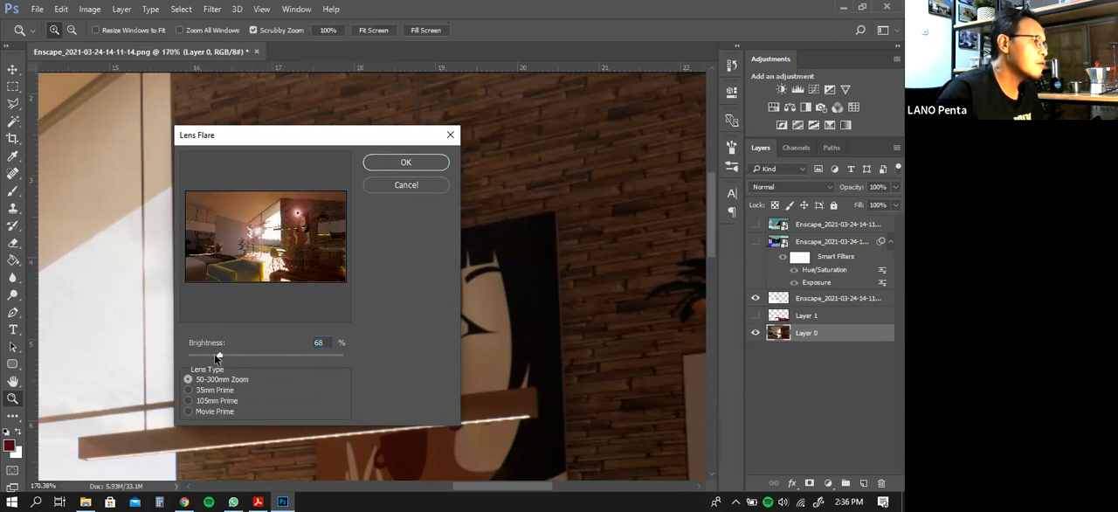
pyautogui.click(196, 353)
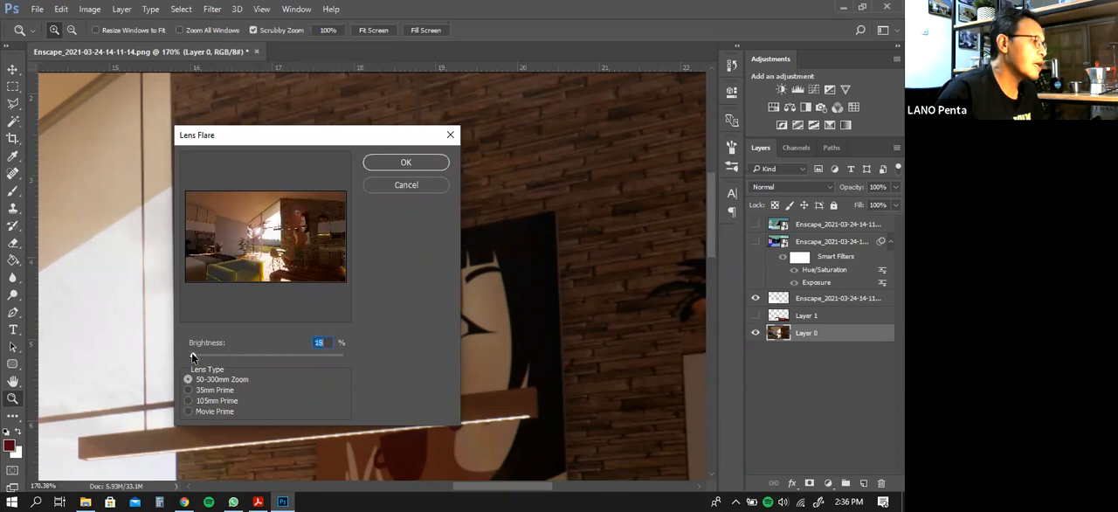
pyautogui.click(406, 163)
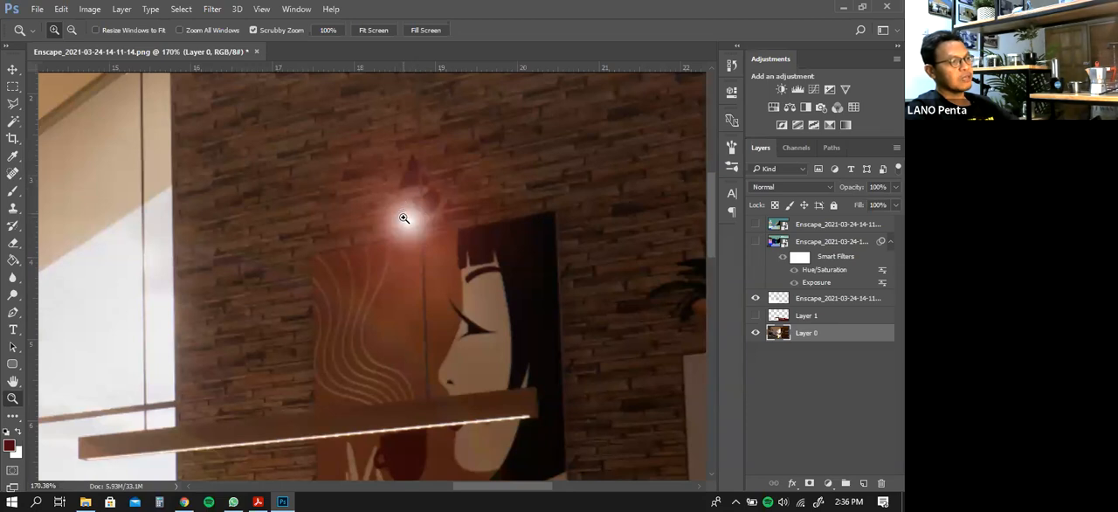
pyautogui.rightClick(343, 258)
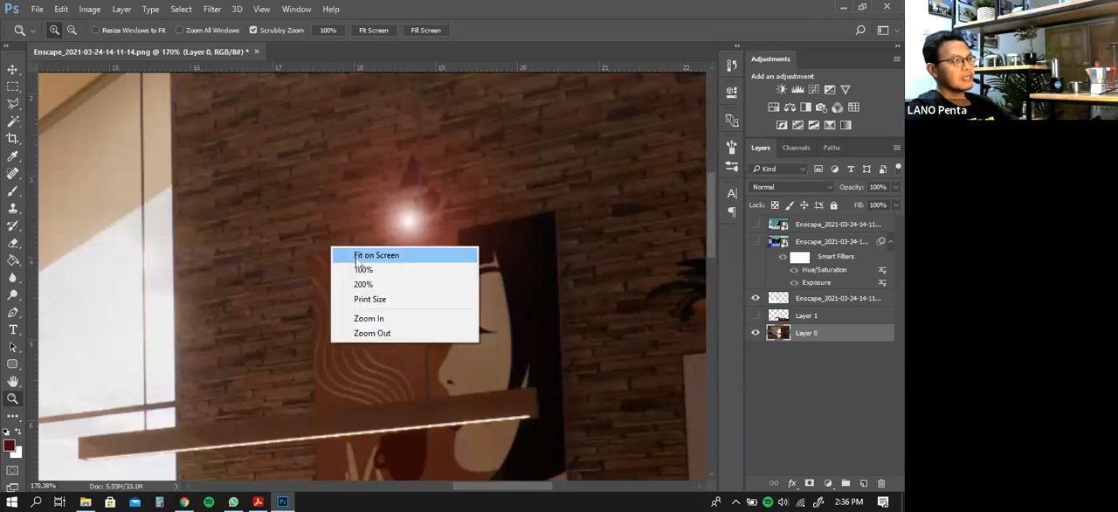
pyautogui.click(357, 258)
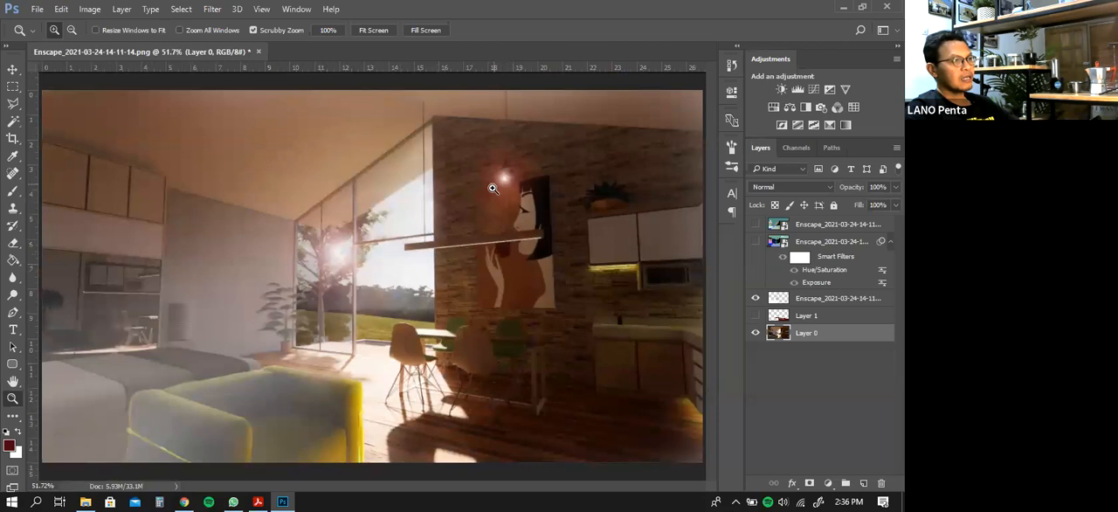
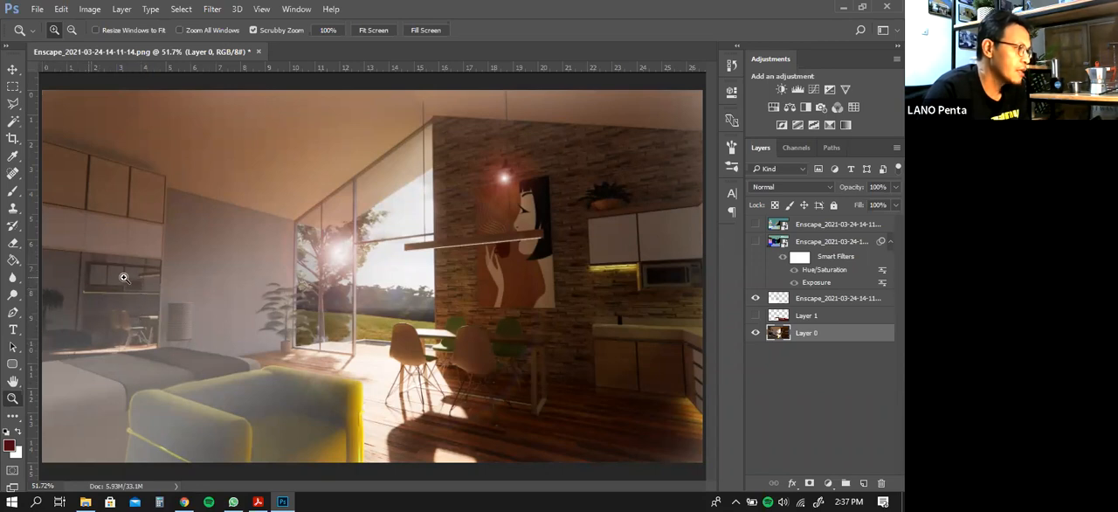
# Select the three pink wardrobe door panels by colour on the materialId layer, hide that layer and make Layer 0 active
pyautogui.click(755, 242)
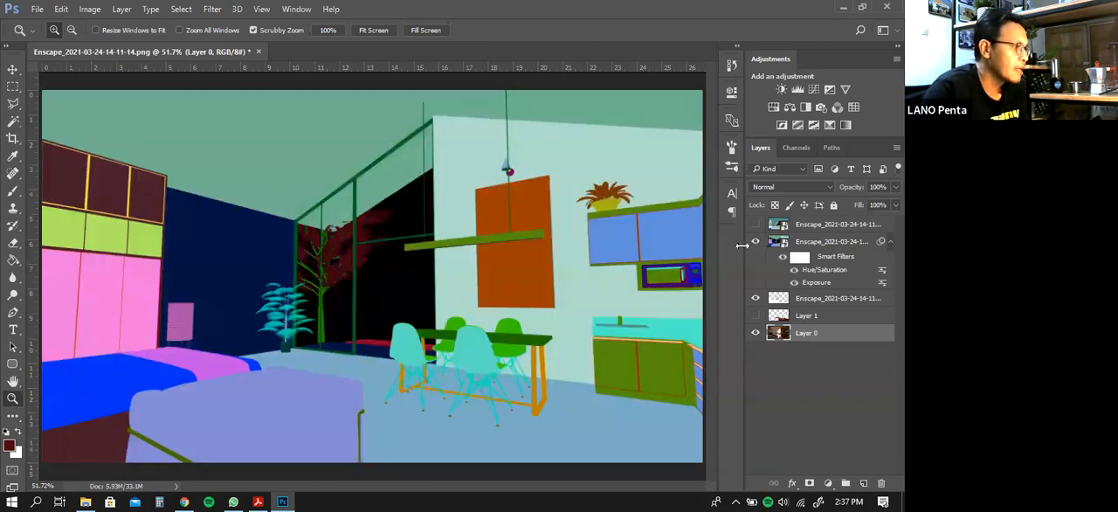
pyautogui.click(806, 242)
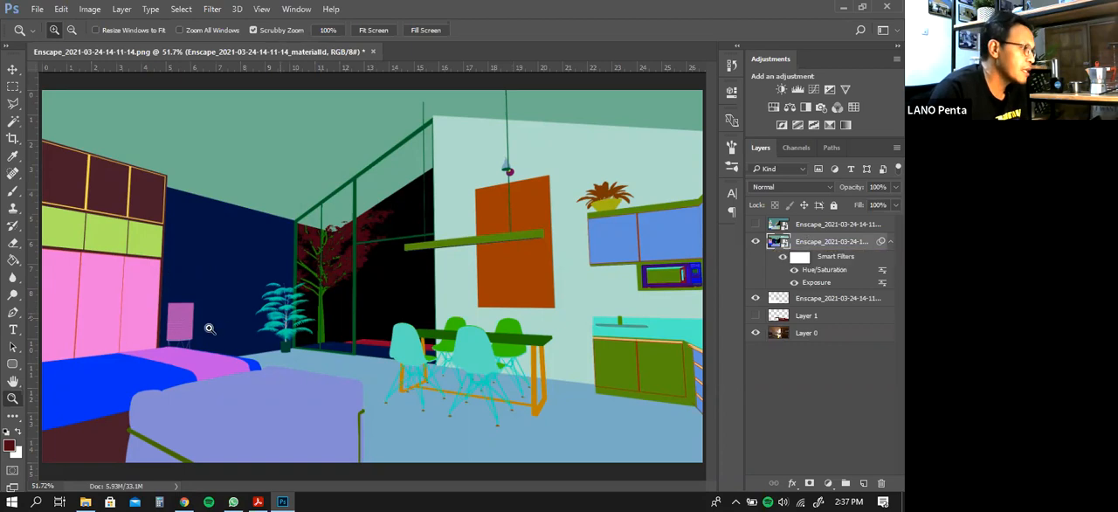
pyautogui.click(13, 121)
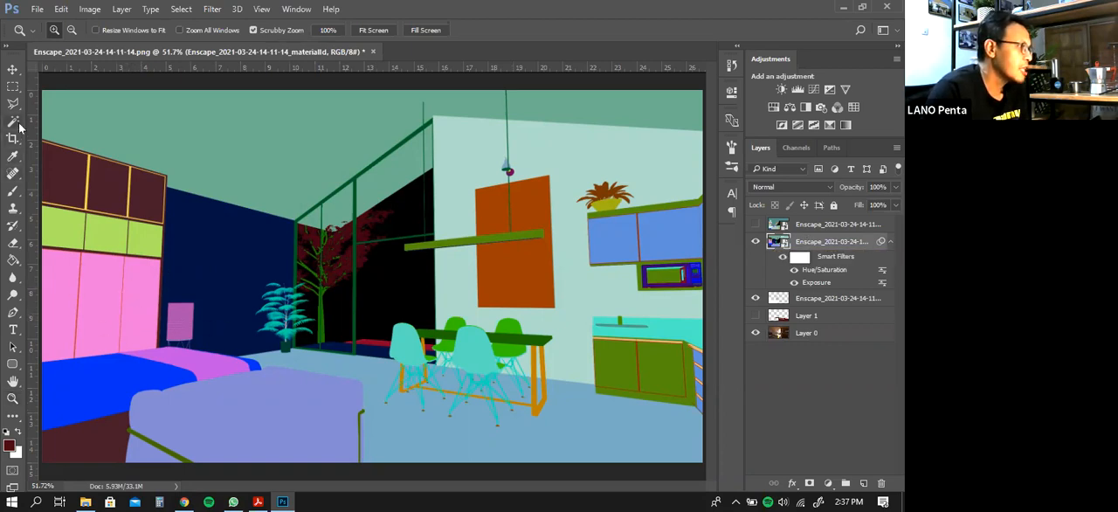
pyautogui.keyDown('shift'); pyautogui.click(126, 302); pyautogui.keyUp('shift')
pyautogui.keyDown('shift'); pyautogui.click(93, 316); pyautogui.keyUp('shift')
pyautogui.keyDown('shift'); pyautogui.click(68, 310); pyautogui.keyUp('shift')
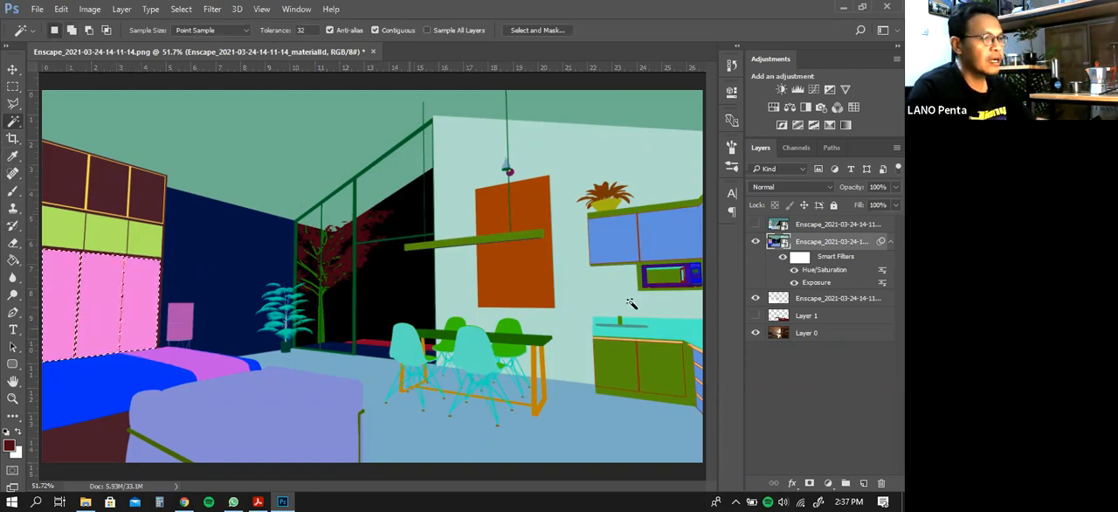
pyautogui.click(756, 241)
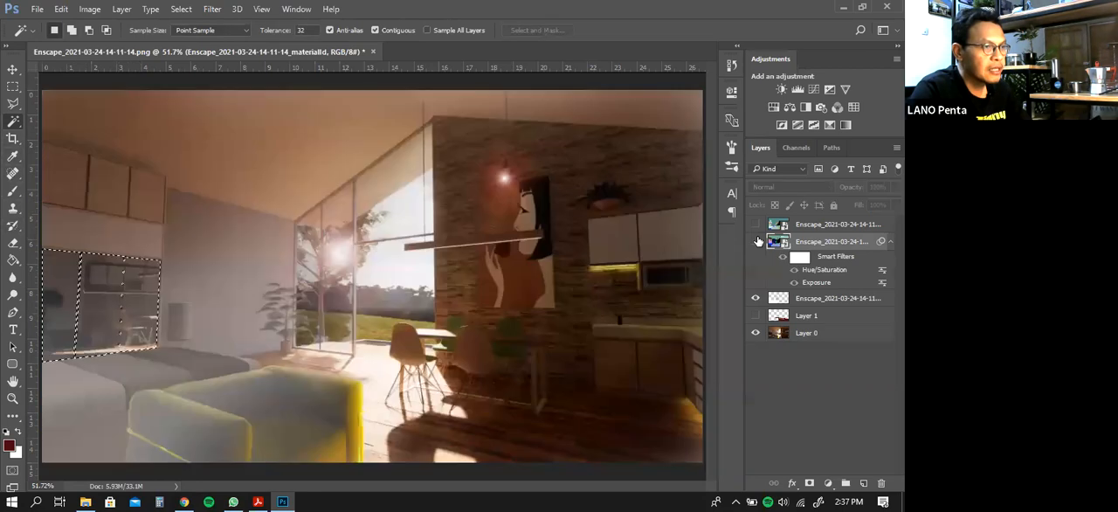
pyautogui.click(832, 336)
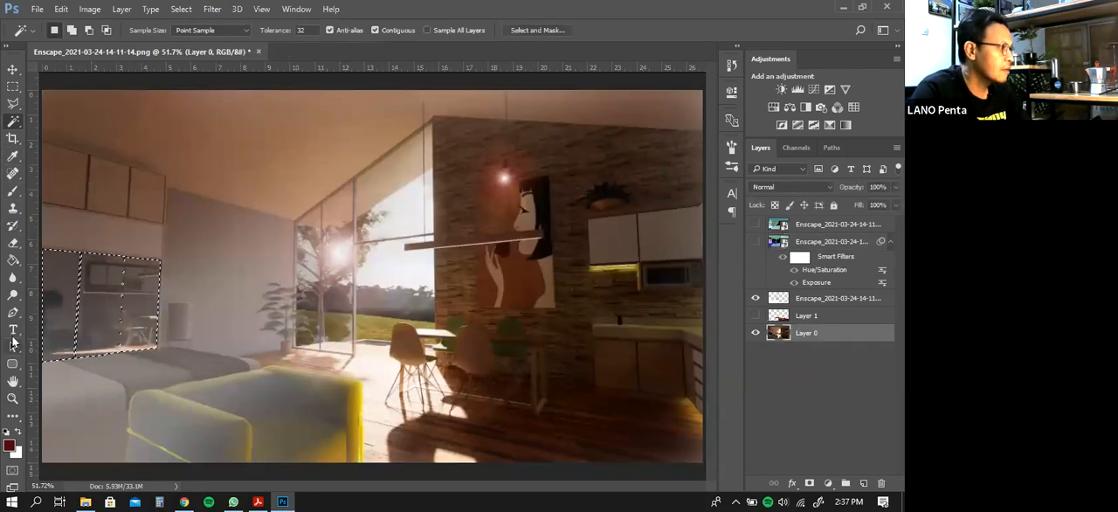
# Blur the reflections in the selected wardrobe doors on Layer 0 with a soft 136 px Blur tool at 50% strength, then deselect
pyautogui.click(13, 277)
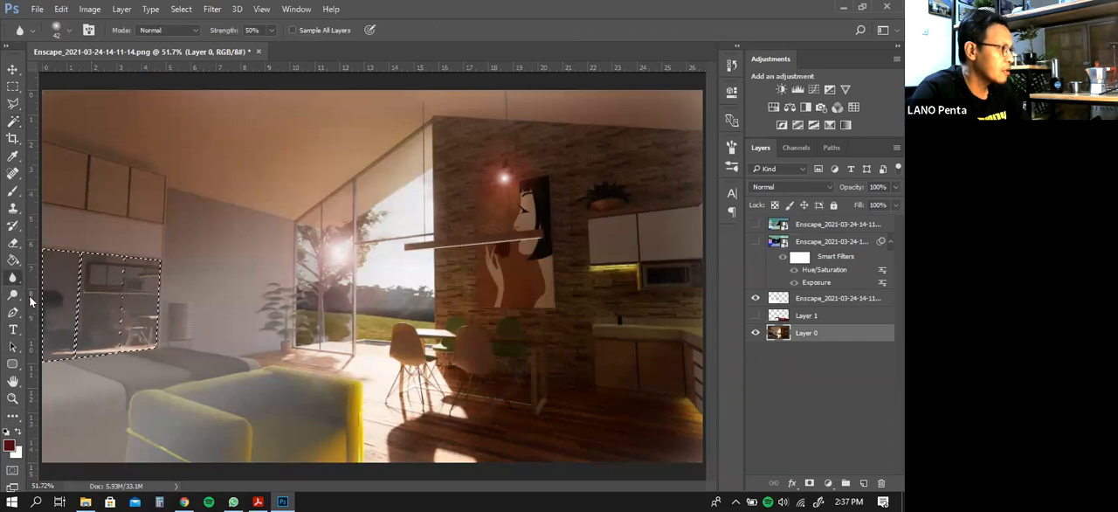
pyautogui.click(69, 31)
pyautogui.moveTo(94, 74); pyautogui.dragTo(105, 74)
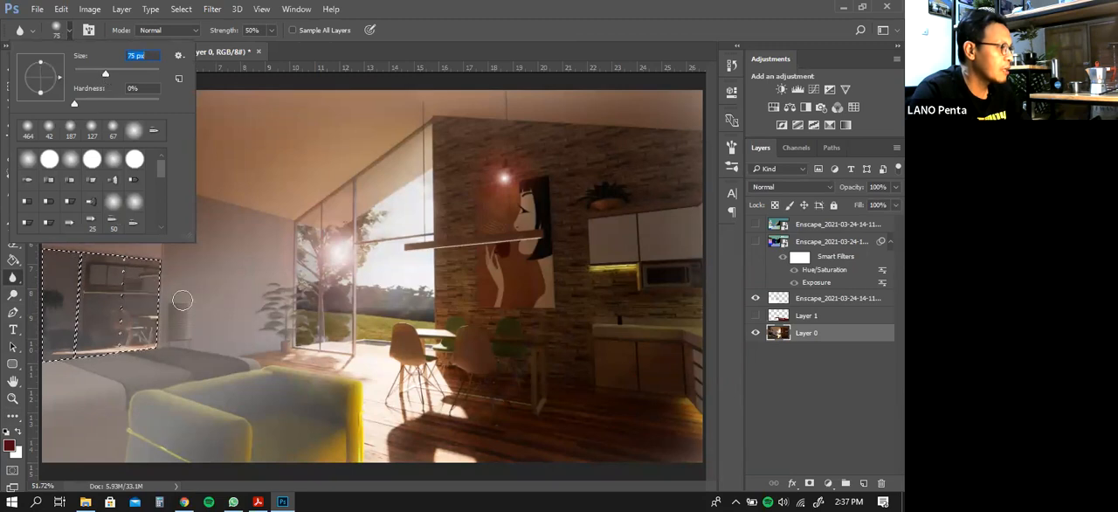
pyautogui.click(134, 130)
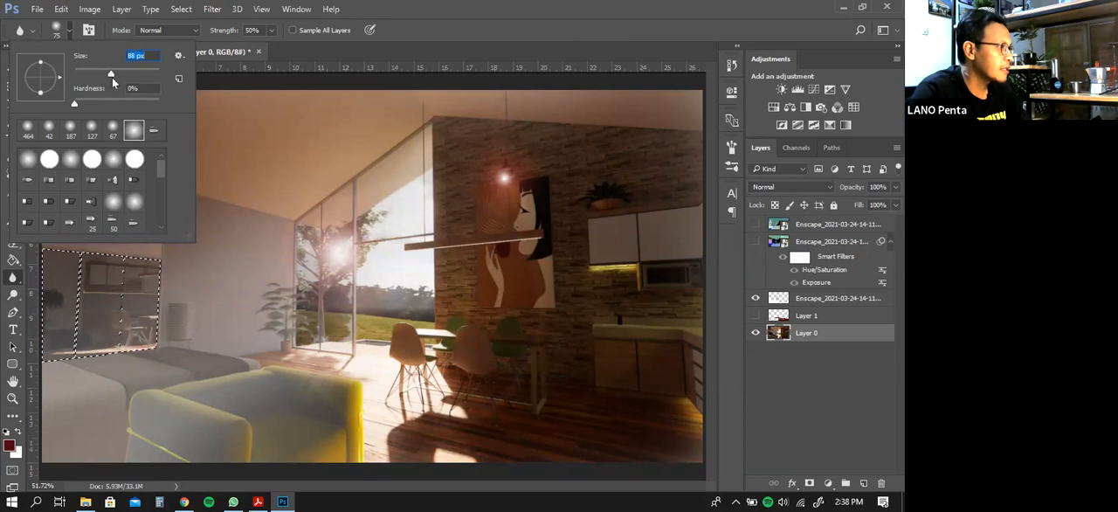
pyautogui.moveTo(149, 272)
pyautogui.mouseDown()
pyautogui.moveTo(138, 329)
pyautogui.moveTo(123, 266)
pyautogui.moveTo(113, 354)
pyautogui.moveTo(106, 265)
pyautogui.moveTo(74, 344)
pyautogui.mouseUp()
pyautogui.moveTo(96, 264)
pyautogui.mouseDown()
pyautogui.moveTo(69, 327)
pyautogui.moveTo(50, 270)
pyautogui.moveTo(59, 360)
pyautogui.mouseUp()
pyautogui.moveTo(77, 266); pyautogui.dragTo(105, 317)
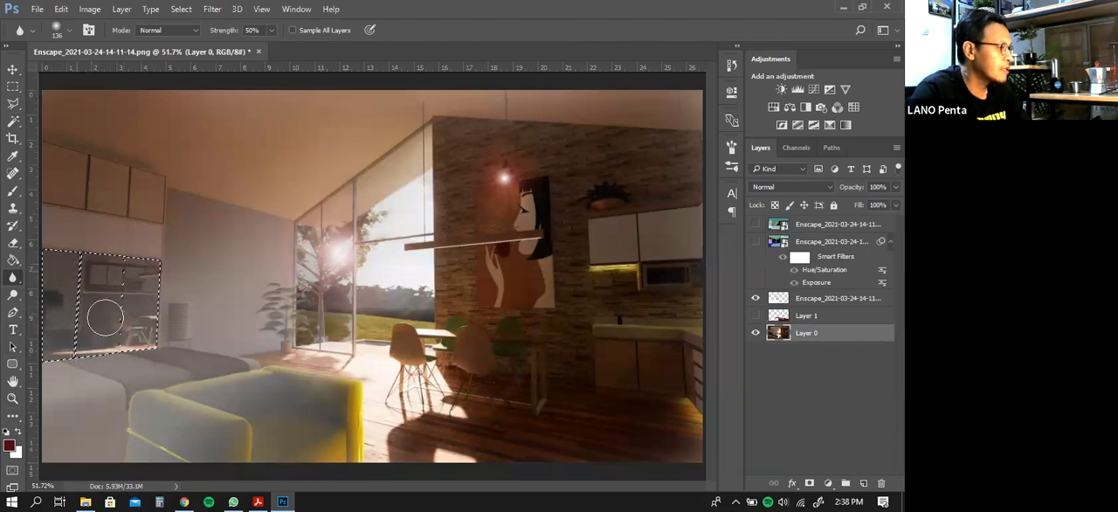
pyautogui.moveTo(95, 278)
pyautogui.mouseDown()
pyautogui.moveTo(59, 307)
pyautogui.moveTo(90, 272)
pyautogui.moveTo(66, 271)
pyautogui.moveTo(43, 333)
pyautogui.moveTo(84, 273)
pyautogui.moveTo(125, 273)
pyautogui.moveTo(140, 321)
pyautogui.moveTo(156, 262)
pyautogui.moveTo(155, 318)
pyautogui.moveTo(118, 353)
pyautogui.moveTo(145, 314)
pyautogui.moveTo(107, 351)
pyautogui.moveTo(162, 319)
pyautogui.moveTo(52, 380)
pyautogui.moveTo(171, 309)
pyautogui.moveTo(84, 364)
pyautogui.moveTo(92, 341)
pyautogui.moveTo(75, 292)
pyautogui.moveTo(53, 335)
pyautogui.moveTo(164, 328)
pyautogui.moveTo(50, 373)
pyautogui.moveTo(61, 350)
pyautogui.moveTo(141, 321)
pyautogui.moveTo(138, 339)
pyautogui.moveTo(50, 294)
pyautogui.mouseUp()
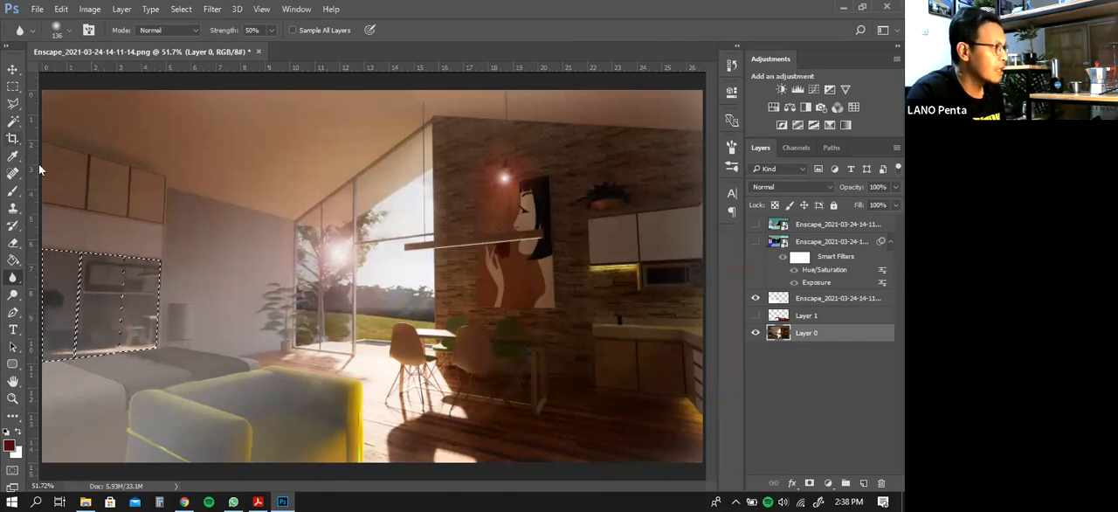
pyautogui.hotkey('ctrl', 'd')
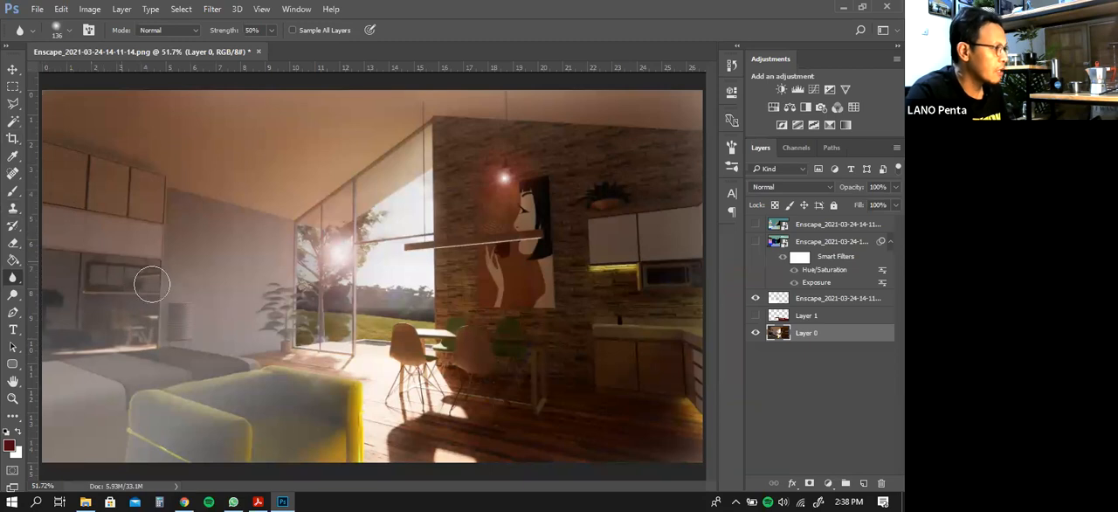
# Compare the render with Layer 1 shown and hidden, leaving Layer 1 hidden
pyautogui.press('v')
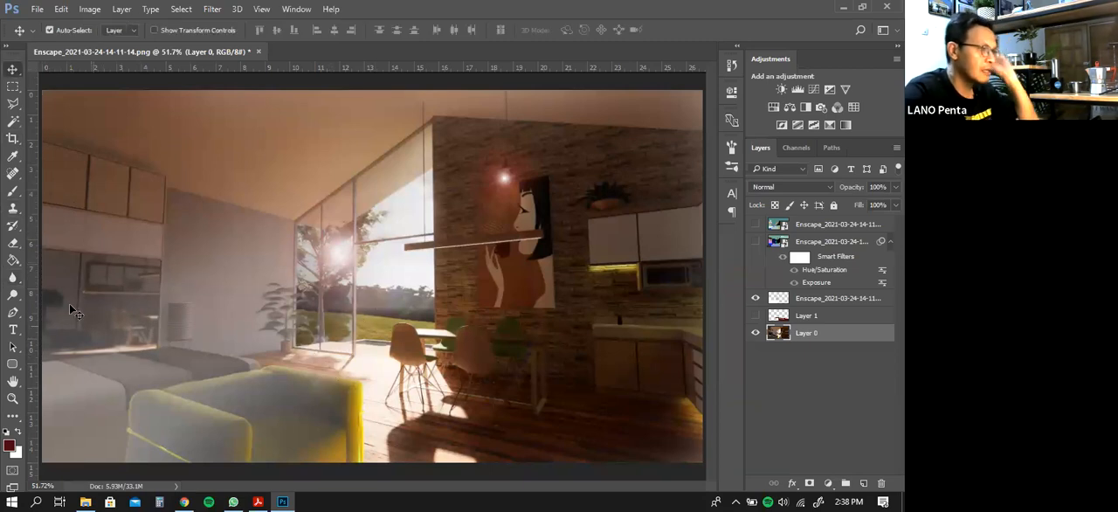
pyautogui.click(755, 315)
pyautogui.click(756, 316)
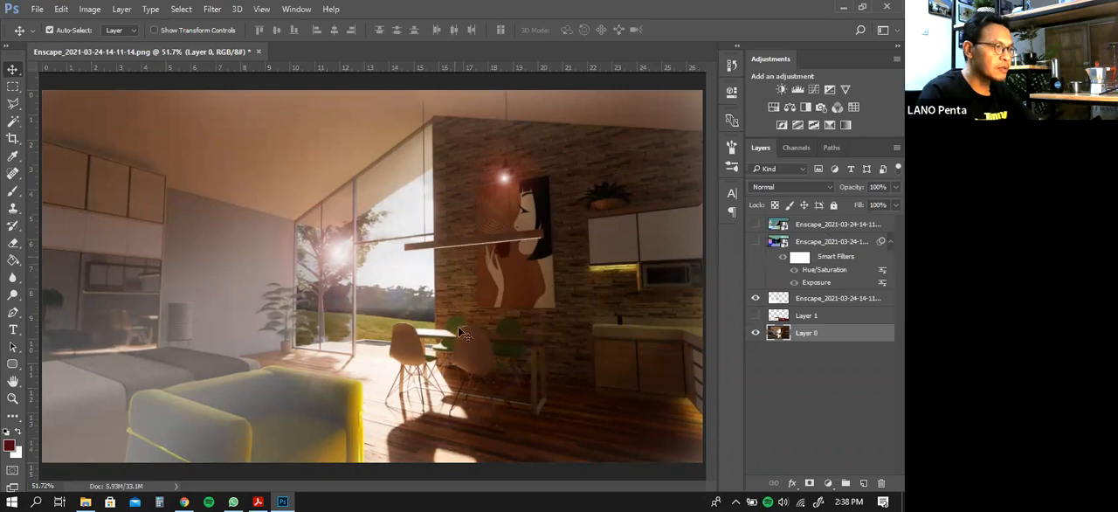
# Show the materialId layer, select the black window area with the Magic Wand and extend the selection to all similar pixels
pyautogui.click(802, 250)
pyautogui.click(756, 242)
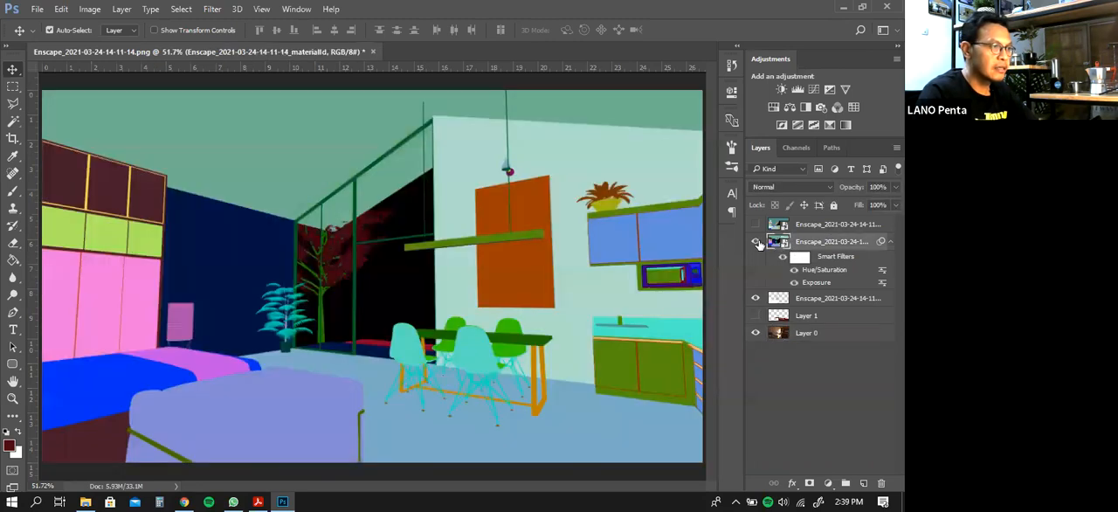
pyautogui.click(13, 121)
pyautogui.click(384, 302)
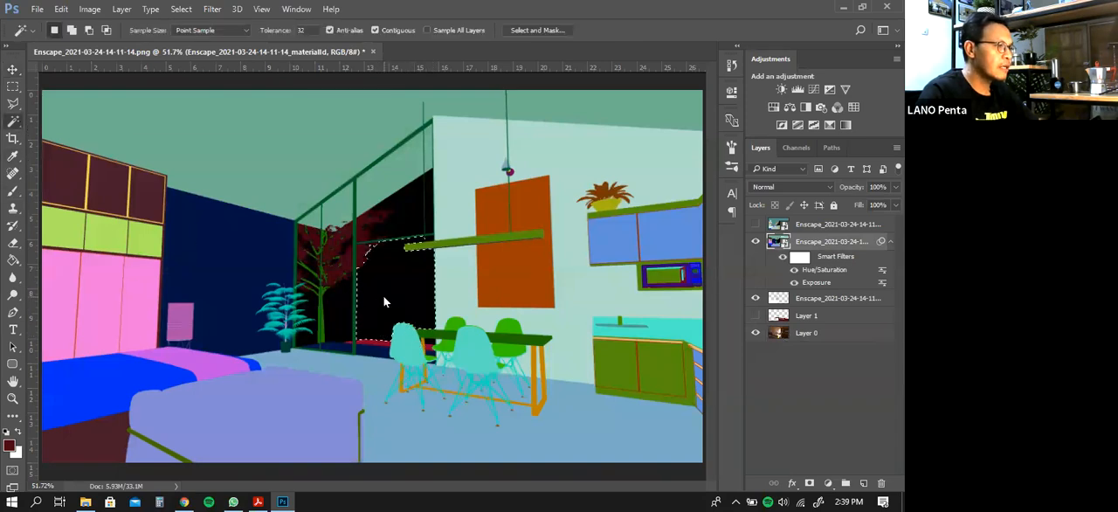
pyautogui.rightClick(387, 291)
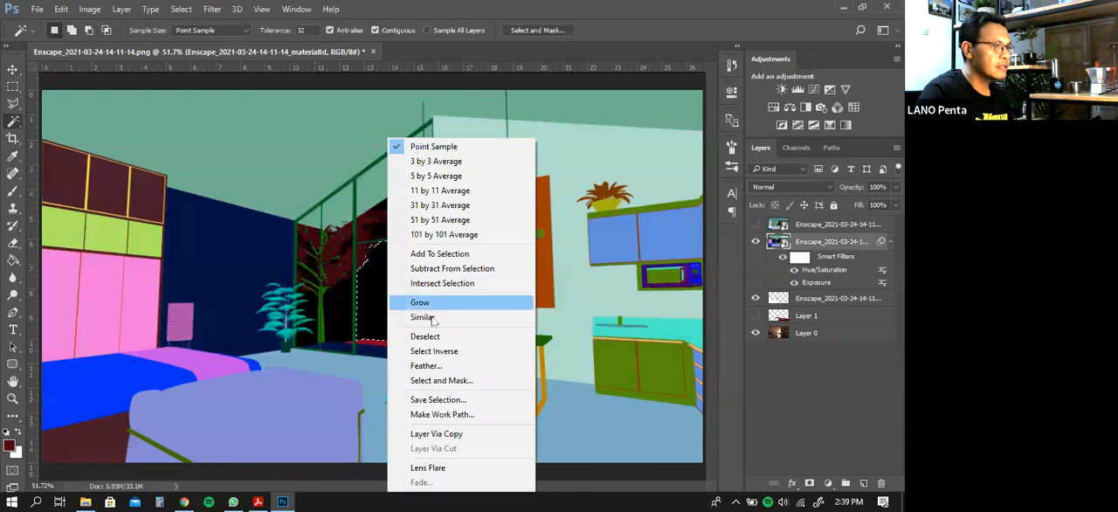
pyautogui.click(428, 317)
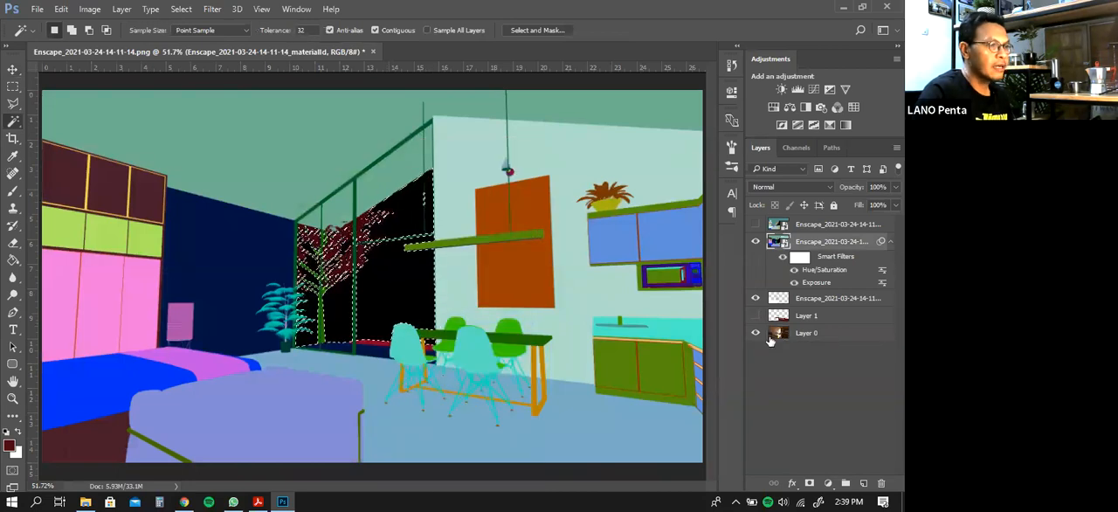
# Hide the materialId layer, delete the selected exterior view from Layer 0 and clear the selection
pyautogui.click(756, 241)
pyautogui.click(817, 338)
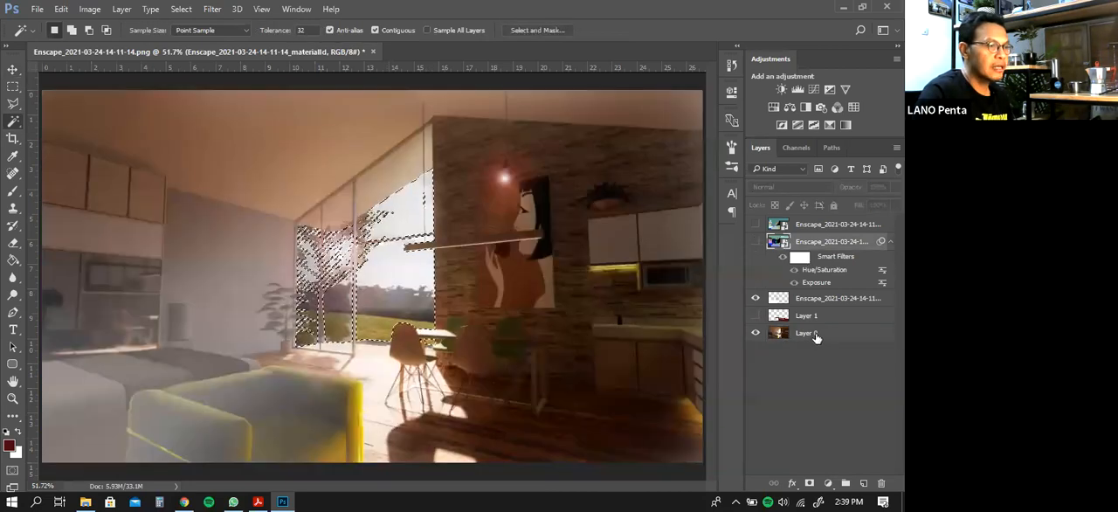
pyautogui.press('Delete')
pyautogui.hotkey('ctrl', 'd')
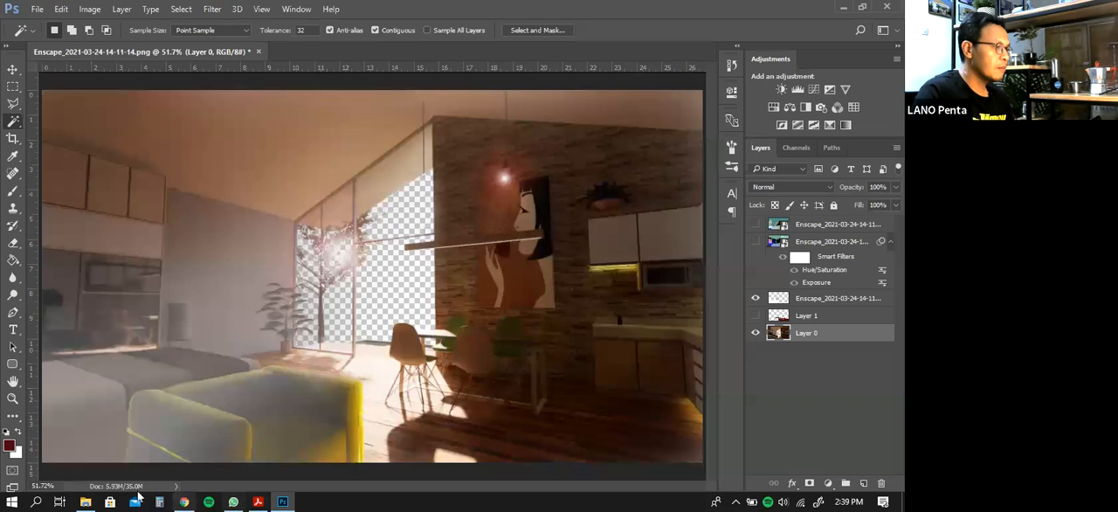
# Switch to File Explorer, open the MATERIAL folder on data (E:) and display its files as large icons
pyautogui.click(85, 500)
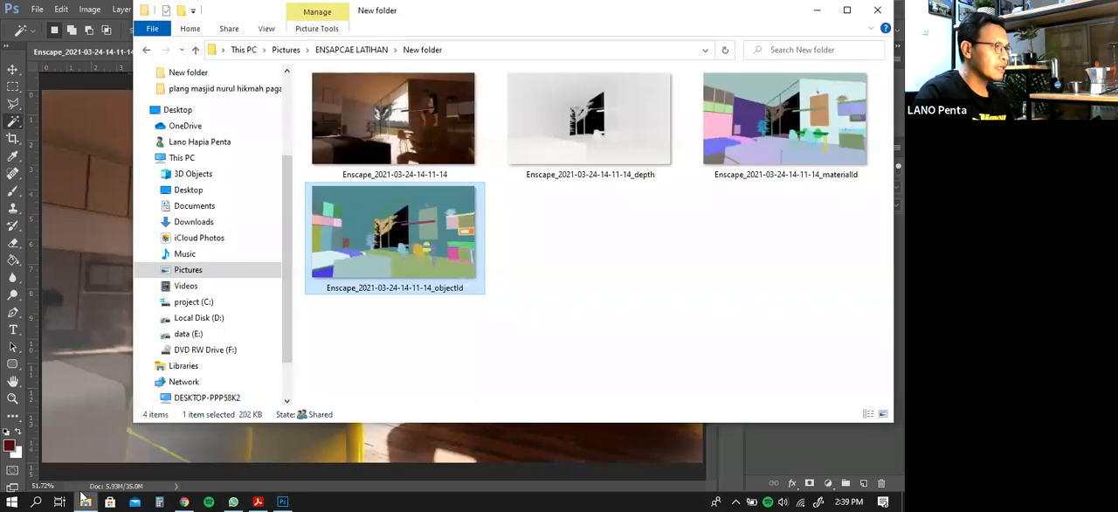
pyautogui.click(188, 334)
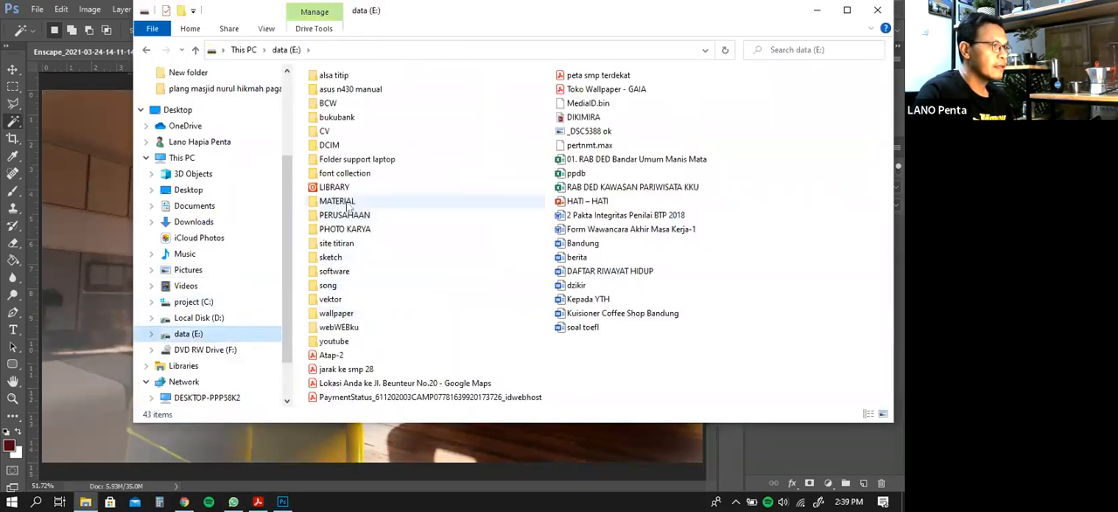
pyautogui.doubleClick(337, 201)
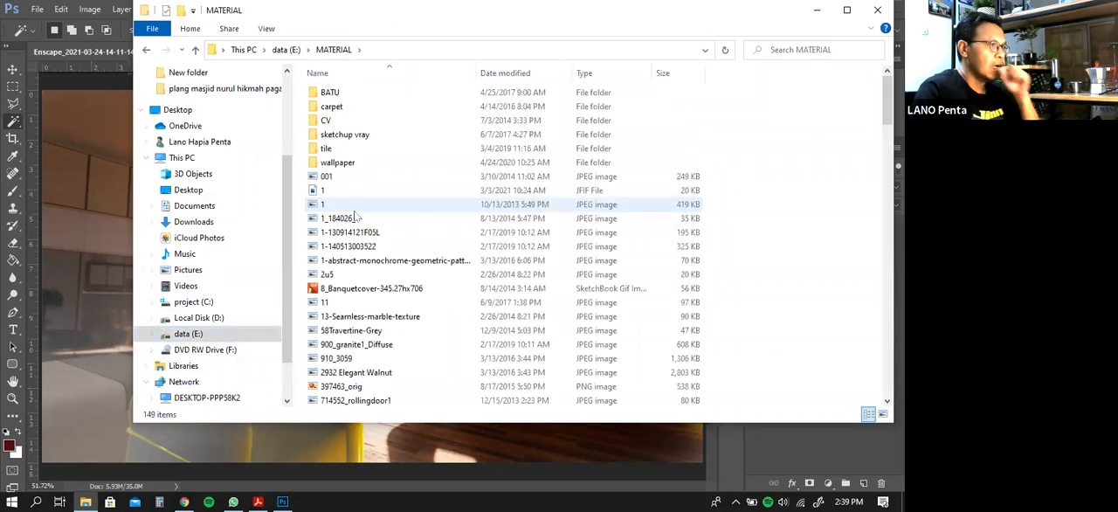
pyautogui.click(275, 30)
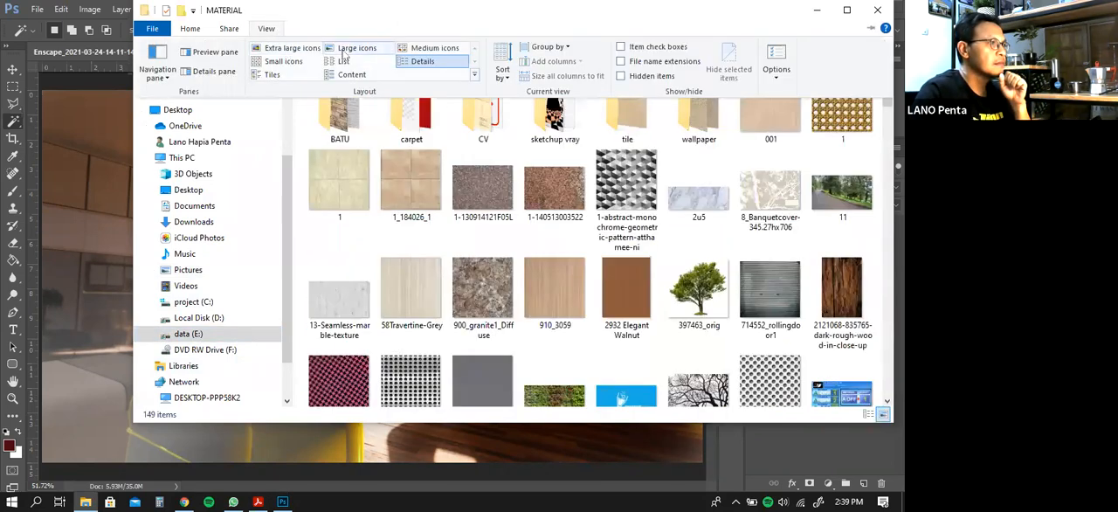
pyautogui.click(345, 55)
# Find the tree-landscape image in the MATERIAL folder and place it in the Photoshop document above Layer 0
pyautogui.scroll(-2, 742, 254)
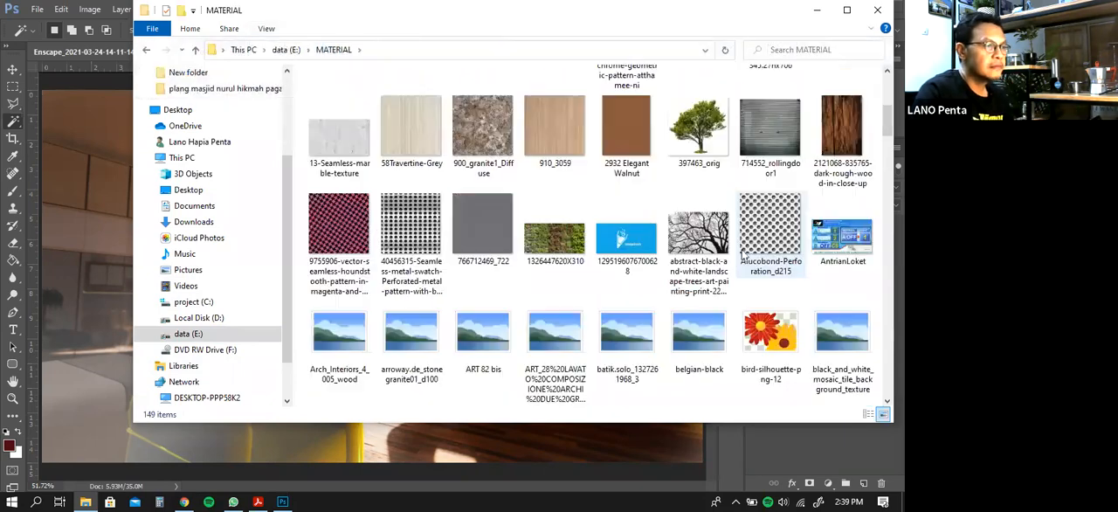
pyautogui.scroll(-2, 743, 255)
pyautogui.moveTo(885, 177); pyautogui.dragTo(886, 380)
pyautogui.click(707, 258)
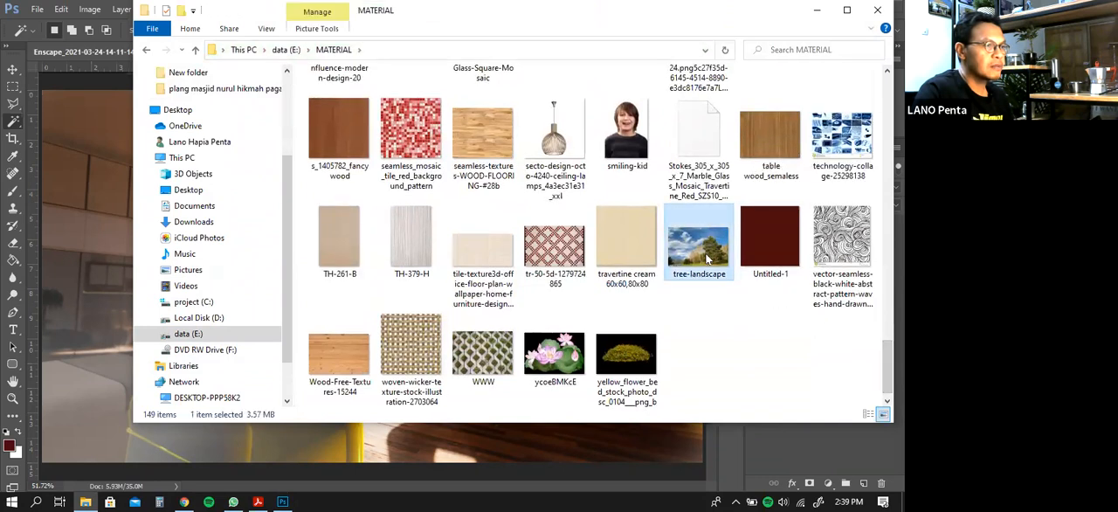
pyautogui.moveTo(708, 259); pyautogui.dragTo(407, 452)
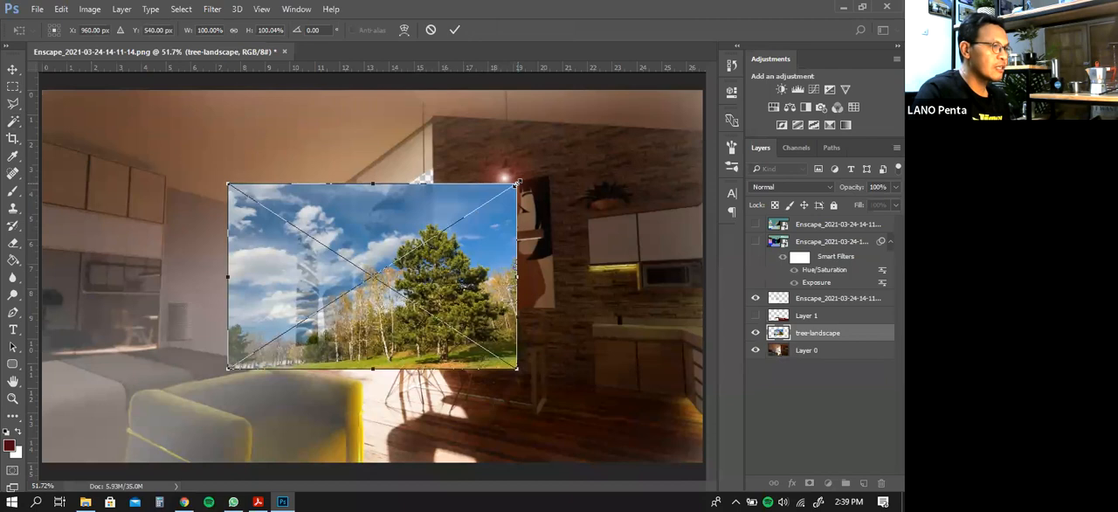
# Enlarge the placed tree-landscape image until it extends well beyond the window opening on all sides, and commit the placement
pyautogui.moveTo(517, 185); pyautogui.dragTo(593, 137)
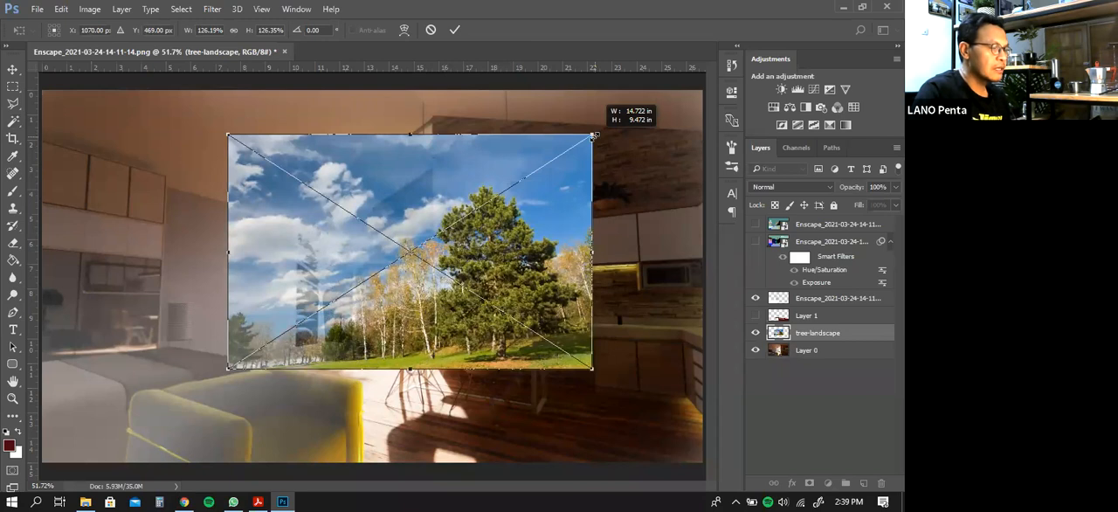
pyautogui.moveTo(593, 136); pyautogui.dragTo(643, 102)
pyautogui.moveTo(228, 368); pyautogui.dragTo(178, 406)
pyautogui.press('Return')
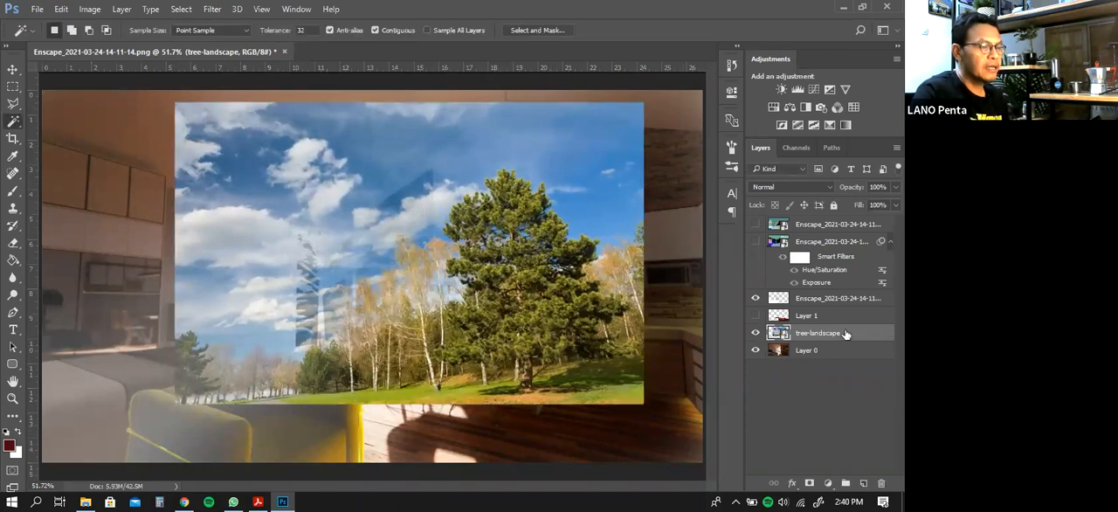
# Put the tree-landscape layer below Layer 0 and shift it upward so its trees and grass fill the window
pyautogui.moveTo(844, 334); pyautogui.dragTo(842, 360)
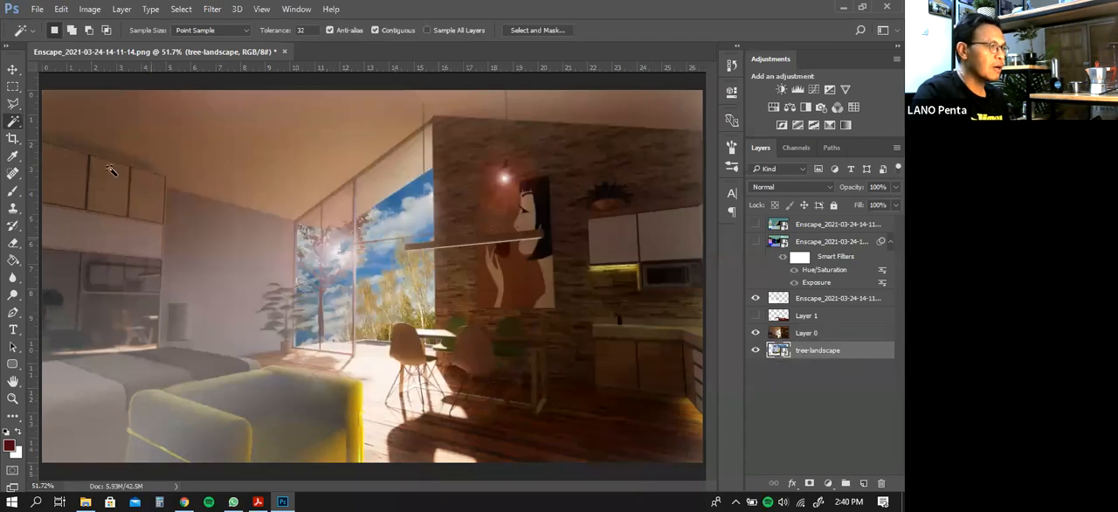
pyautogui.click(14, 69)
pyautogui.moveTo(387, 305); pyautogui.dragTo(397, 248)
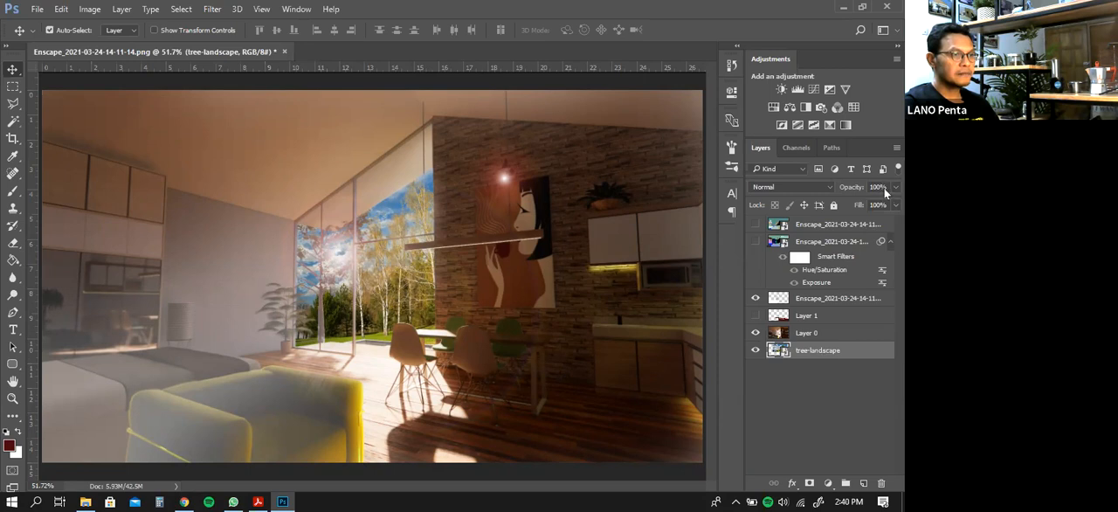
pyautogui.moveTo(884, 203)
pyautogui.mouseDown()
pyautogui.moveTo(860, 206)
pyautogui.moveTo(895, 204)
pyautogui.mouseUp()
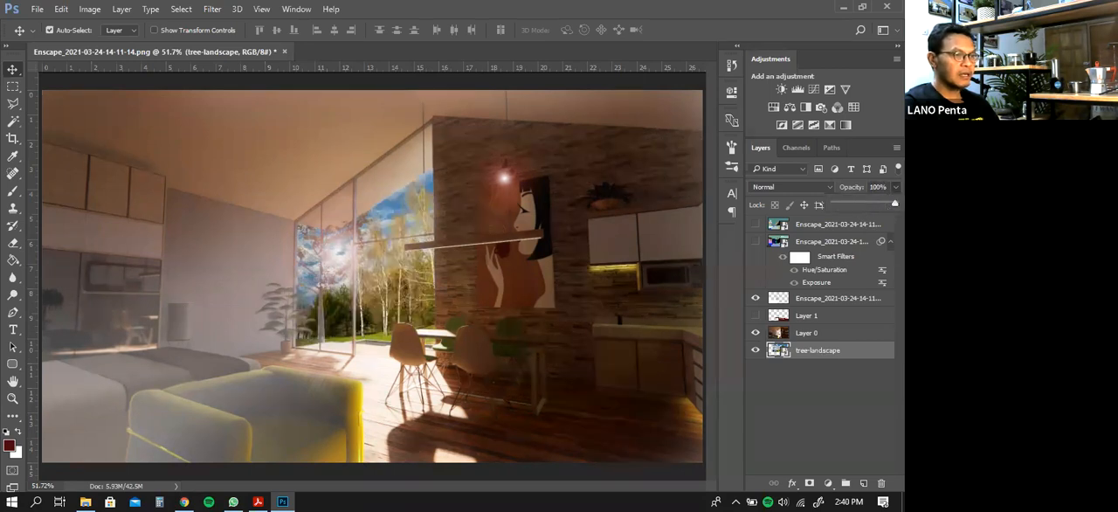
pyautogui.click(862, 375)
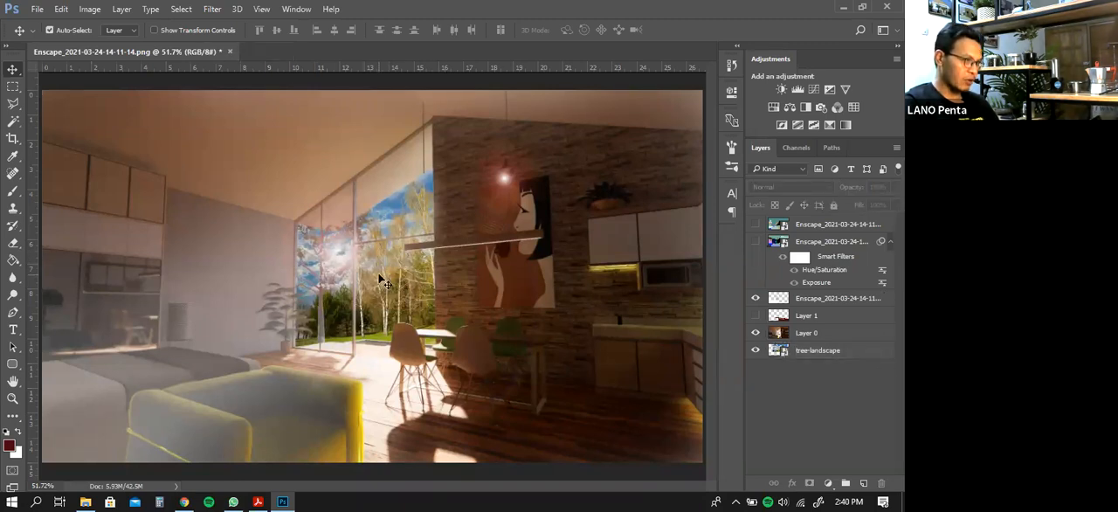
# Try Auto Contrast on the tree-landscape layer and deselect the layer
pyautogui.click(96, 11)
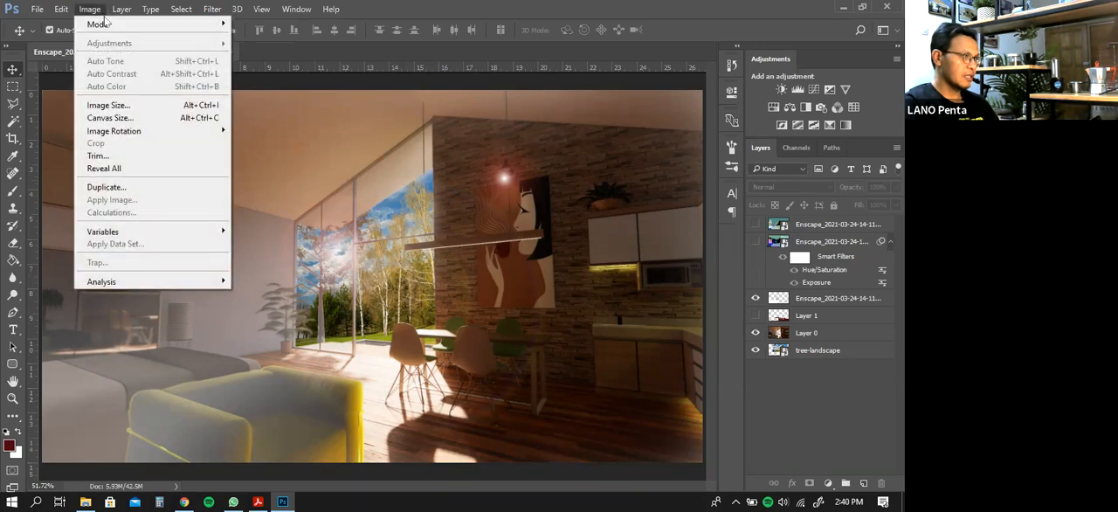
pyautogui.click(831, 345)
pyautogui.click(89, 9)
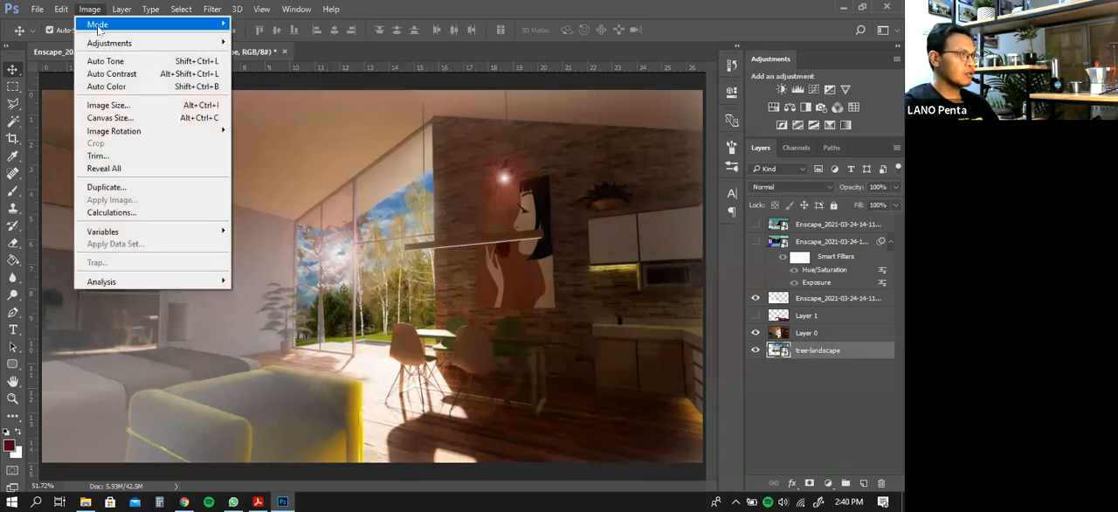
pyautogui.click(111, 74)
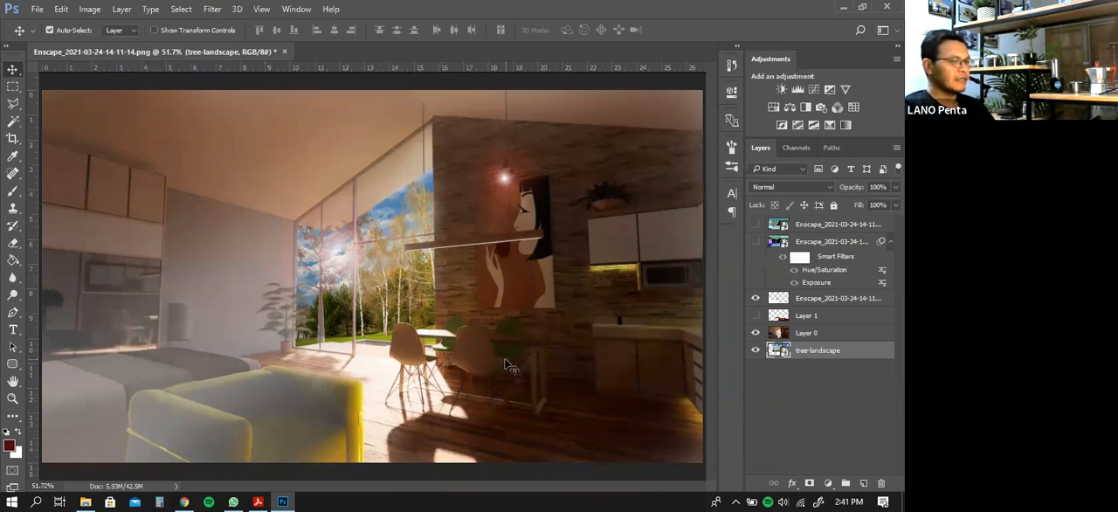
pyautogui.click(821, 398)
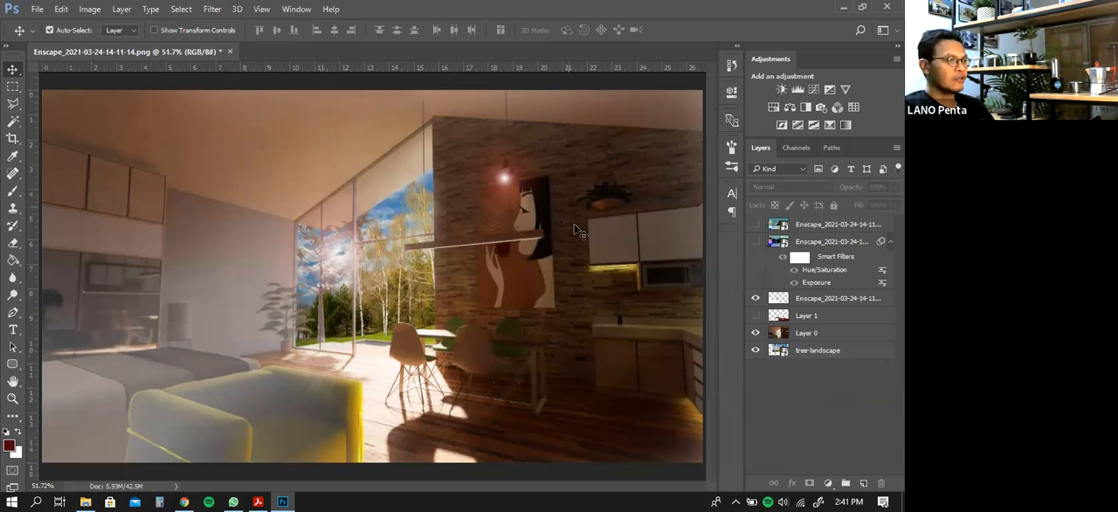
# Find the Muslim-Youth-by-National-Assembly-For-Wales image in the MATERIAL folder and place it in the Photoshop document as the top layer
pyautogui.click(100, 499)
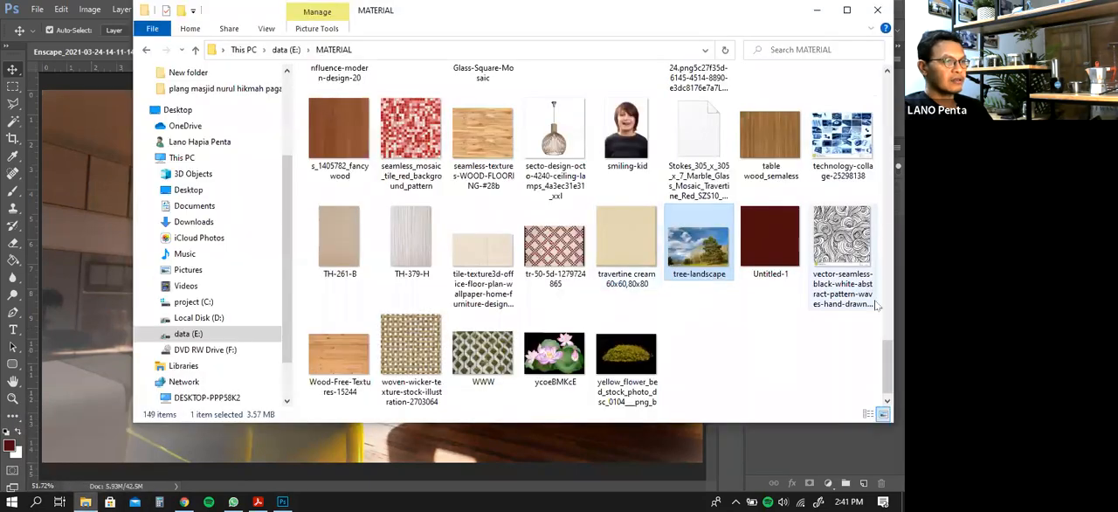
pyautogui.moveTo(886, 354); pyautogui.dragTo(873, 303)
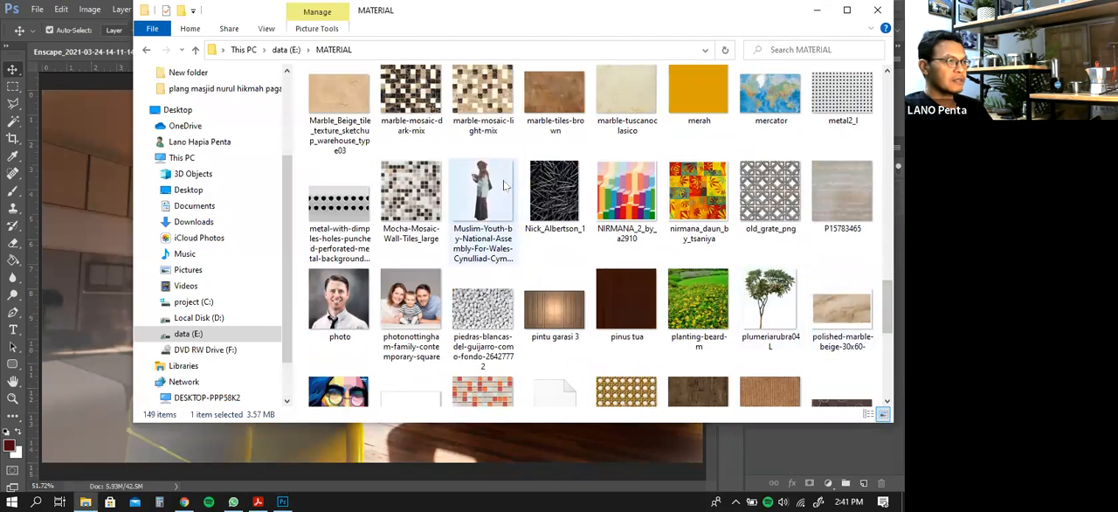
pyautogui.moveTo(591, 27); pyautogui.dragTo(691, 31)
pyautogui.moveTo(582, 205); pyautogui.dragTo(217, 343)
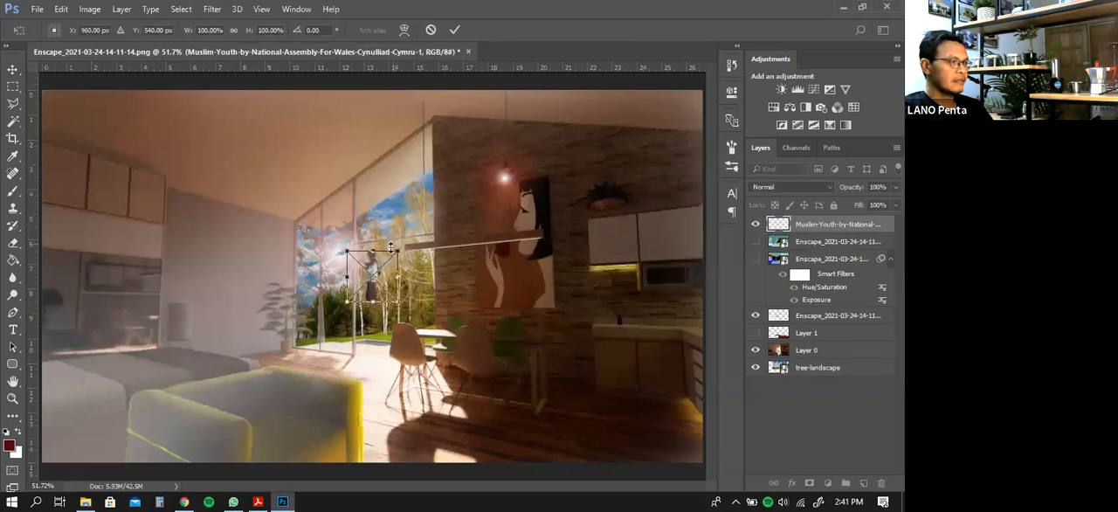
# Enlarge the placed woman cutout to 216.67%, stand her on the floor in front of the window and commit the placement
pyautogui.moveTo(398, 250); pyautogui.dragTo(502, 157)
pyautogui.moveTo(414, 267); pyautogui.dragTo(363, 336)
pyautogui.moveTo(447, 224); pyautogui.dragTo(411, 265)
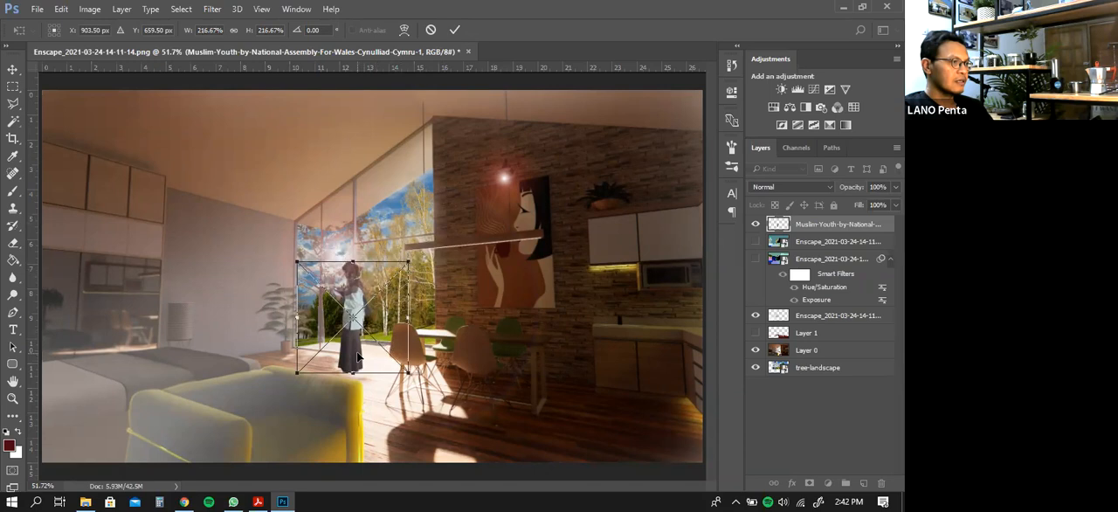
pyautogui.press('Return')
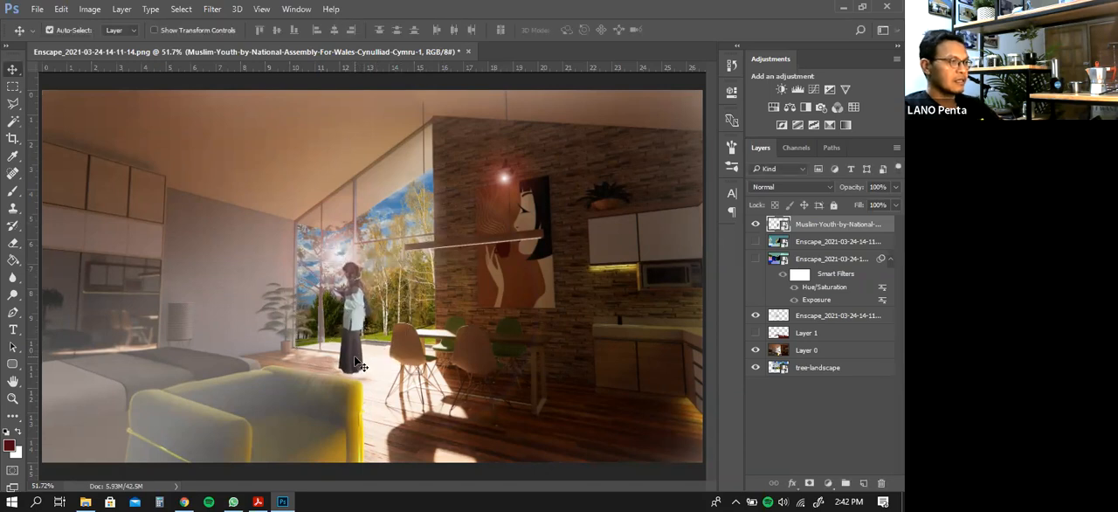
pyautogui.moveTo(358, 359); pyautogui.dragTo(368, 360)
# Distort the woman cutout slightly by adjusting its four corners to suit the room's perspective, and commit the transform
pyautogui.click(12, 398)
pyautogui.moveTo(385, 318); pyautogui.dragTo(414, 397)
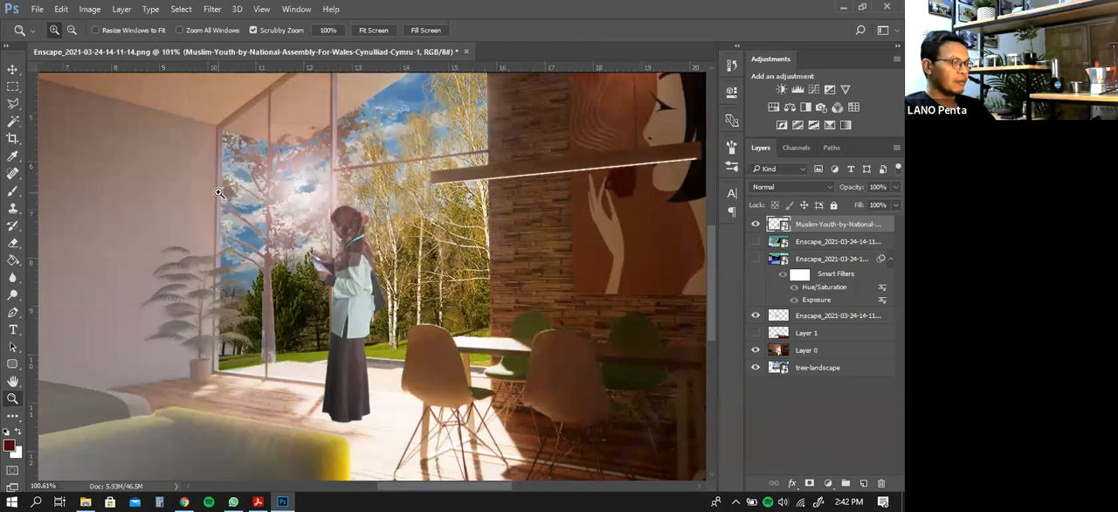
pyautogui.click(14, 69)
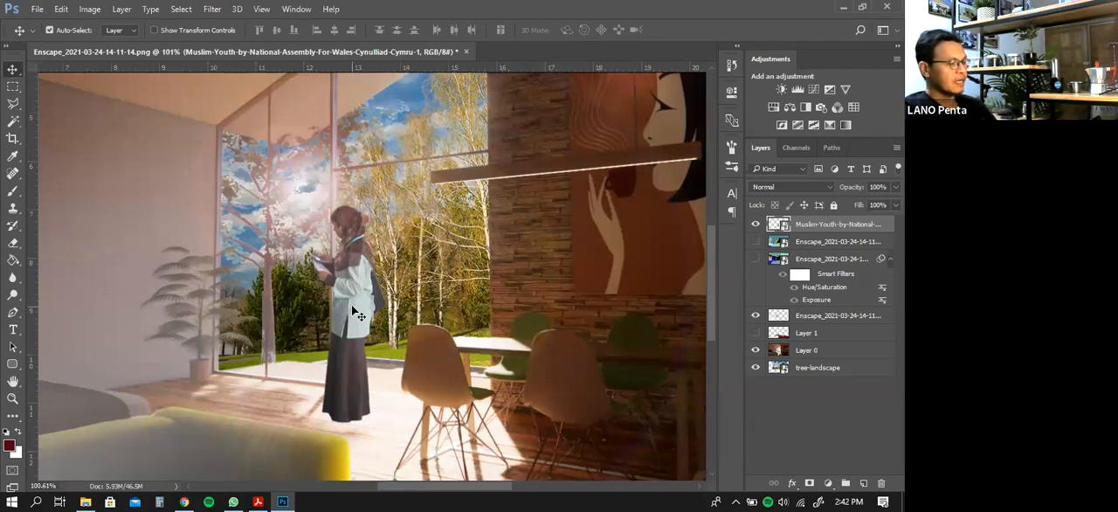
pyautogui.press('ctrl')
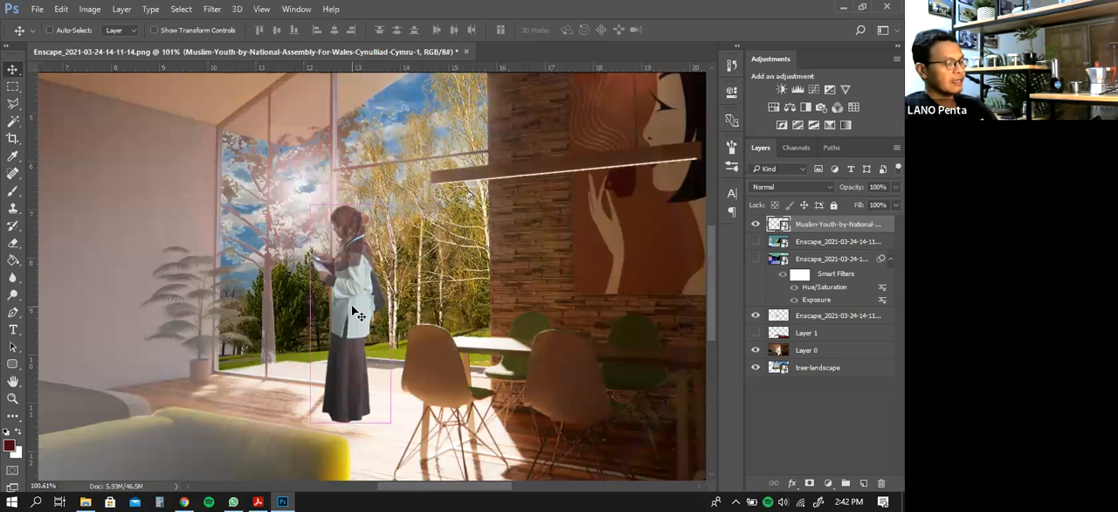
pyautogui.hotkey('ctrl', 't')
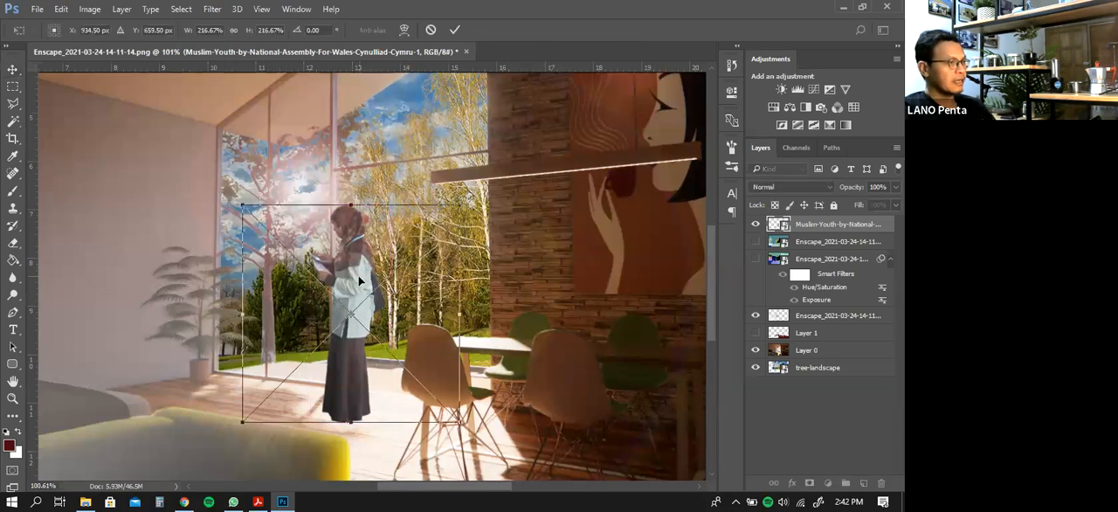
pyautogui.rightClick(359, 279)
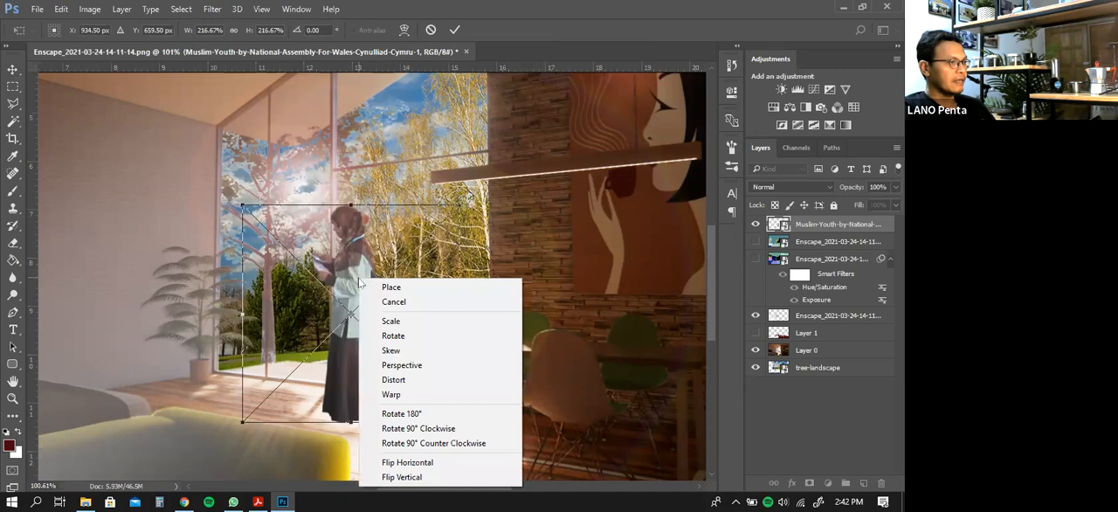
pyautogui.click(394, 381)
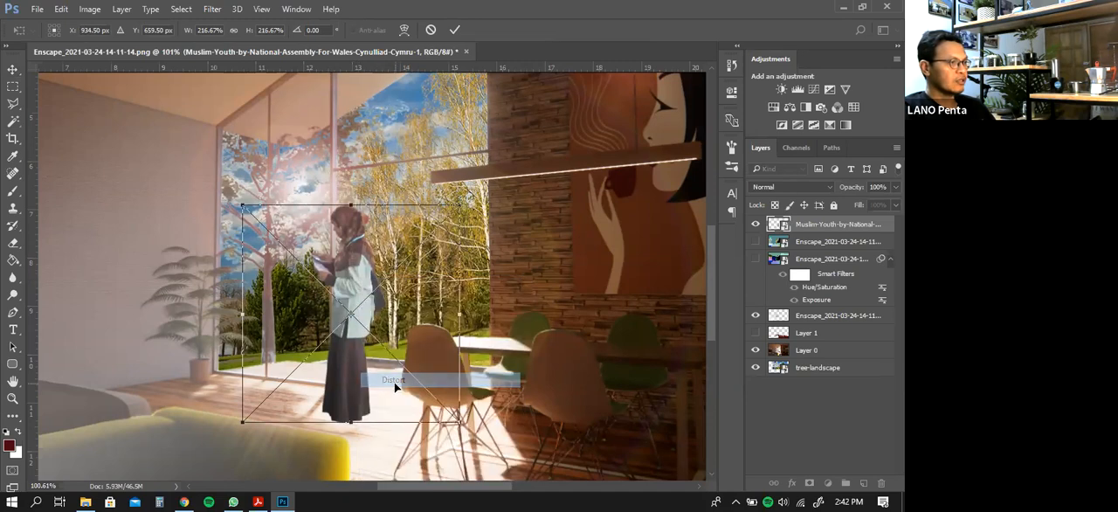
pyautogui.moveTo(460, 425)
pyautogui.mouseDown()
pyautogui.moveTo(443, 420)
pyautogui.moveTo(461, 412)
pyautogui.mouseUp()
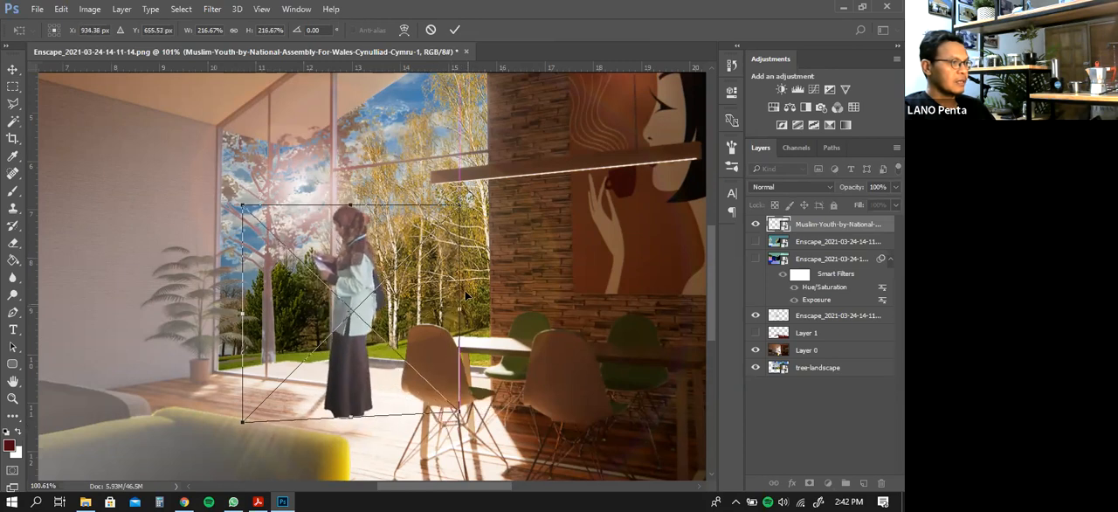
pyautogui.moveTo(461, 212); pyautogui.dragTo(446, 216)
pyautogui.moveTo(249, 419); pyautogui.dragTo(244, 425)
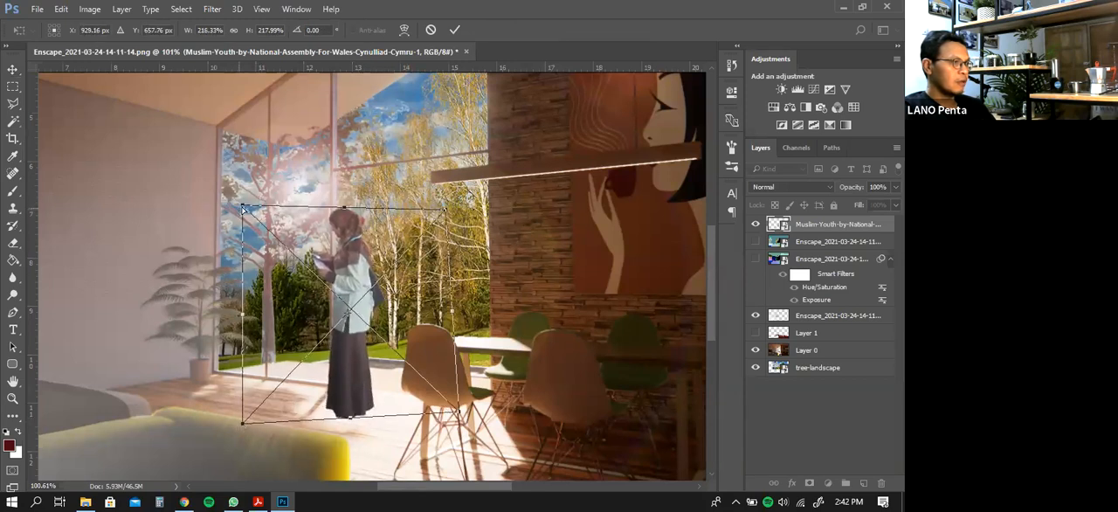
pyautogui.moveTo(242, 213); pyautogui.dragTo(246, 221)
pyautogui.press('Return')
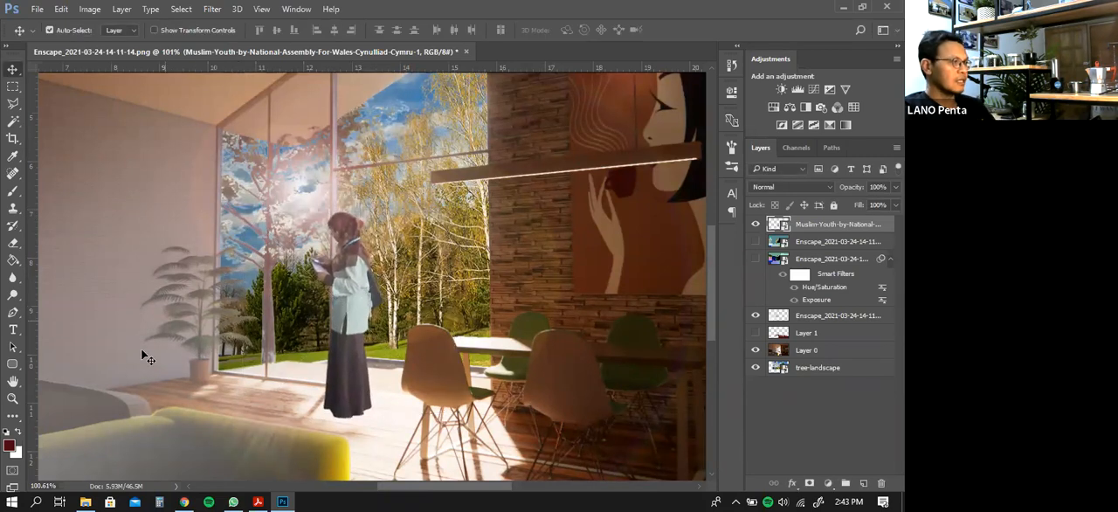
# Rasterize the Muslim-Youth layer
pyautogui.click(17, 402)
pyautogui.rightClick(229, 292)
pyautogui.click(267, 298)
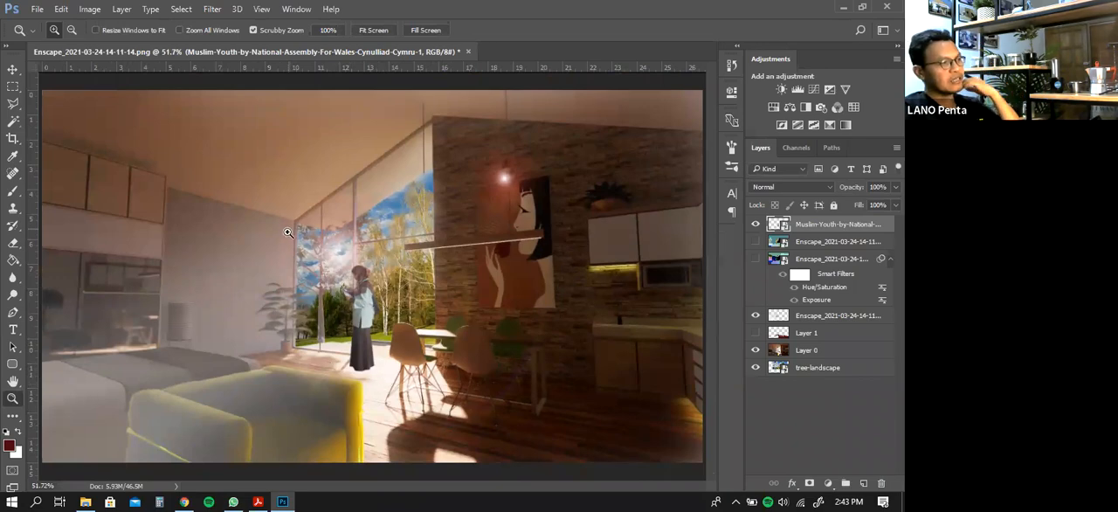
pyautogui.moveTo(354, 339)
pyautogui.mouseDown()
pyautogui.moveTo(369, 326)
pyautogui.moveTo(360, 325)
pyautogui.mouseUp()
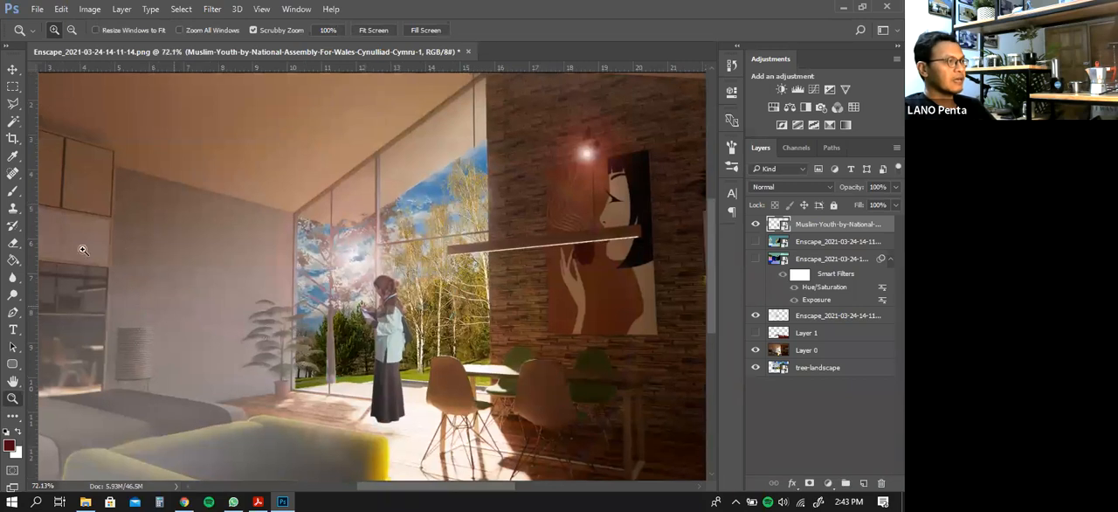
pyautogui.click(13, 70)
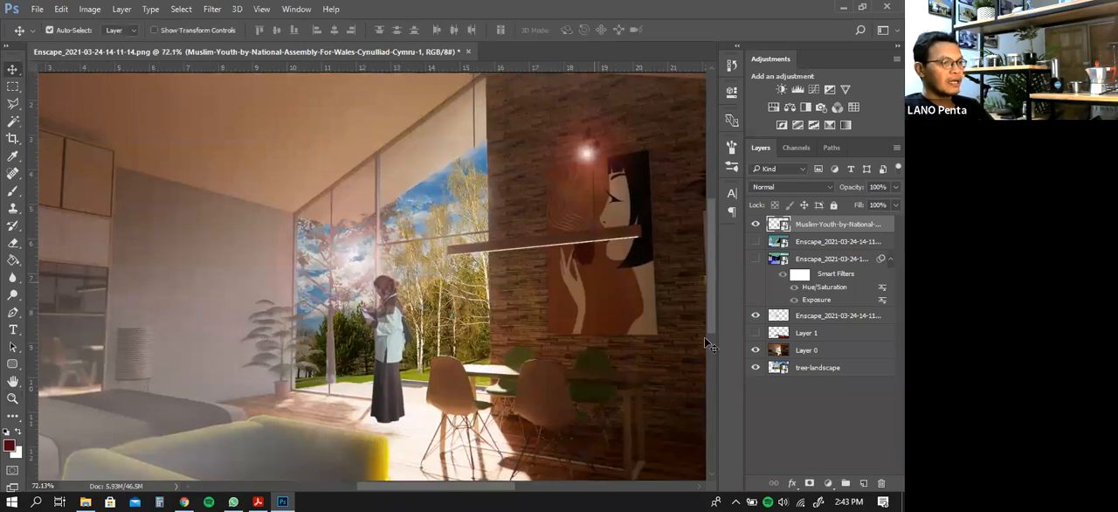
pyautogui.rightClick(822, 229)
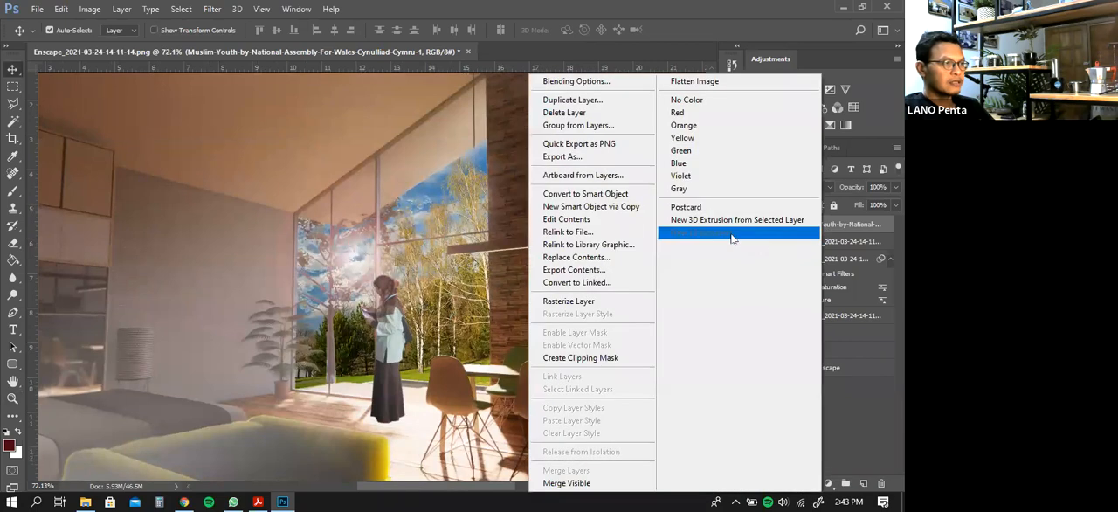
pyautogui.click(592, 301)
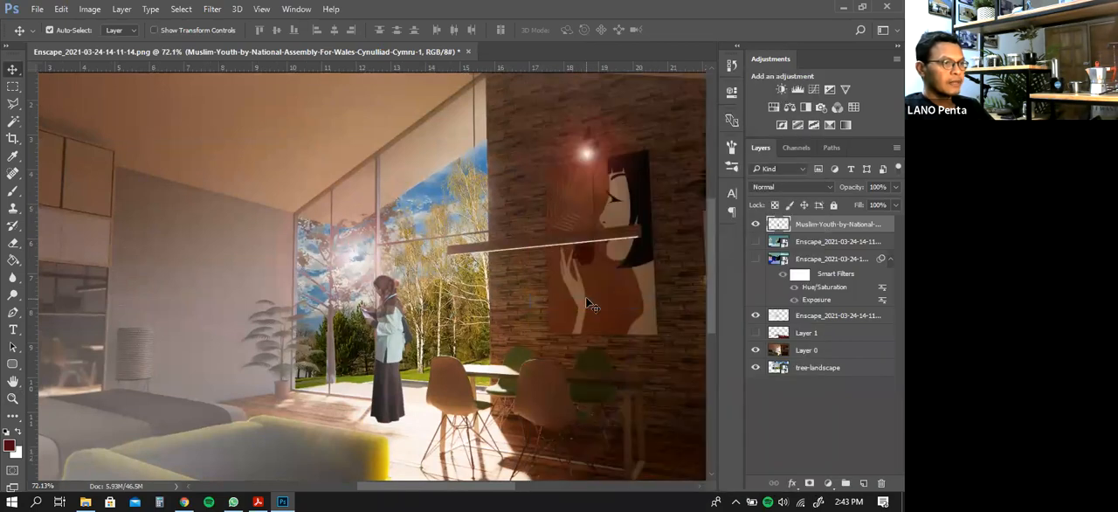
# Set the woman layer's opacity to 99% and add a Multiply drop shadow cast downward at 53% opacity, 35 px distance and 29% spread
pyautogui.rightClick(822, 229)
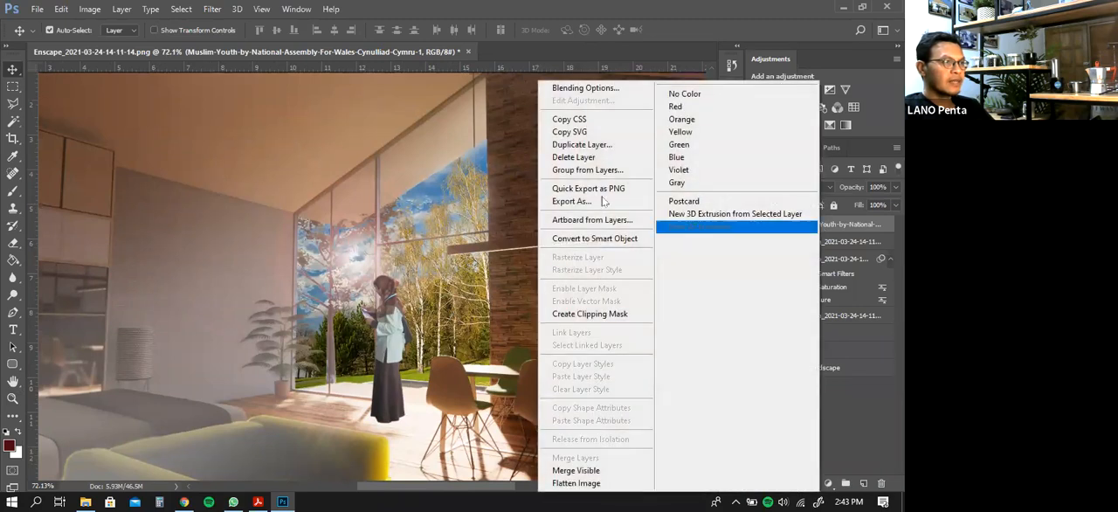
pyautogui.click(574, 89)
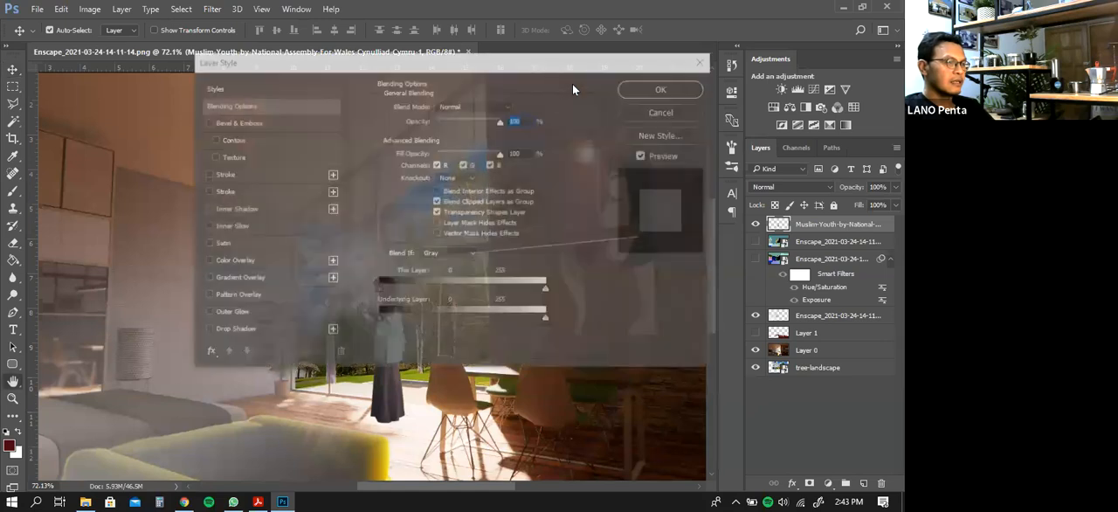
pyautogui.moveTo(522, 68); pyautogui.dragTo(676, 24)
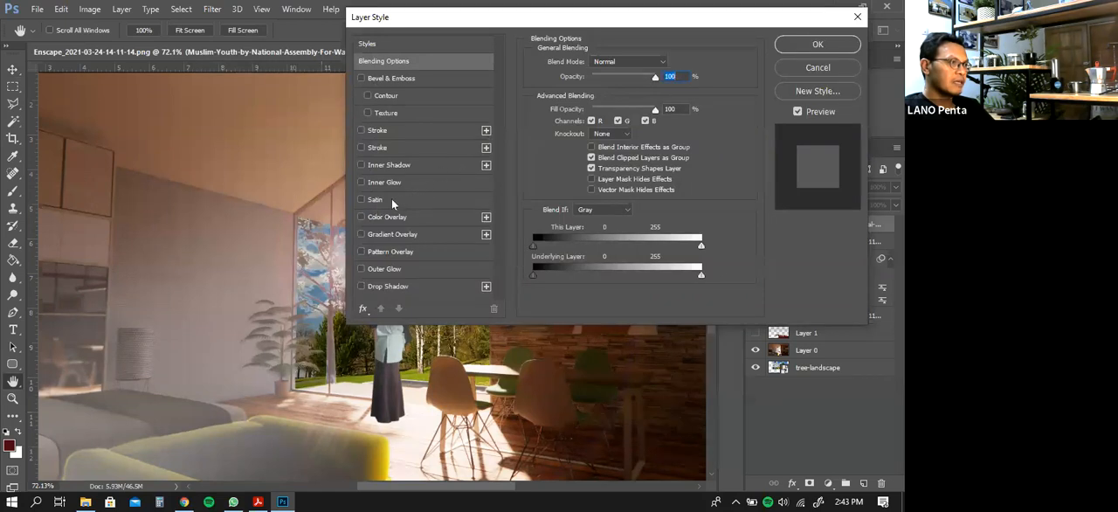
pyautogui.click(362, 287)
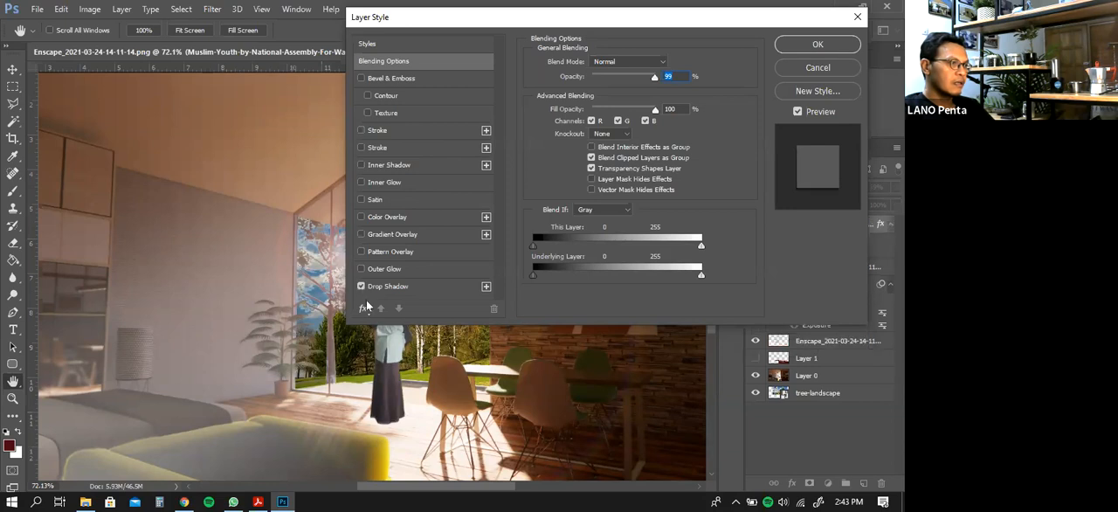
pyautogui.moveTo(390, 369); pyautogui.dragTo(391, 357)
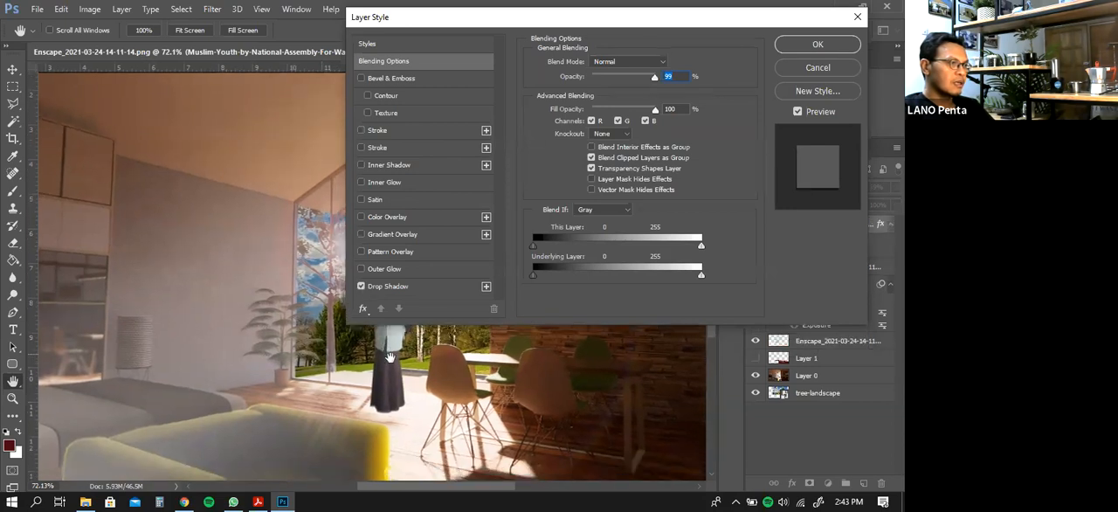
pyautogui.click(422, 287)
pyautogui.moveTo(395, 377); pyautogui.dragTo(390, 399)
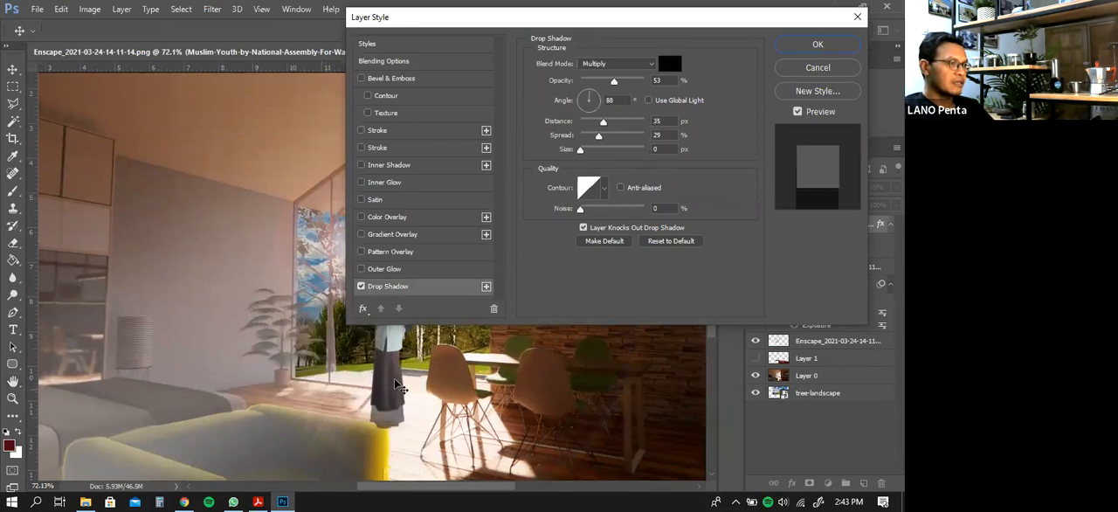
pyautogui.click(817, 45)
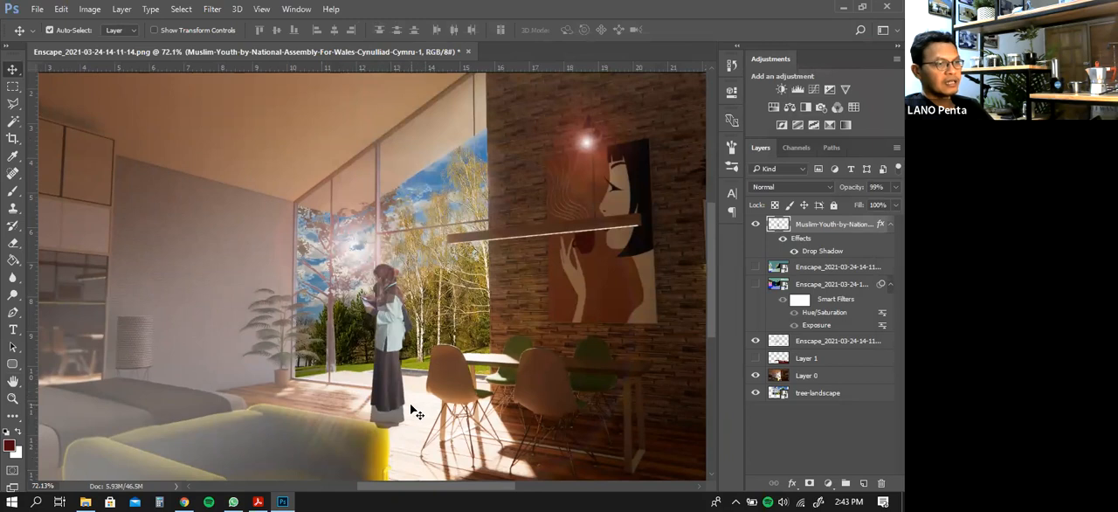
# Hide the woman layer's effects and duplicate the layer within the same document under the default copy name
pyautogui.click(783, 239)
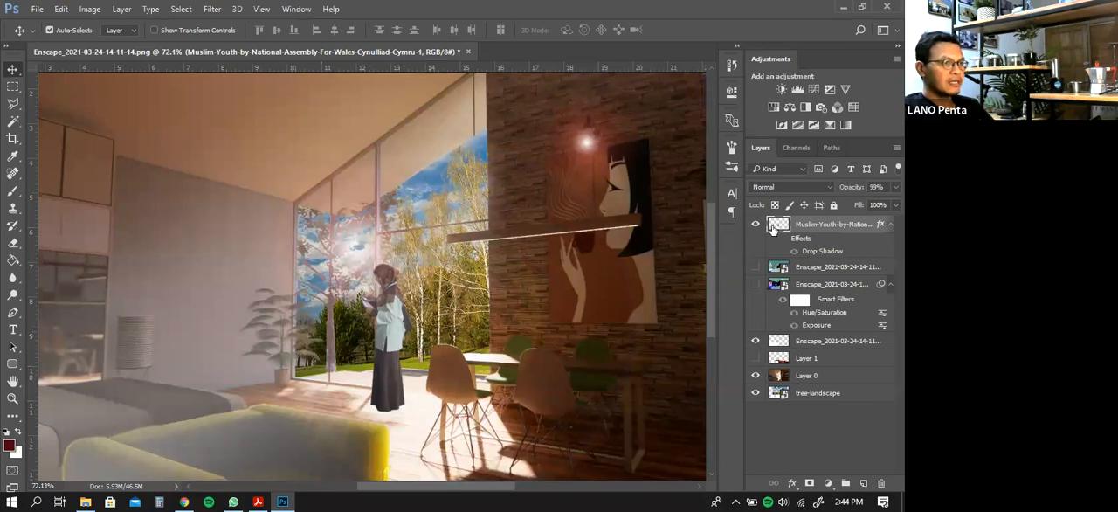
pyautogui.rightClick(821, 228)
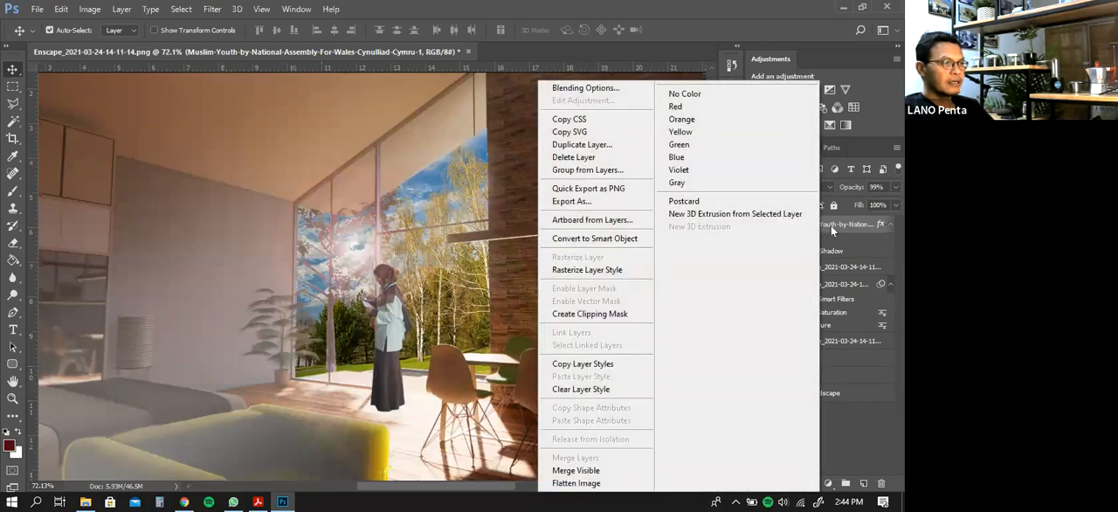
pyautogui.rightClick(846, 224)
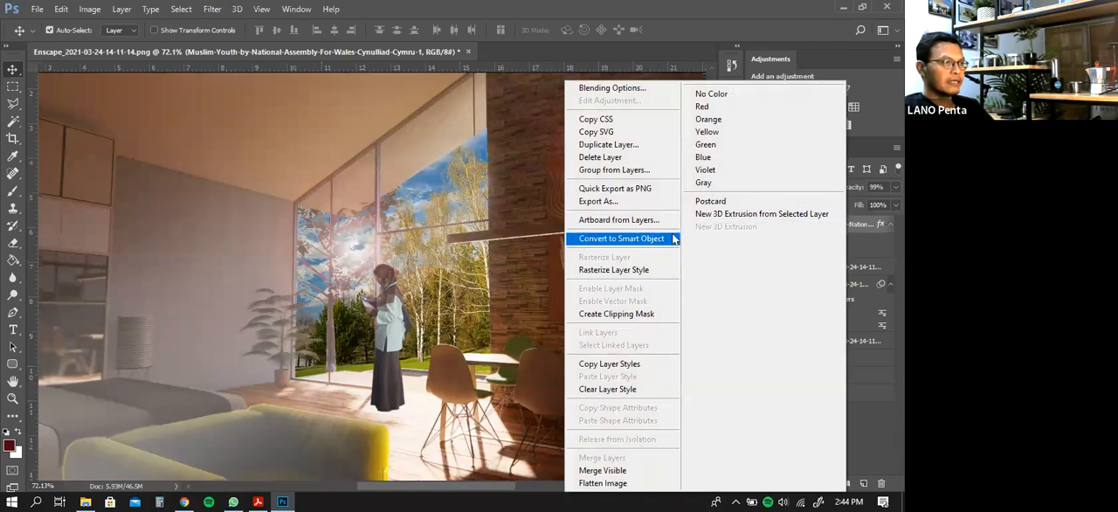
pyautogui.click(609, 145)
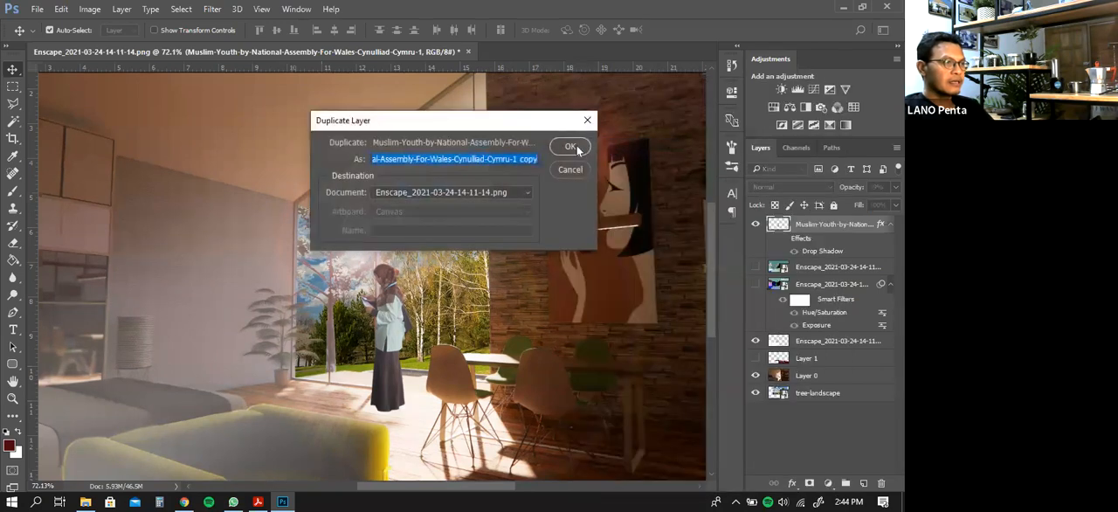
pyautogui.click(577, 149)
pyautogui.click(570, 147)
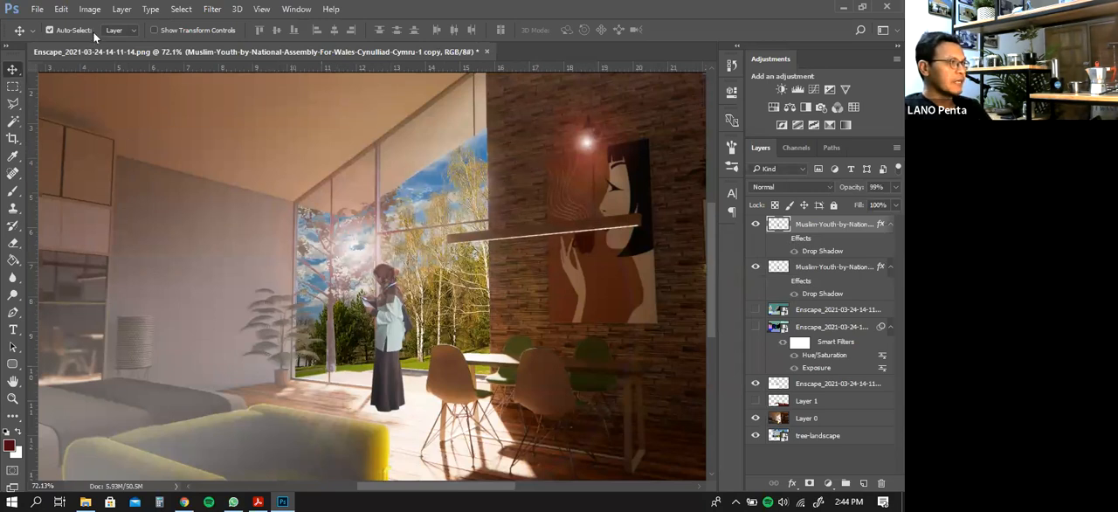
# Darken the duplicated woman layer with Brightness/Contrast, using the lowest brightness and a contrast of 100
pyautogui.click(90, 9)
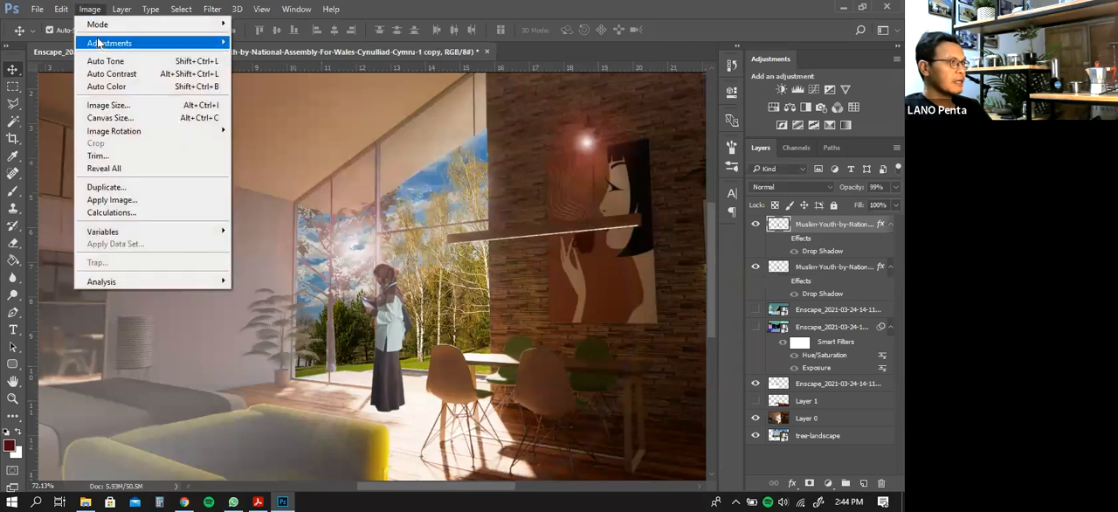
pyautogui.moveTo(113, 43)
pyautogui.click(245, 43)
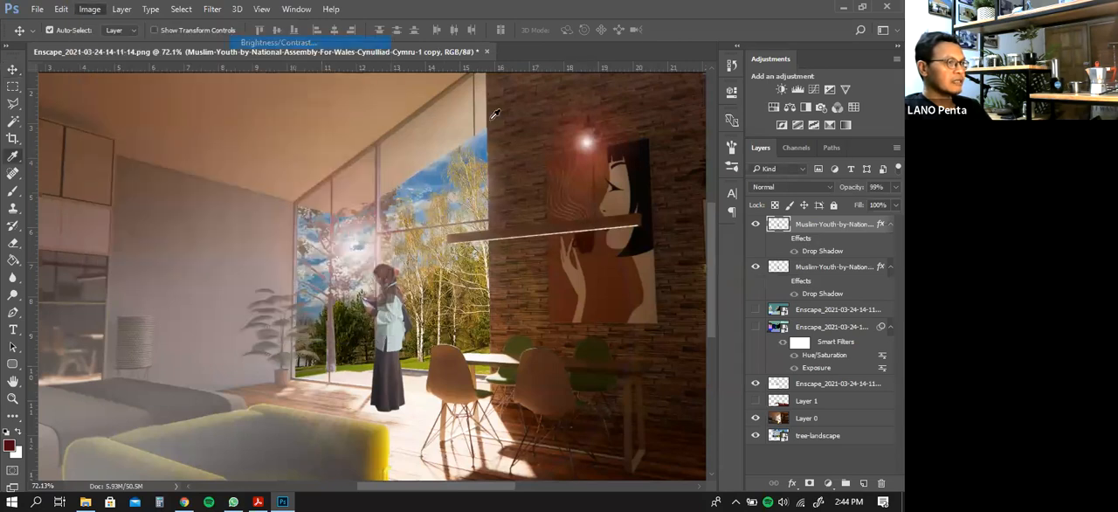
pyautogui.moveTo(718, 128); pyautogui.dragTo(816, 130)
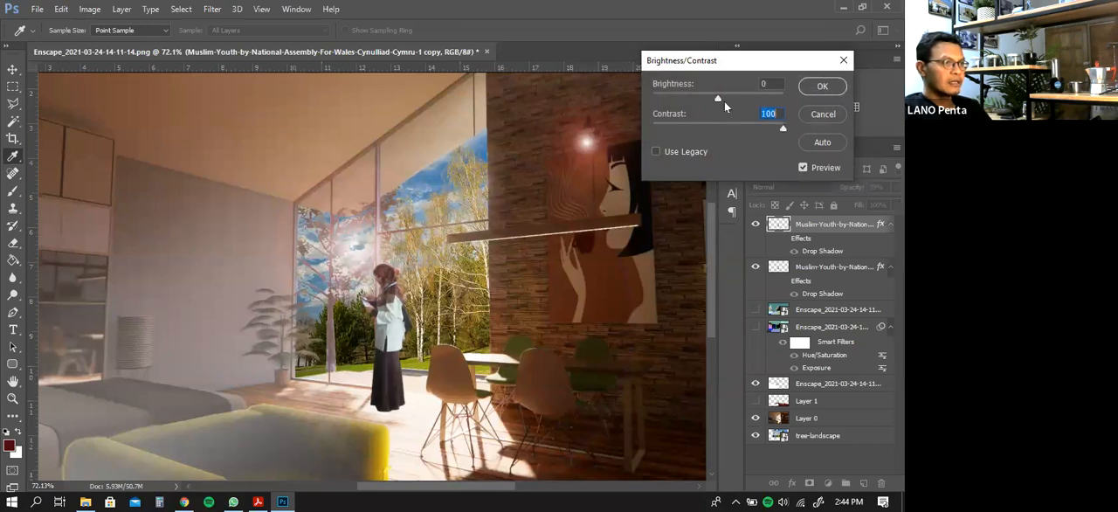
pyautogui.moveTo(719, 98); pyautogui.dragTo(624, 108)
pyautogui.click(824, 88)
pyautogui.click(90, 10)
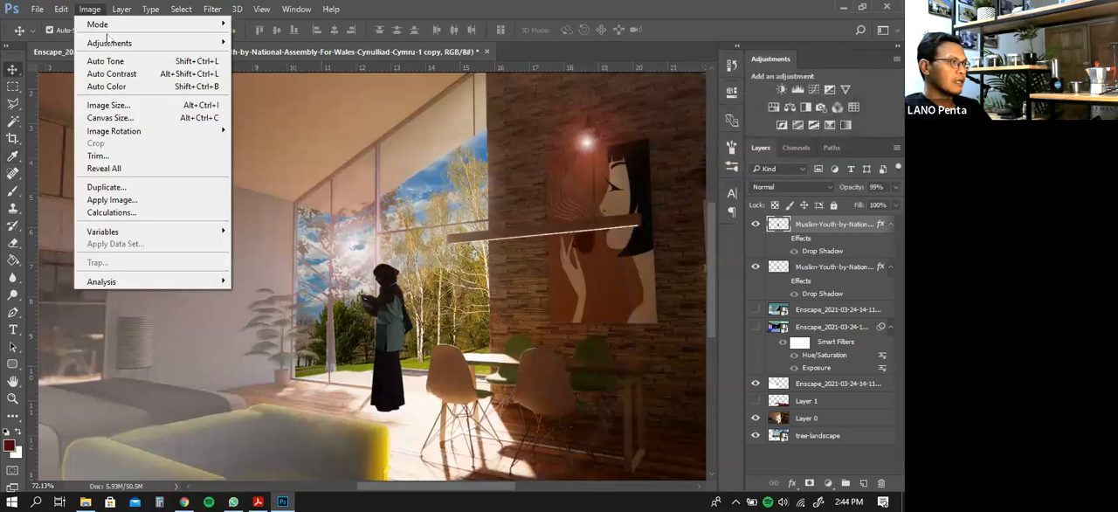
pyautogui.moveTo(214, 46)
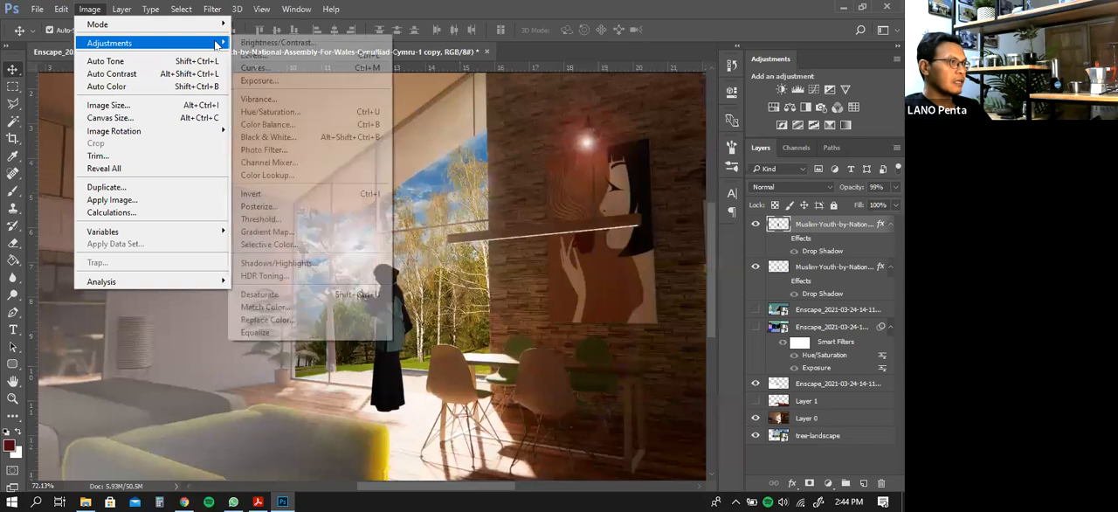
pyautogui.click(278, 137)
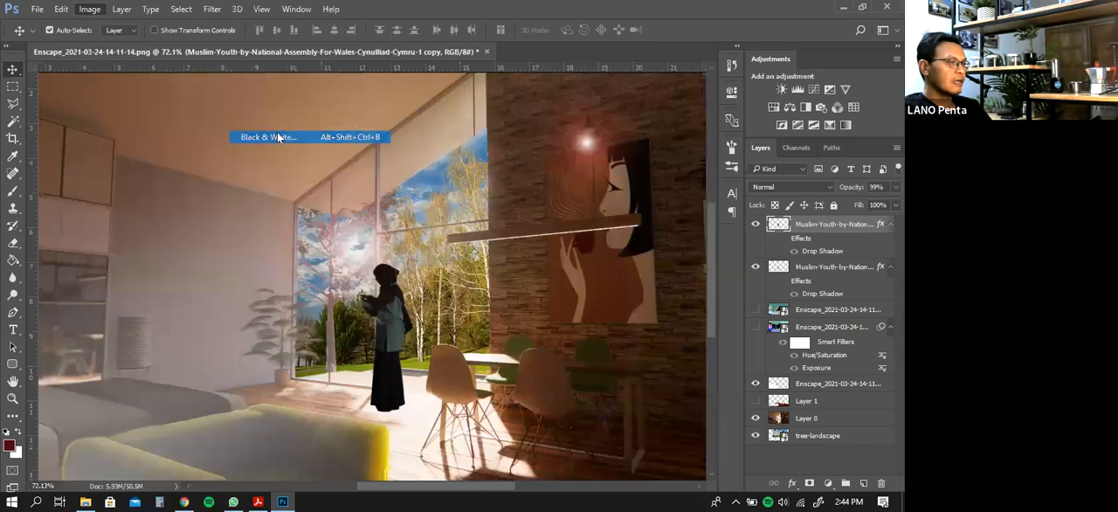
pyautogui.moveTo(660, 283); pyautogui.dragTo(628, 287)
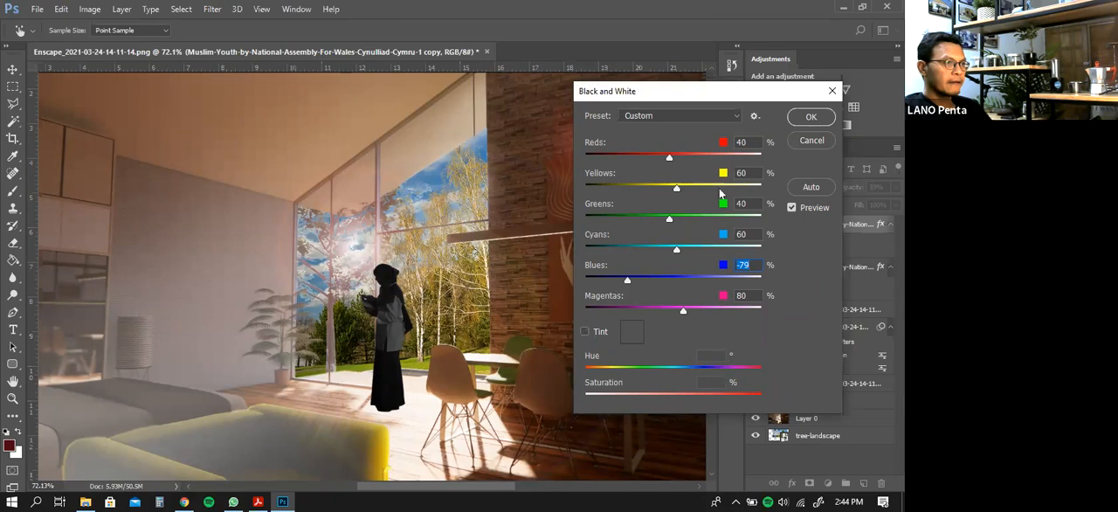
pyautogui.click(809, 140)
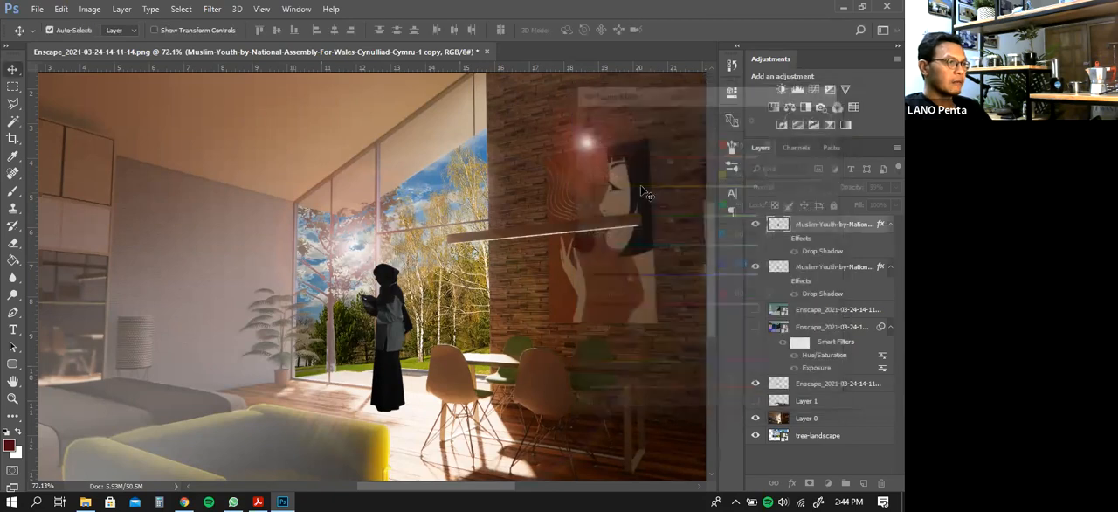
# Turn the duplicated woman into a solid black silhouette with Hue/Saturation, setting Lightness to -100
pyautogui.click(90, 9)
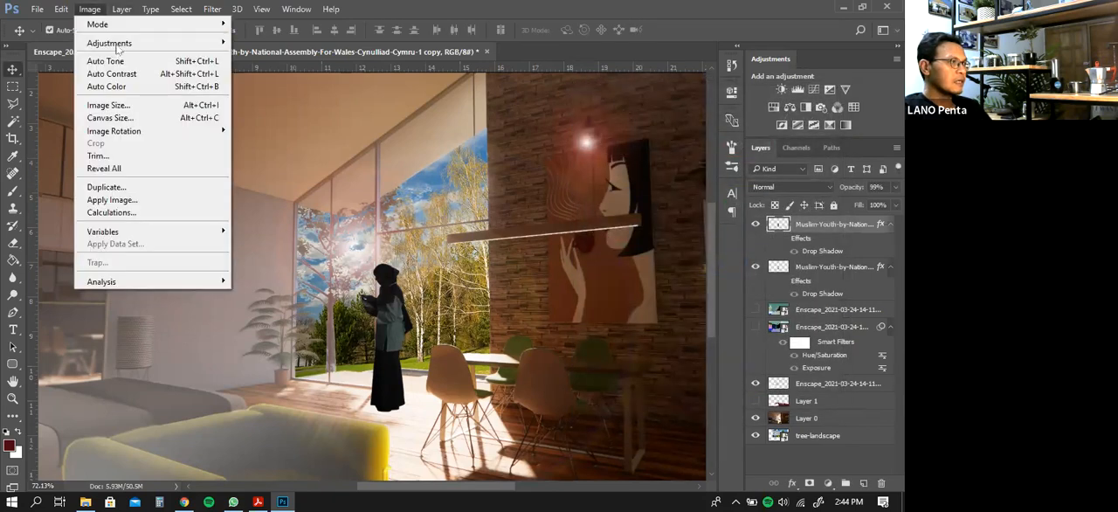
pyautogui.moveTo(116, 47)
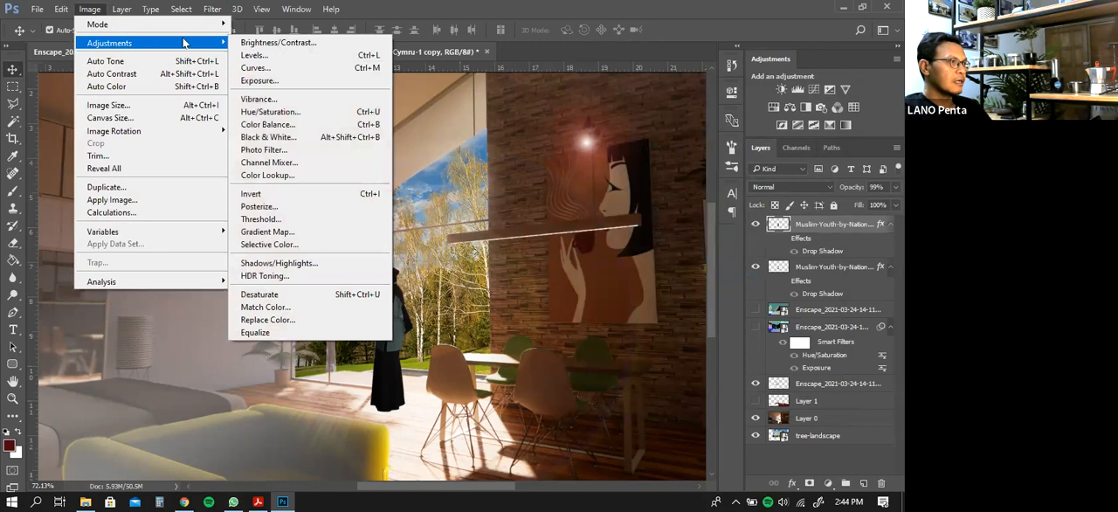
pyautogui.click(277, 114)
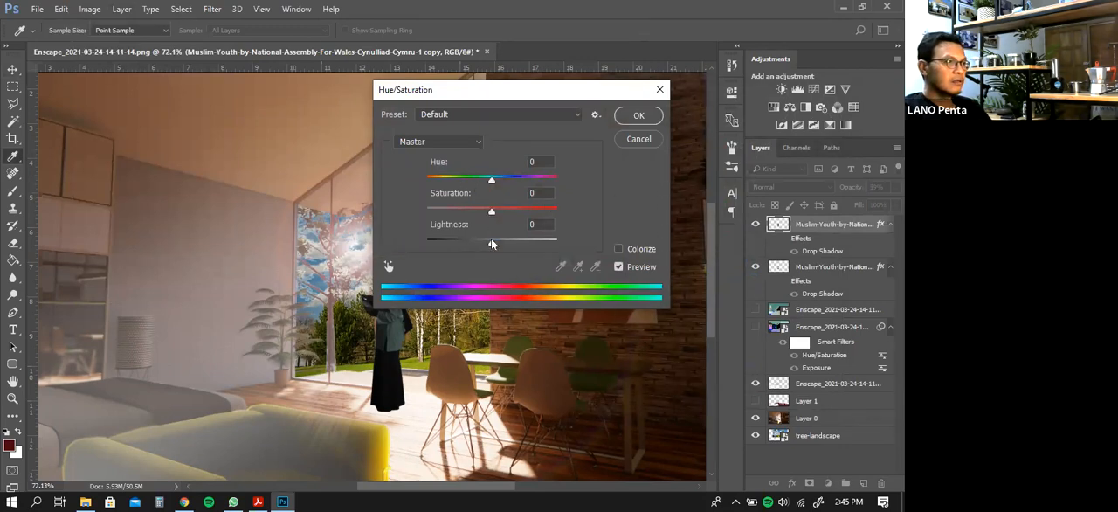
pyautogui.moveTo(491, 242); pyautogui.dragTo(408, 241)
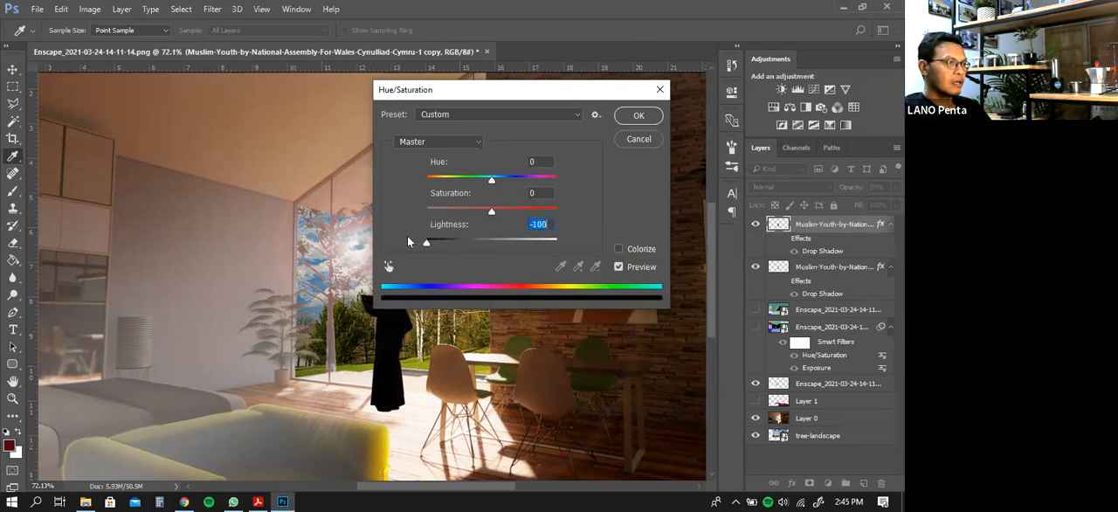
pyautogui.moveTo(551, 96); pyautogui.dragTo(677, 43)
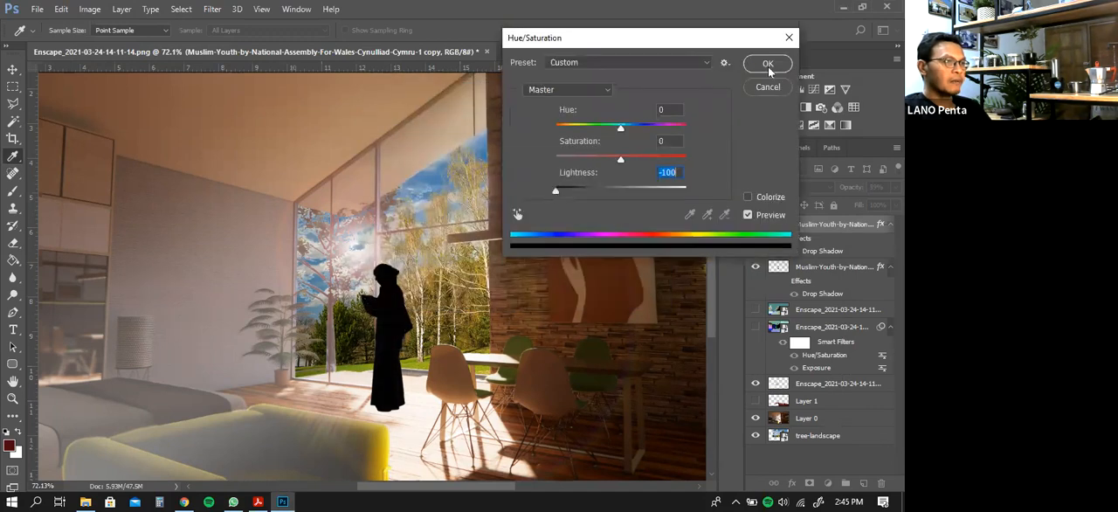
pyautogui.click(774, 65)
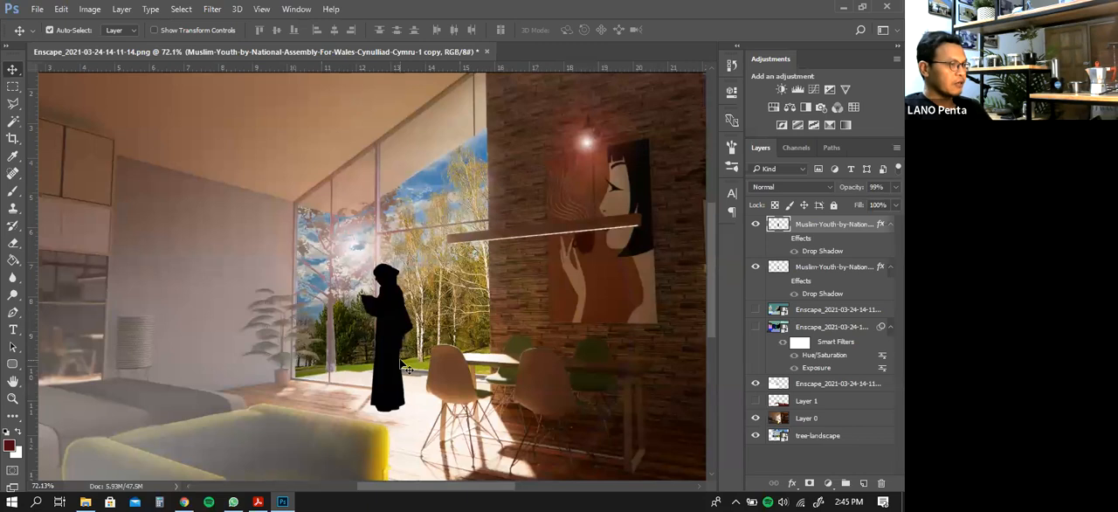
# Flip and flatten the black silhouette into a floor shadow at the woman's feet and move its layer below the woman layer
pyautogui.press('ctrl')
pyautogui.hotkey('ctrl', 't')
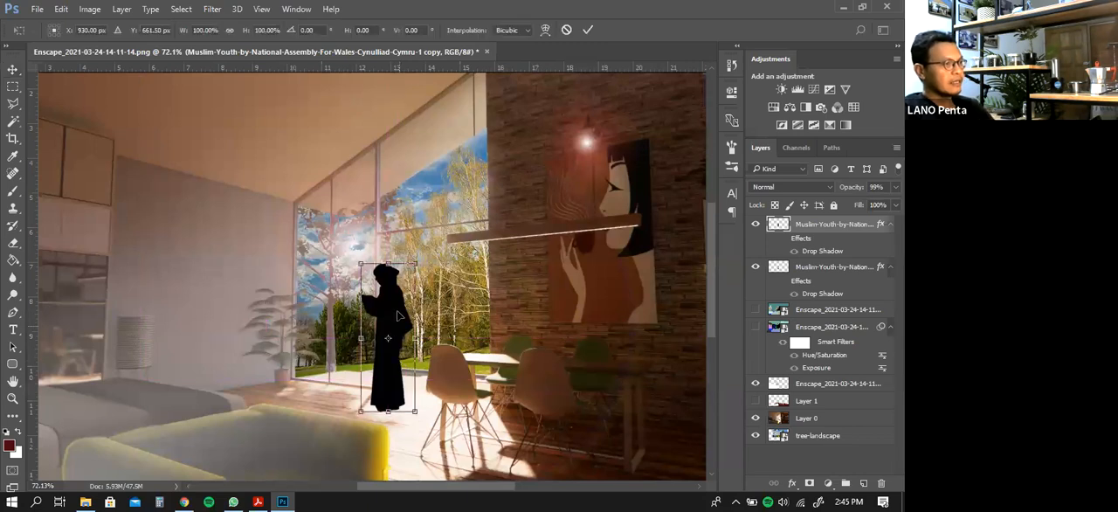
pyautogui.moveTo(388, 265); pyautogui.dragTo(395, 418)
pyautogui.press('Return')
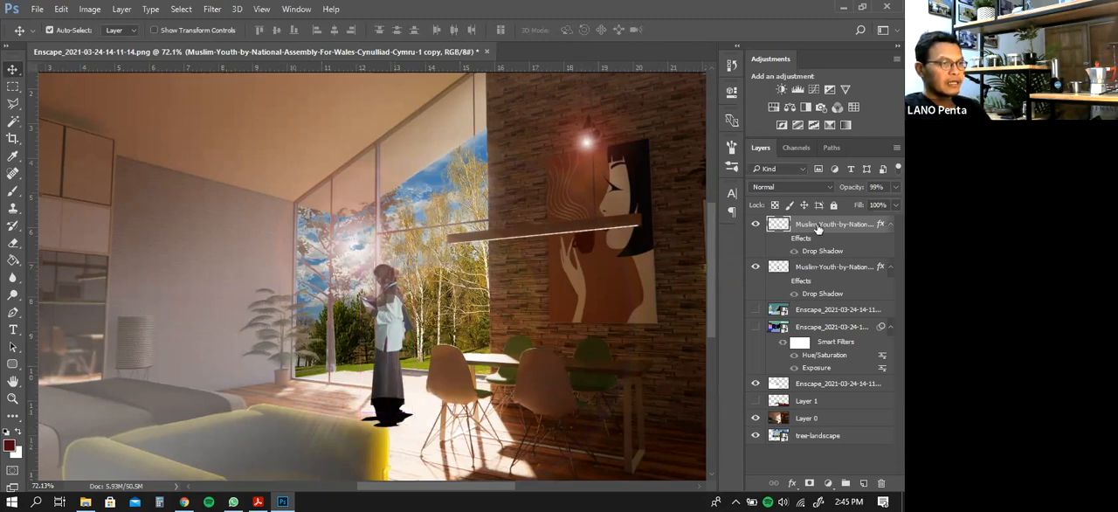
pyautogui.moveTo(817, 228); pyautogui.dragTo(813, 312)
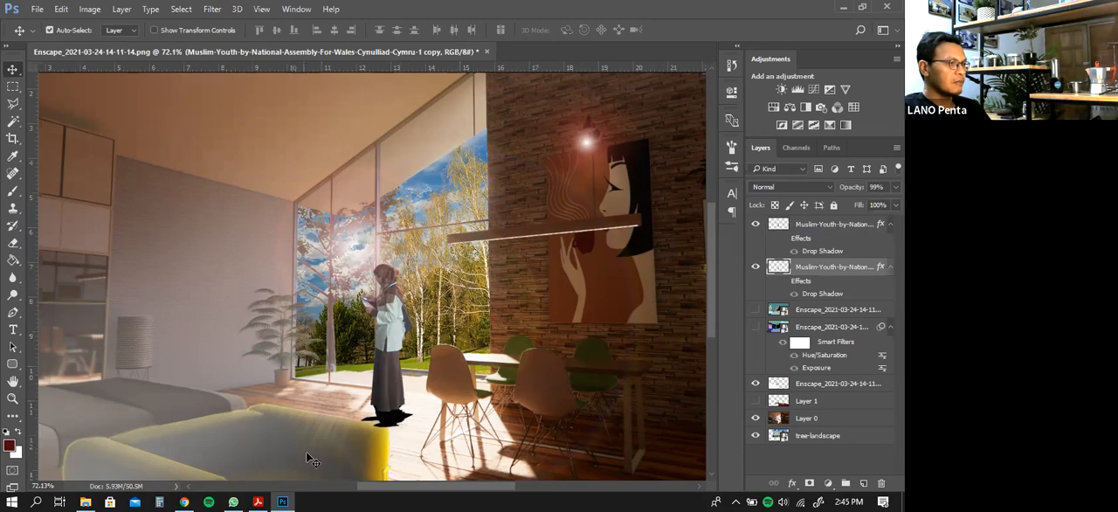
# Select the part of the shadow overlapping the yellow sofa with the Polygonal Lasso, delete it and deselect
pyautogui.click(12, 399)
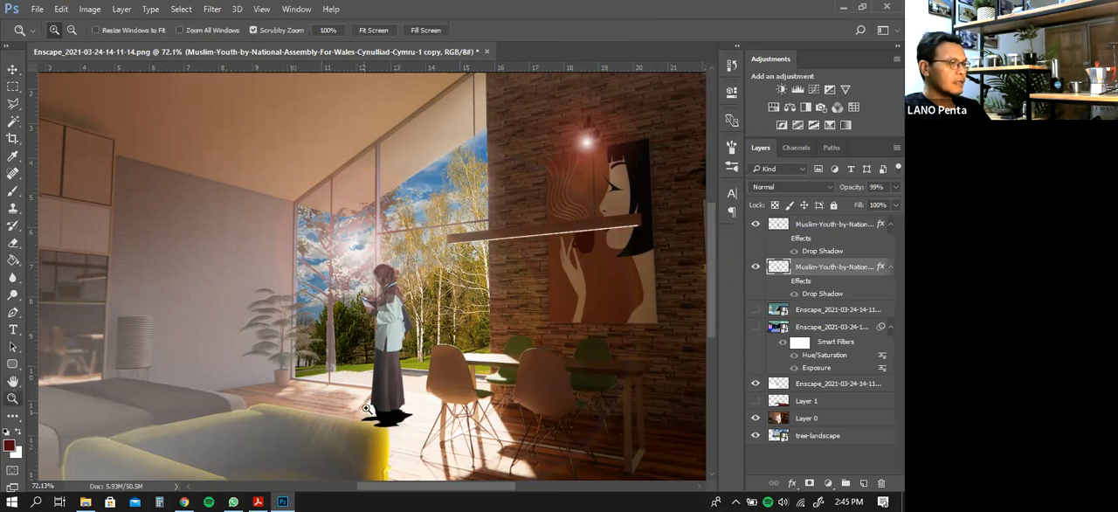
pyautogui.moveTo(399, 445); pyautogui.dragTo(417, 459)
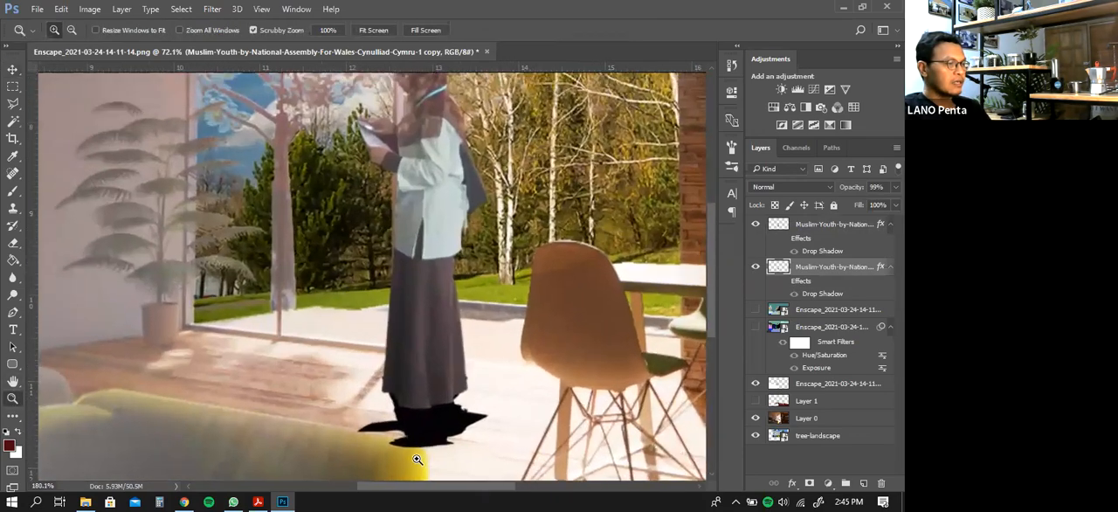
pyautogui.click(12, 103)
pyautogui.moveTo(350, 431)
pyautogui.mouseDown()
pyautogui.moveTo(426, 448)
pyautogui.moveTo(430, 471)
pyautogui.moveTo(396, 483)
pyautogui.moveTo(339, 456)
pyautogui.moveTo(349, 431)
pyautogui.mouseUp()
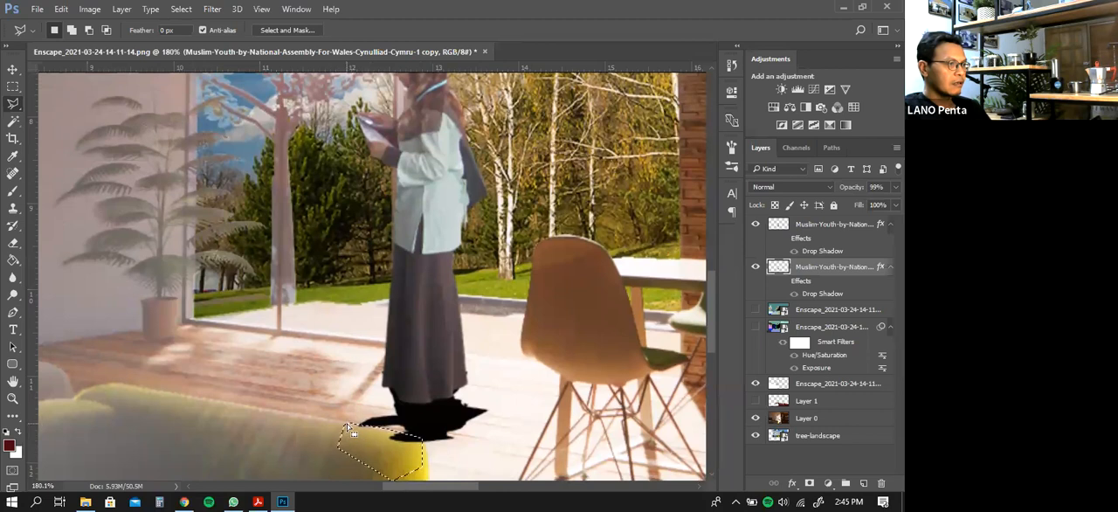
pyautogui.hotkey('ctrl', 'd')
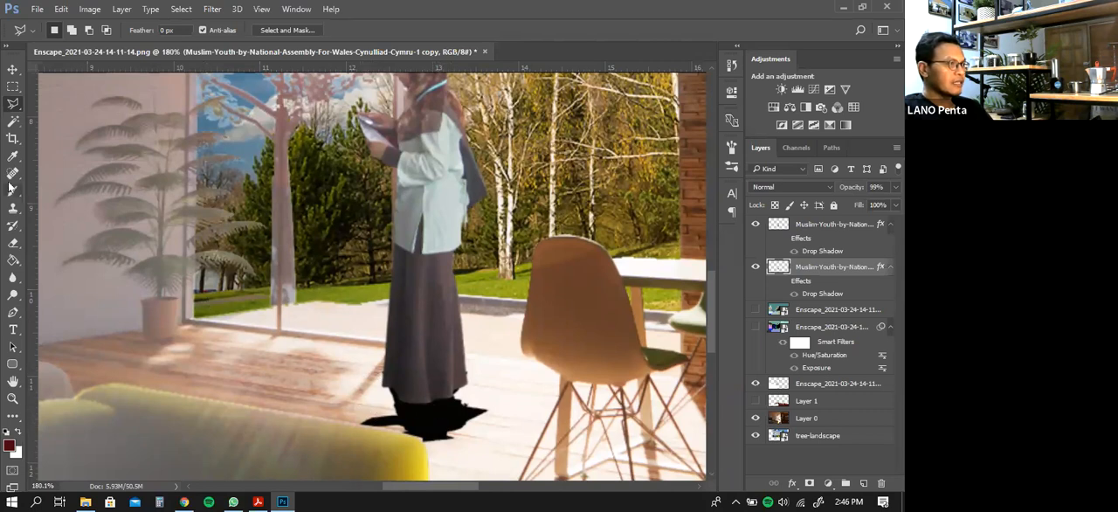
# Distort the shadow by its corners so it stretches across the floor toward the sofa, and commit the transform
pyautogui.click(14, 71)
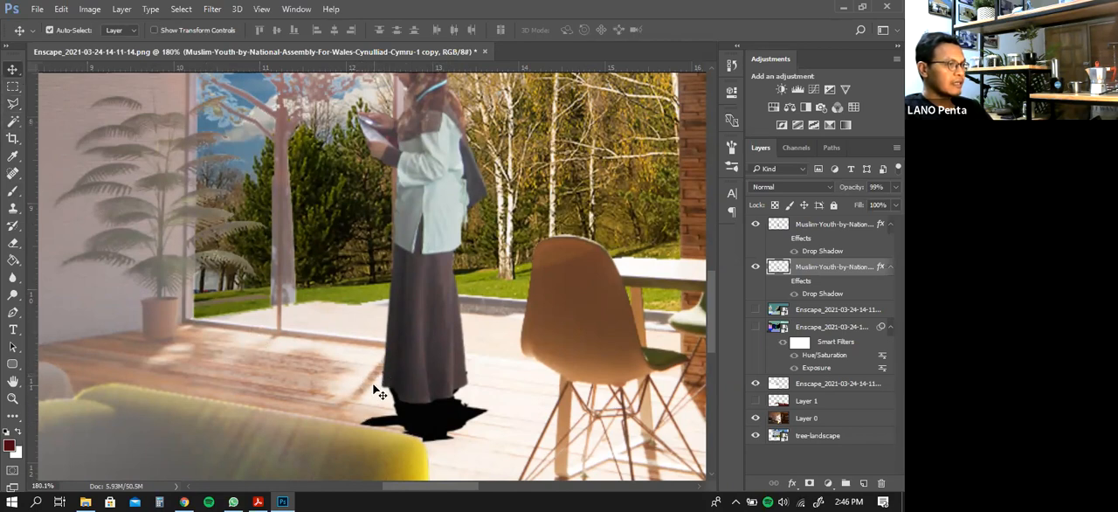
pyautogui.hotkey('ctrl', 't')
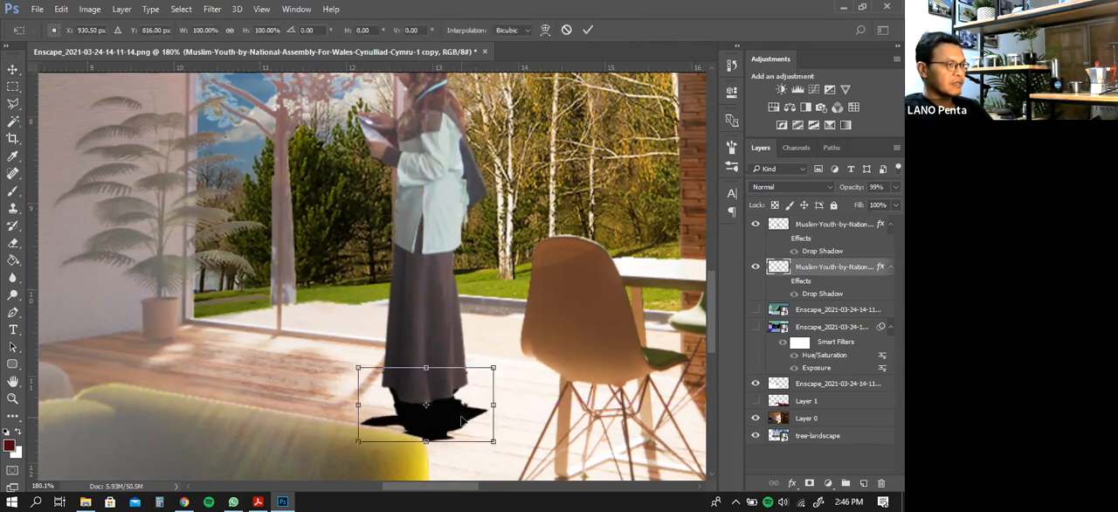
pyautogui.rightClick(461, 421)
pyautogui.click(510, 265)
pyautogui.moveTo(360, 442); pyautogui.dragTo(323, 435)
pyautogui.moveTo(360, 367); pyautogui.dragTo(370, 366)
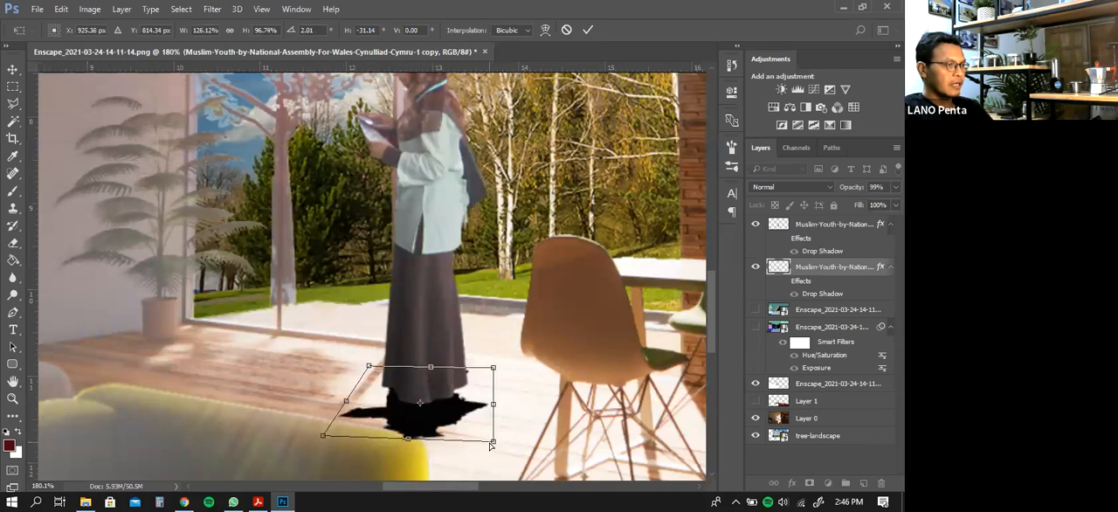
pyautogui.moveTo(493, 446); pyautogui.dragTo(491, 437)
pyautogui.press('Return')
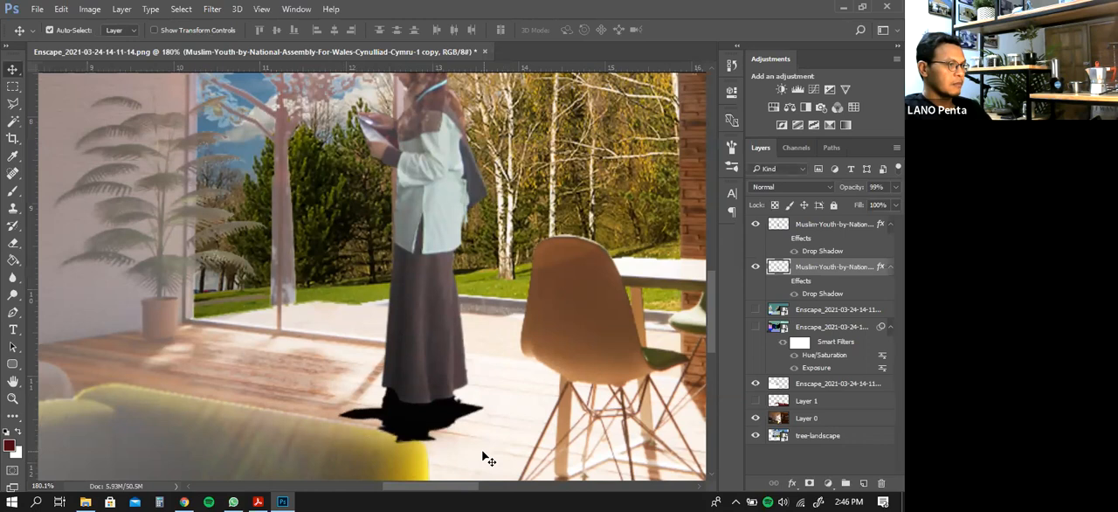
# Outline the stretched shadow's remaining overlap on the sofa's back edge with the Polygonal Lasso, delete it and deselect
pyautogui.click(13, 103)
pyautogui.click(379, 428)
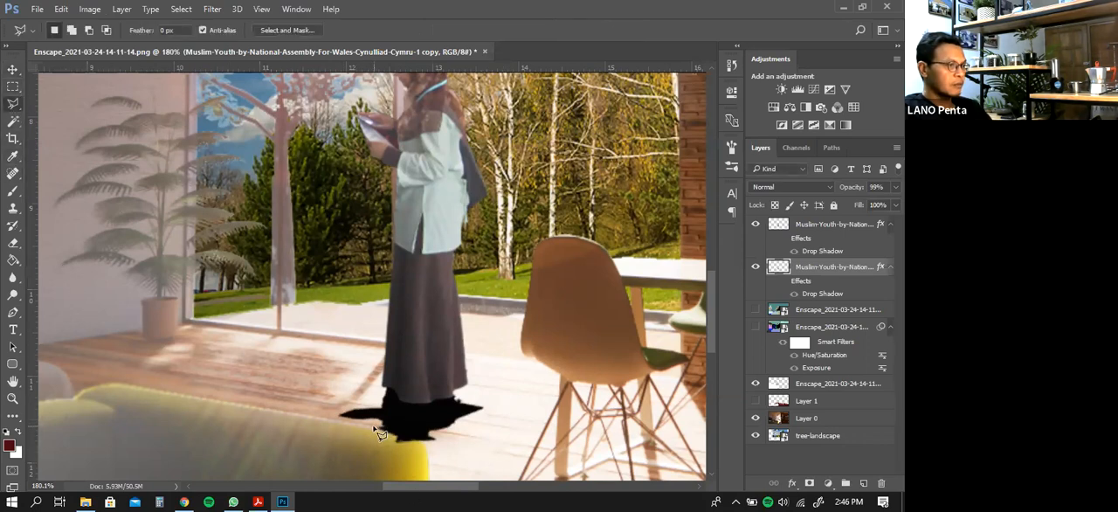
pyautogui.click(433, 442)
pyautogui.click(437, 468)
pyautogui.click(367, 462)
pyautogui.doubleClick(357, 444)
pyautogui.press('Delete')
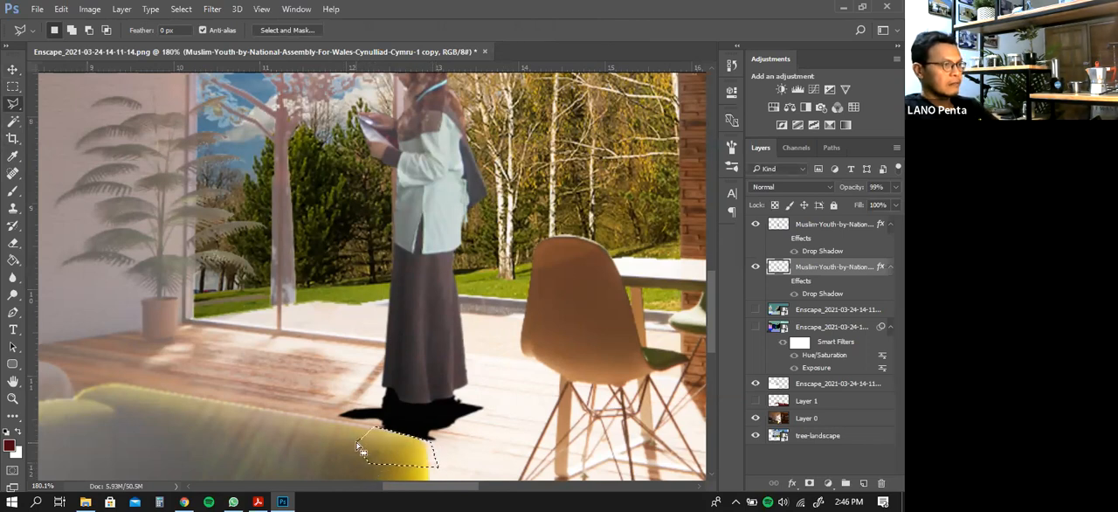
pyautogui.hotkey('ctrl', 'd')
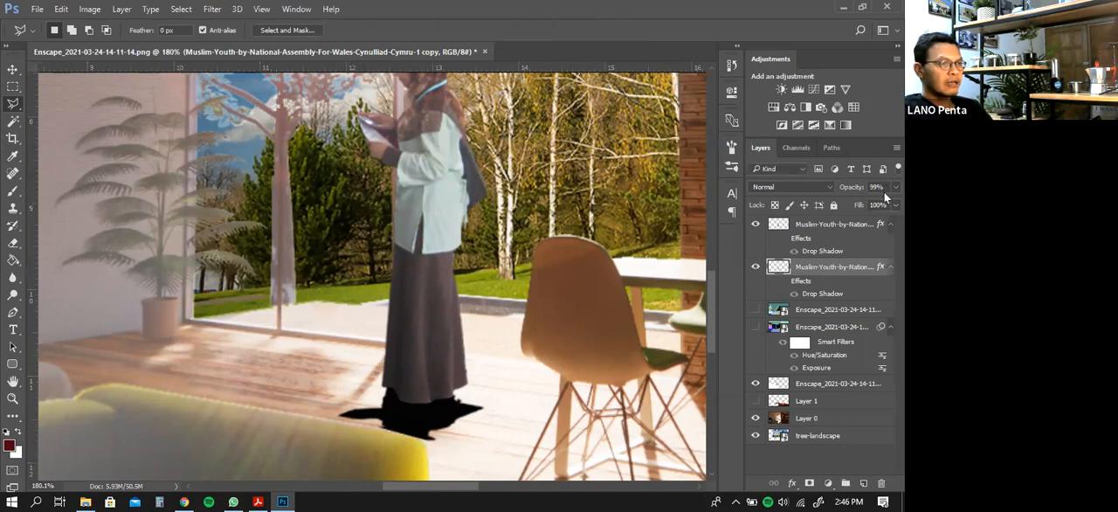
# Soften the shadow layer by setting its opacity to 88% and its fill to 47%
pyautogui.moveTo(885, 207); pyautogui.dragTo(854, 207)
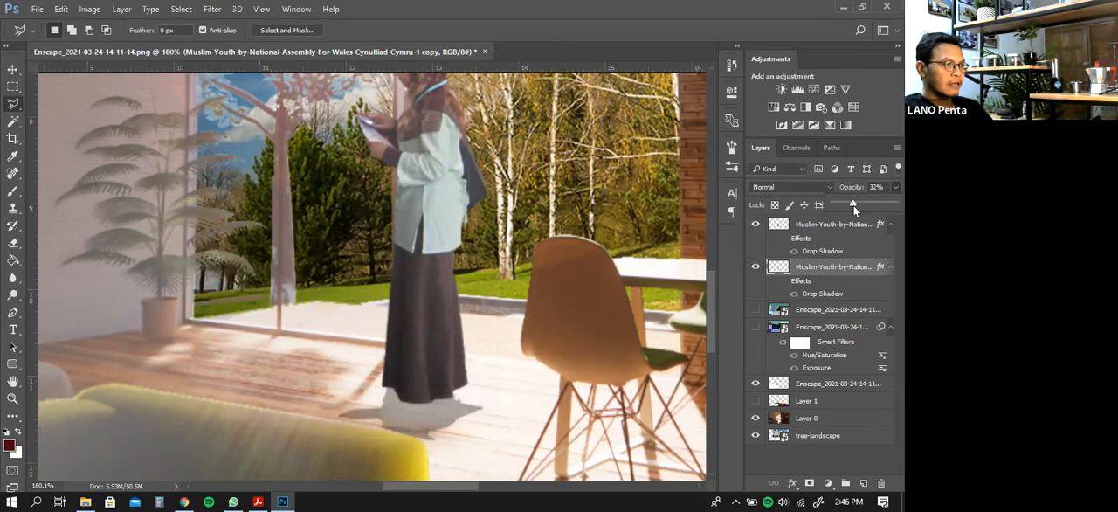
pyautogui.moveTo(856, 208); pyautogui.dragTo(885, 207)
pyautogui.click(885, 244)
pyautogui.click(895, 205)
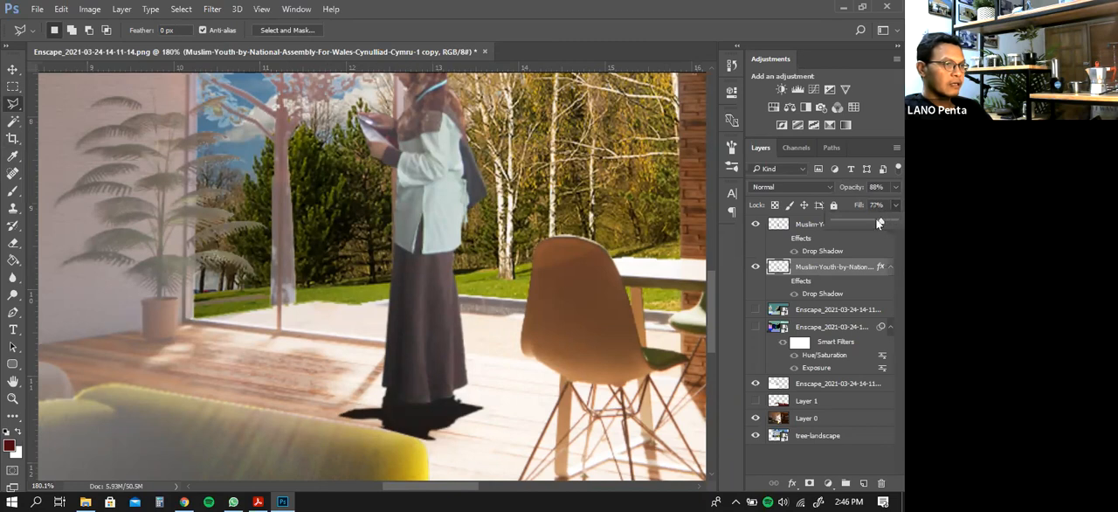
pyautogui.moveTo(855, 223); pyautogui.dragTo(861, 225)
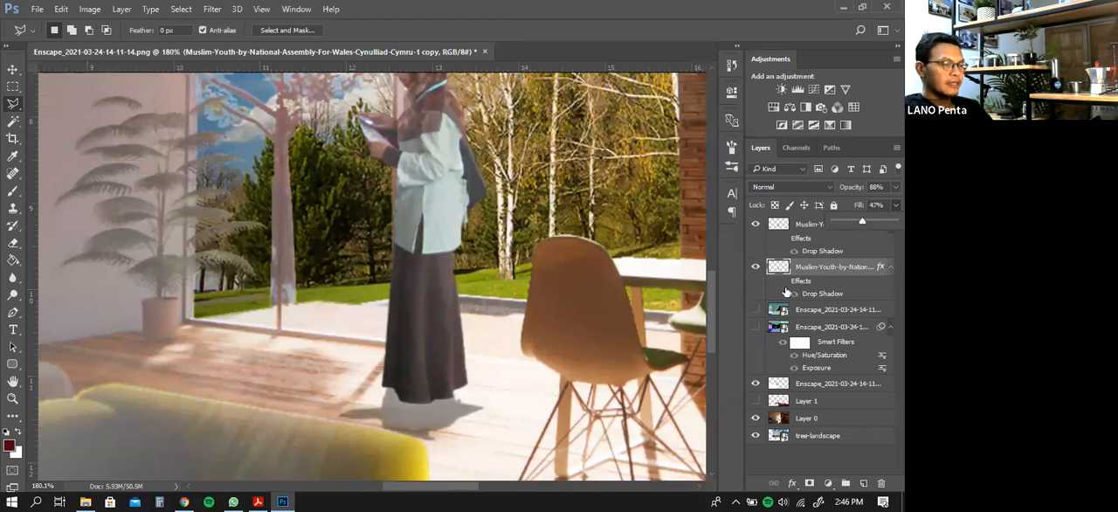
# Hide the Enscape haze layer directly above Layer 1 and inspect the woman and window area without it
pyautogui.click(12, 398)
pyautogui.rightClick(380, 277)
pyautogui.click(381, 275)
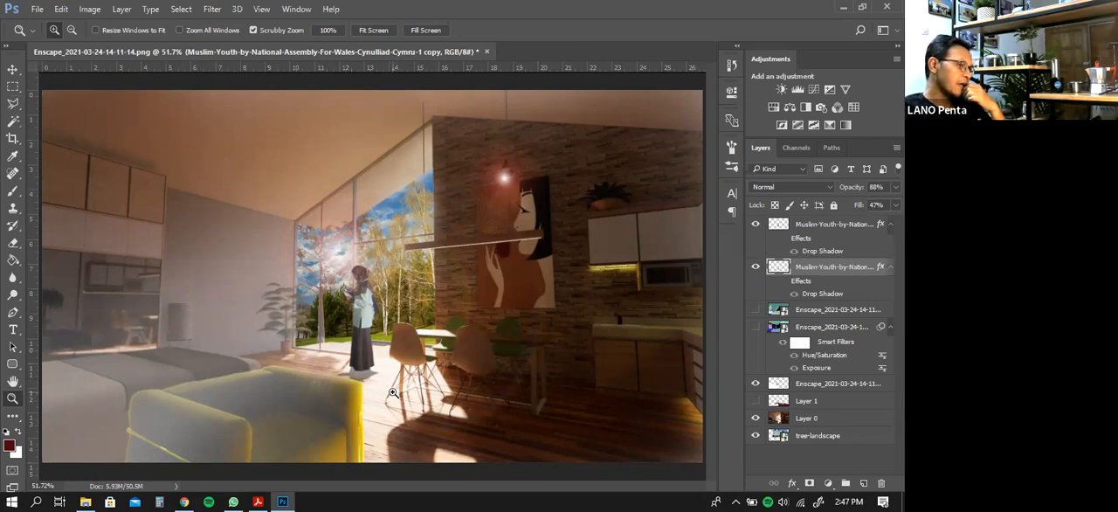
pyautogui.click(755, 384)
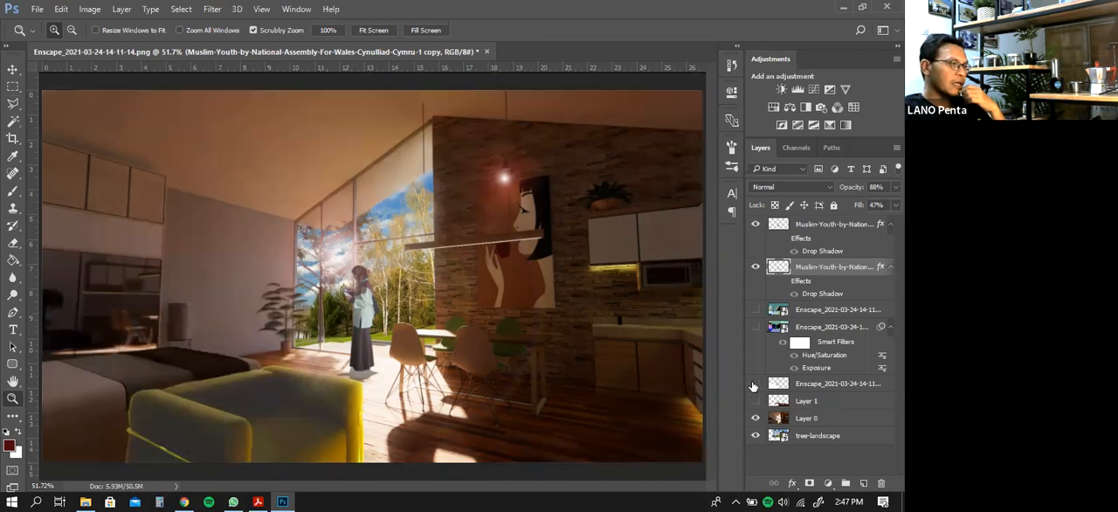
pyautogui.click(280, 274)
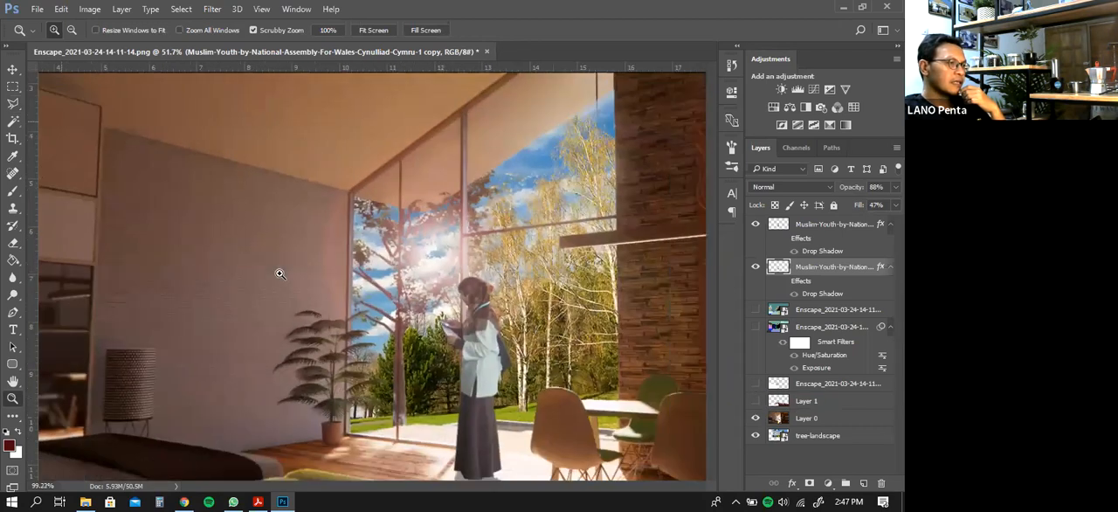
pyautogui.moveTo(404, 360); pyautogui.dragTo(288, 279)
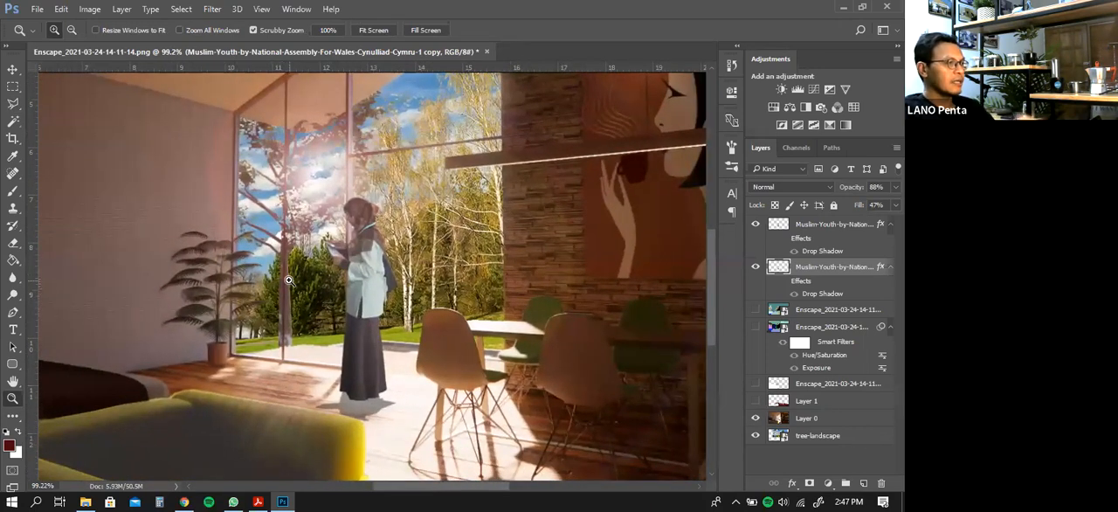
# Apply a Motion Blur to the standing woman's layer with a 0° angle and 19-pixel distance, and check the result against the whole image
pyautogui.click(12, 69)
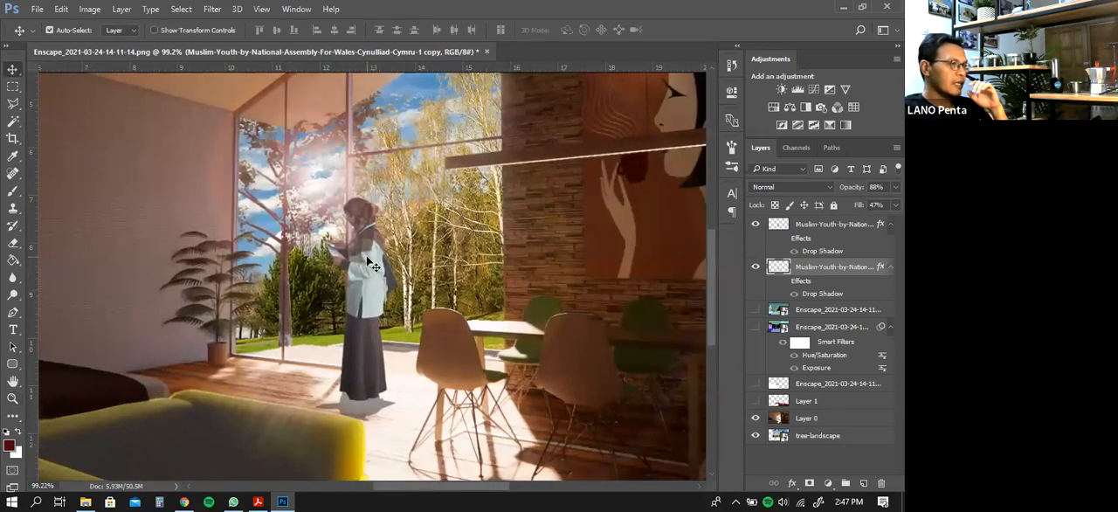
pyautogui.rightClick(366, 260)
pyautogui.click(385, 269)
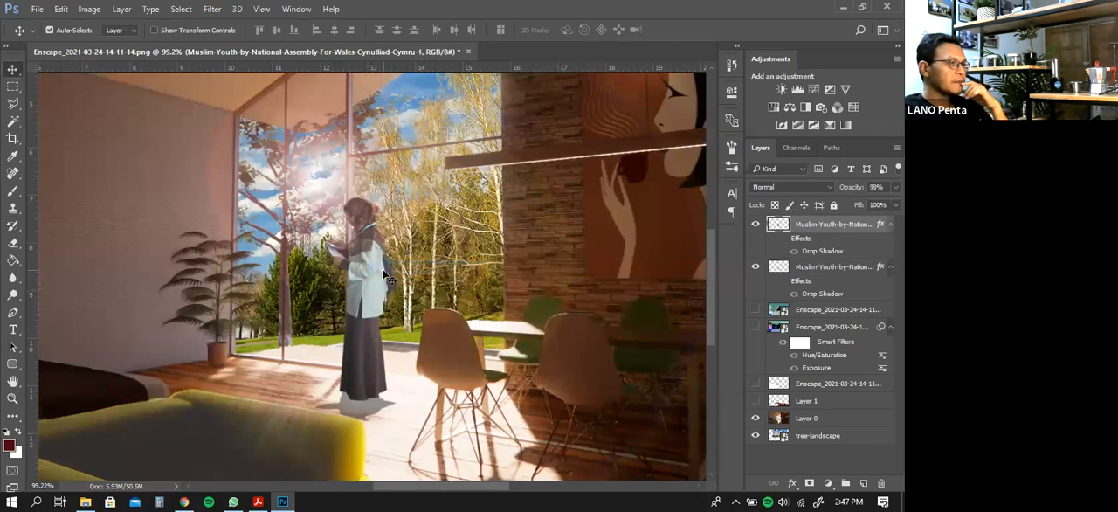
pyautogui.click(122, 9)
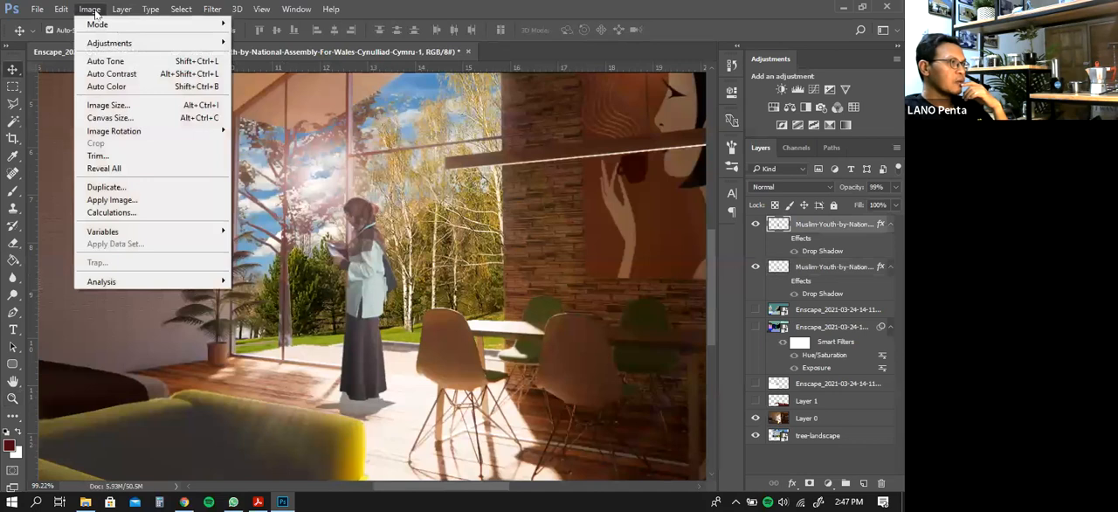
pyautogui.click(94, 11)
pyautogui.click(210, 9)
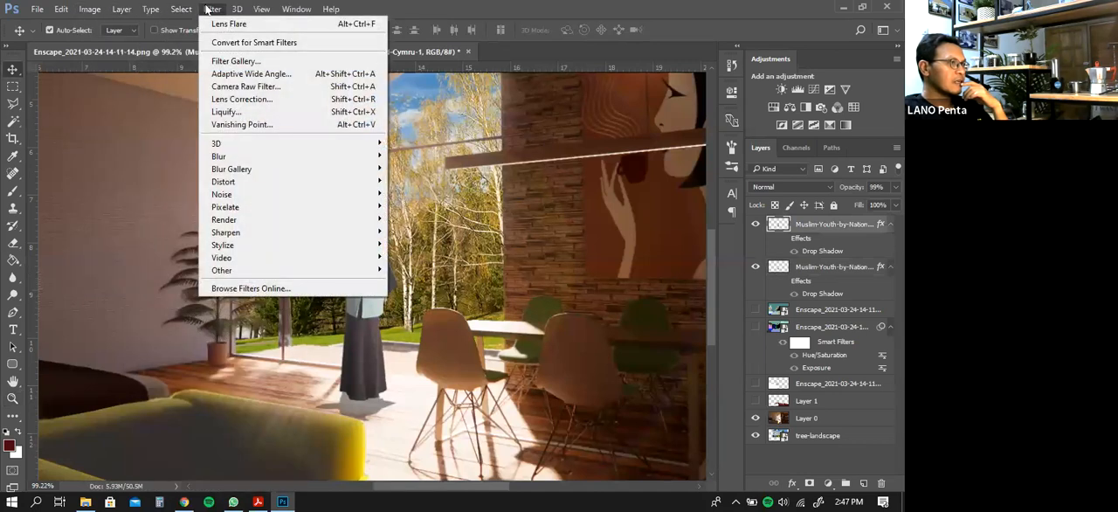
pyautogui.moveTo(250, 161)
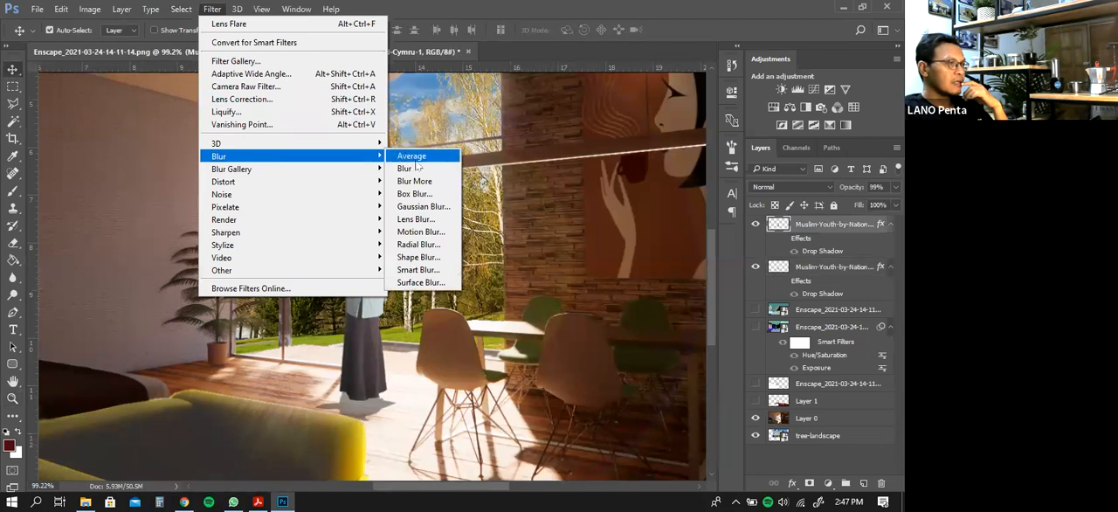
pyautogui.click(421, 231)
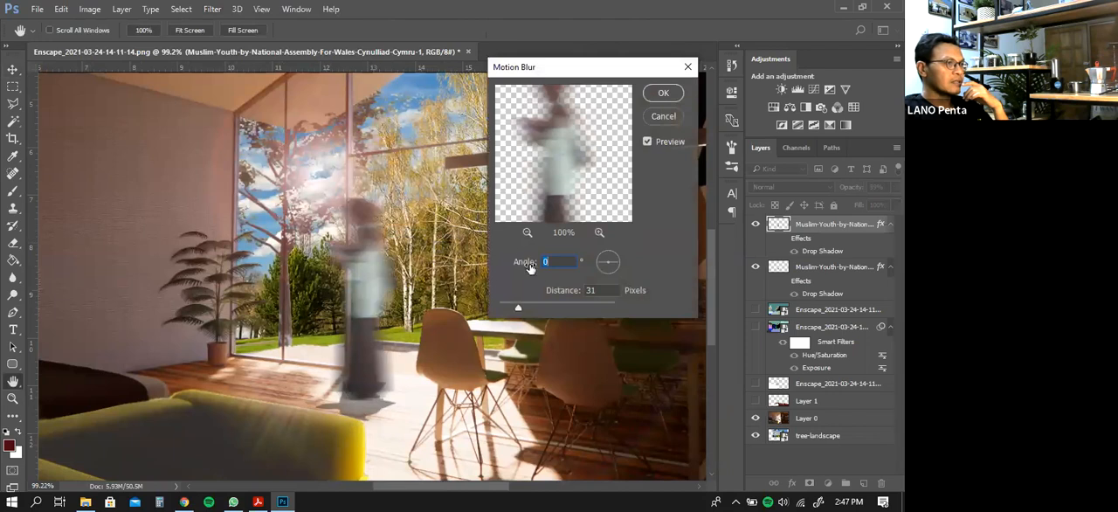
pyautogui.moveTo(525, 307); pyautogui.dragTo(512, 305)
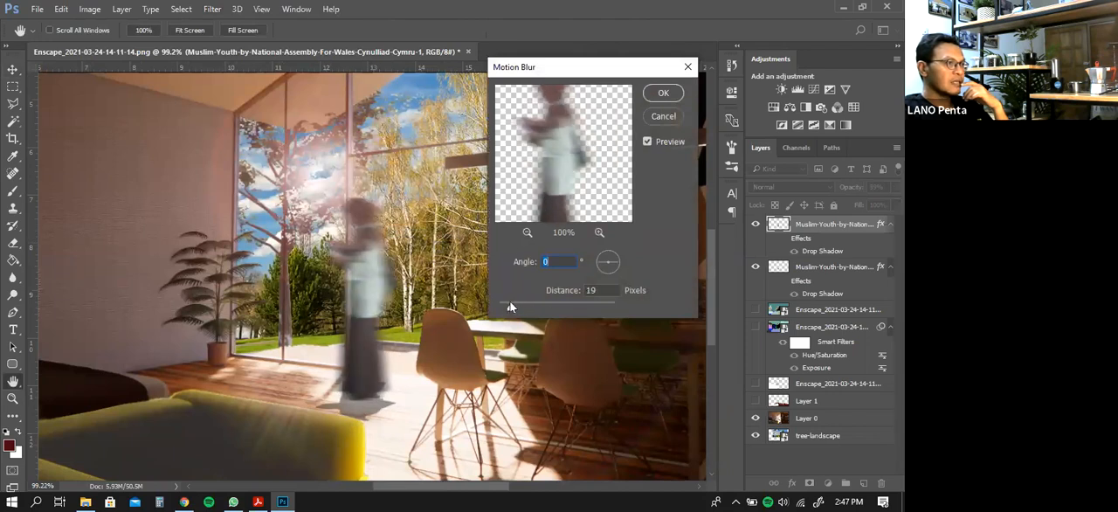
pyautogui.click(663, 93)
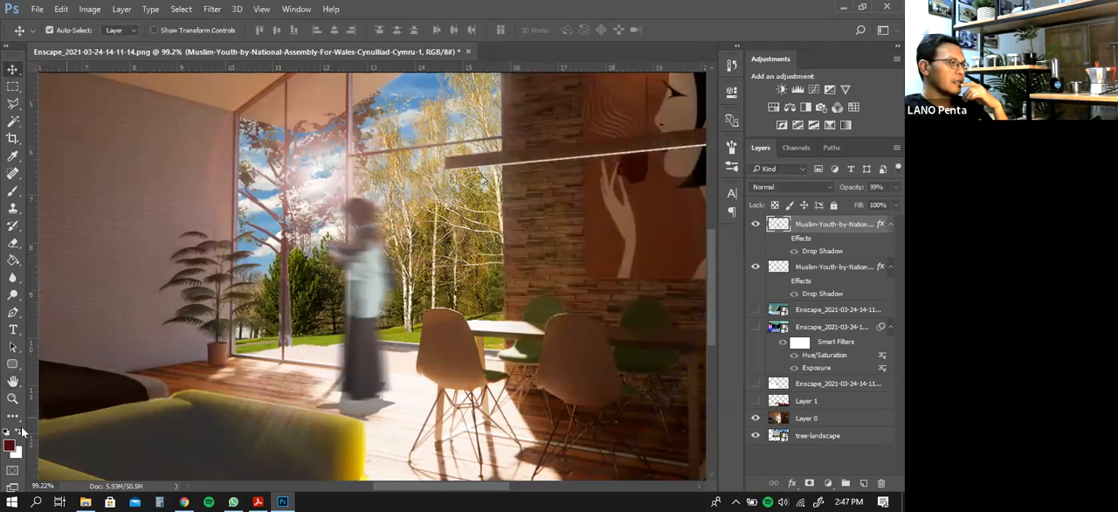
pyautogui.click(13, 399)
pyautogui.rightClick(282, 301)
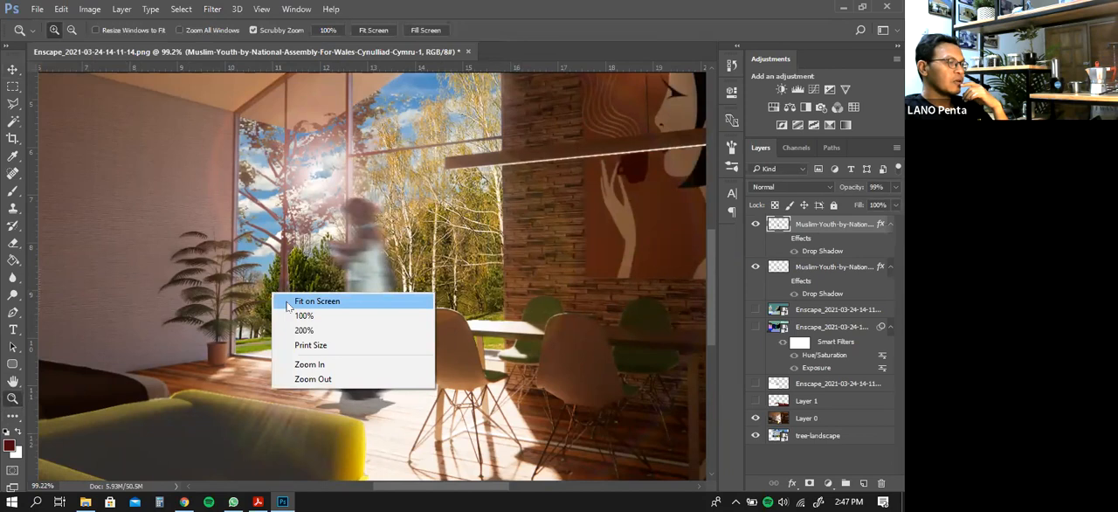
pyautogui.click(297, 301)
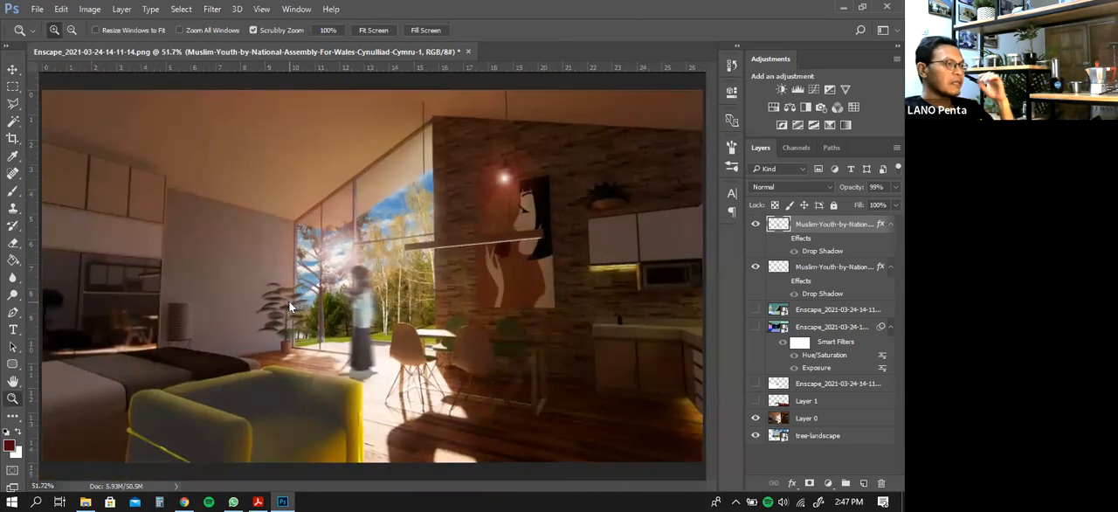